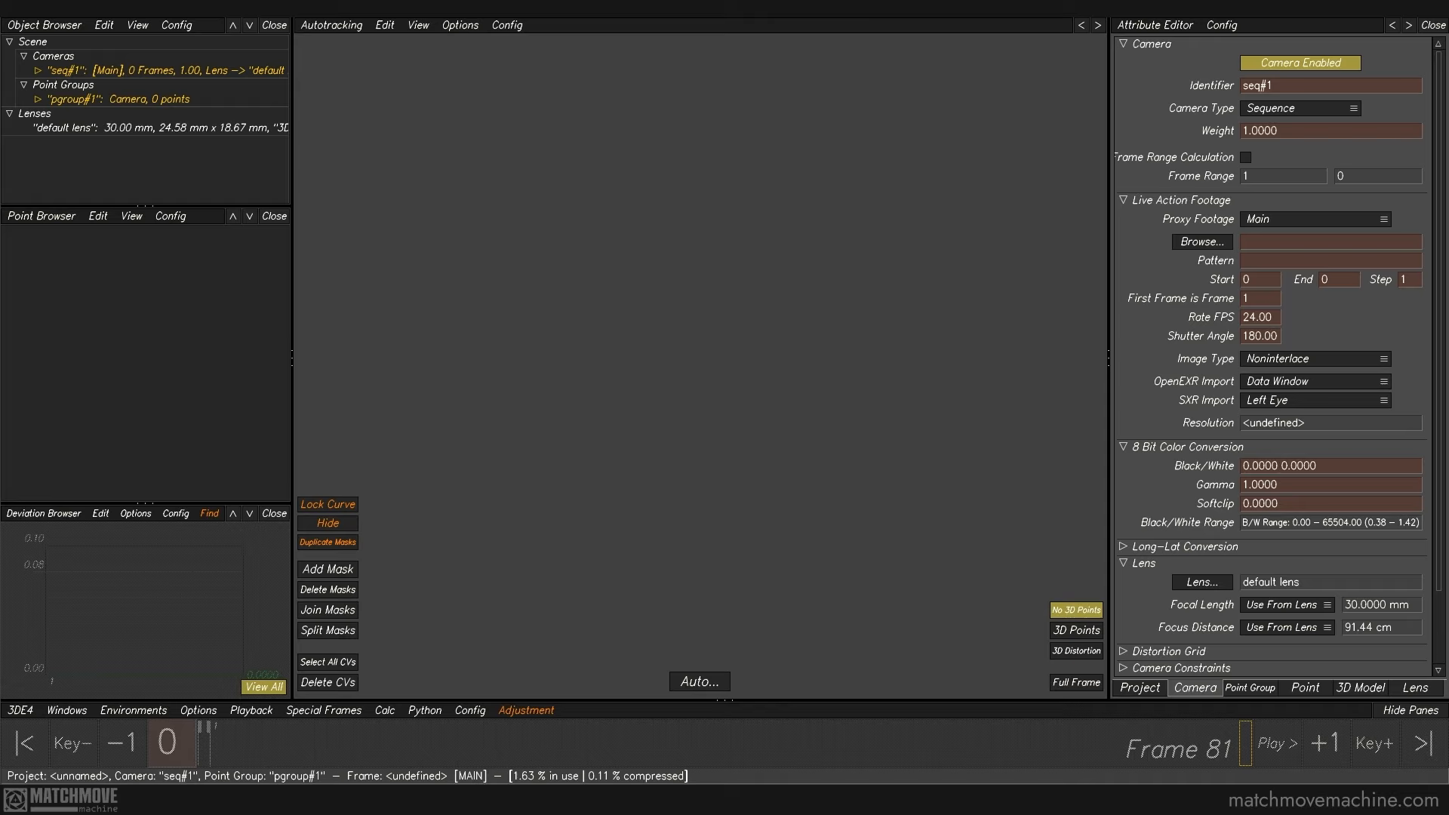
Step: Load the A003C014_v001.####.exr image sequence as live action footage for the seq#1 camera
left_click(221, 74)
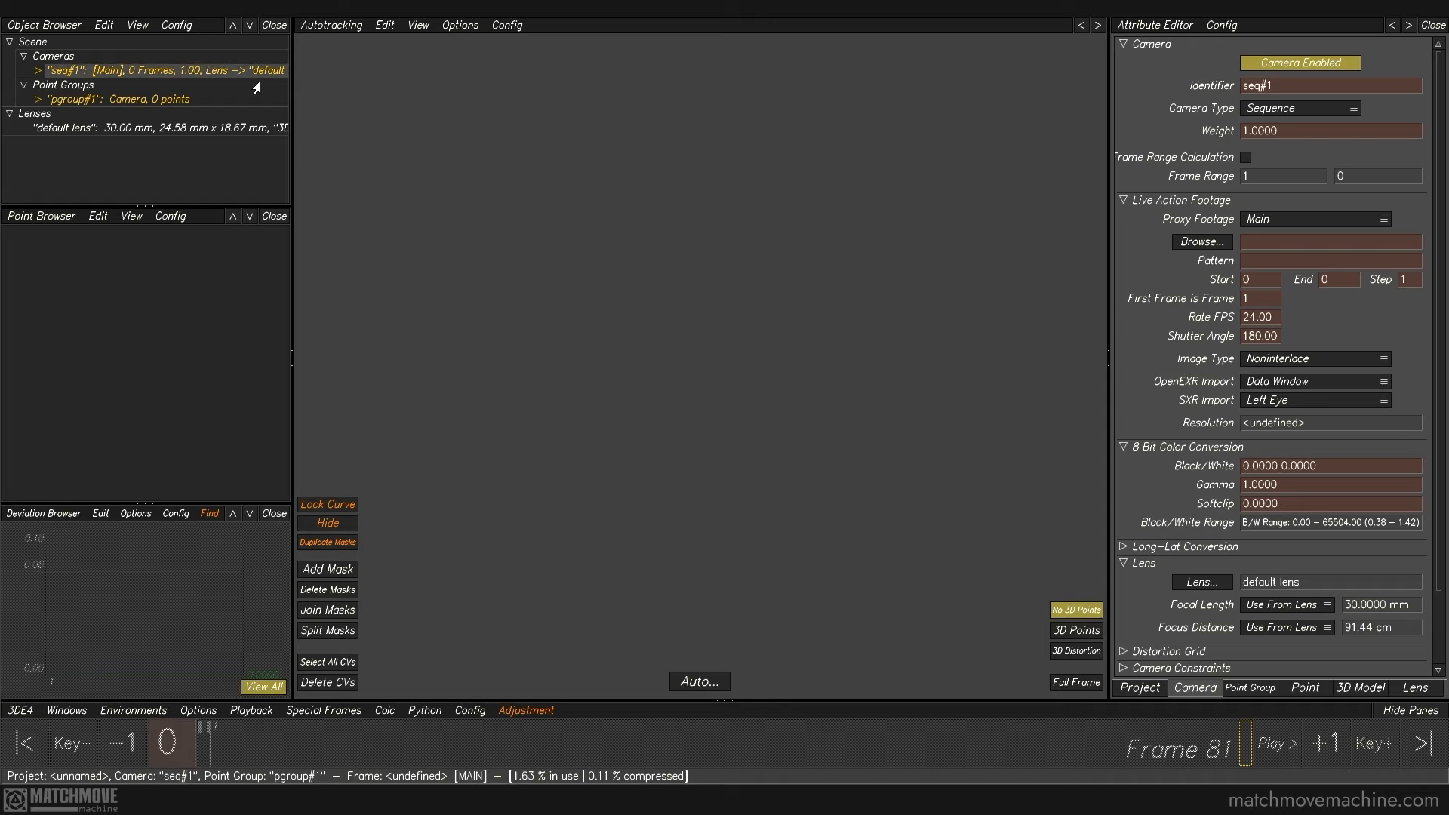
left_click(1202, 241)
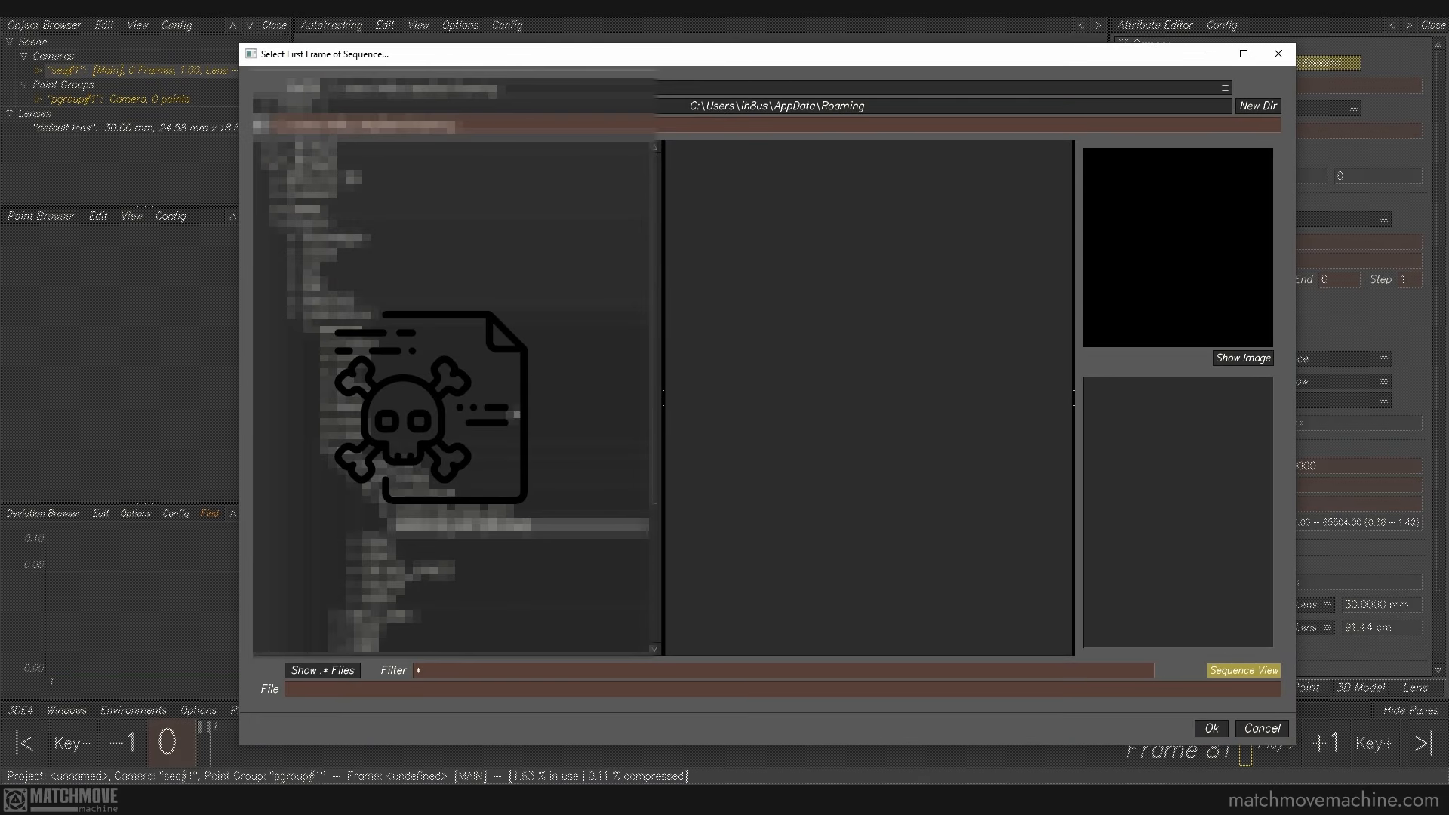
left_click(440, 524)
left_click(816, 149)
left_click(1211, 728)
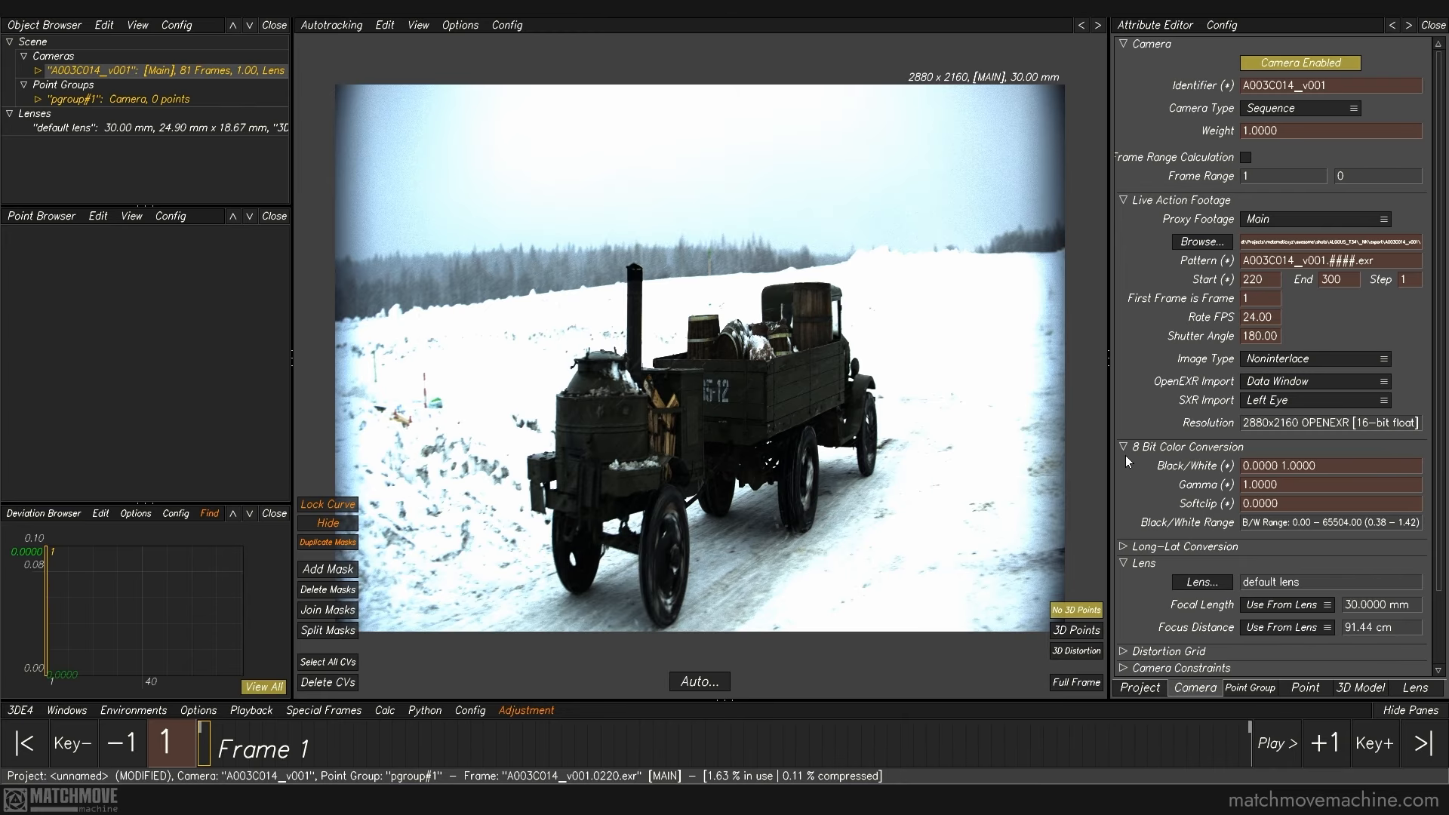
Step: Set the camera's 8 bit color conversion to gamma 2.2 and softclip 0.5
left_click_drag(1292, 484, 1109, 484)
type("2.2")
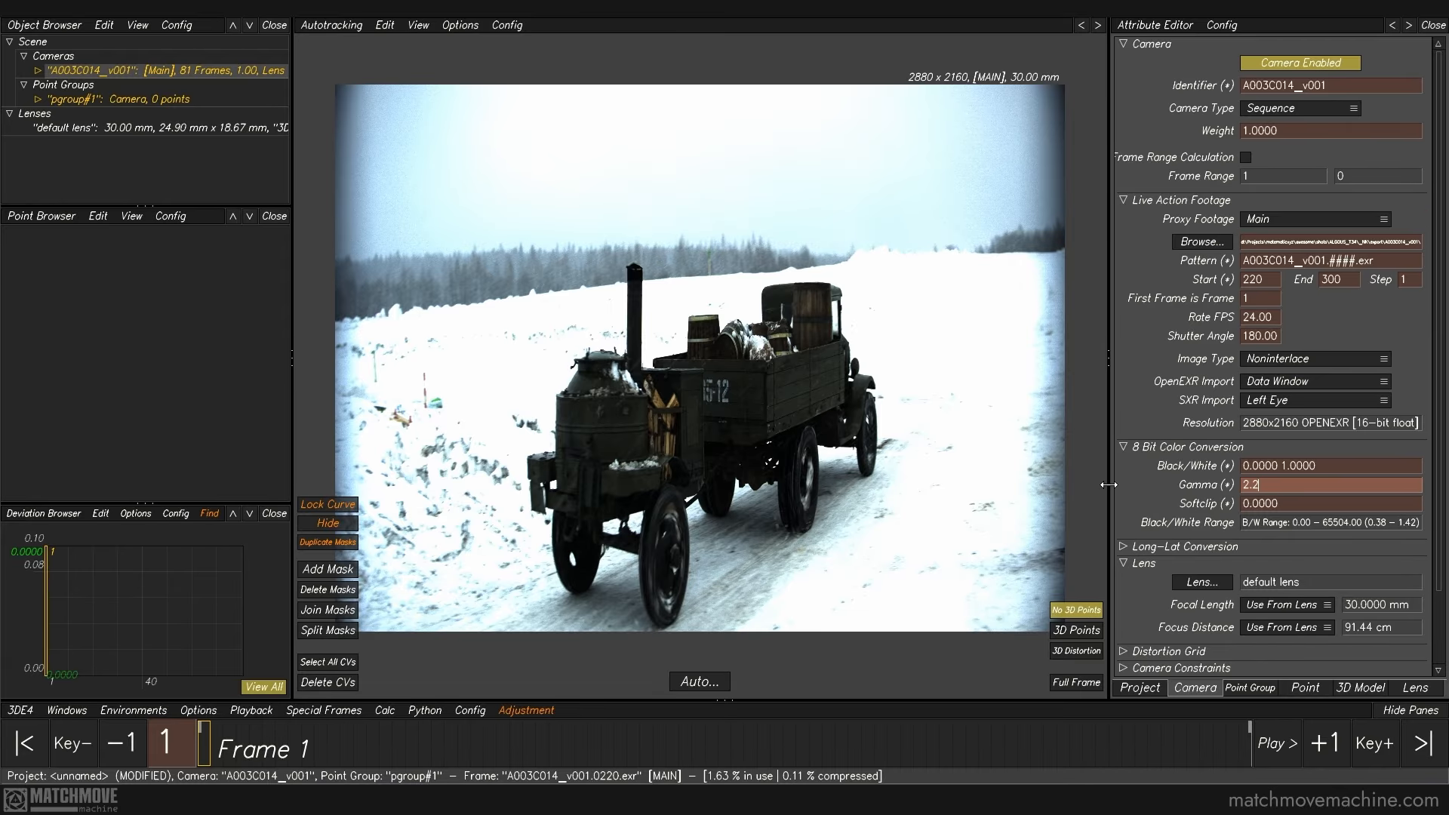
key("Return")
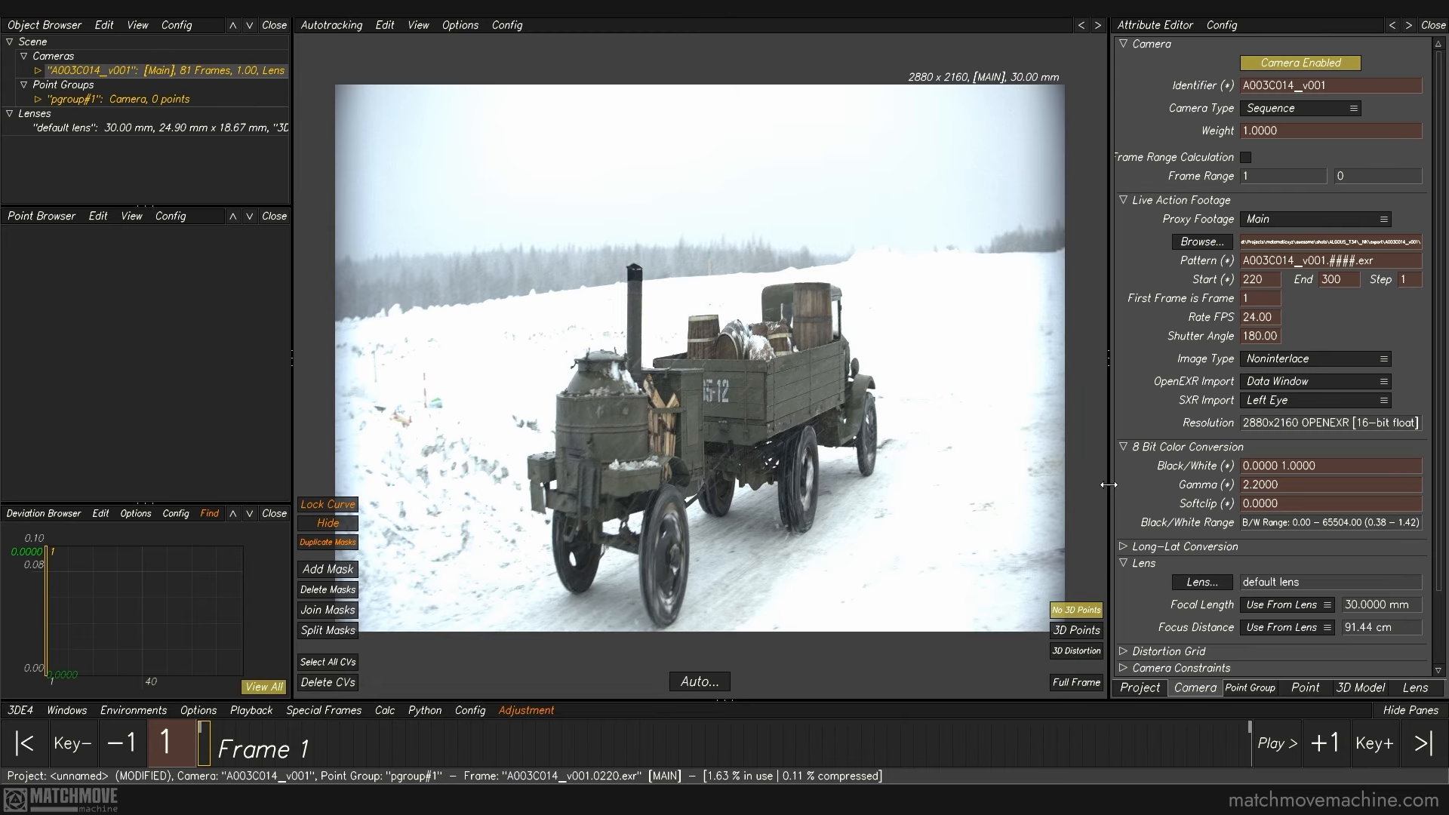
left_click_drag(1304, 504, 1149, 498)
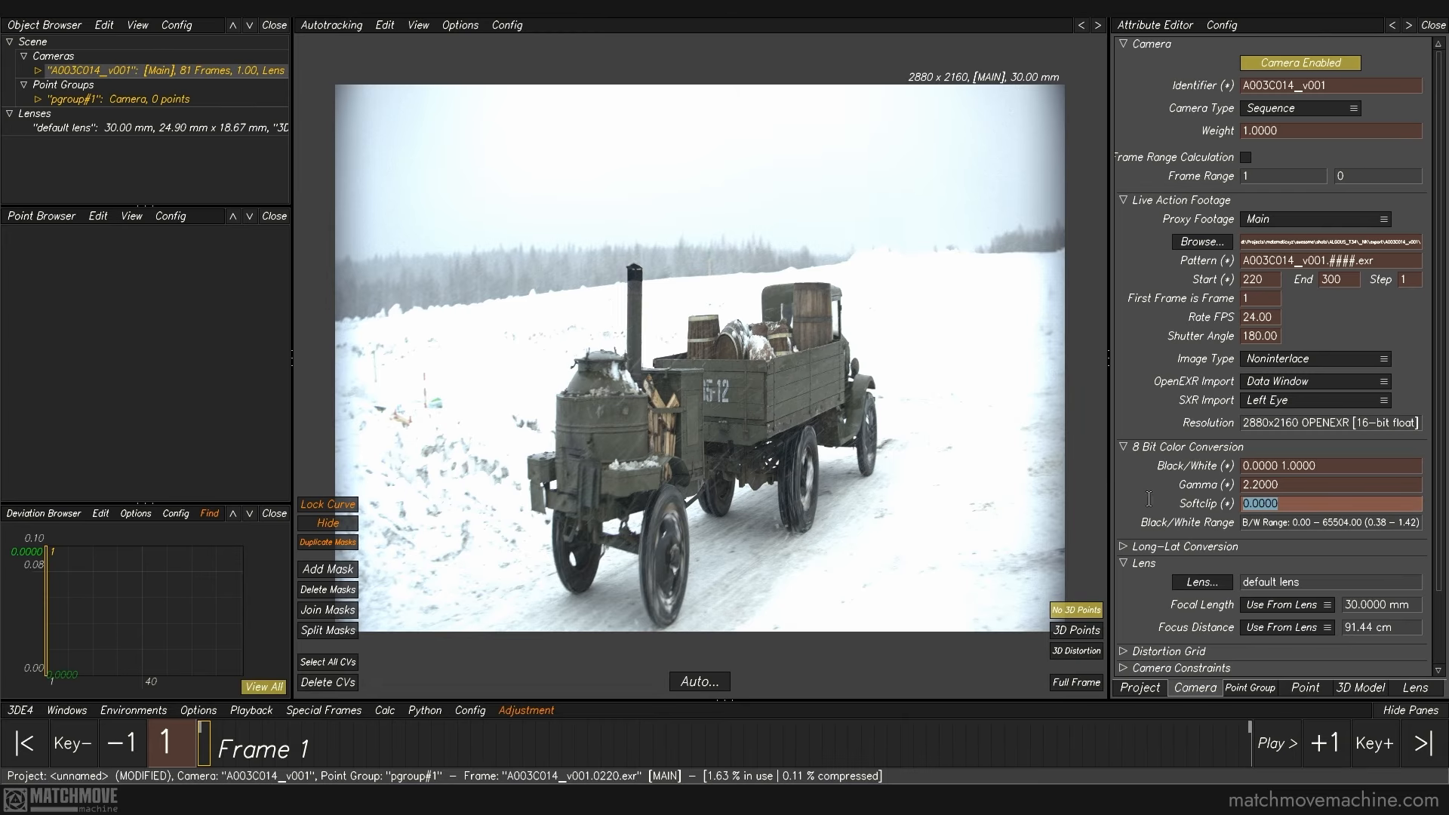
type("0.5")
key("Return")
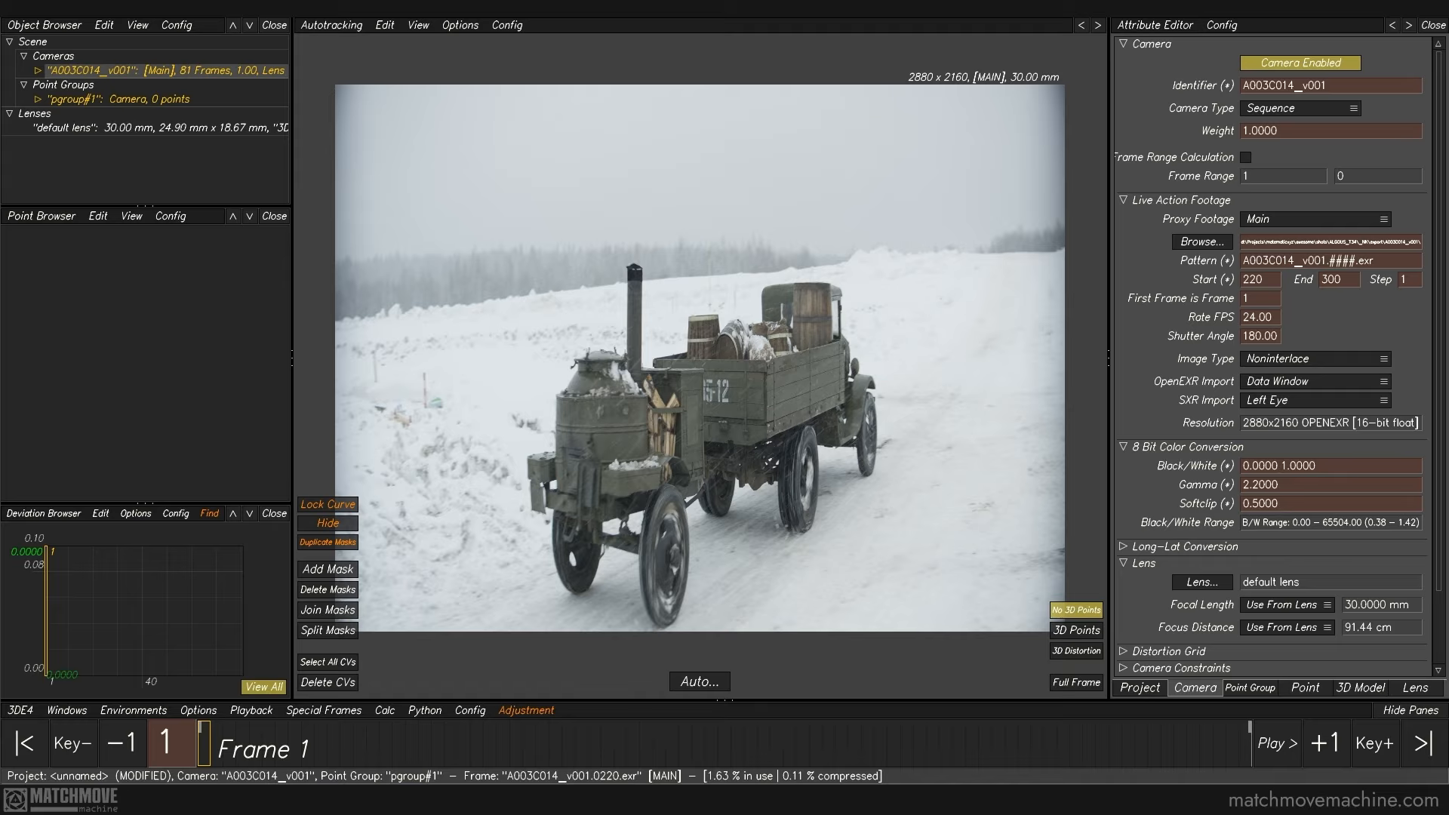
Step: Set the default lens's filmback height to 17.85 mm and its focal length to 50 mm
left_click(1413, 687)
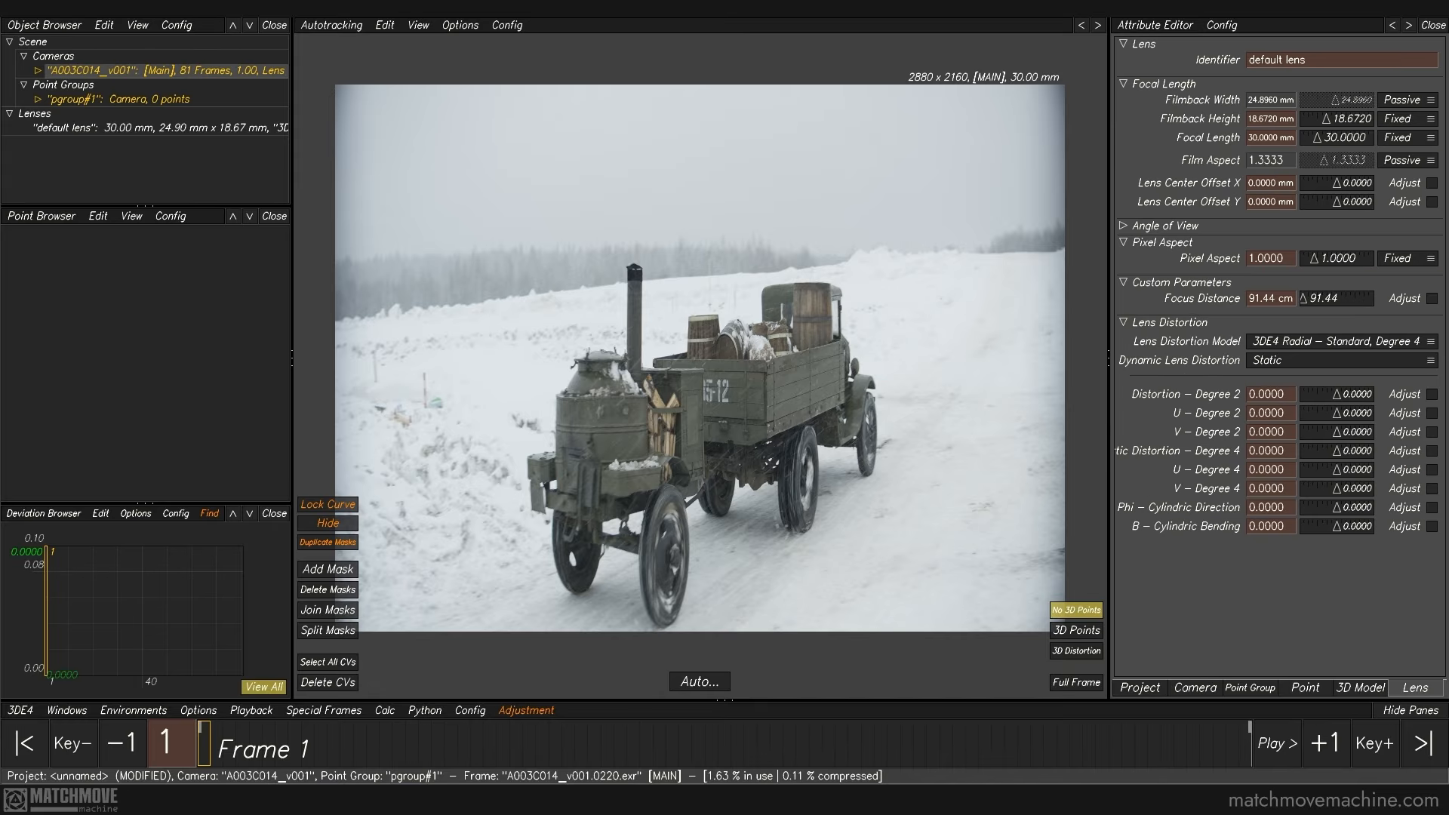
left_click(1271, 118)
type("17.85")
key("Return")
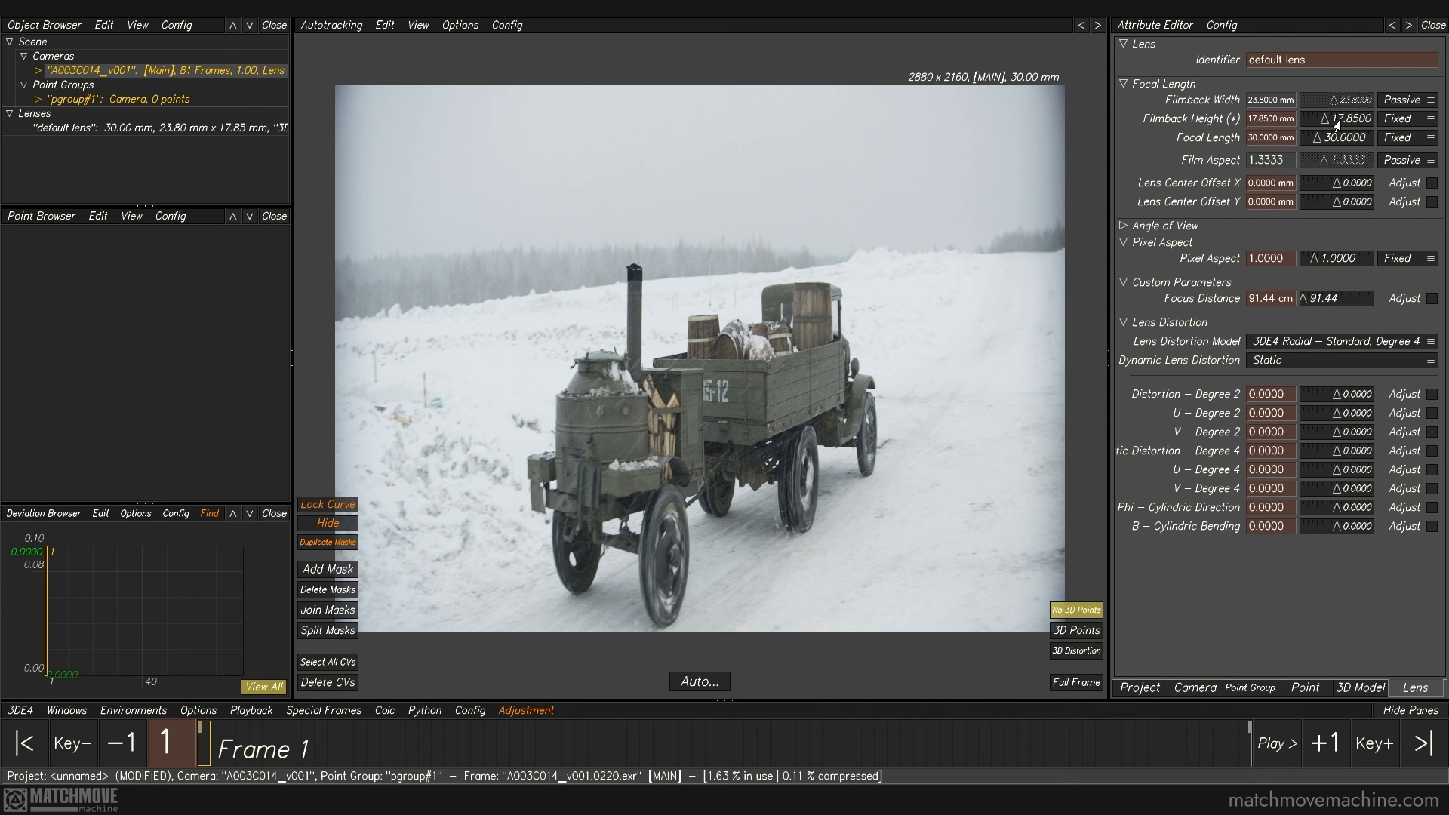
left_click(1252, 138)
type("50")
key("Return")
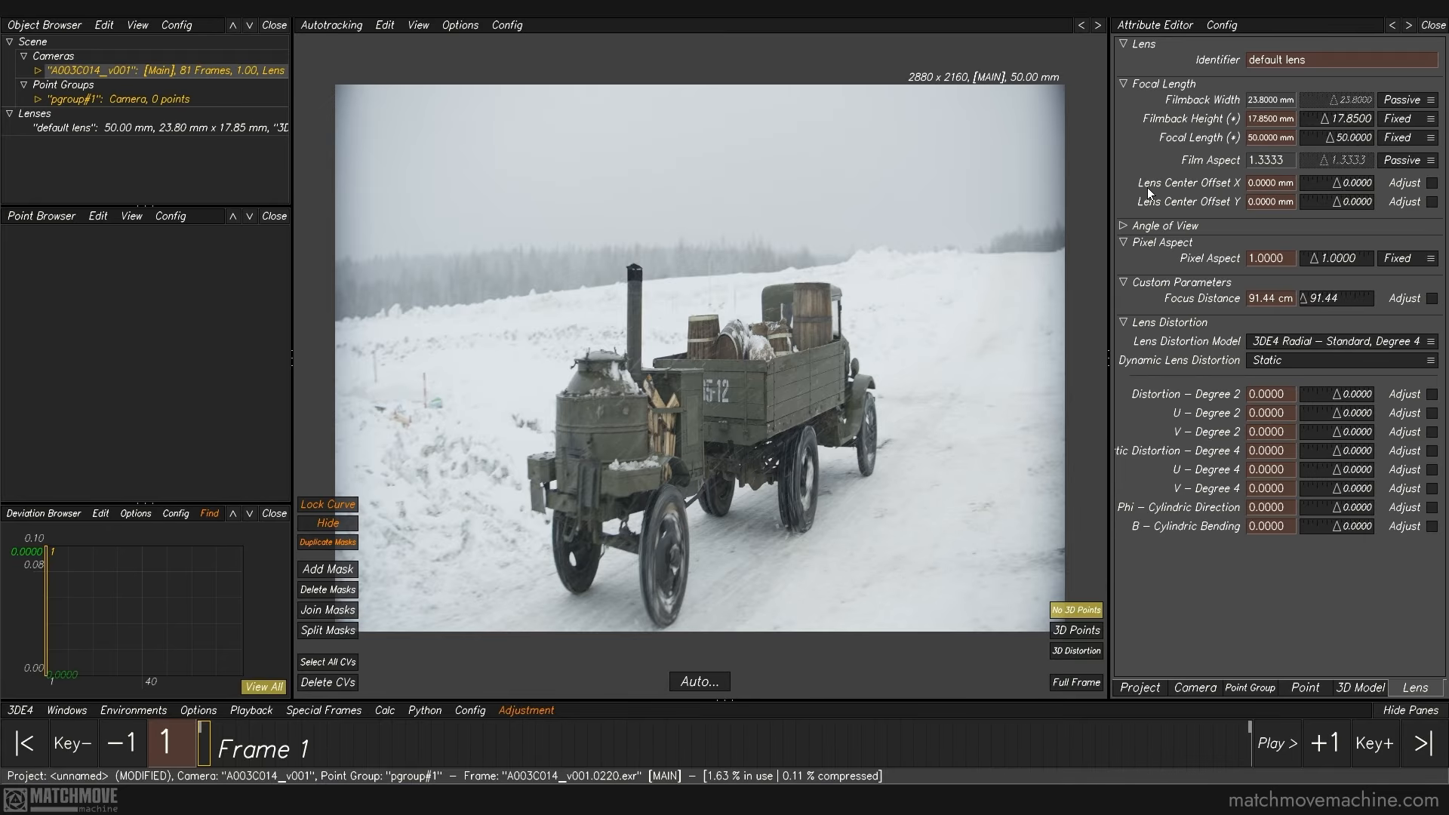
Step: Set the default lens's pixel aspect to 2 for the anamorphic footage
left_click(1286, 258)
type("2")
key("Return")
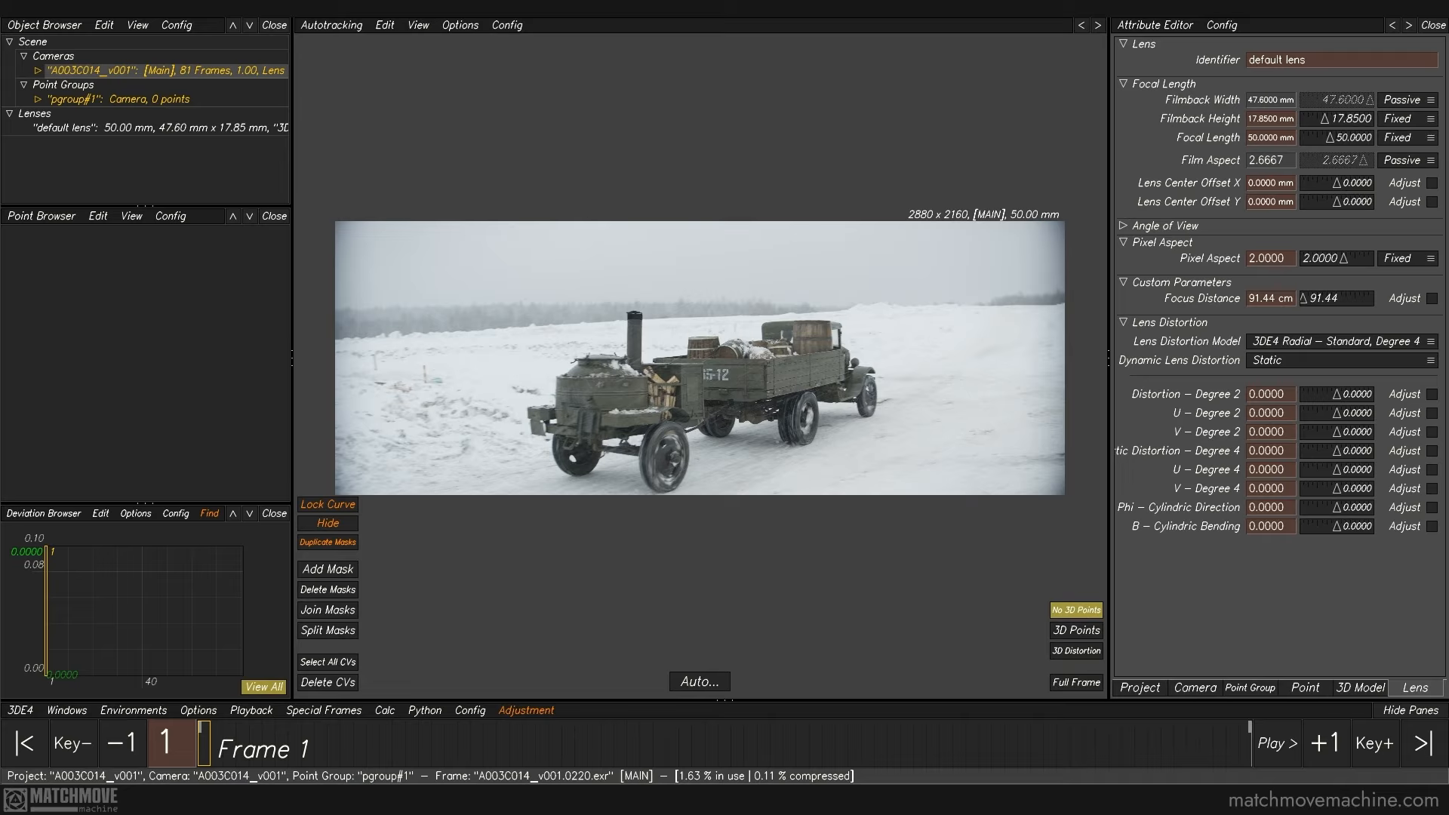
Step: Preview the footage in playback and export a buffer compression file for the sequence
key("space")
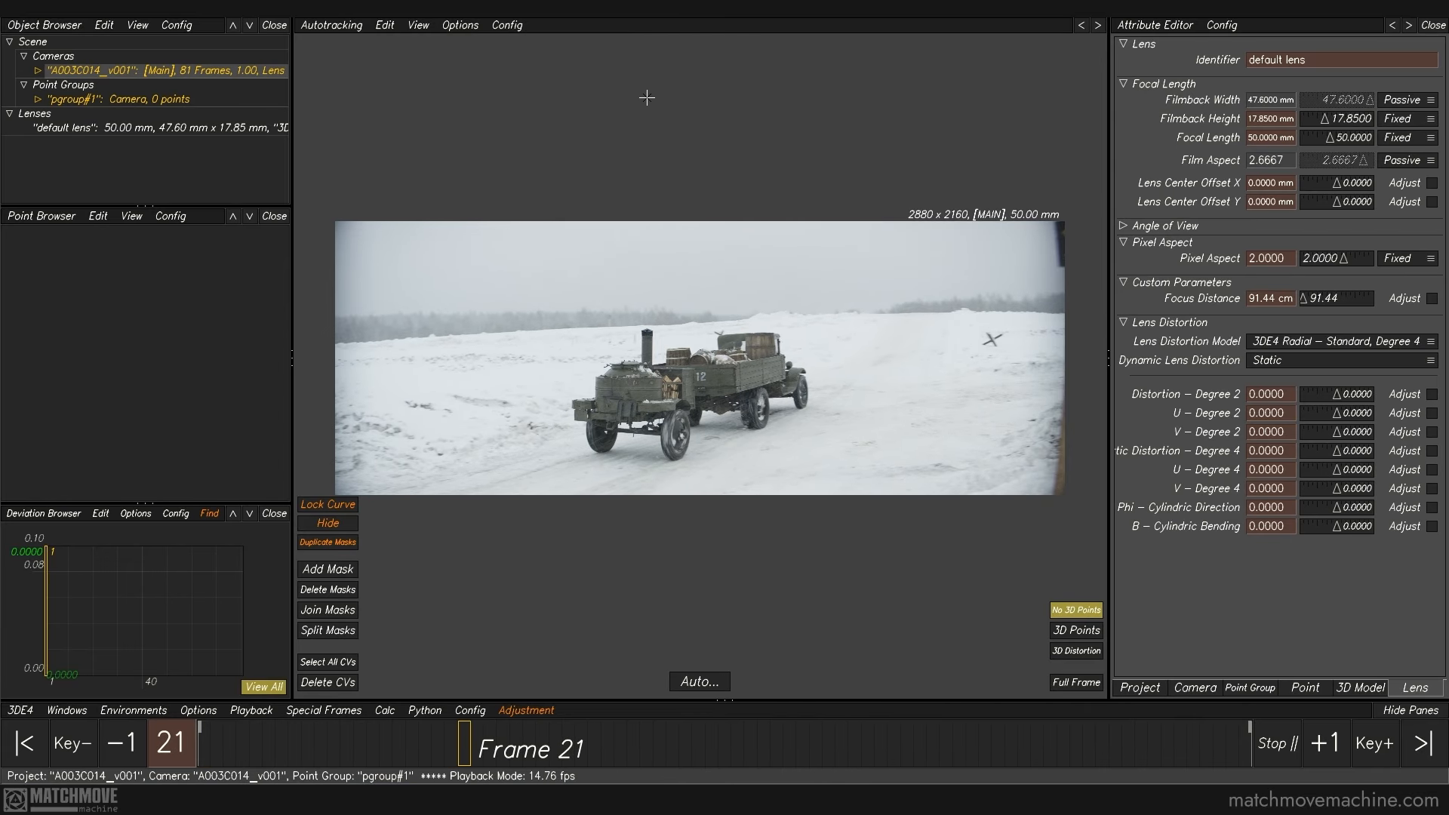
key("space")
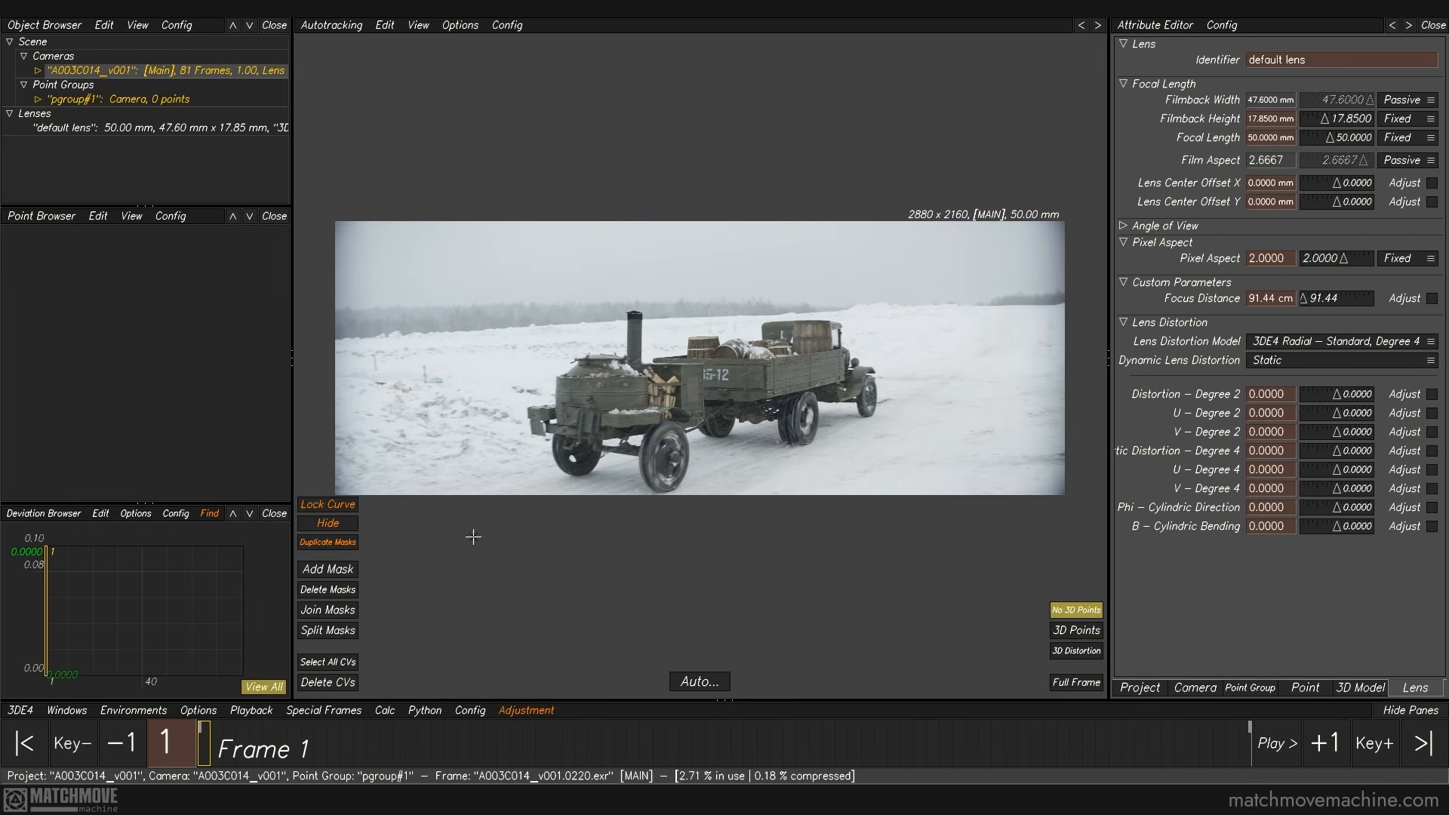
left_click(249, 711)
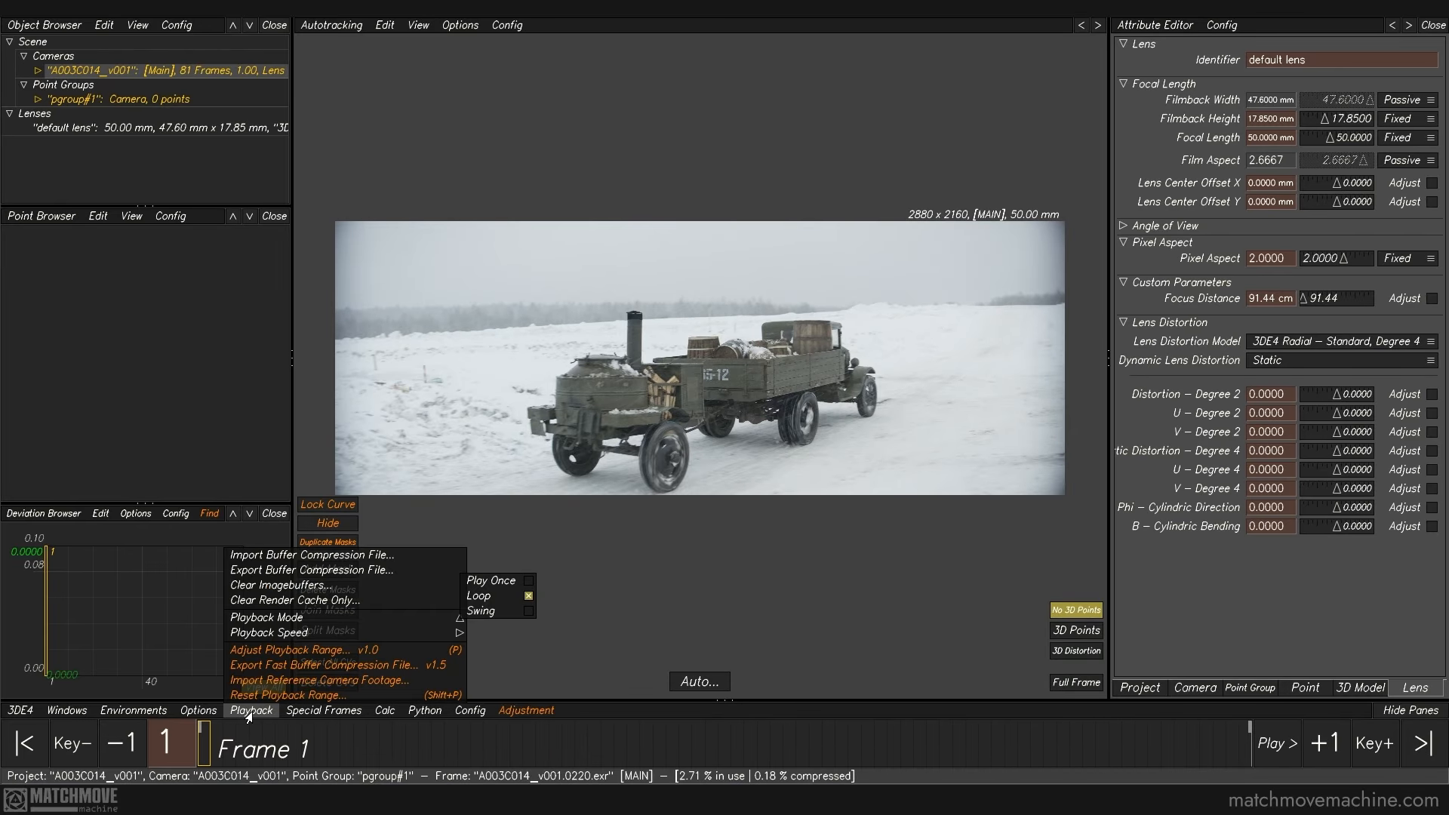
left_click(285, 571)
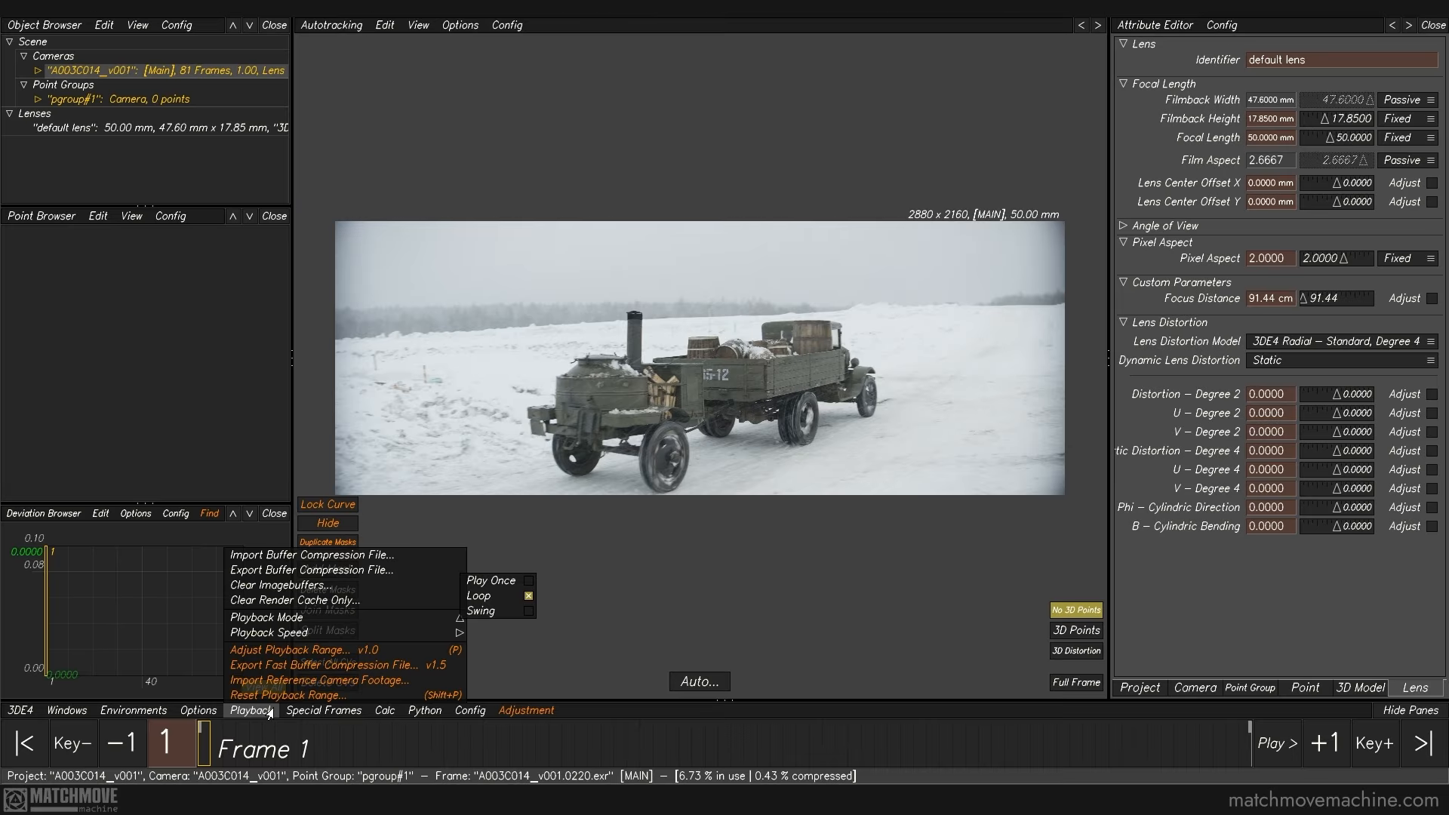
left_click(263, 714)
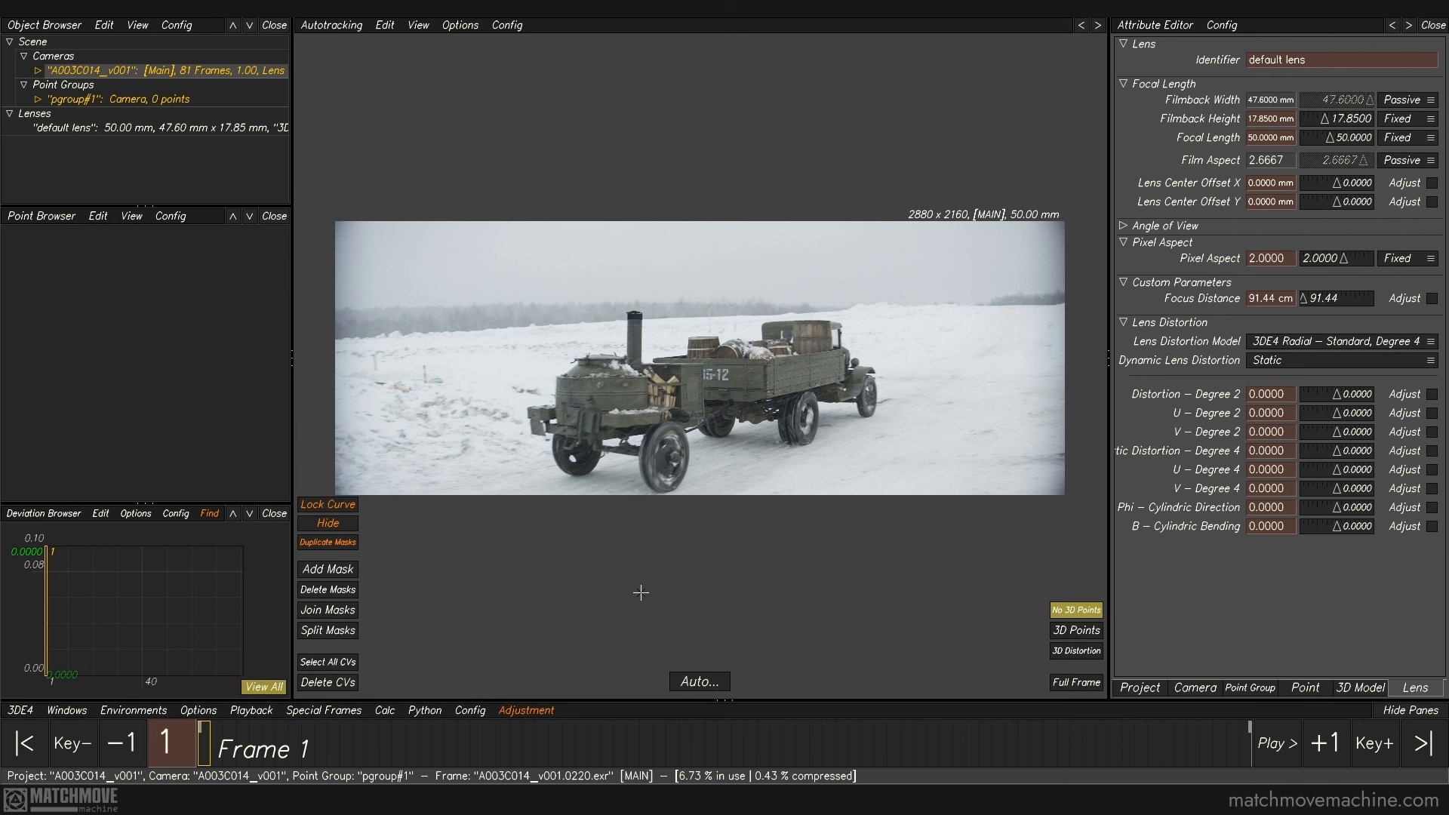
Step: Play the buffered footage through to check its motion, and return to the first frame
key("space")
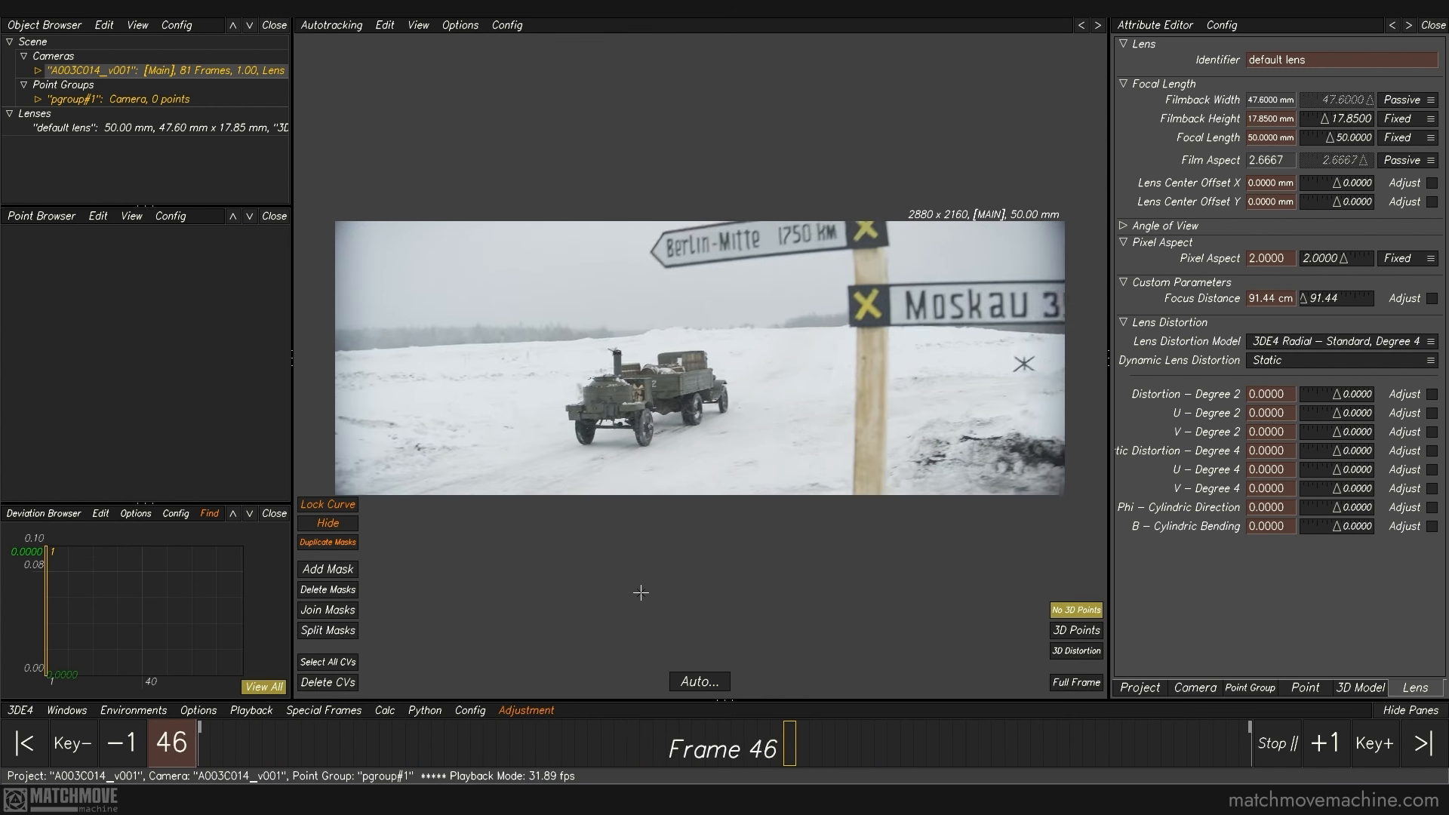
key("space")
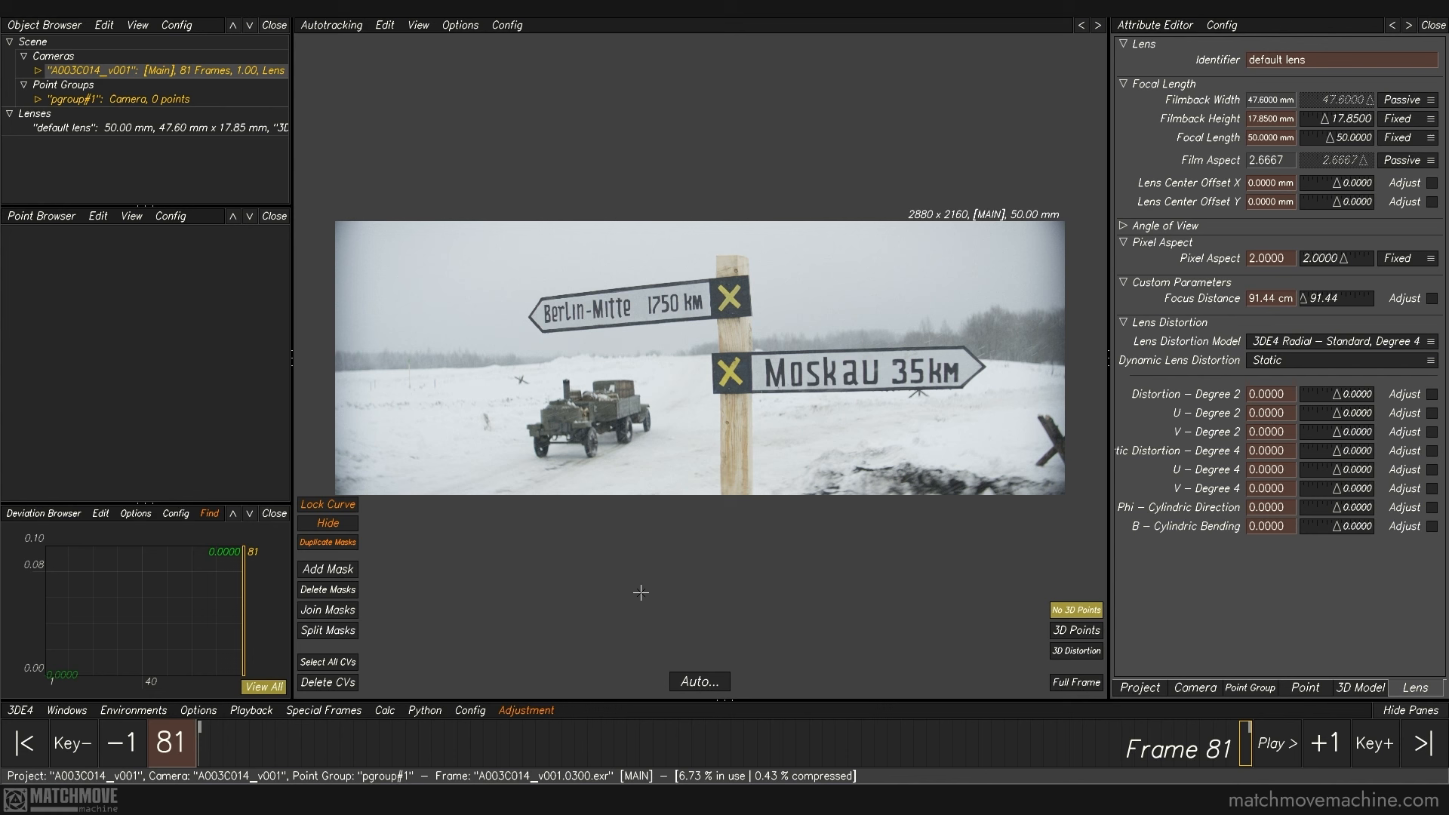
key("Home")
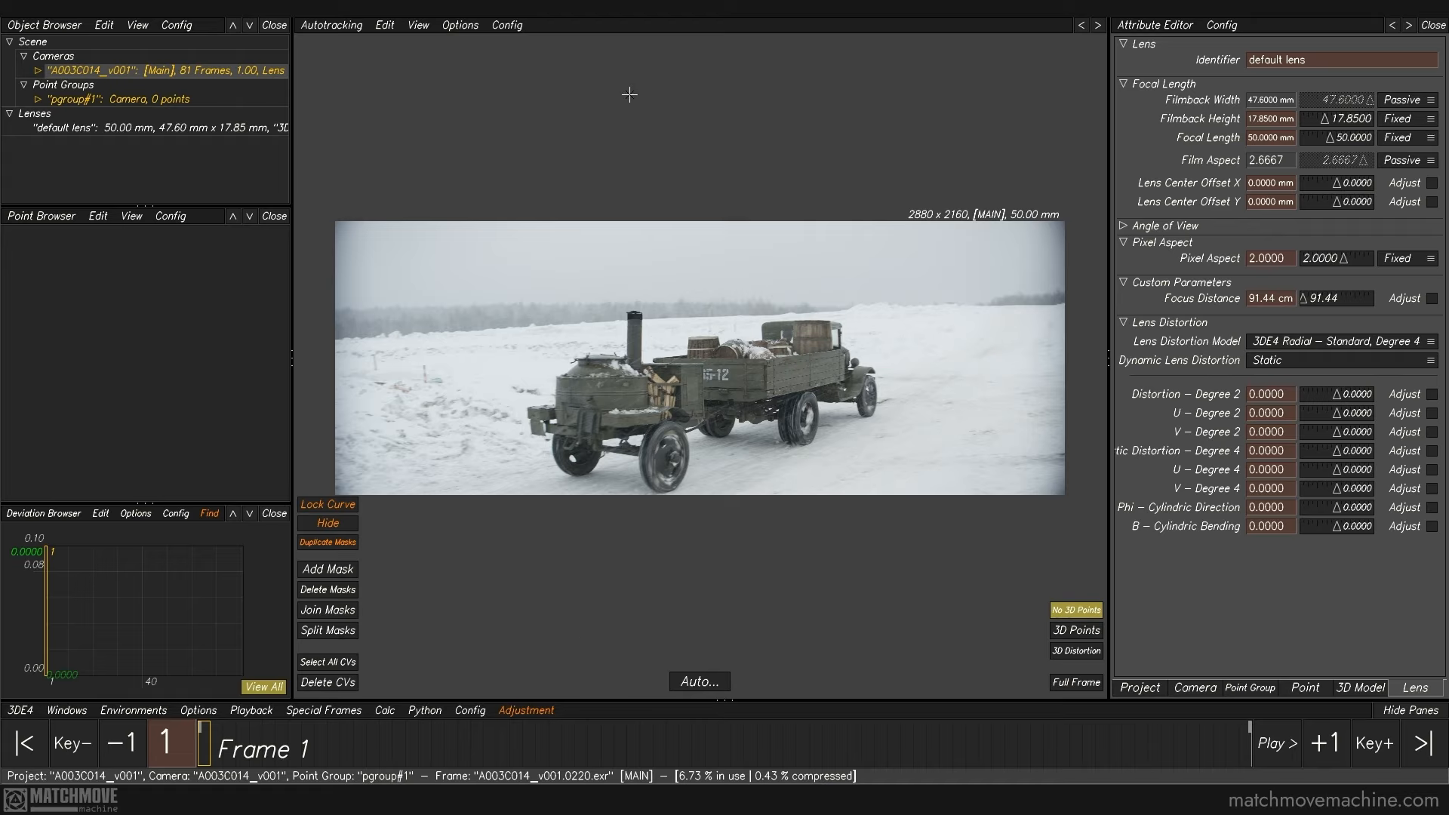
Step: Review the Autotracking Settings of the A003C014_v001 camera
left_click(219, 72)
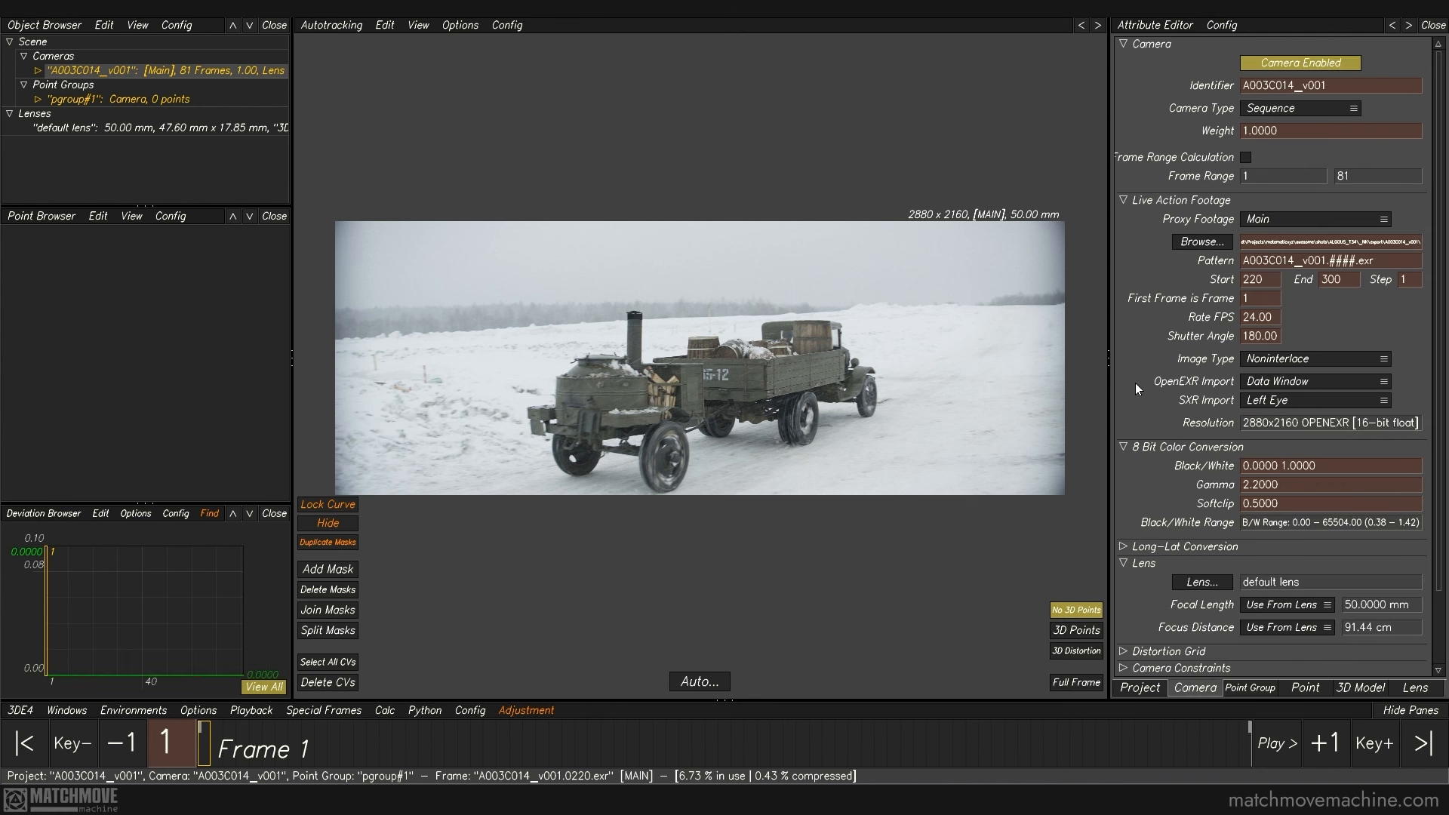
scroll(1135, 383, "down", 3)
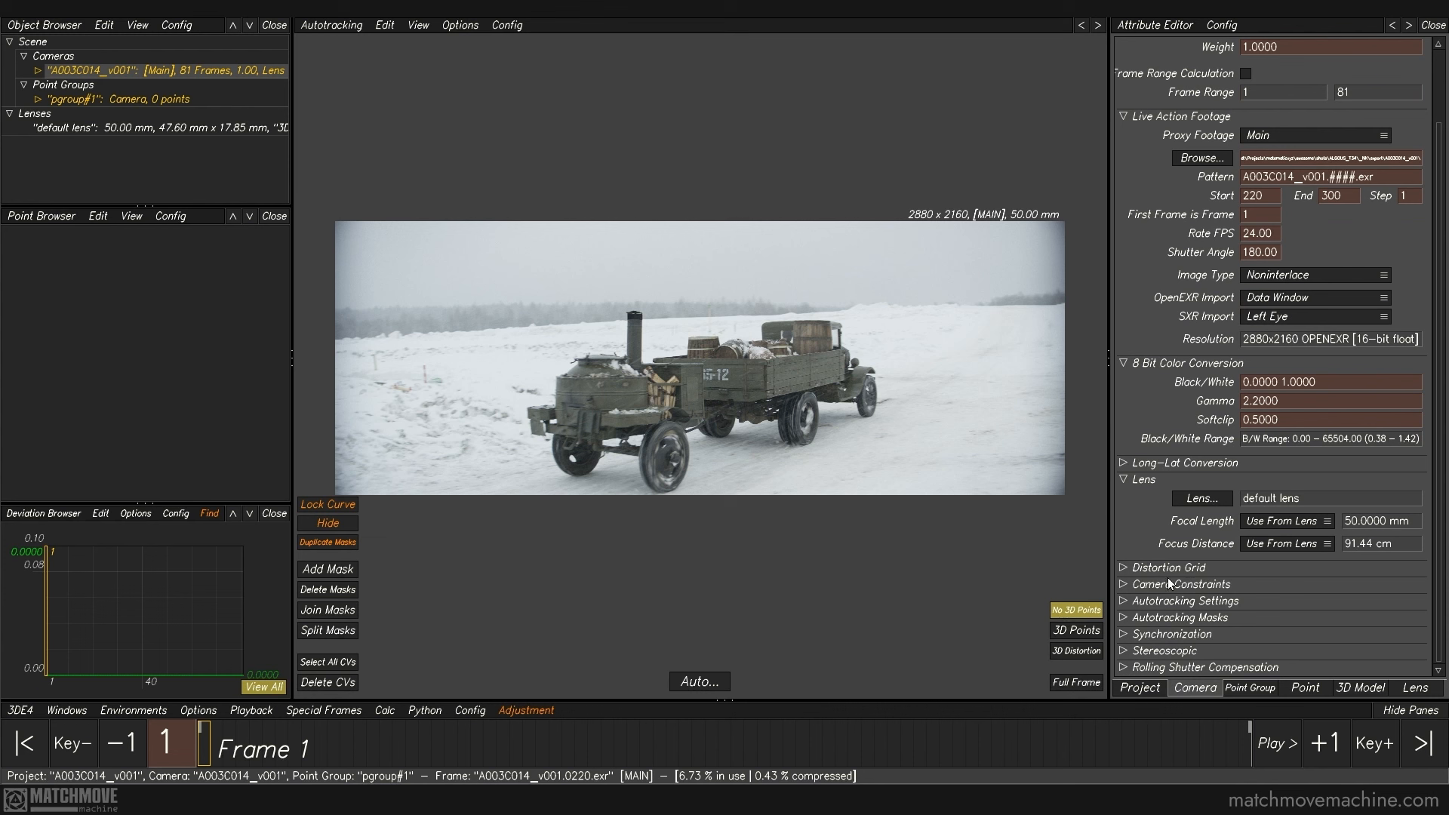
left_click(1122, 602)
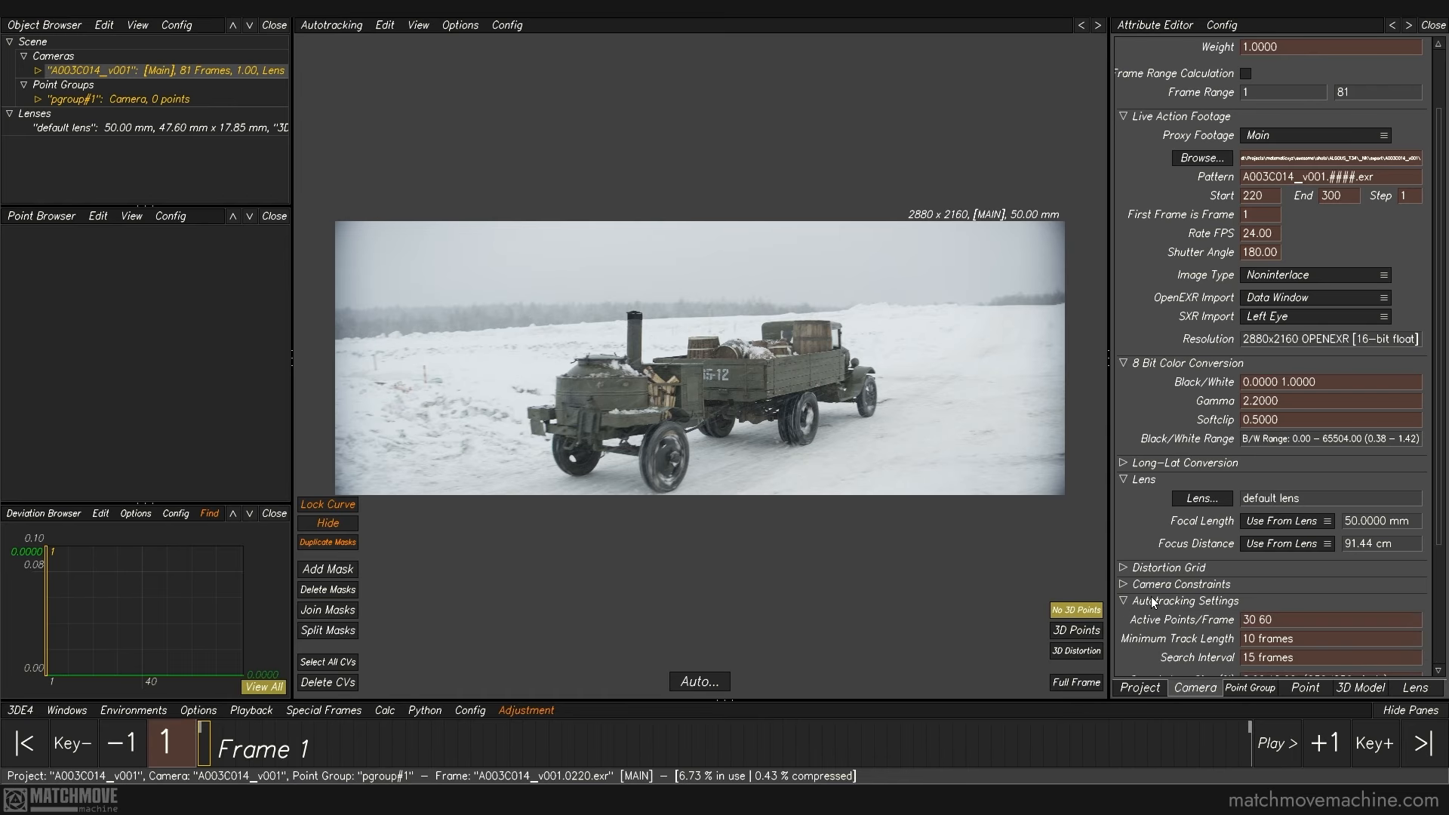
scroll(1155, 596, "down", 6)
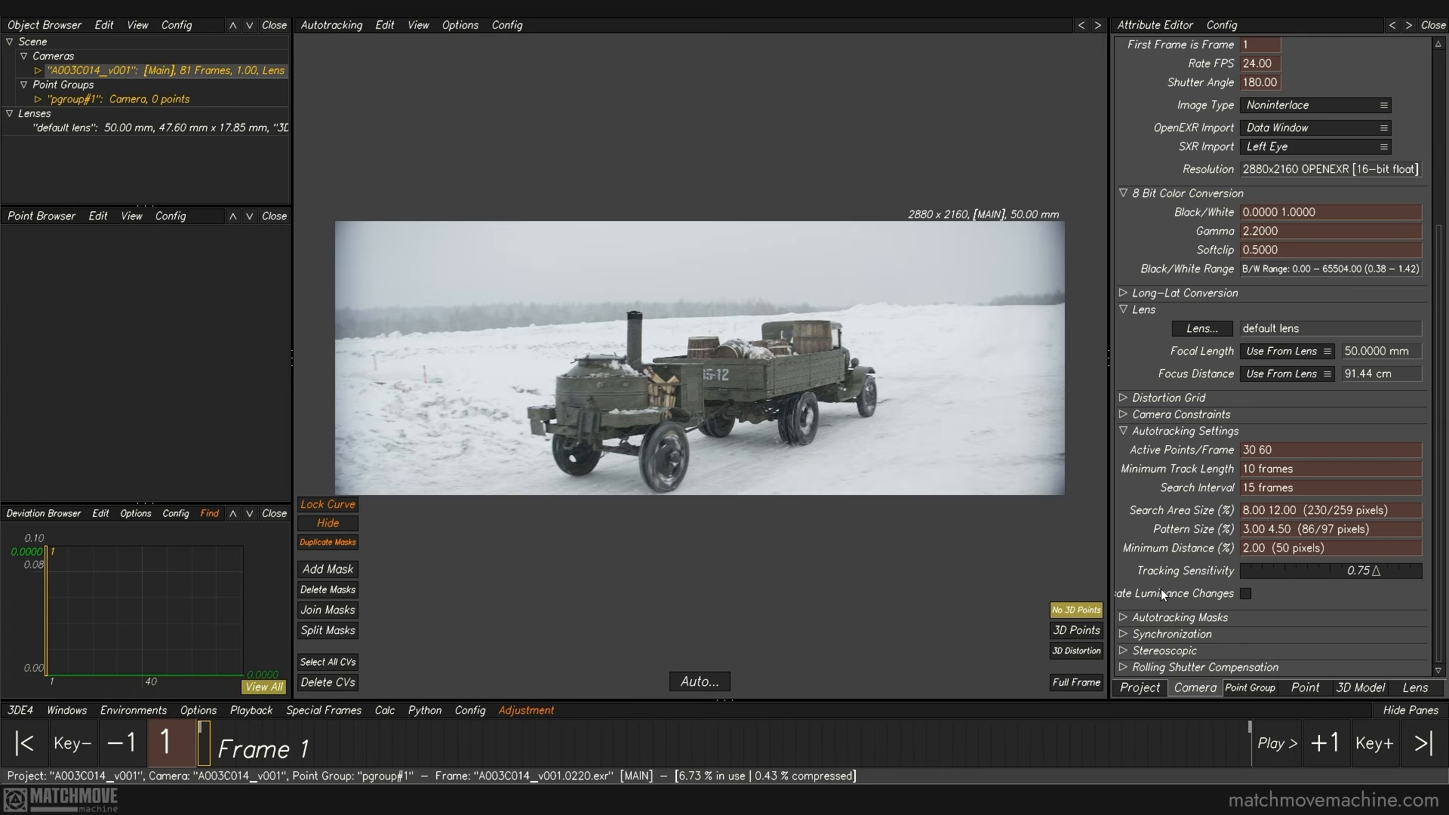
left_click(1124, 432)
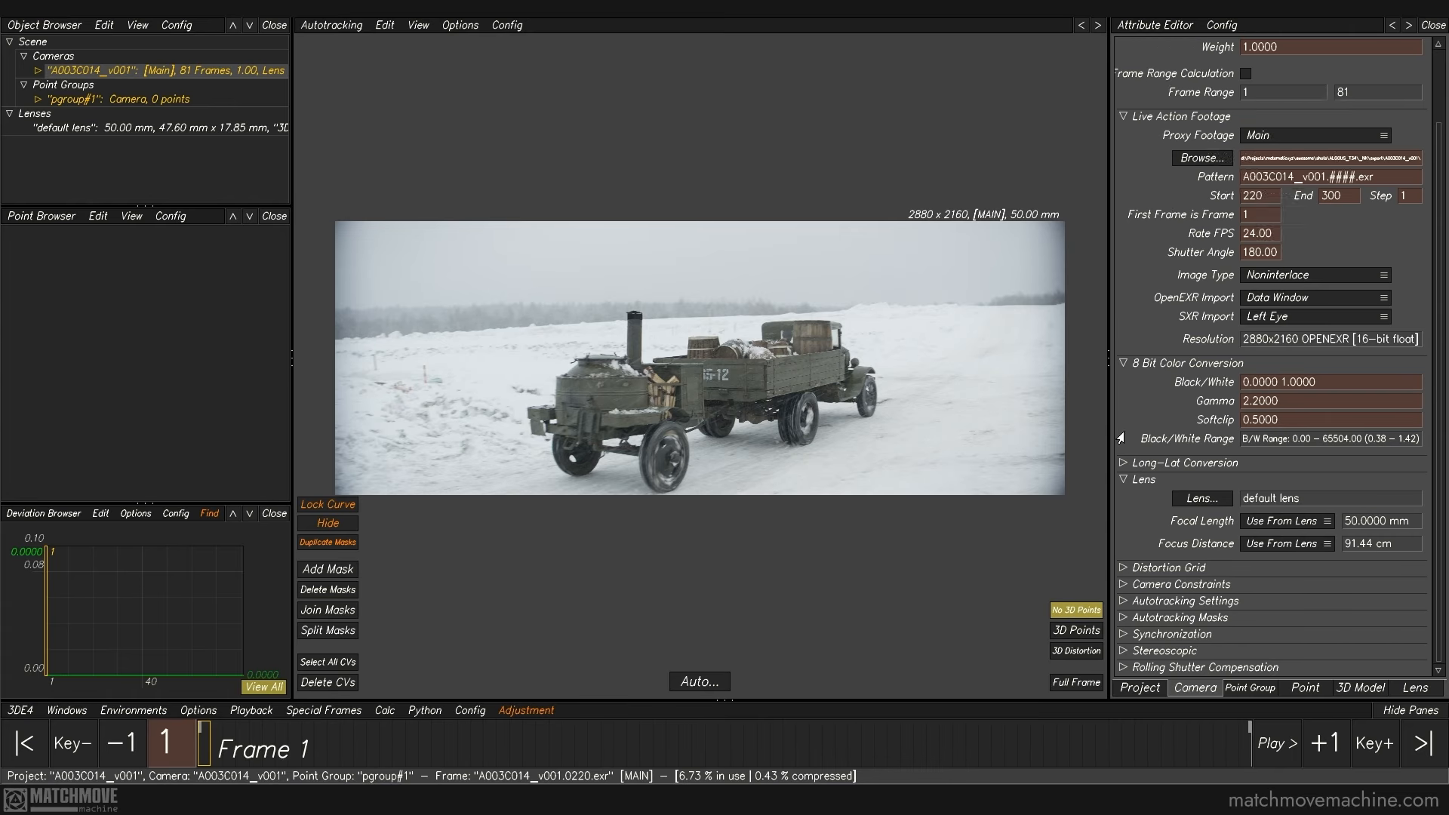
scroll(1166, 393, "up", 2)
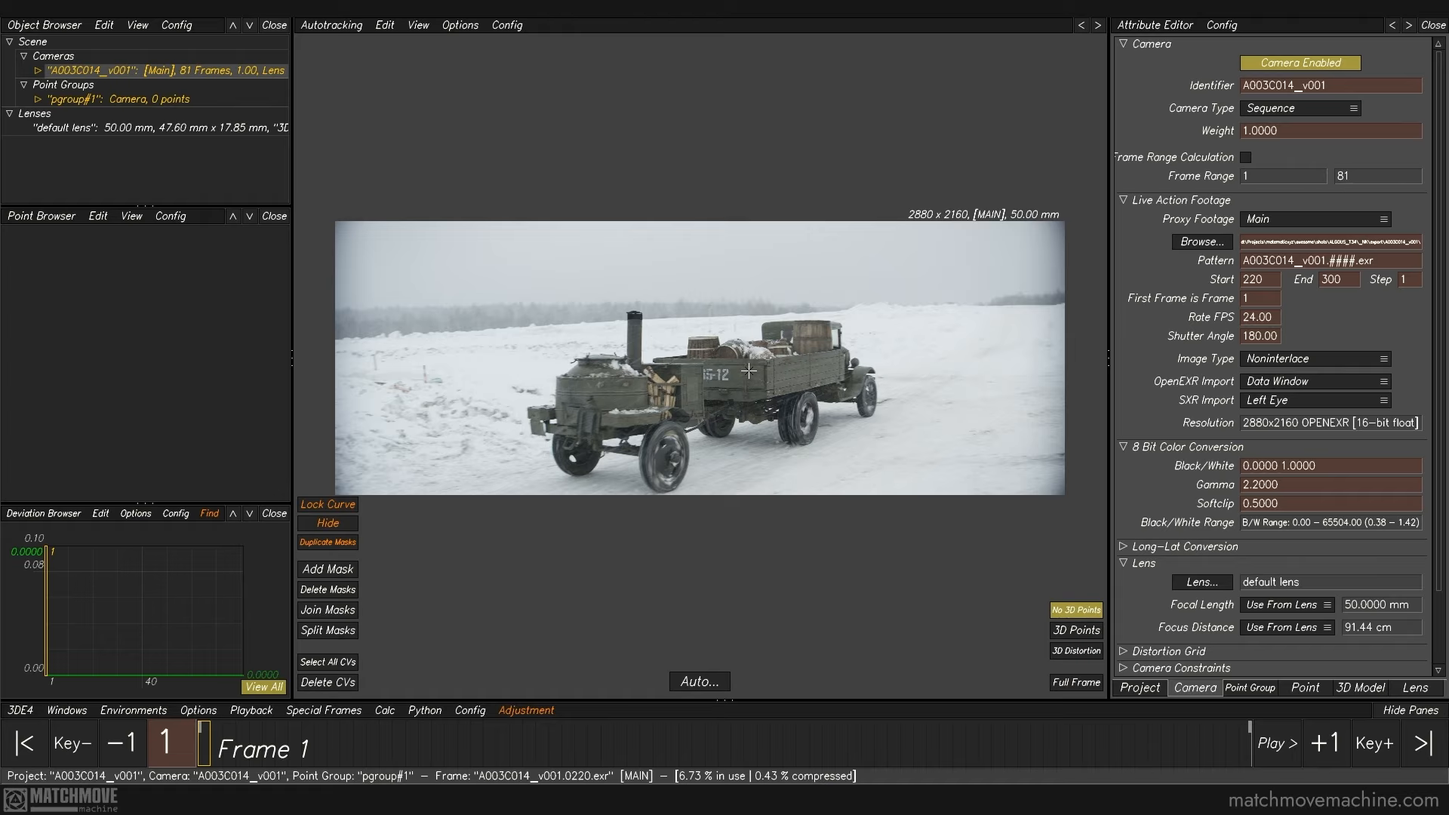
Step: Run autotracking on the sequence with a forward primary pass and a backward secondary pass
left_click(329, 27)
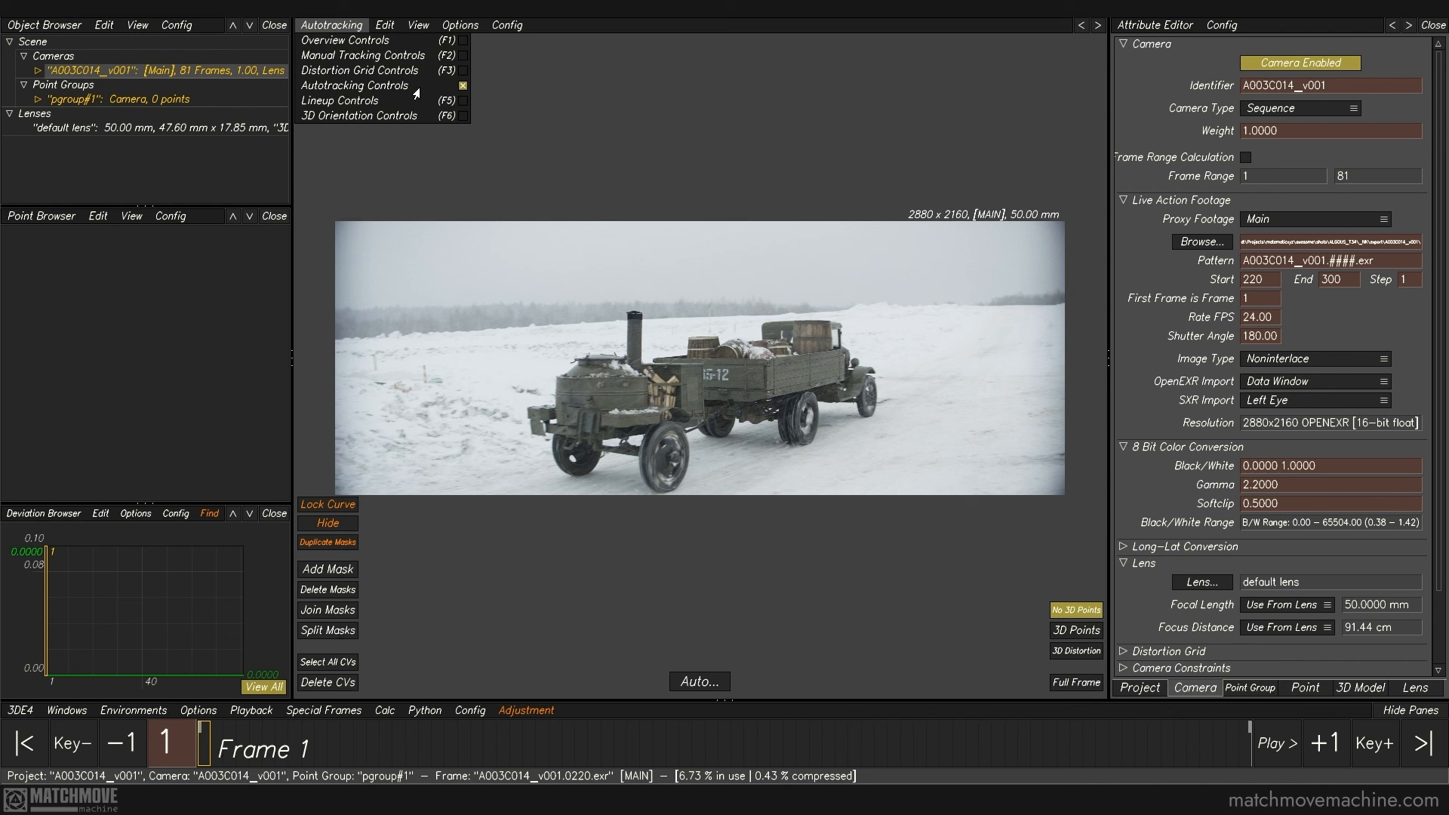
left_click(334, 30)
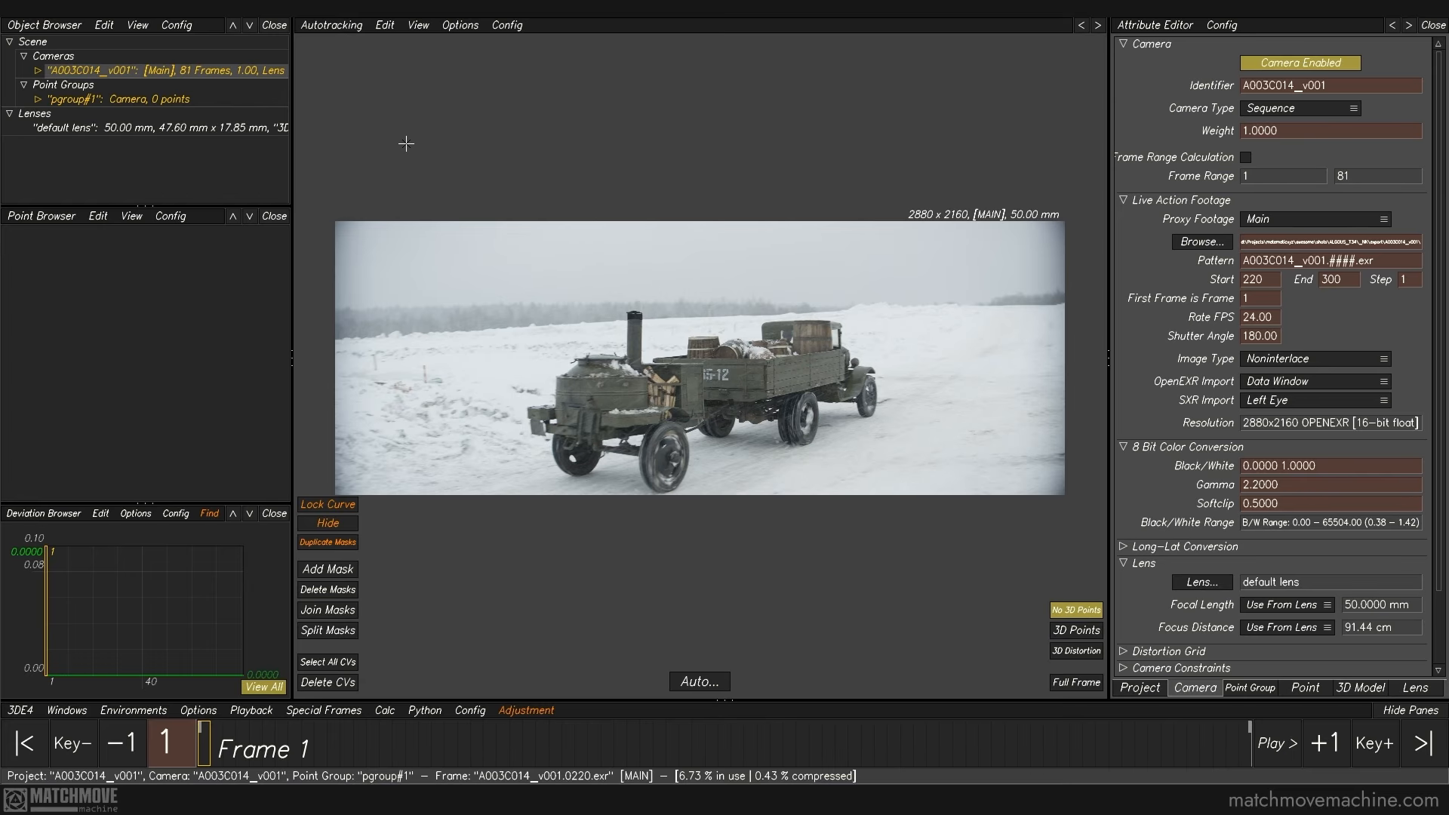
left_click(699, 683)
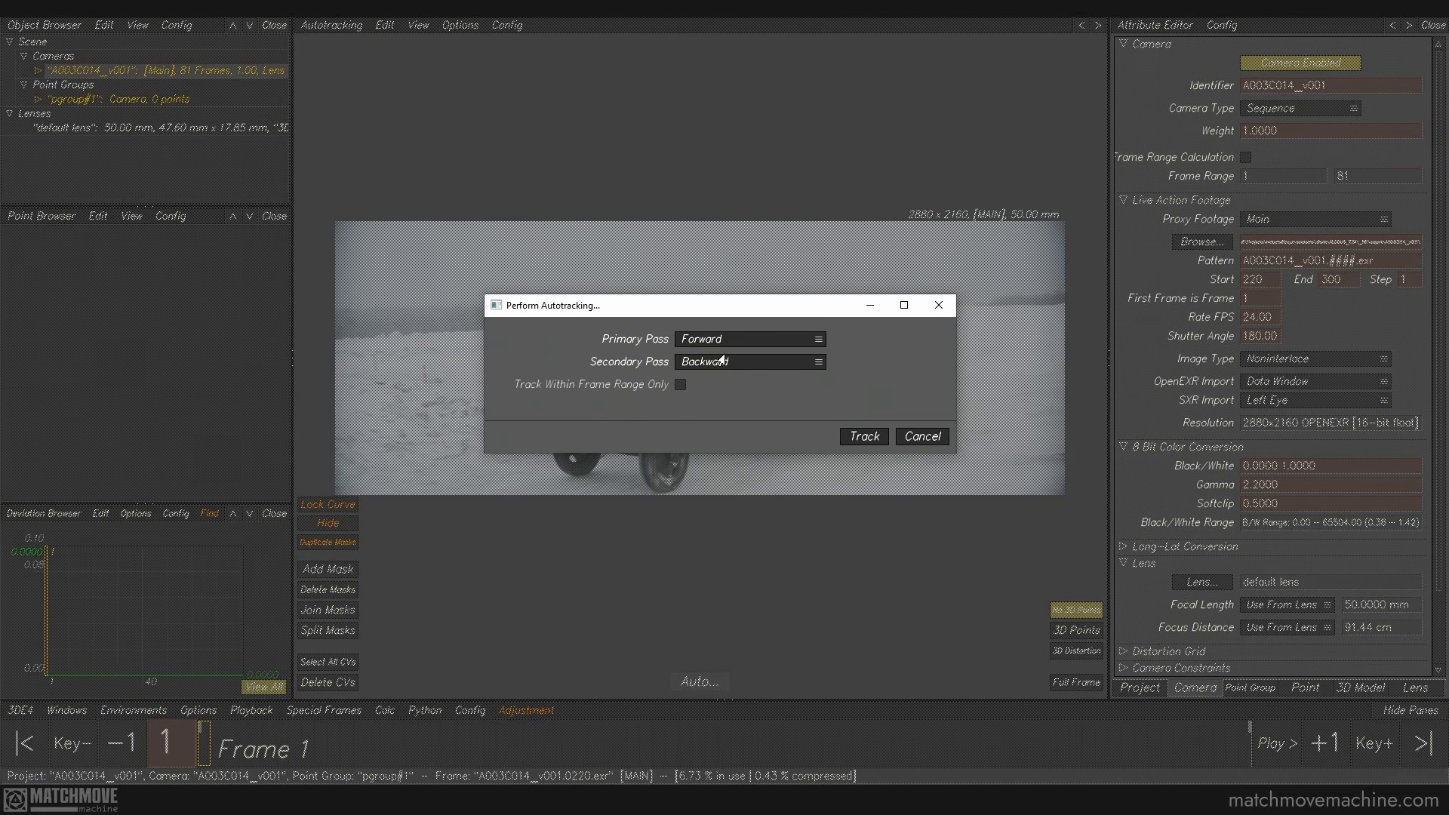
left_click(794, 349)
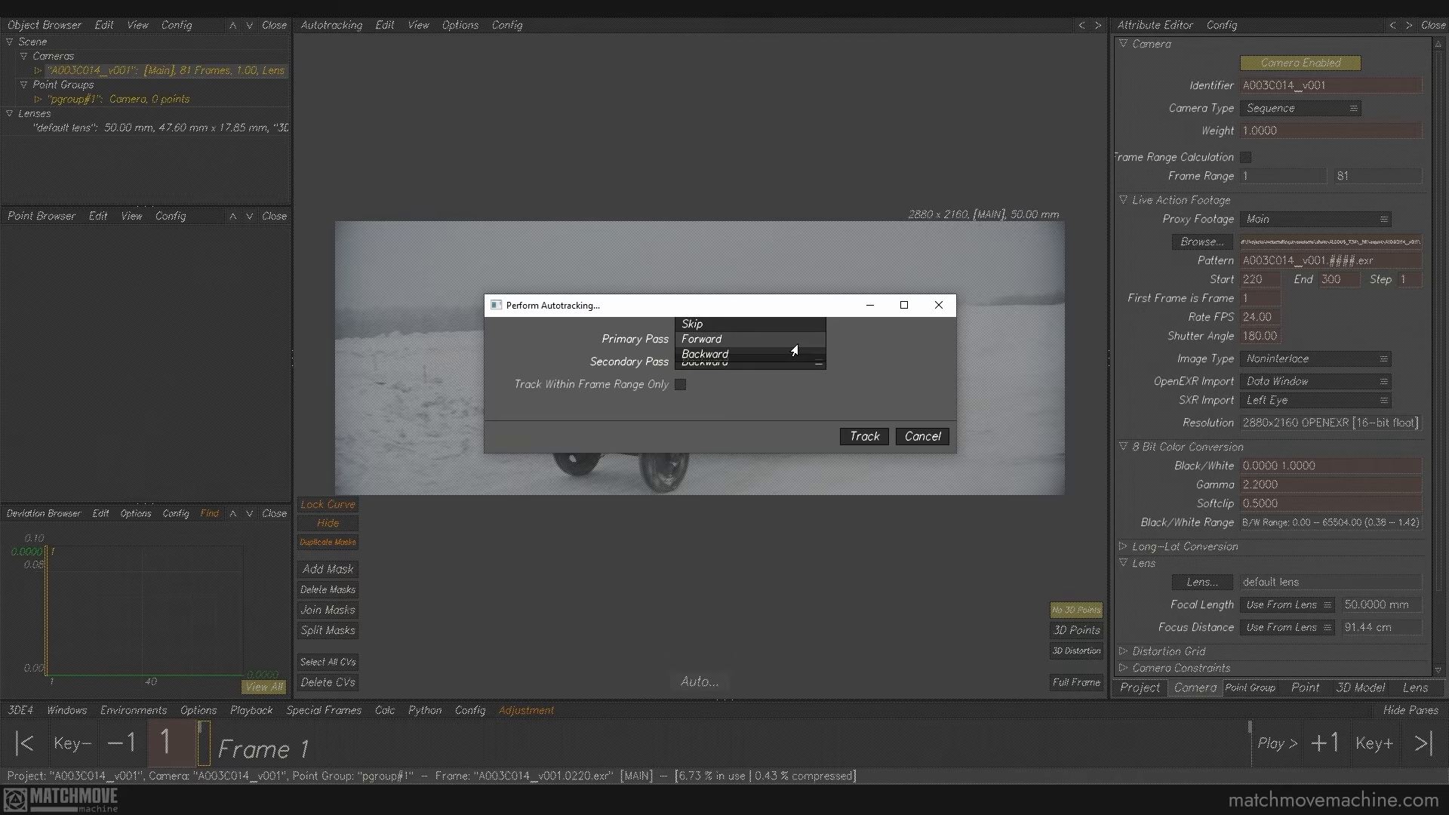
left_click(710, 339)
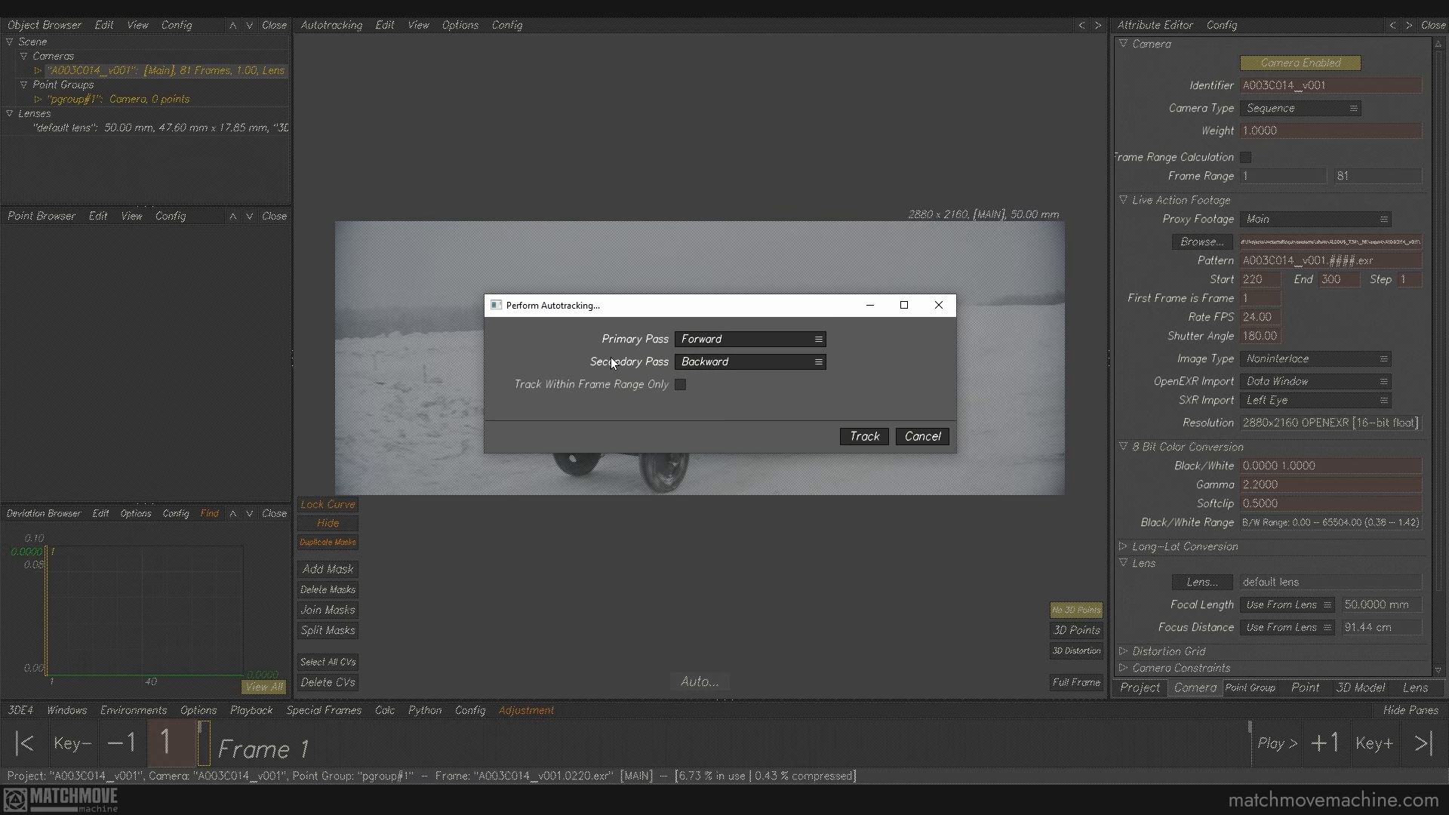
left_click(857, 438)
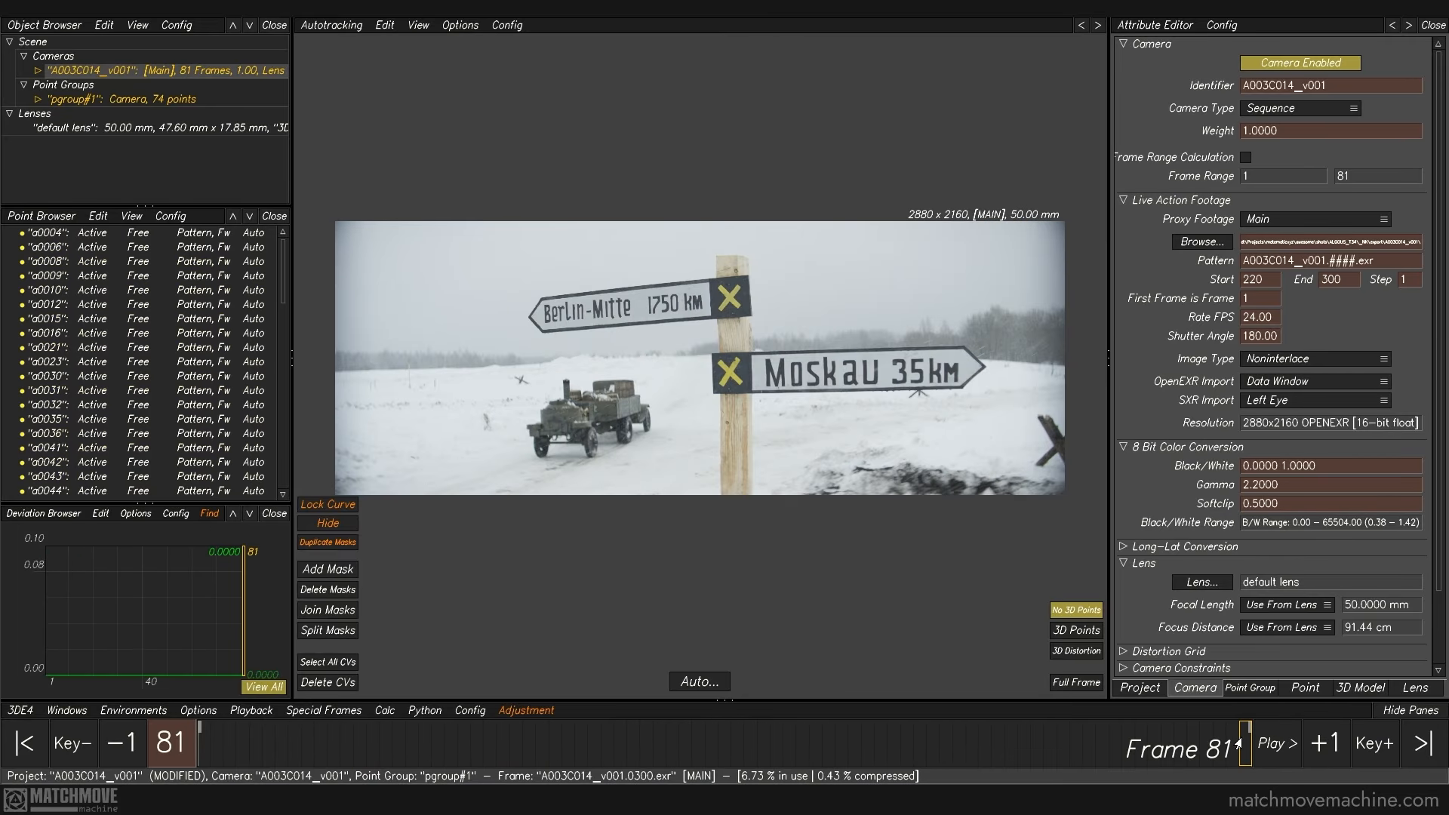
Step: Return to frame 1 and delete all autotracked points, keeping the camera
left_click_drag(1236, 741, 198, 754)
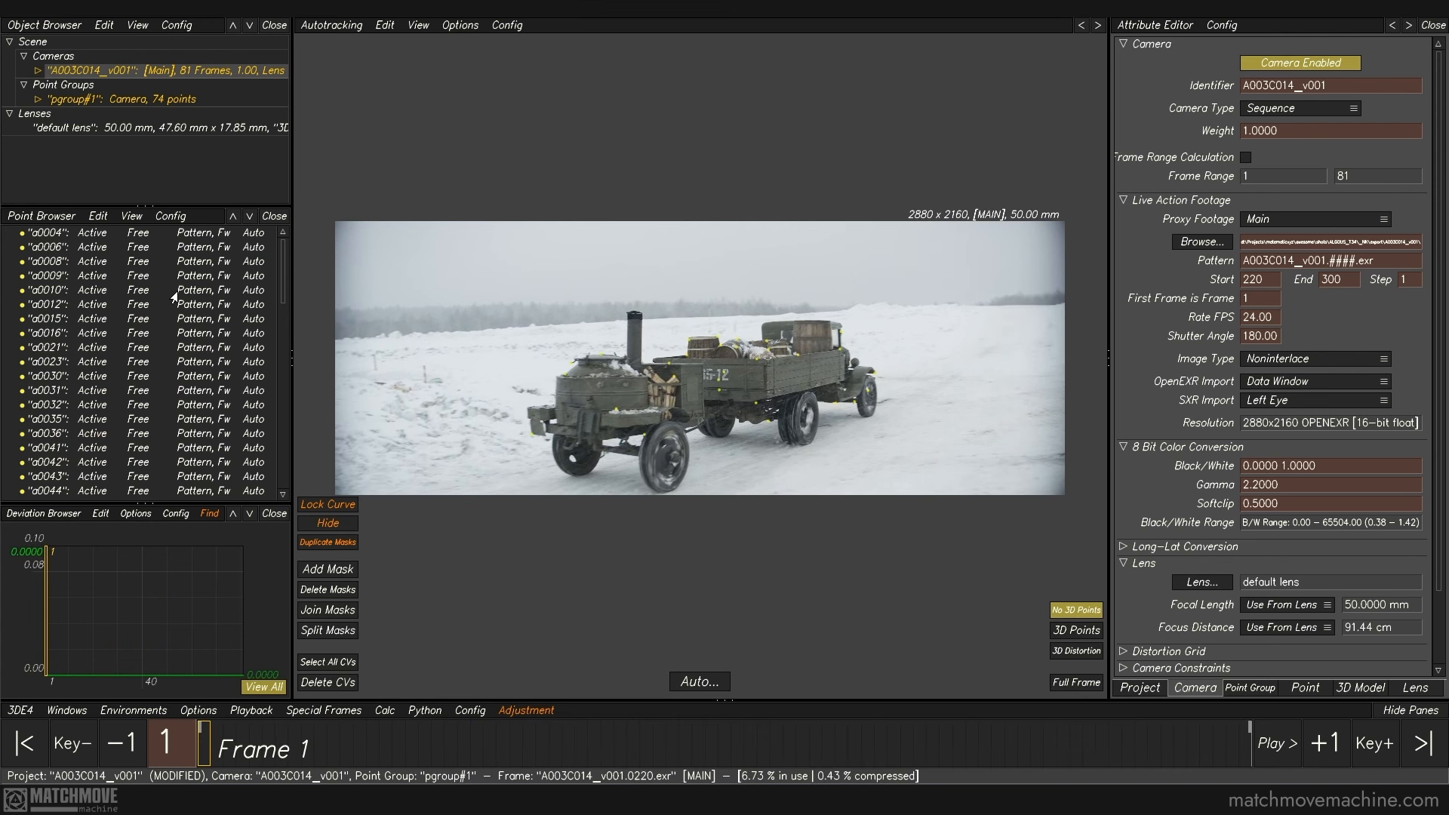
left_click(134, 236)
scroll(151, 339, "down", 10)
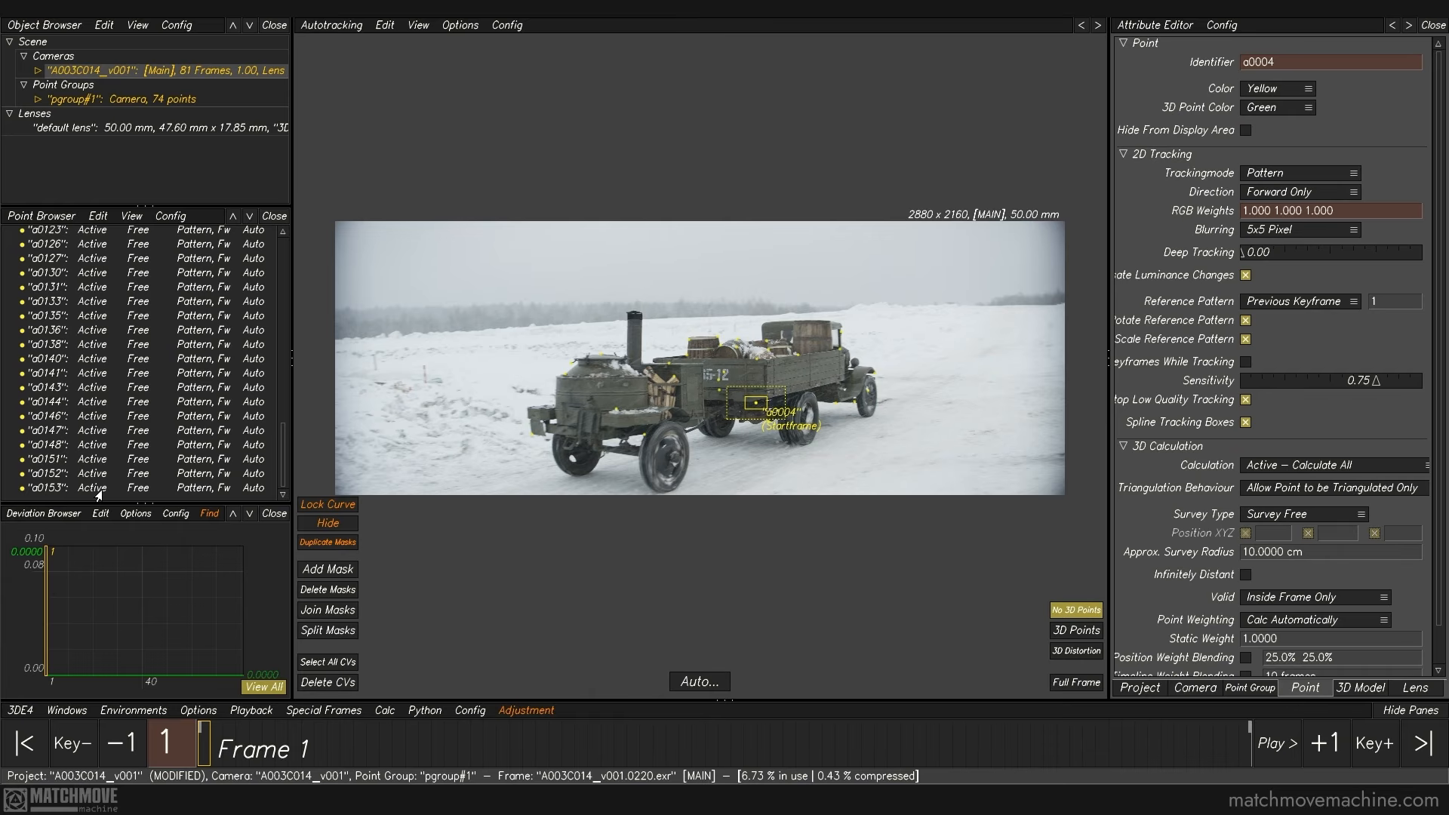
key("ctrl+a")
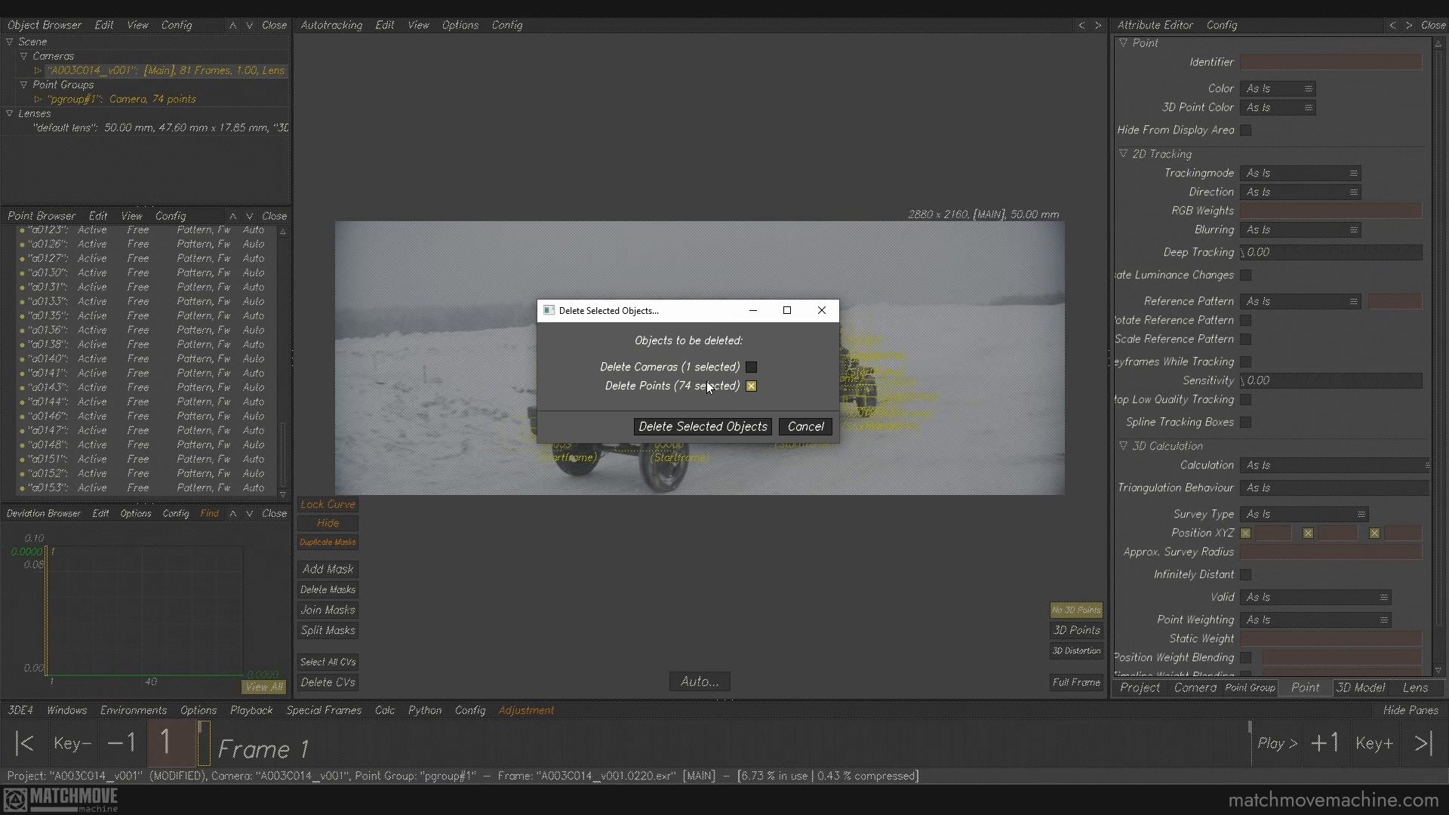
left_click(702, 426)
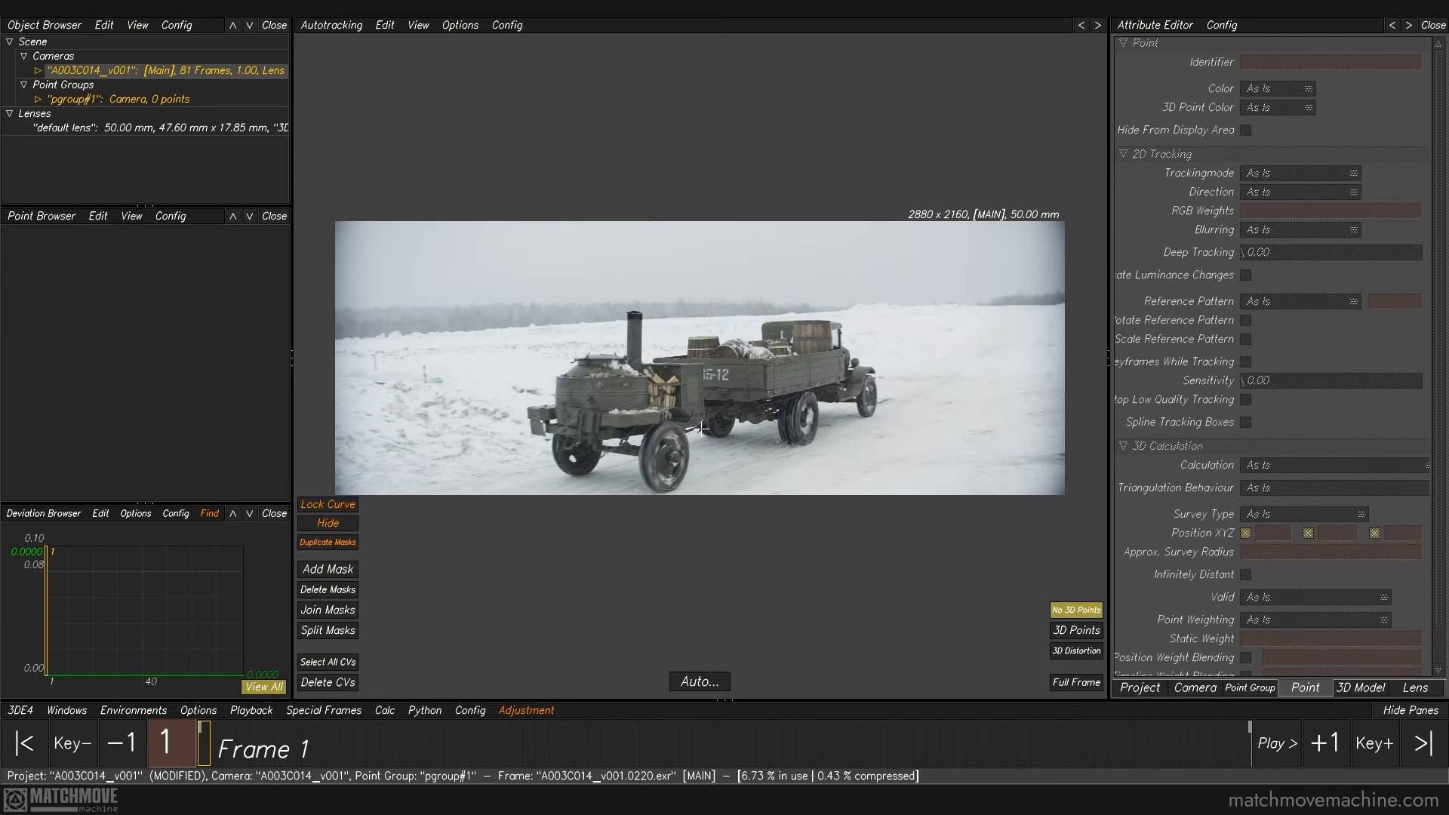
Step: Show the Autotracking Settings of the A003C014_v001 camera
left_click(239, 72)
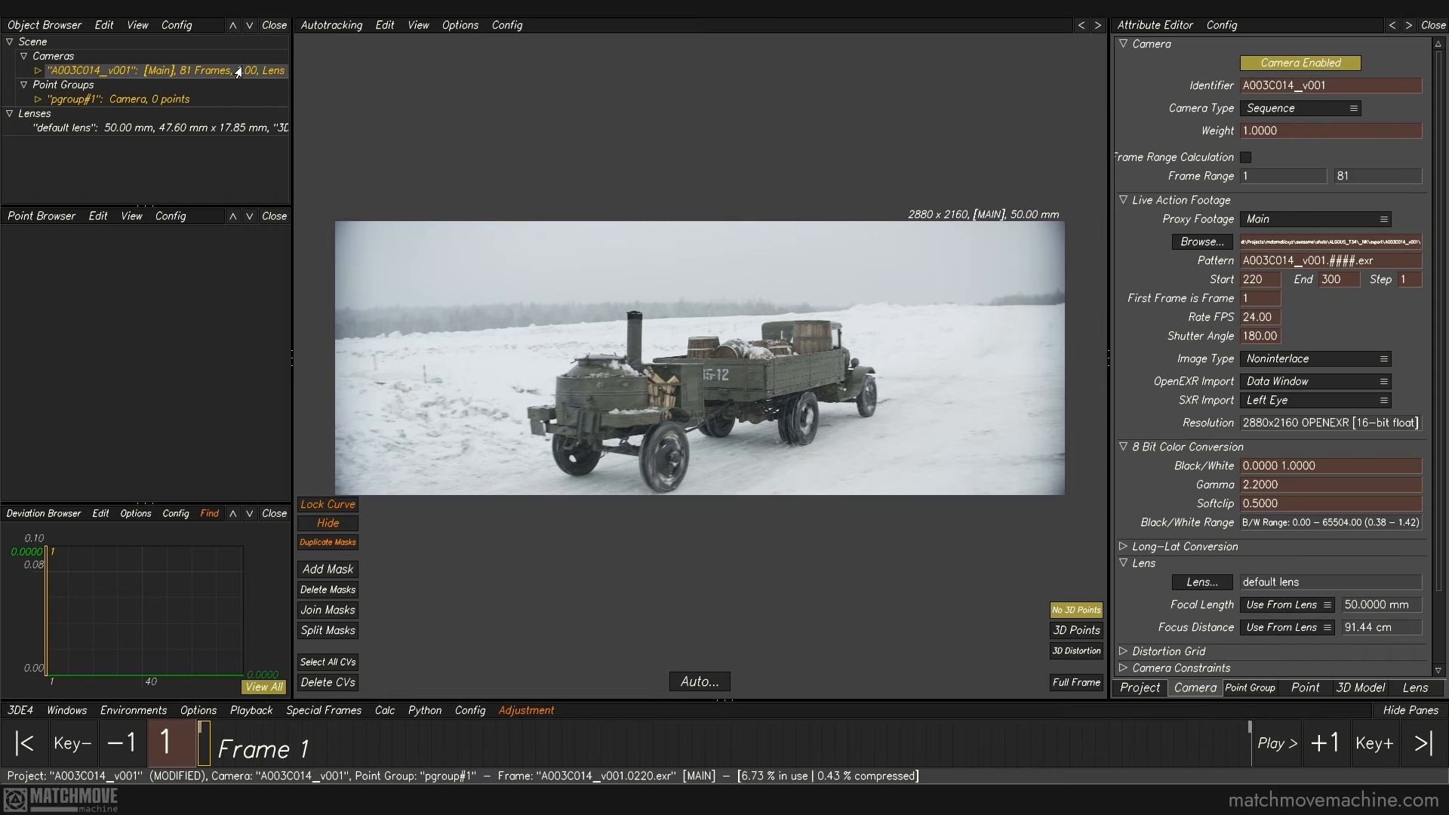
scroll(1167, 402, "down", 3)
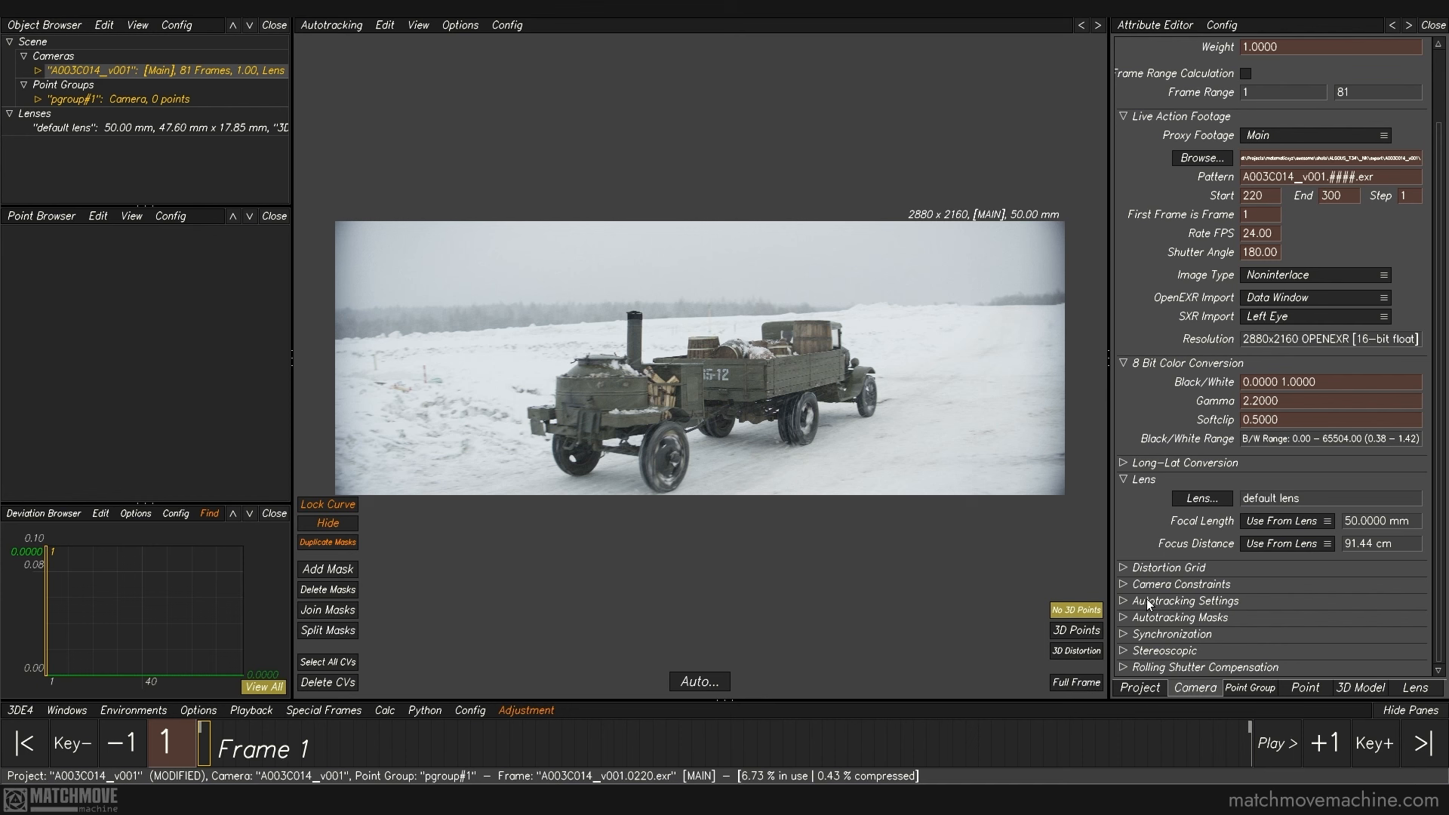
left_click(1123, 601)
scroll(1175, 594, "down", 6)
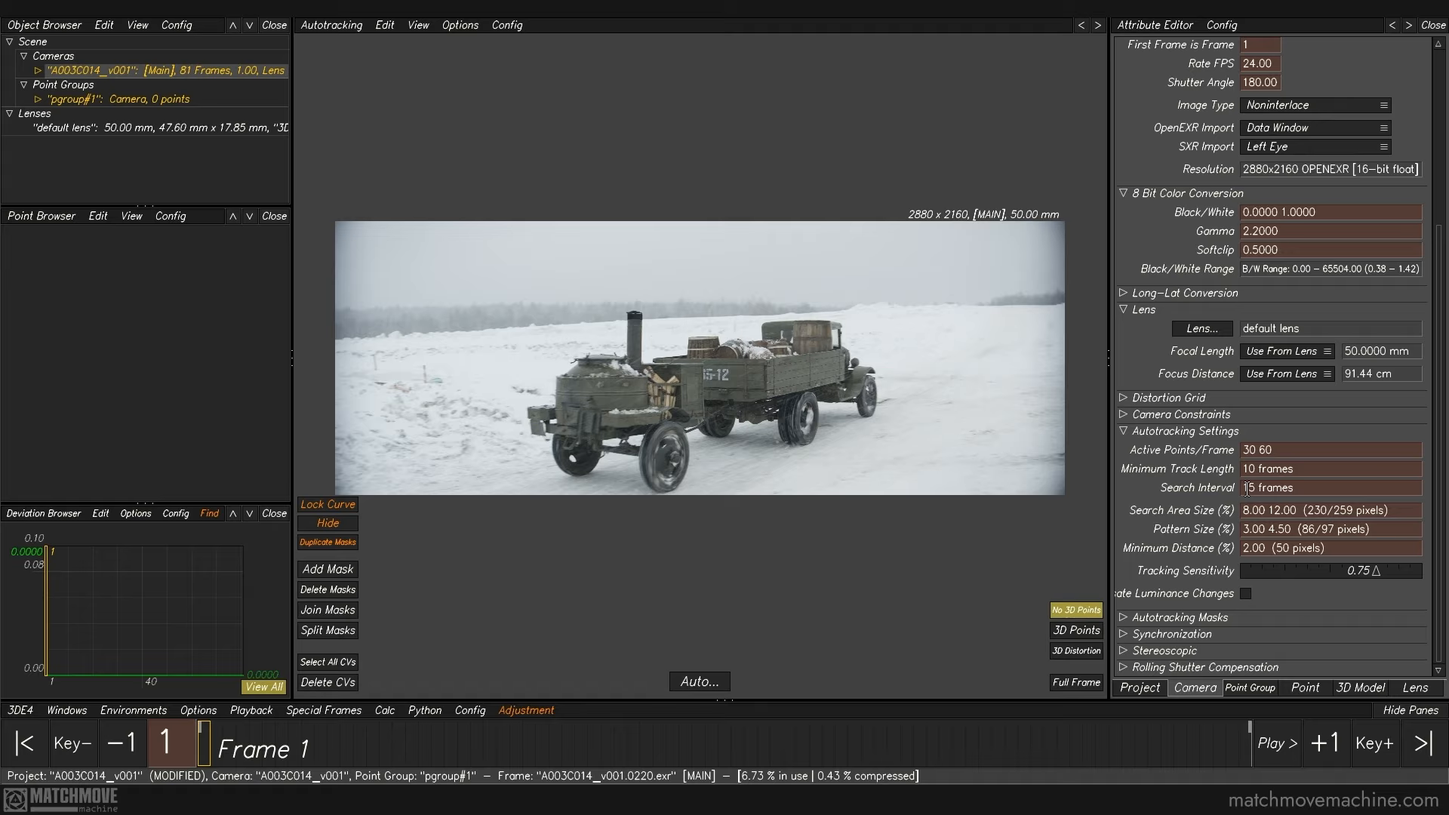
Step: Autotrack the sequence with a forward primary pass and backward secondary pass, and delete all the resulting points
left_click(691, 682)
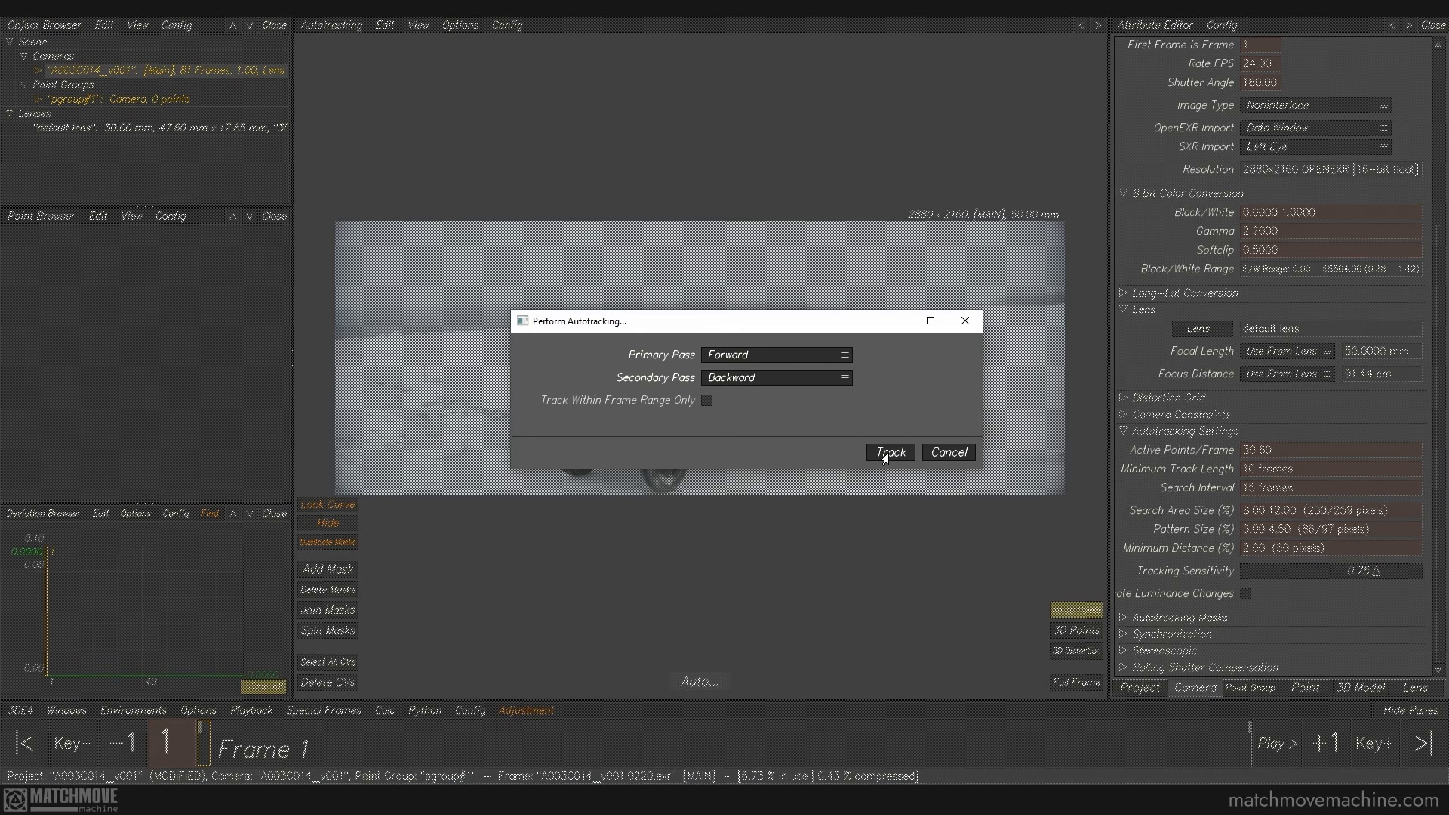
left_click(888, 453)
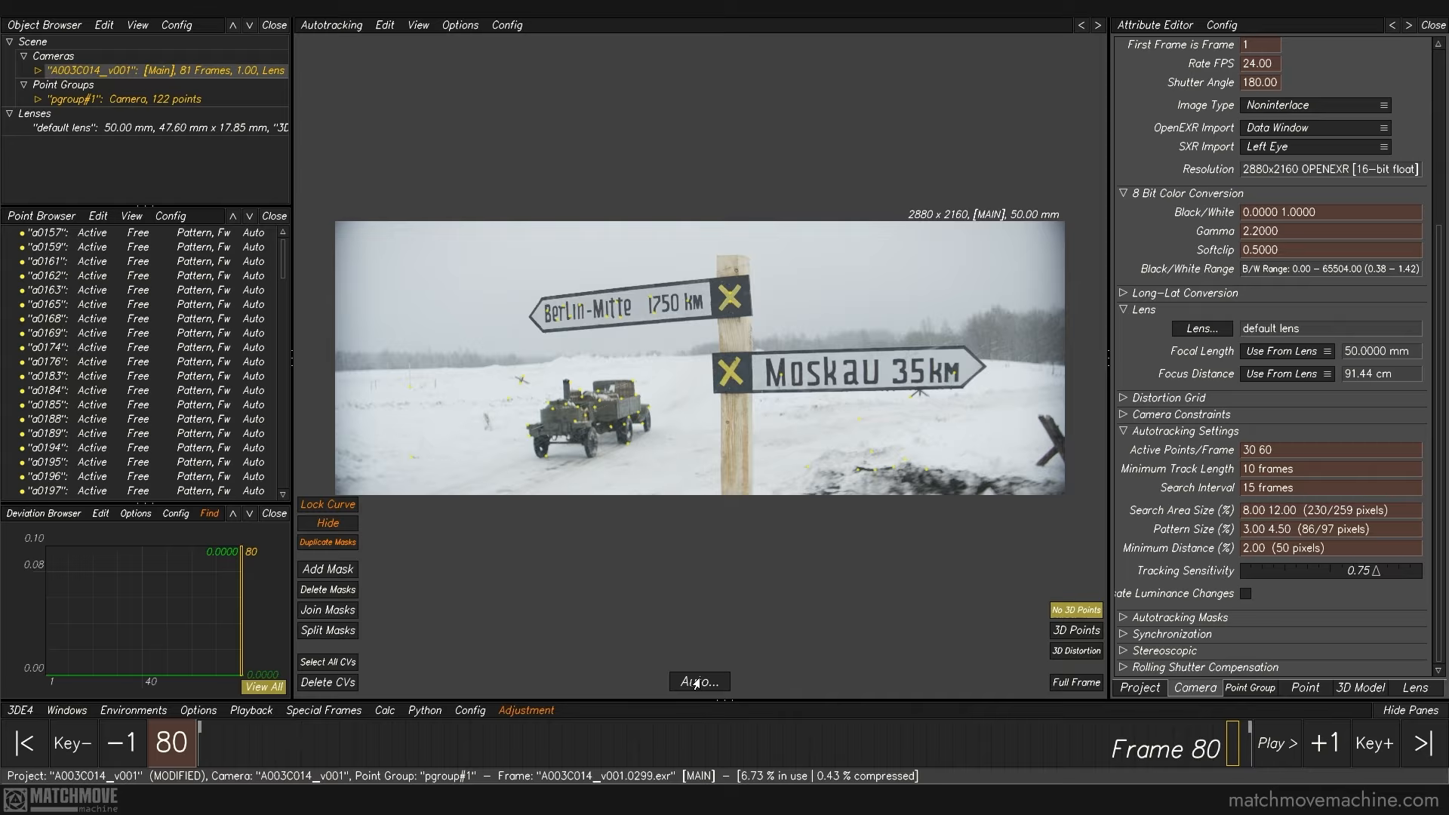
left_click(103, 233)
scroll(131, 357, "down", 10)
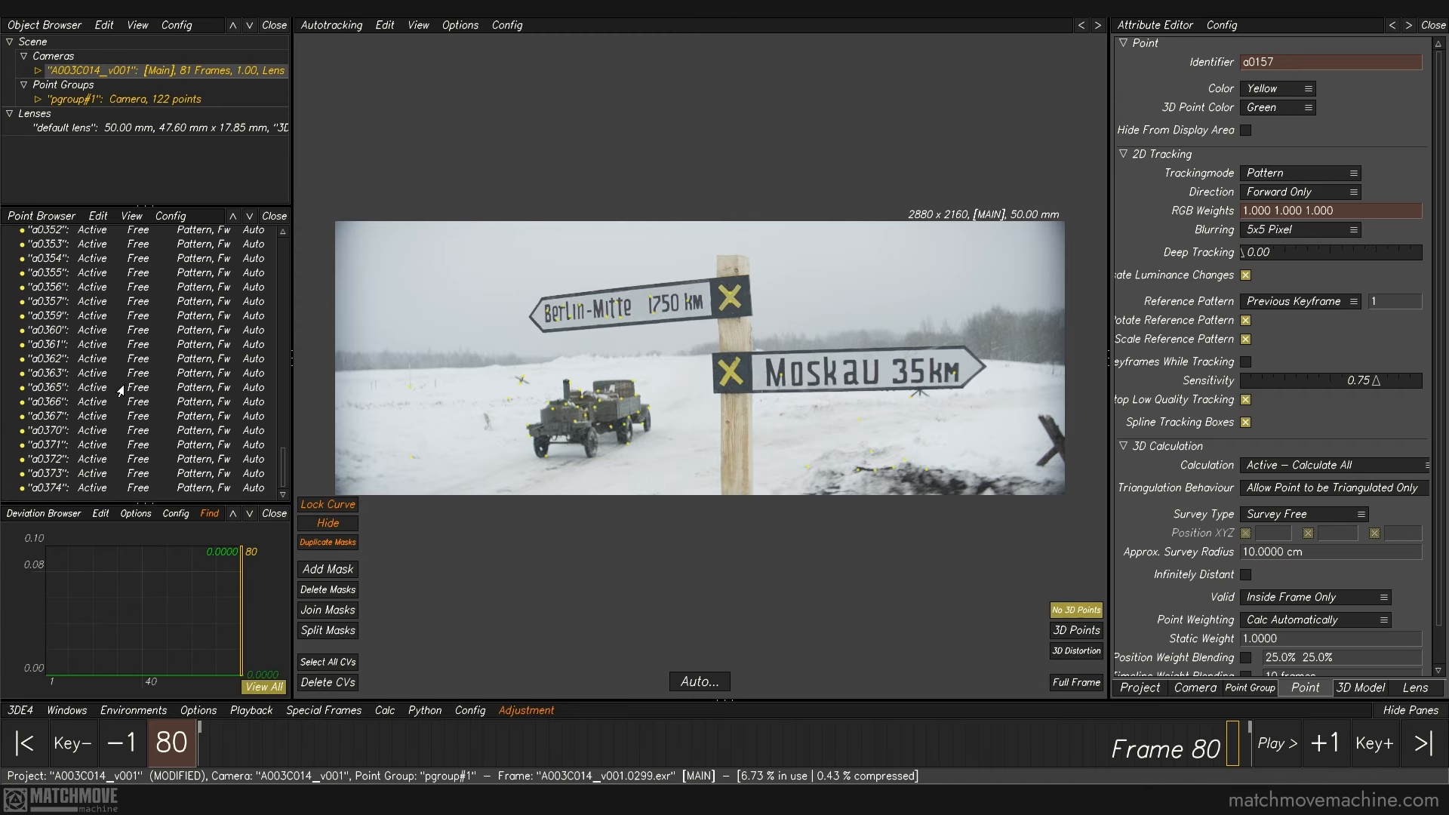
left_click(84, 490, "shift")
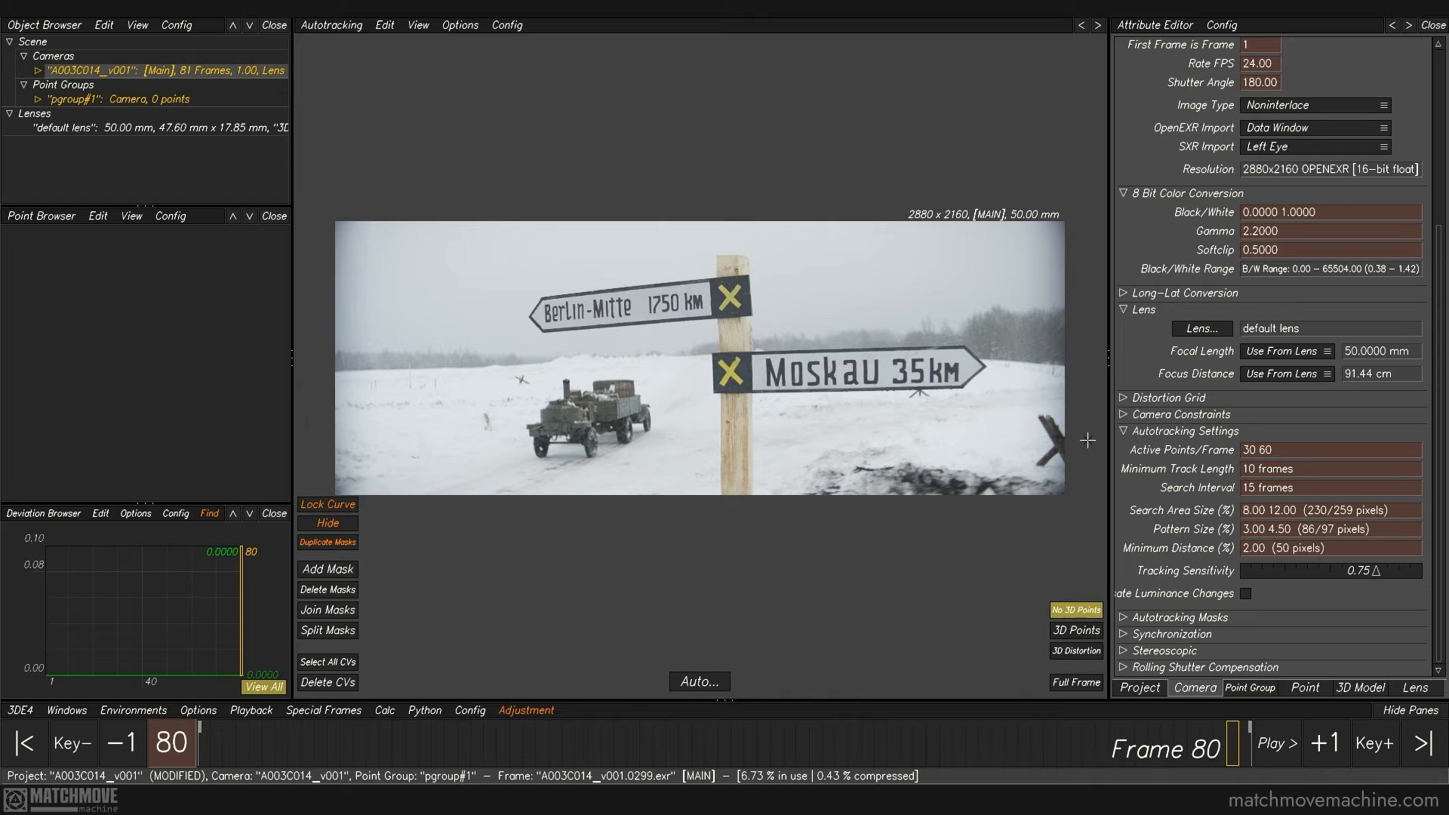
Step: Set the camera's autotracking Minimum Distance to 10 %, run forward and backward autotracking, and stop the run
left_click(1249, 548)
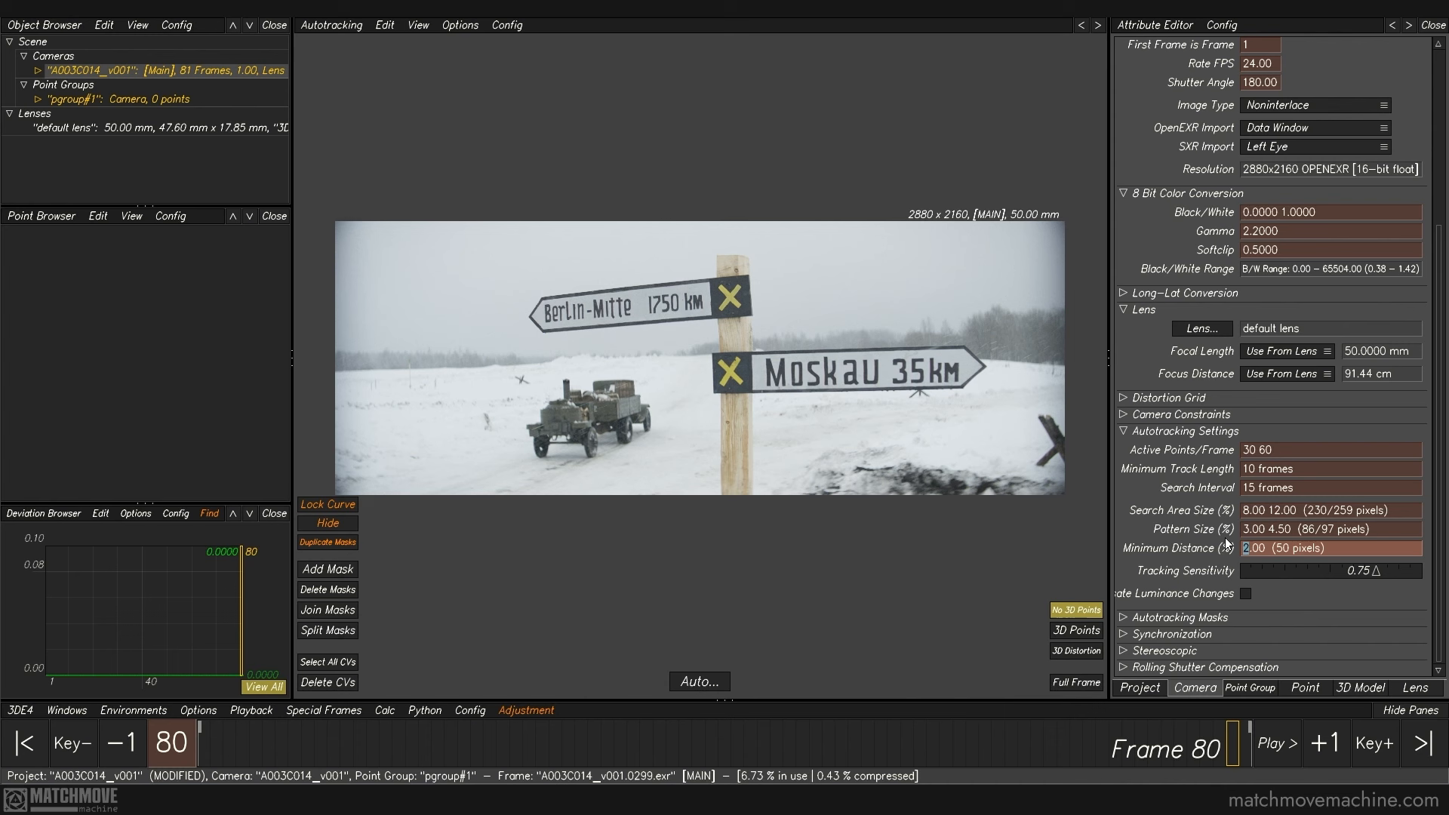
type("10")
key("Return")
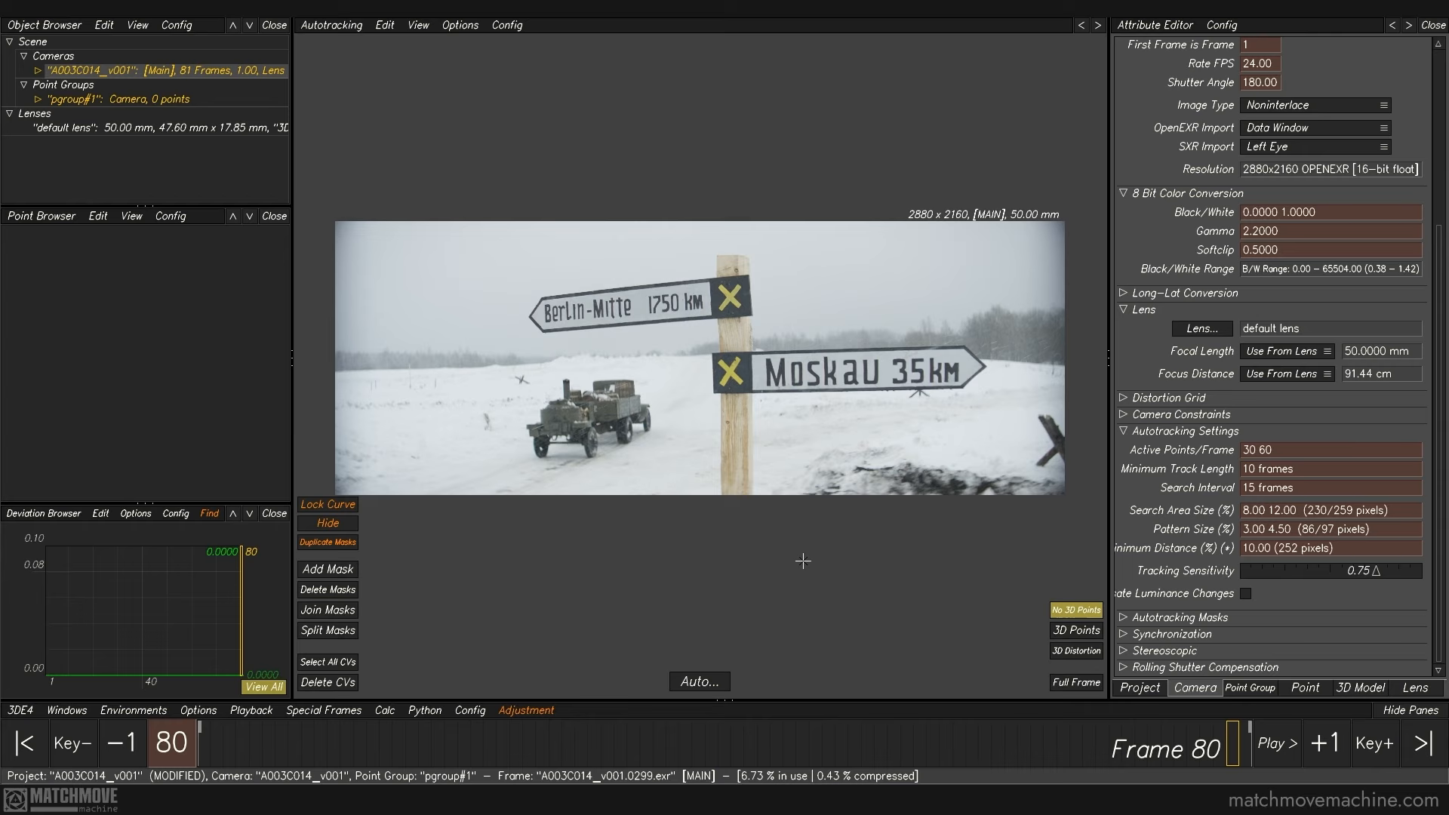
left_click(714, 682)
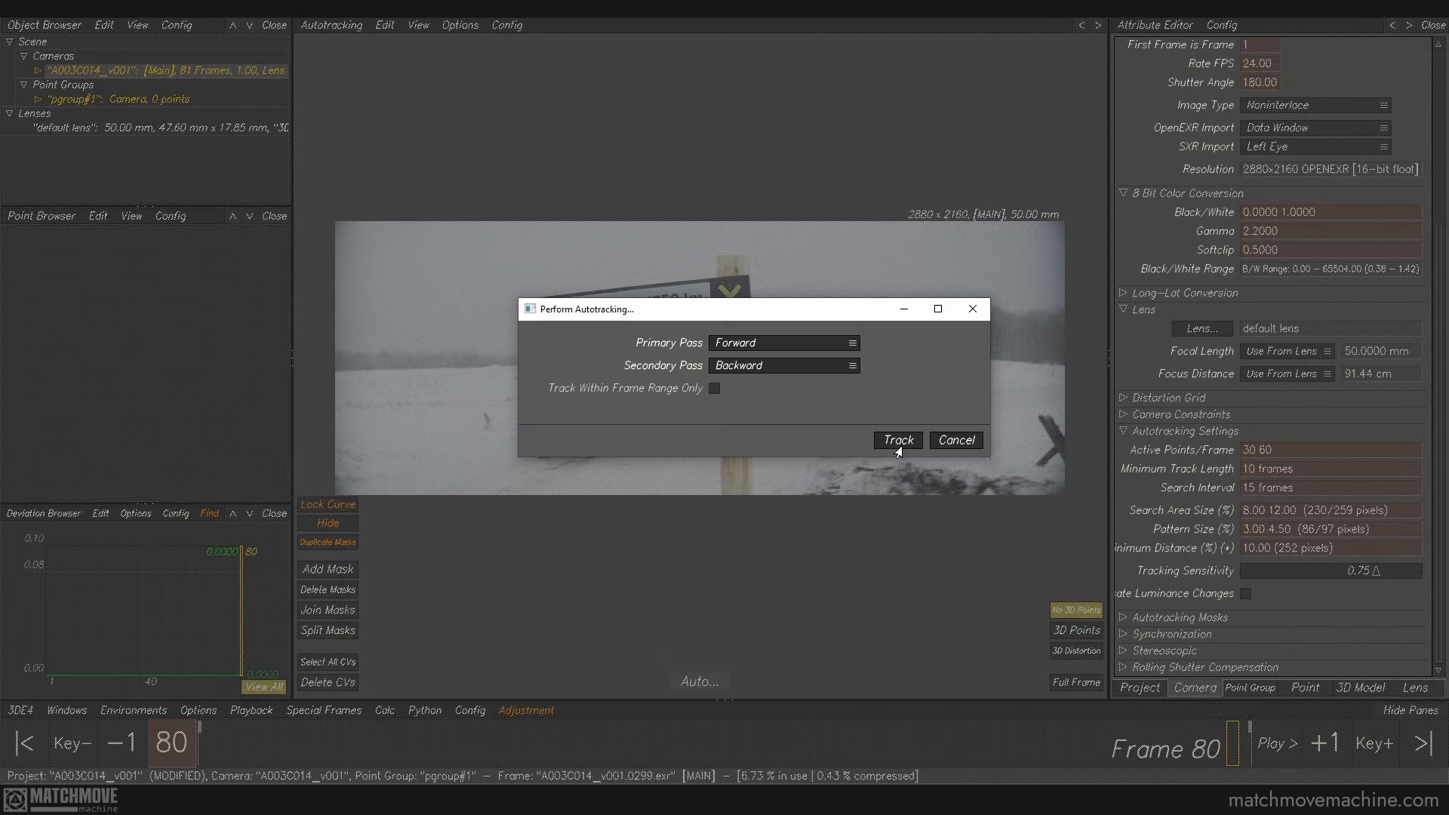
left_click(898, 440)
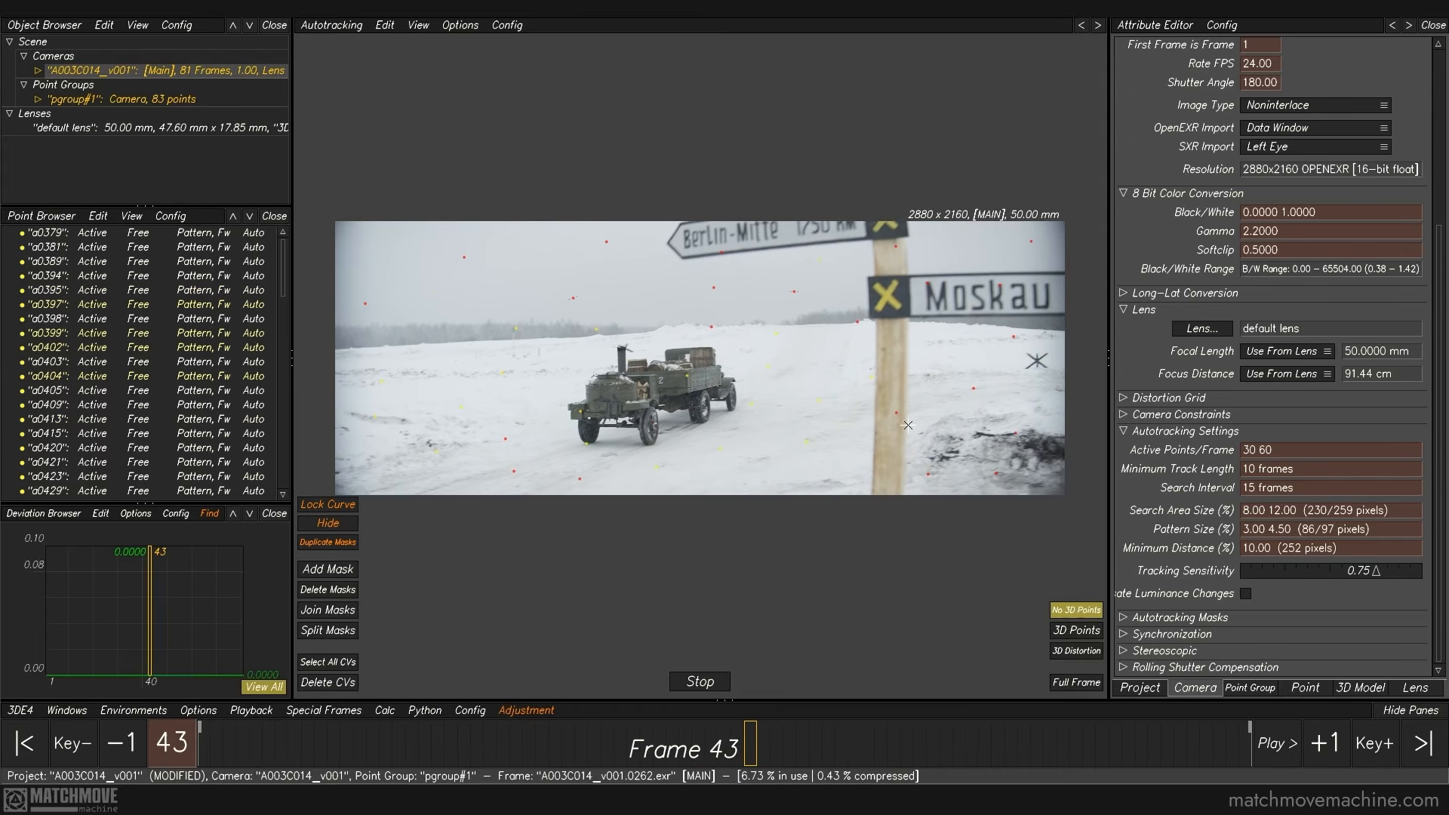
left_click(711, 683)
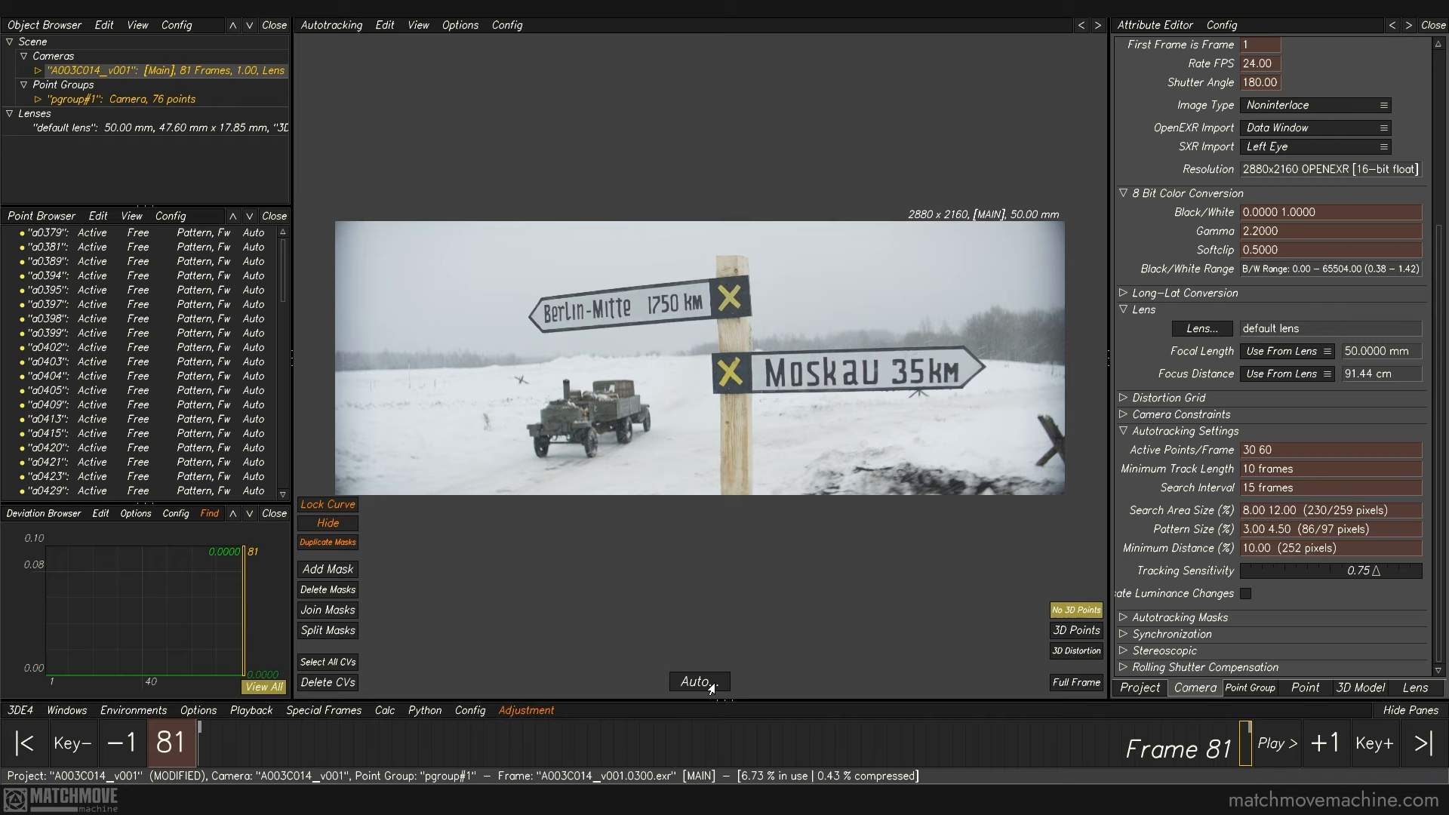
Step: Delete all autotracked points from the point group and return to frame 1
left_click(188, 234)
scroll(186, 314, "down", 5)
scroll(187, 314, "down", 10)
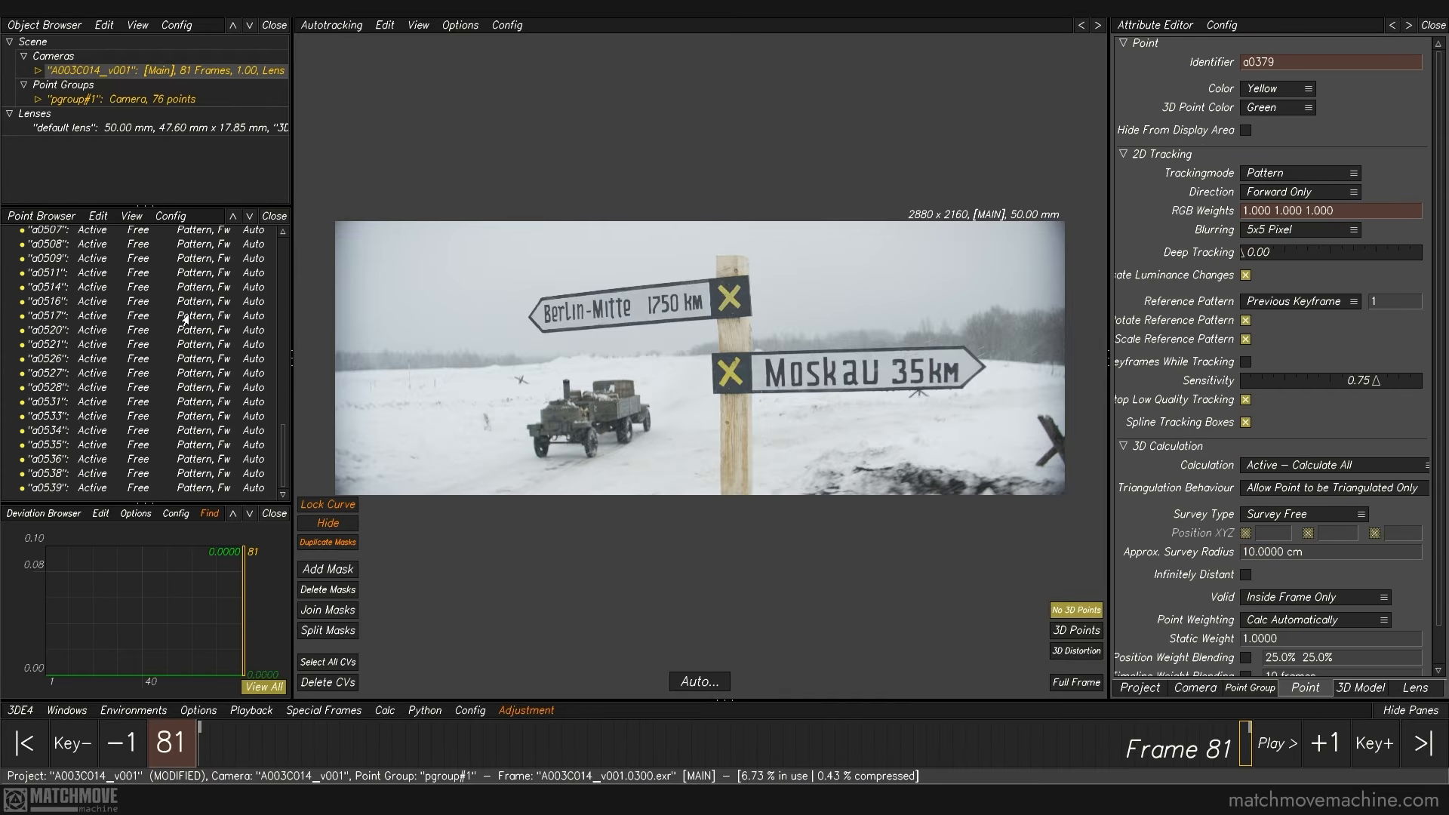
key("ctrl+a")
key("Delete")
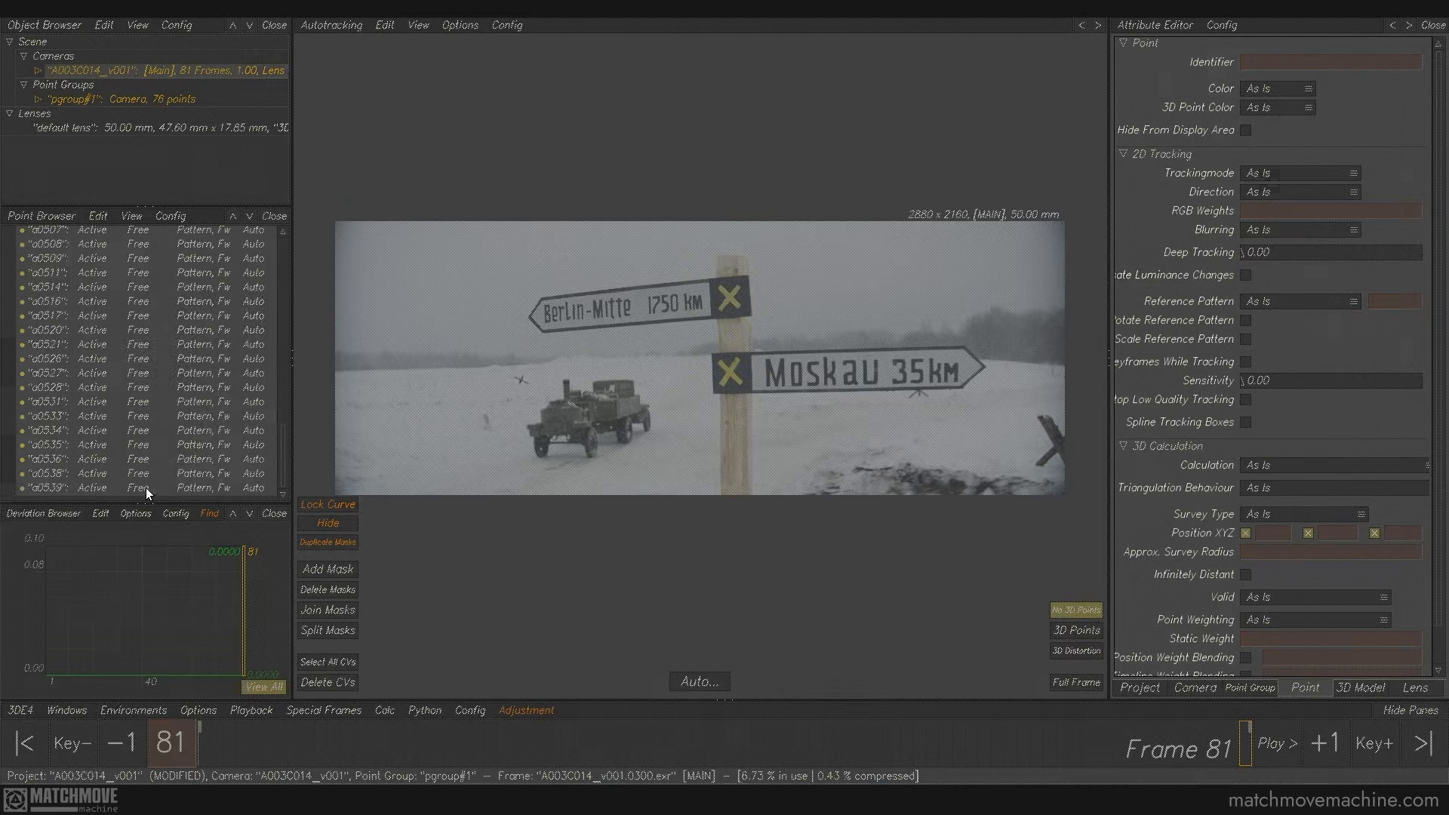
left_click(683, 439)
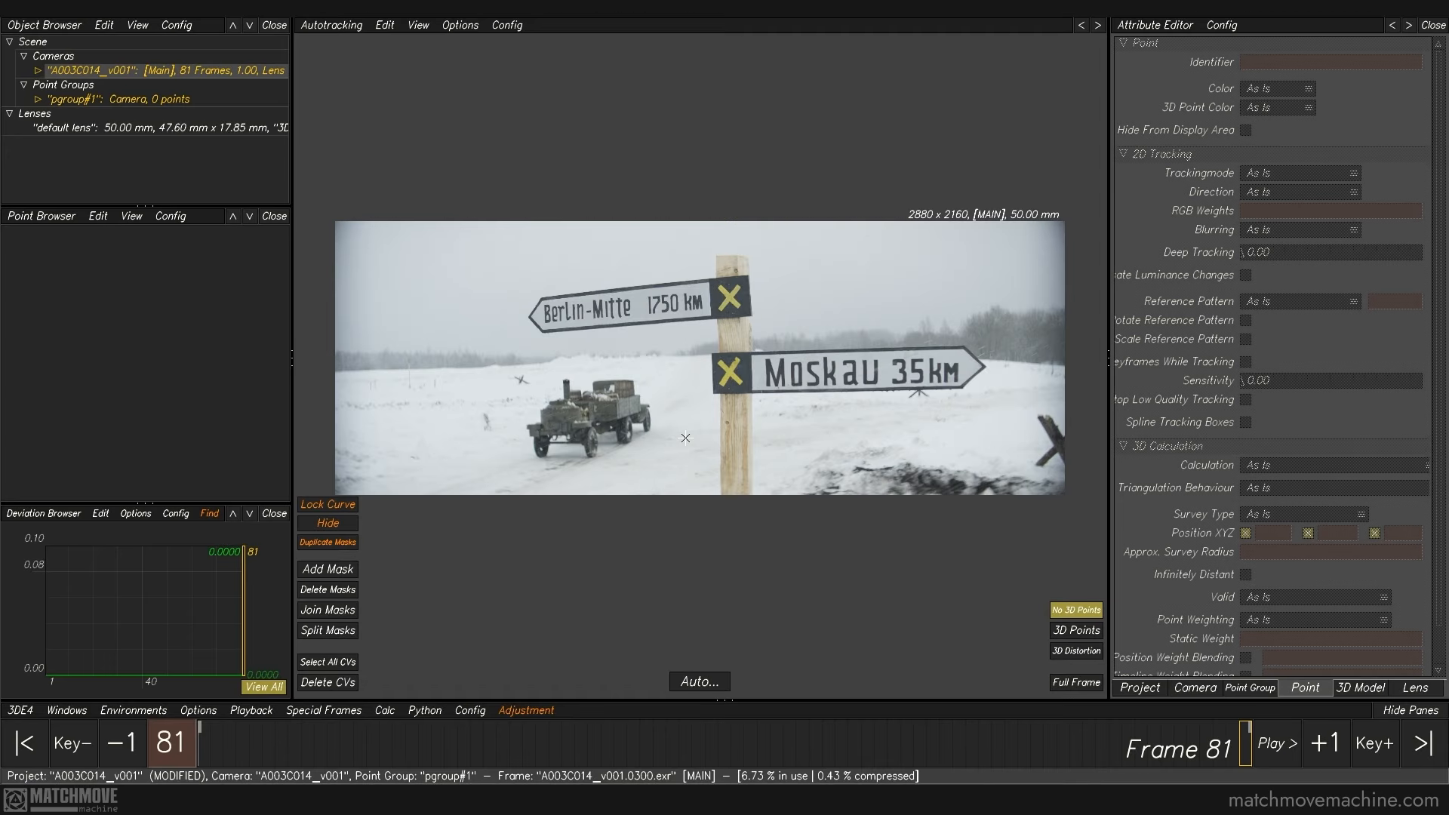
left_click_drag(1244, 745, 2, 696)
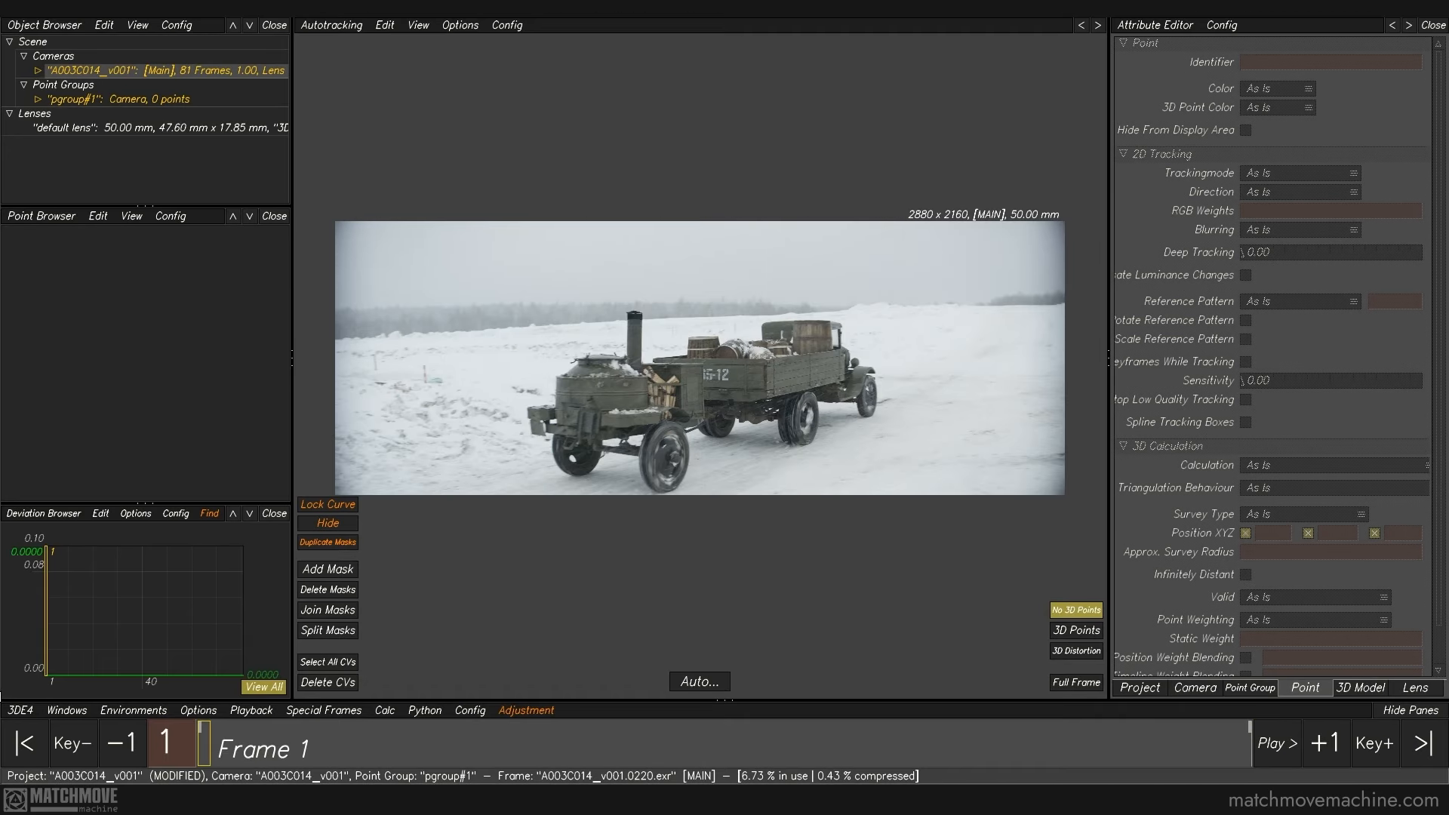
Step: Add an autotracking mask on frame 1 and shape it with seven control points around the truck and its trailer
left_click(158, 73)
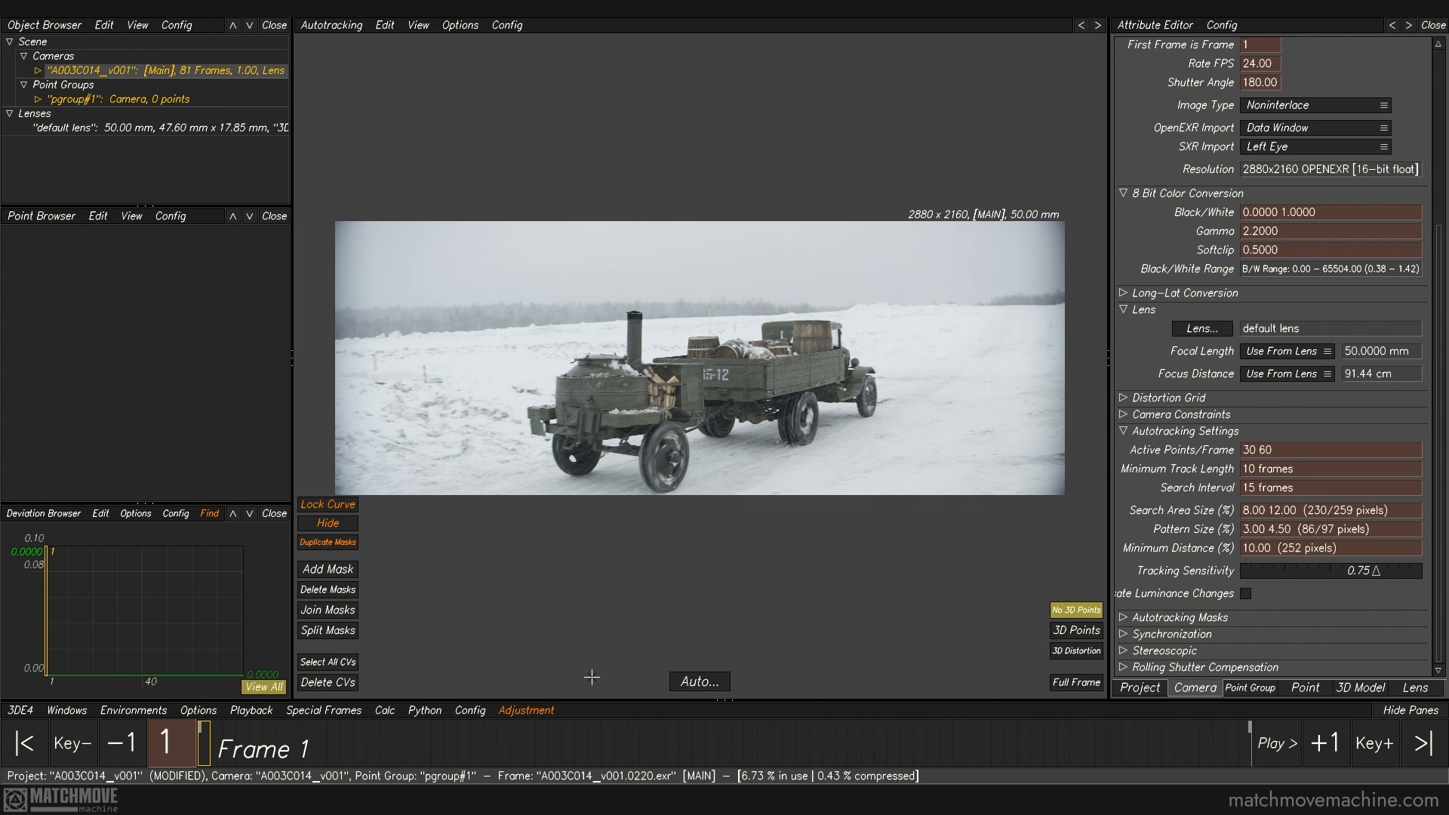
left_click(337, 569)
left_click_drag(553, 413, 535, 490)
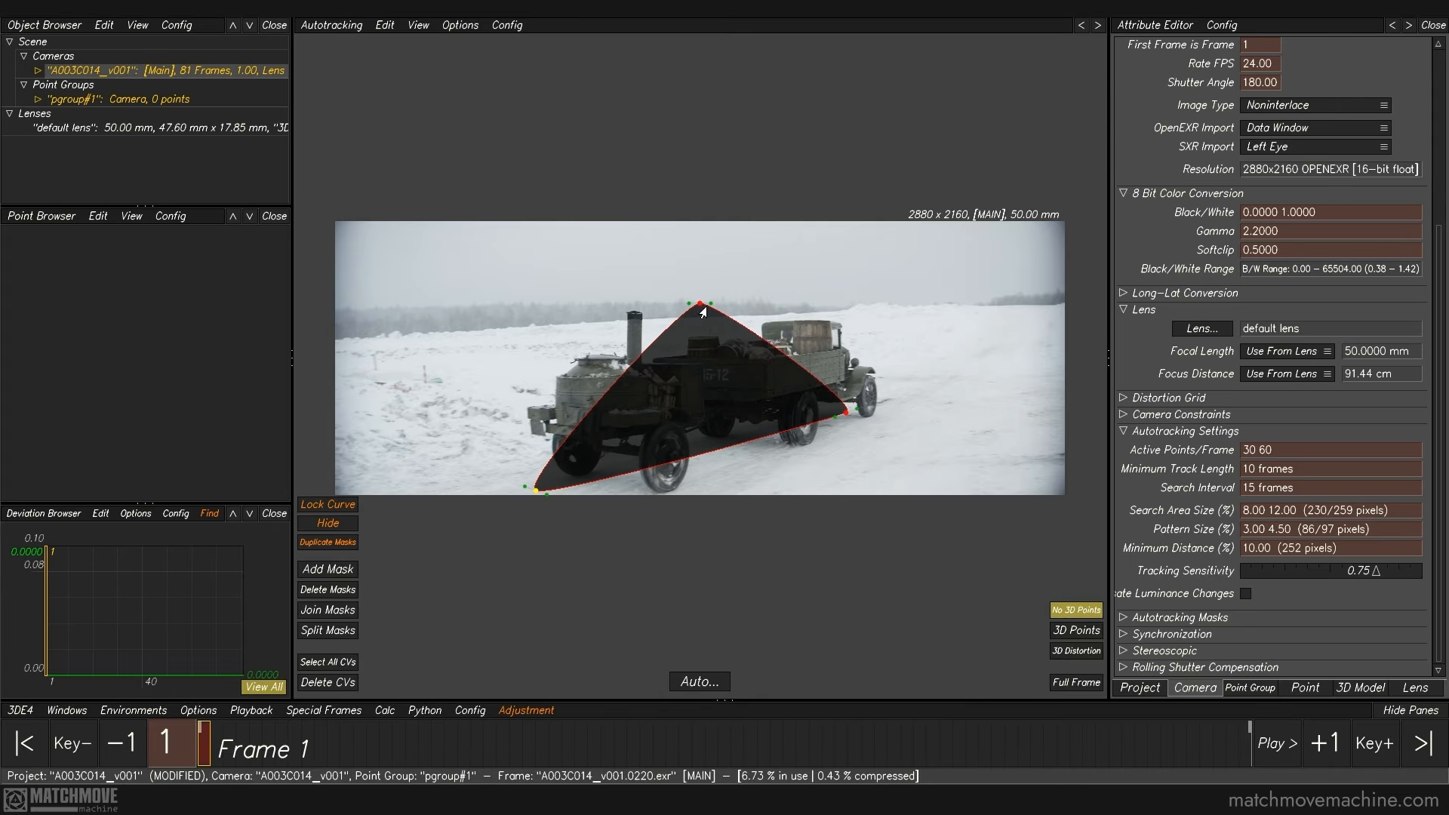
left_click_drag(701, 306, 528, 372)
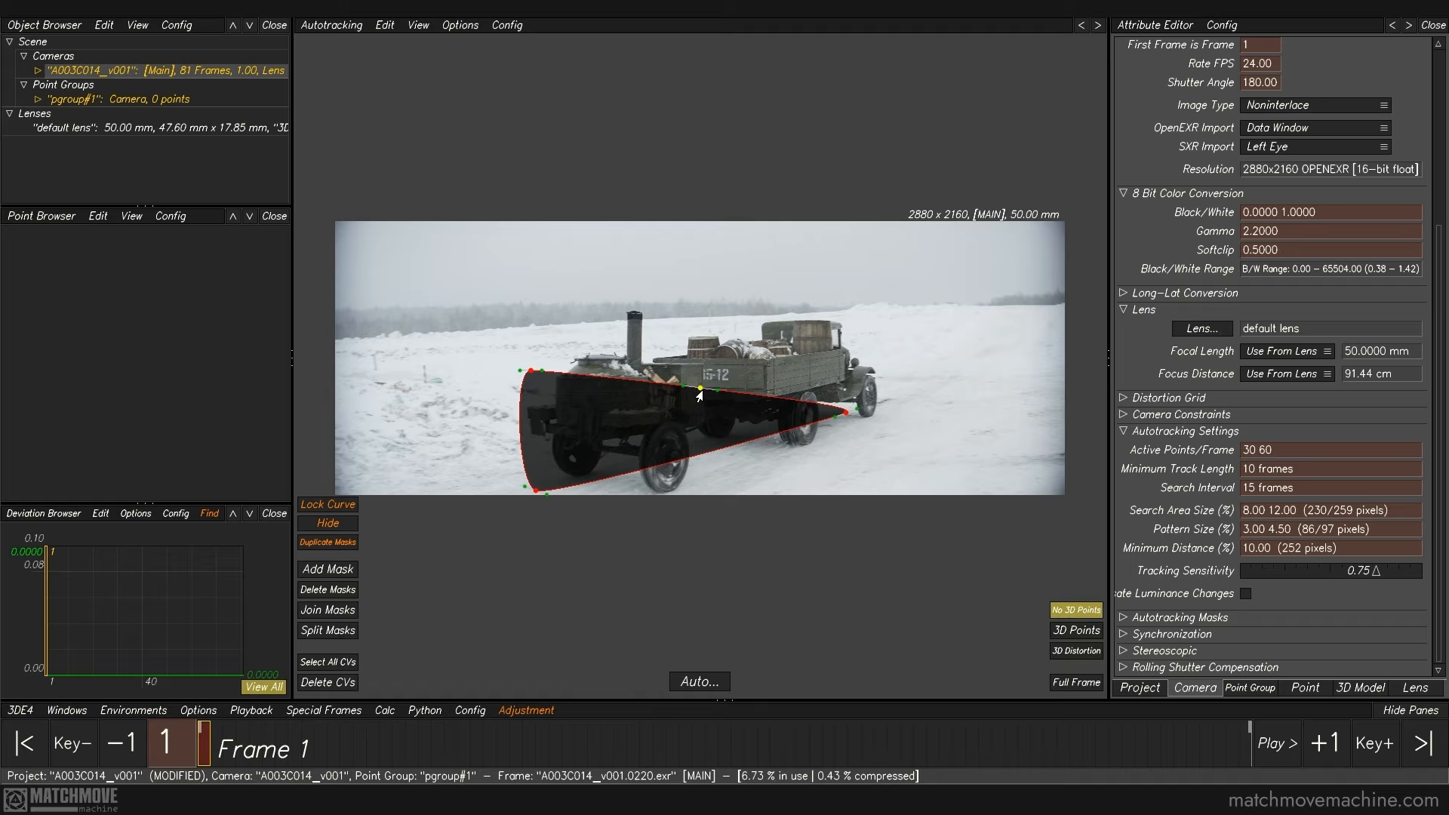
left_click_drag(700, 392, 626, 302)
left_click_drag(720, 344, 861, 319)
left_click_drag(749, 326, 738, 321)
left_click_drag(846, 413, 897, 423)
left_click_drag(654, 468, 653, 506)
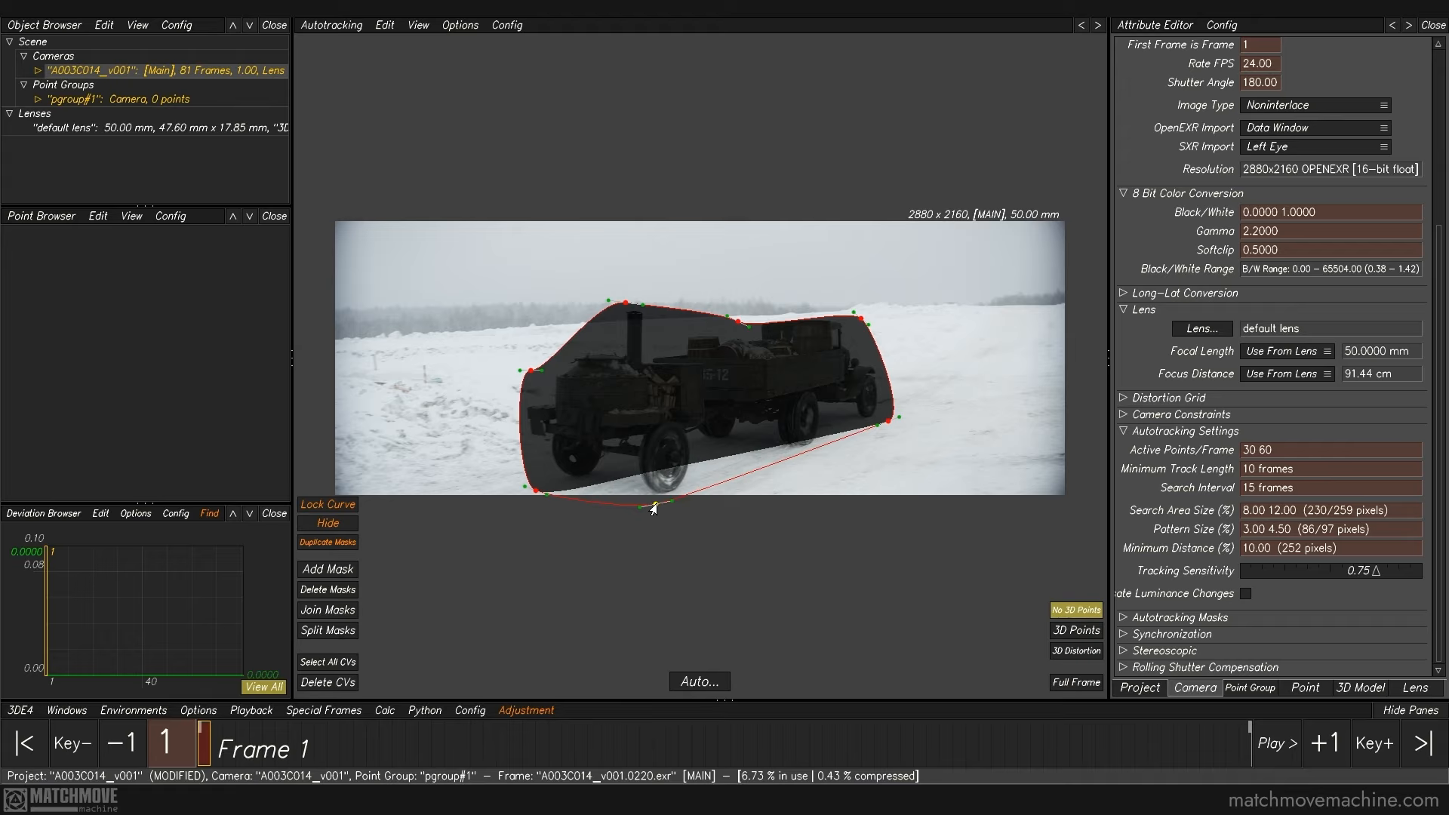
left_click_drag(882, 421, 885, 427)
left_click_drag(861, 318, 857, 310)
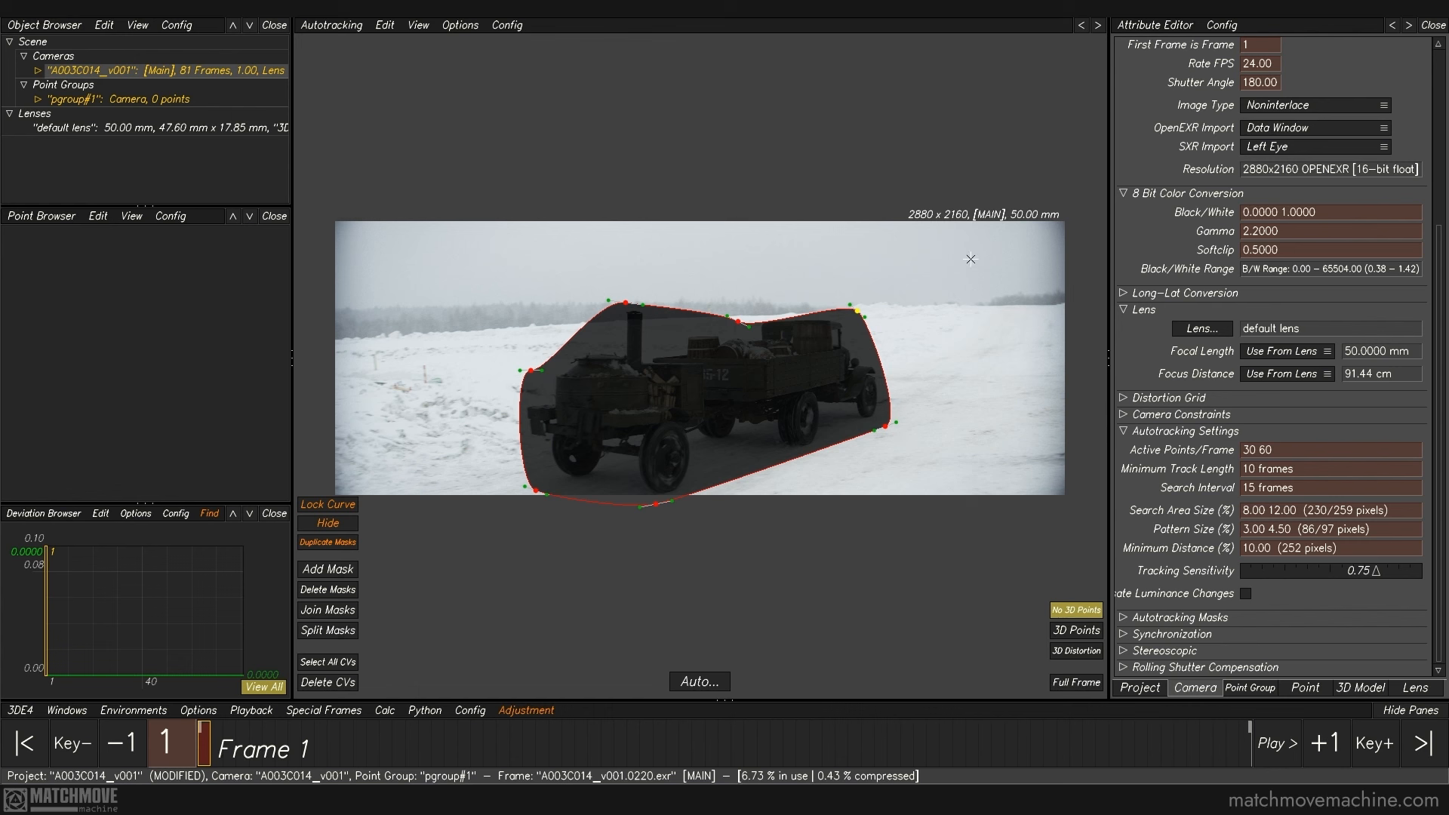
Step: Select all control points of the truck mask and switch them from spline to linear
mouse_move(961, 250)
left_mouse_down()
mouse_move(438, 558)
mouse_move(480, 483)
mouse_move(540, 444)
mouse_move(741, 550)
mouse_move(555, 554)
left_mouse_up()
mouse_move(728, 540)
left_mouse_down()
mouse_move(472, 521)
mouse_move(645, 249)
mouse_move(755, 453)
mouse_move(757, 523)
left_mouse_up()
left_click_drag(426, 232, 965, 610)
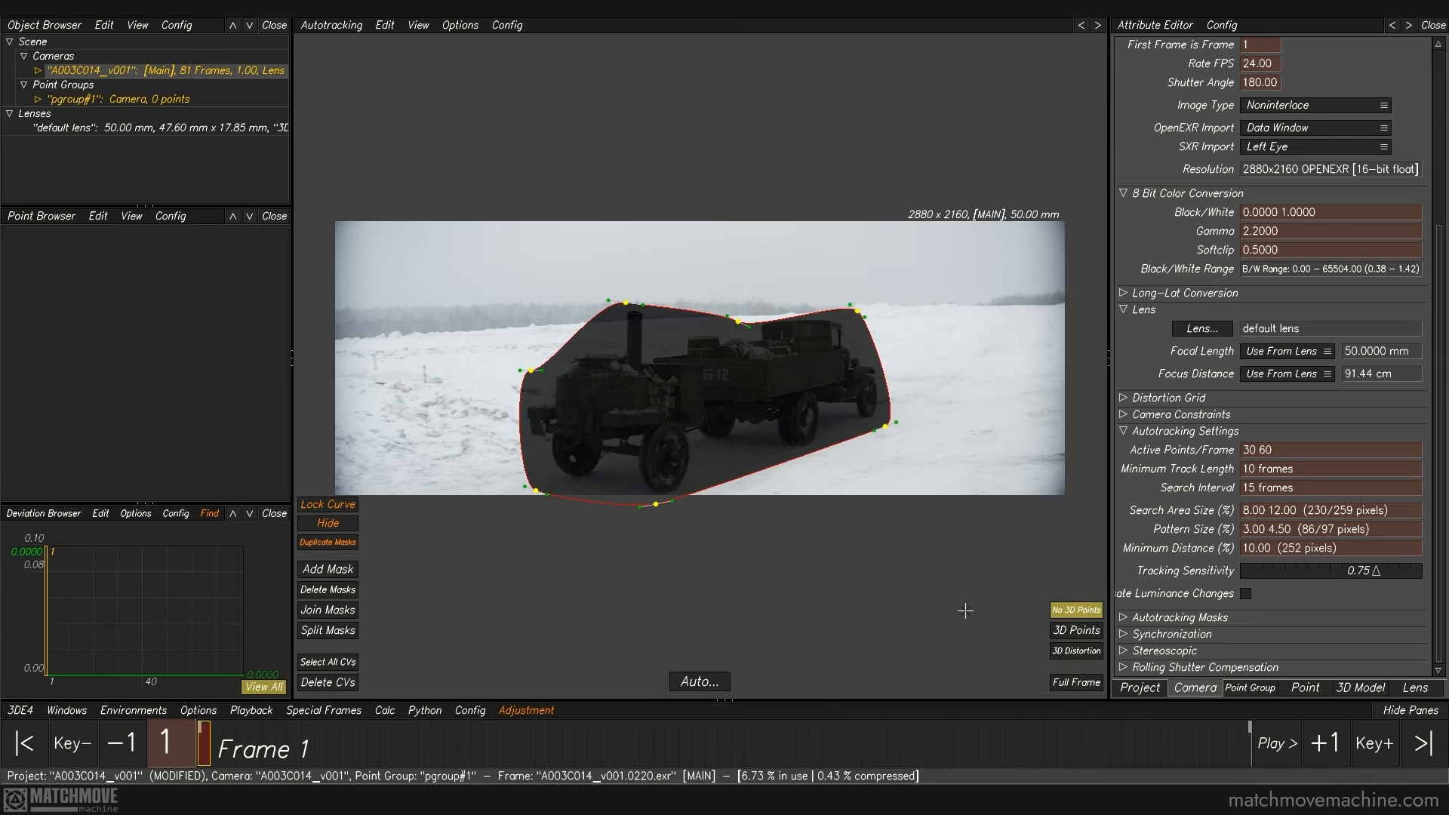
left_click(386, 26)
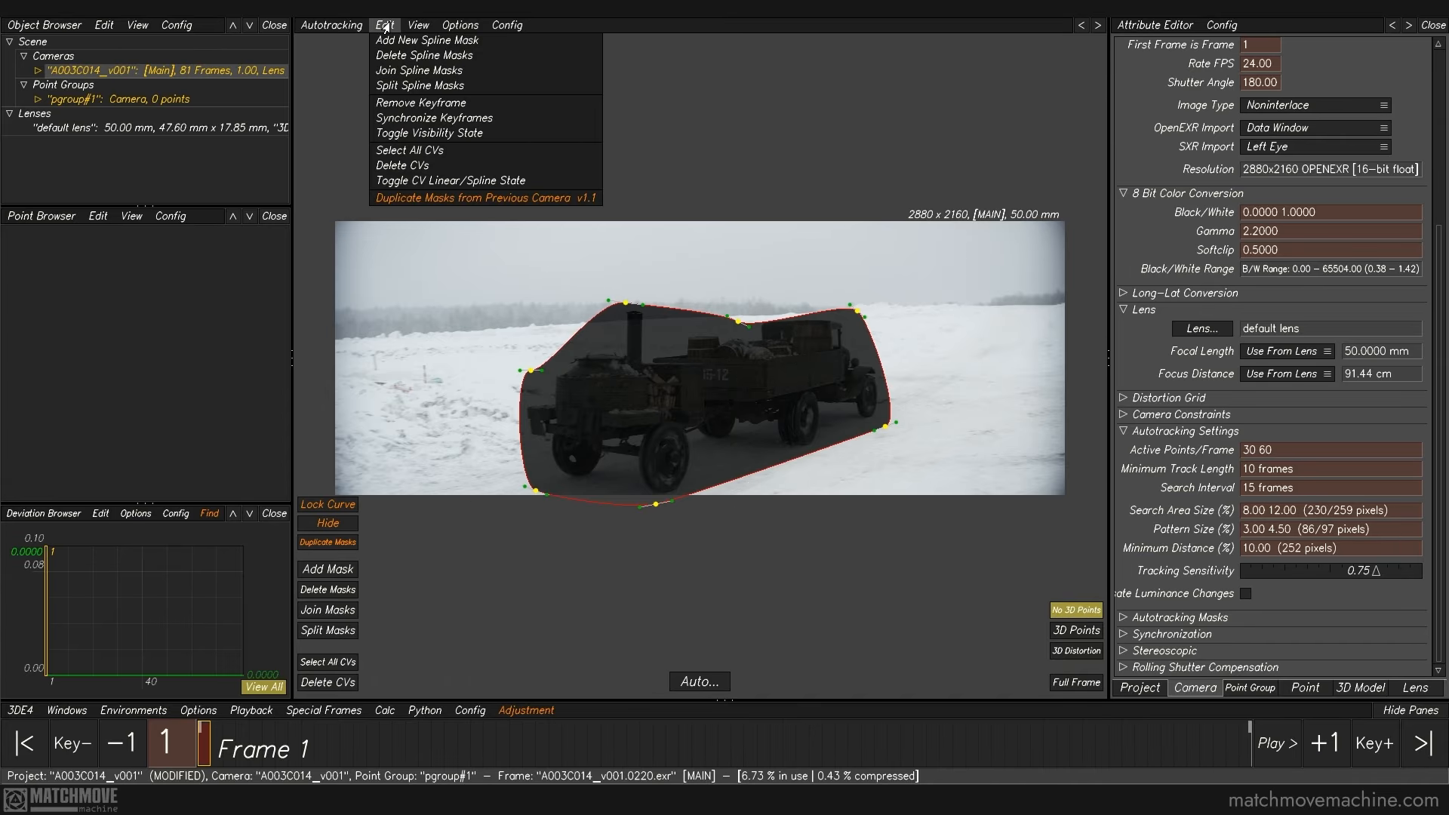
left_click(405, 182)
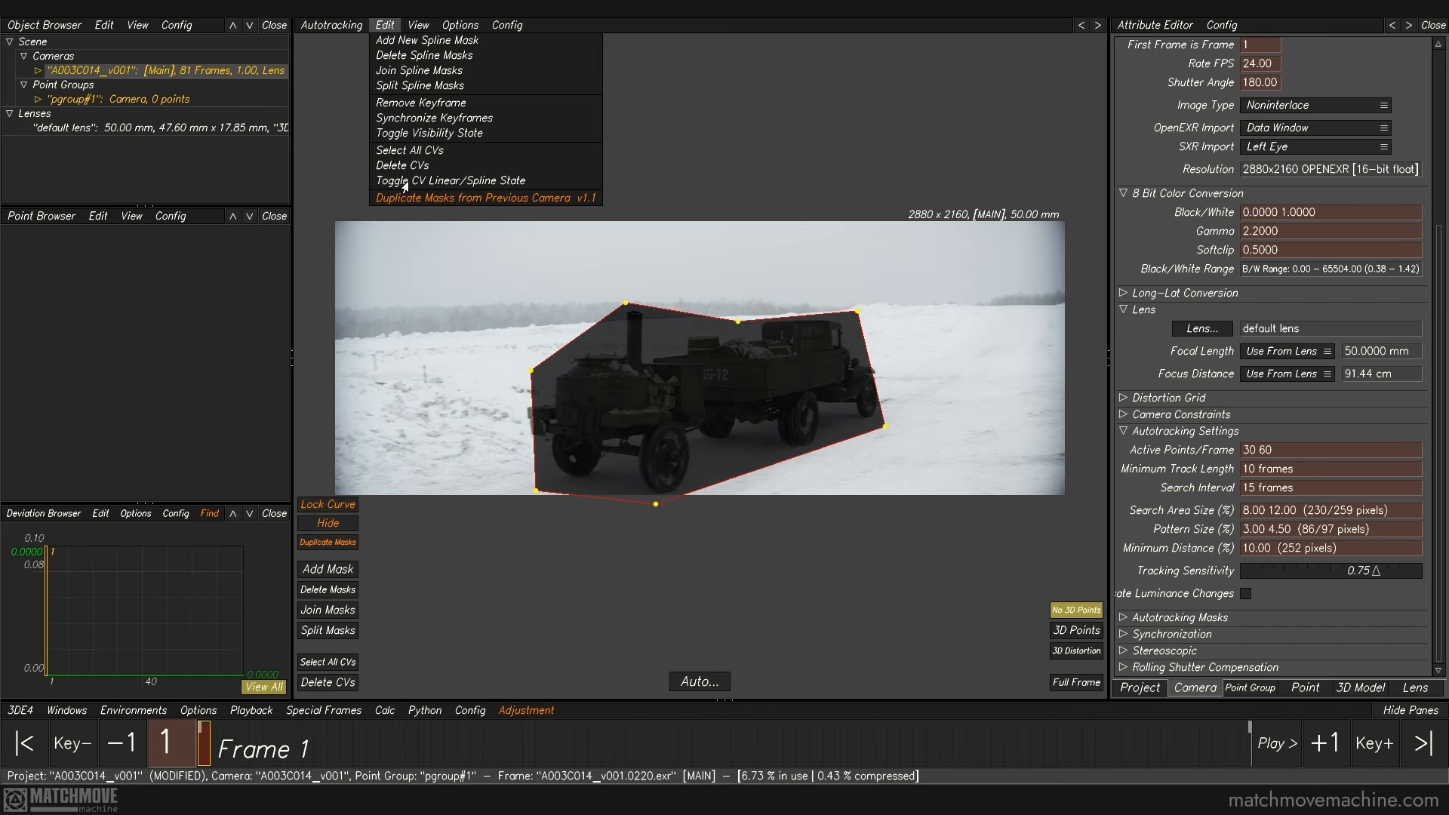
left_click(480, 408)
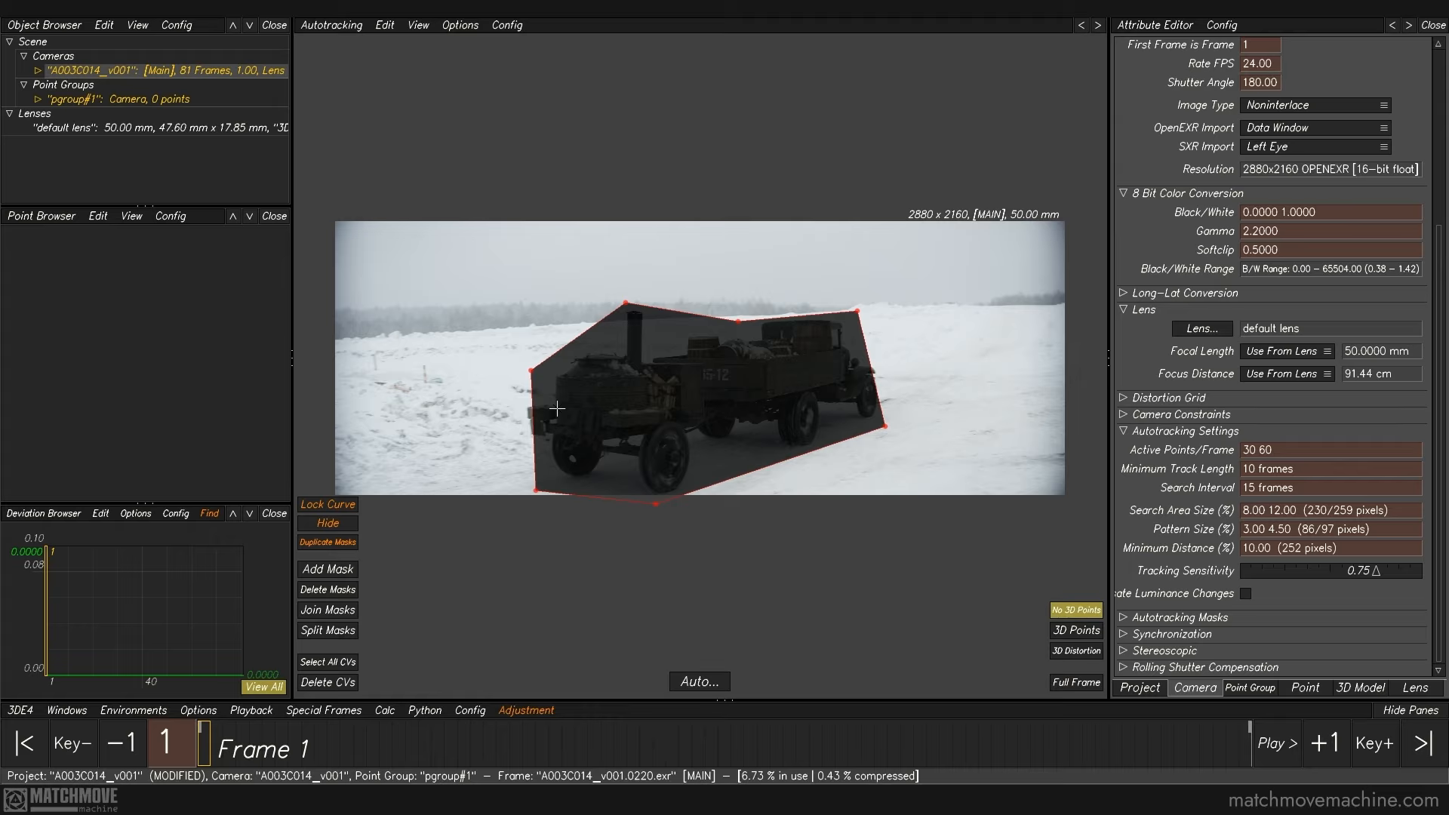
Step: Go to frame 81 and move the whole mask down over the distant truck
left_click_drag(428, 257, 1041, 647)
left_click_drag(204, 746, 1378, 741)
left_click_drag(922, 251, 488, 611)
left_click_drag(531, 370, 510, 404)
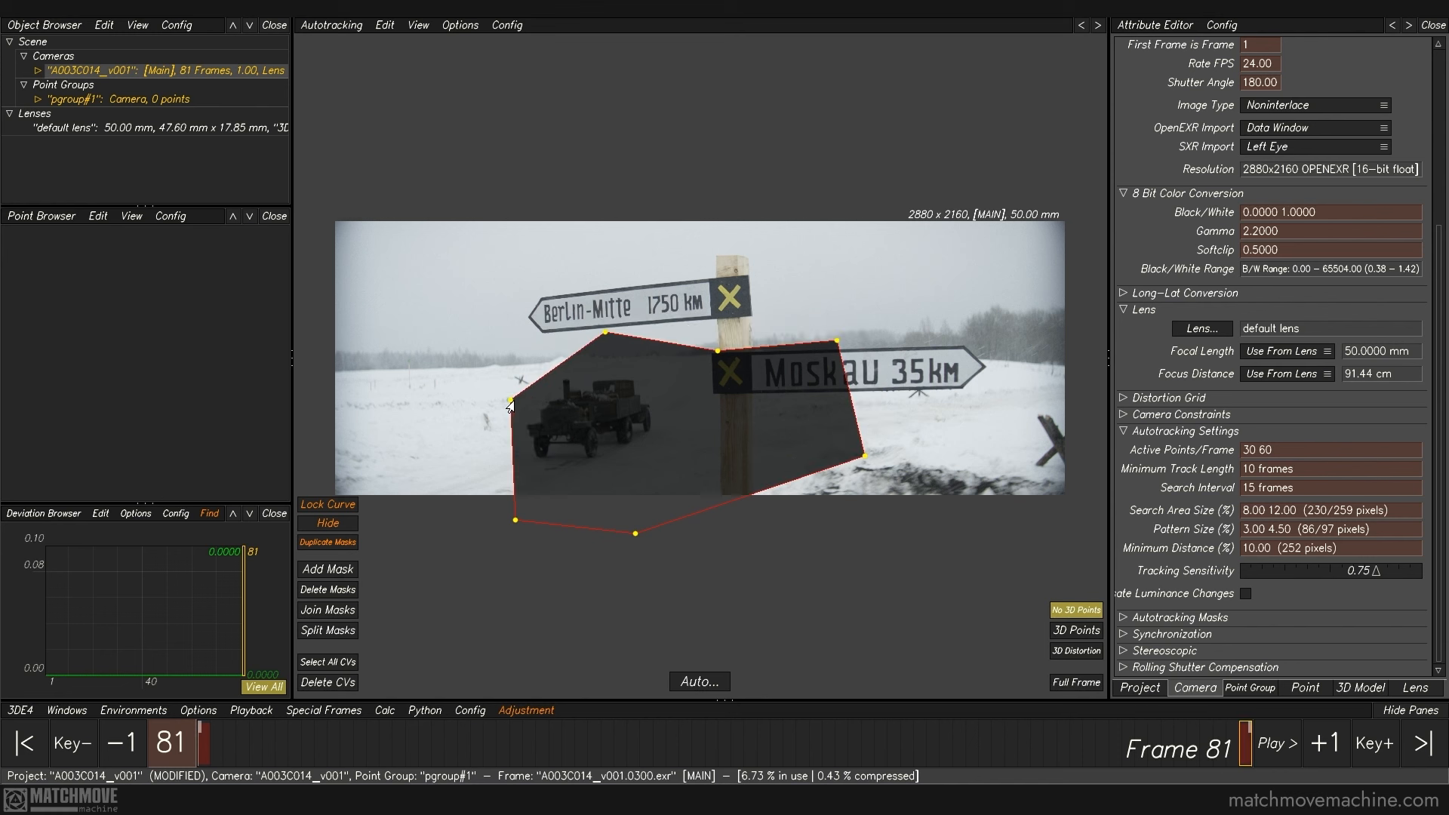
left_click_drag(426, 238, 913, 596)
left_click_drag(508, 406, 511, 403)
left_click_drag(875, 461, 708, 338)
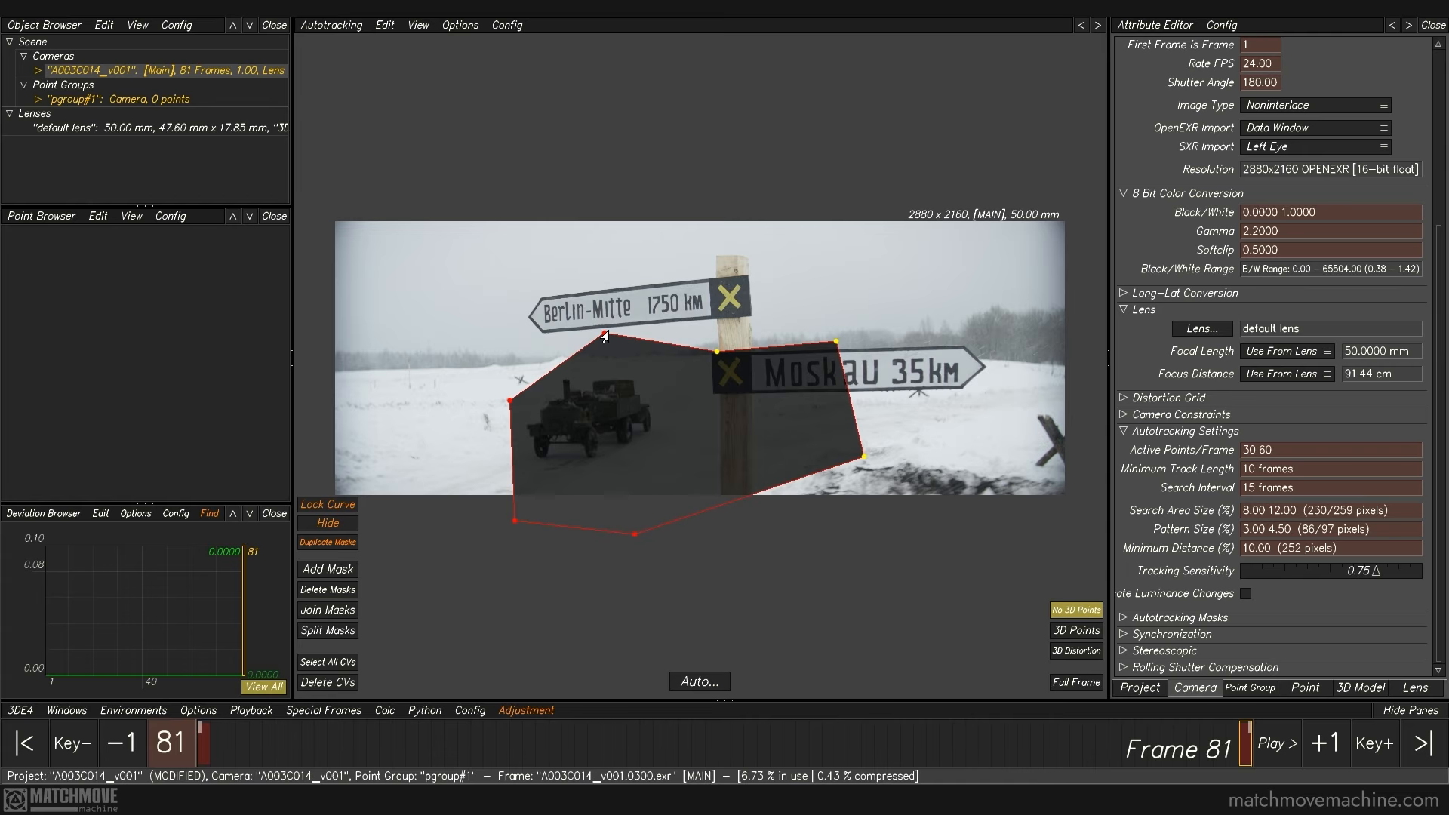
Step: Move the mask's individual control points on frame 81 inward to fit closely around the truck, clear of the signpost
left_click_drag(605, 334, 551, 373)
left_click_drag(716, 351, 600, 370)
left_click_drag(836, 342, 642, 372)
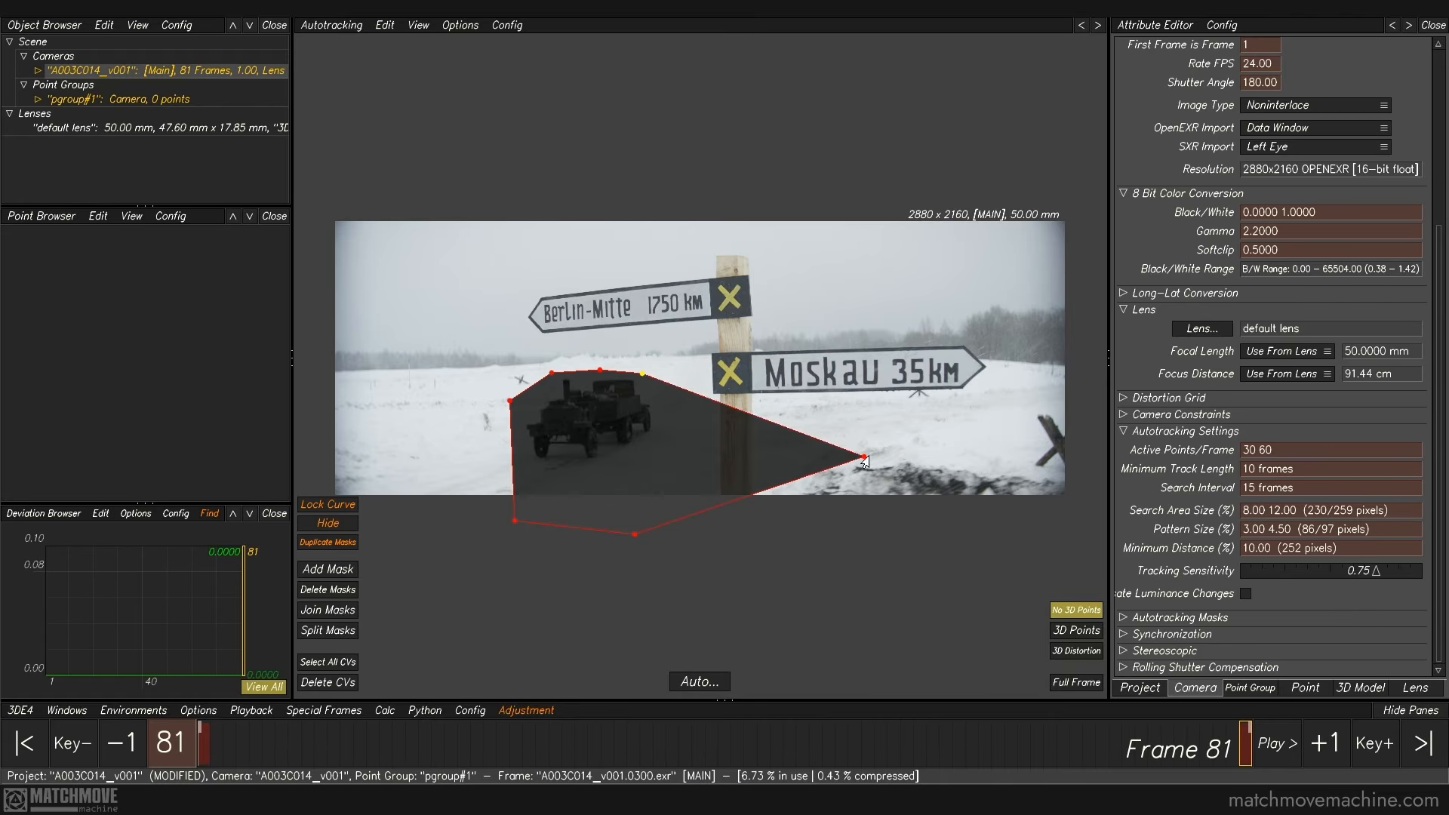
left_click_drag(864, 457, 664, 434)
left_click_drag(634, 535, 590, 472)
left_click_drag(515, 521, 524, 470)
left_click_drag(510, 401, 522, 406)
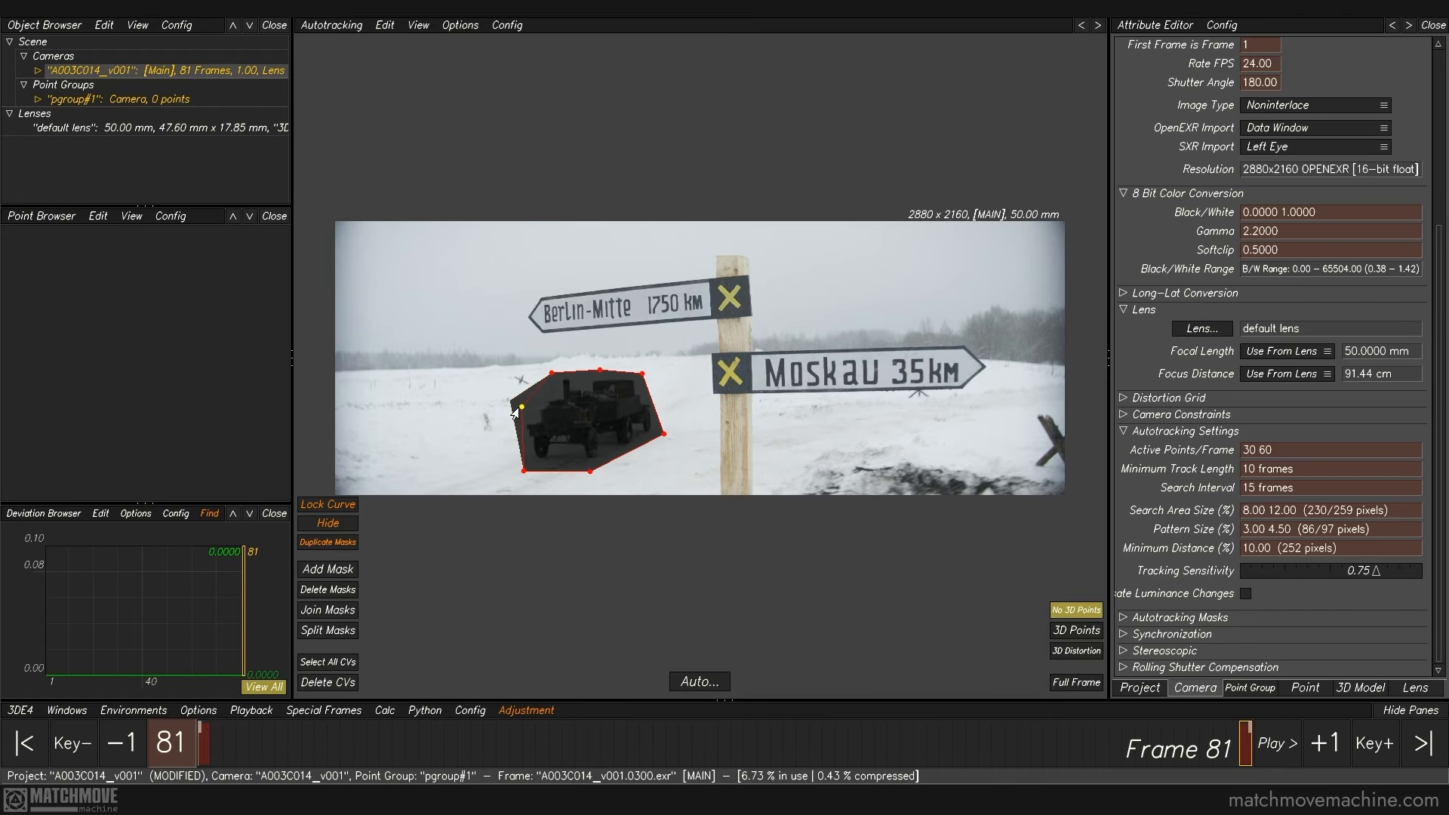
Step: Scrub through the mask's coverage, adjusting the whole mask at frame 31 and moving its upper-left control point outward on frame 1
left_click_drag(1244, 747, 582, 760)
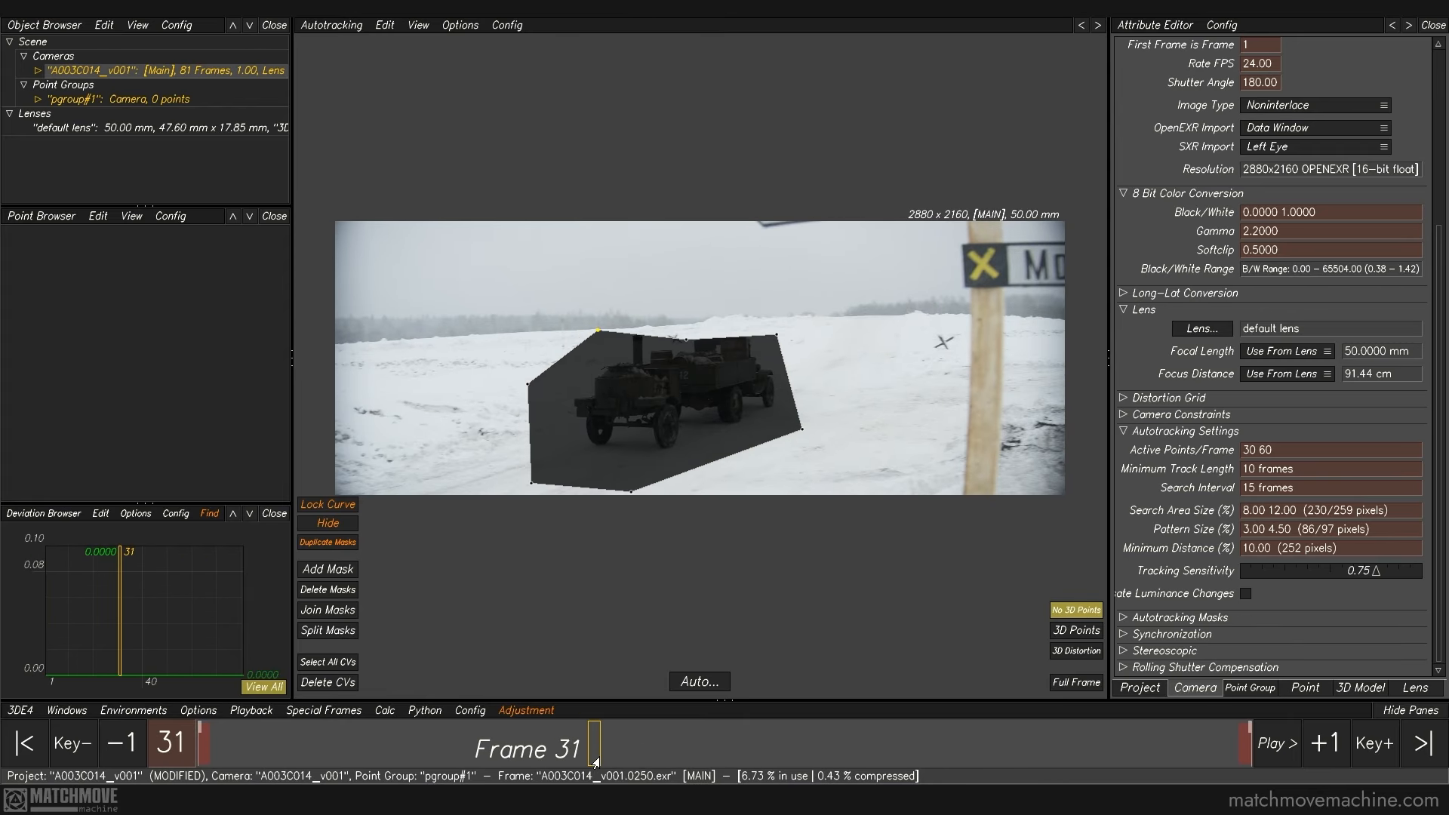
left_click_drag(462, 286, 994, 679)
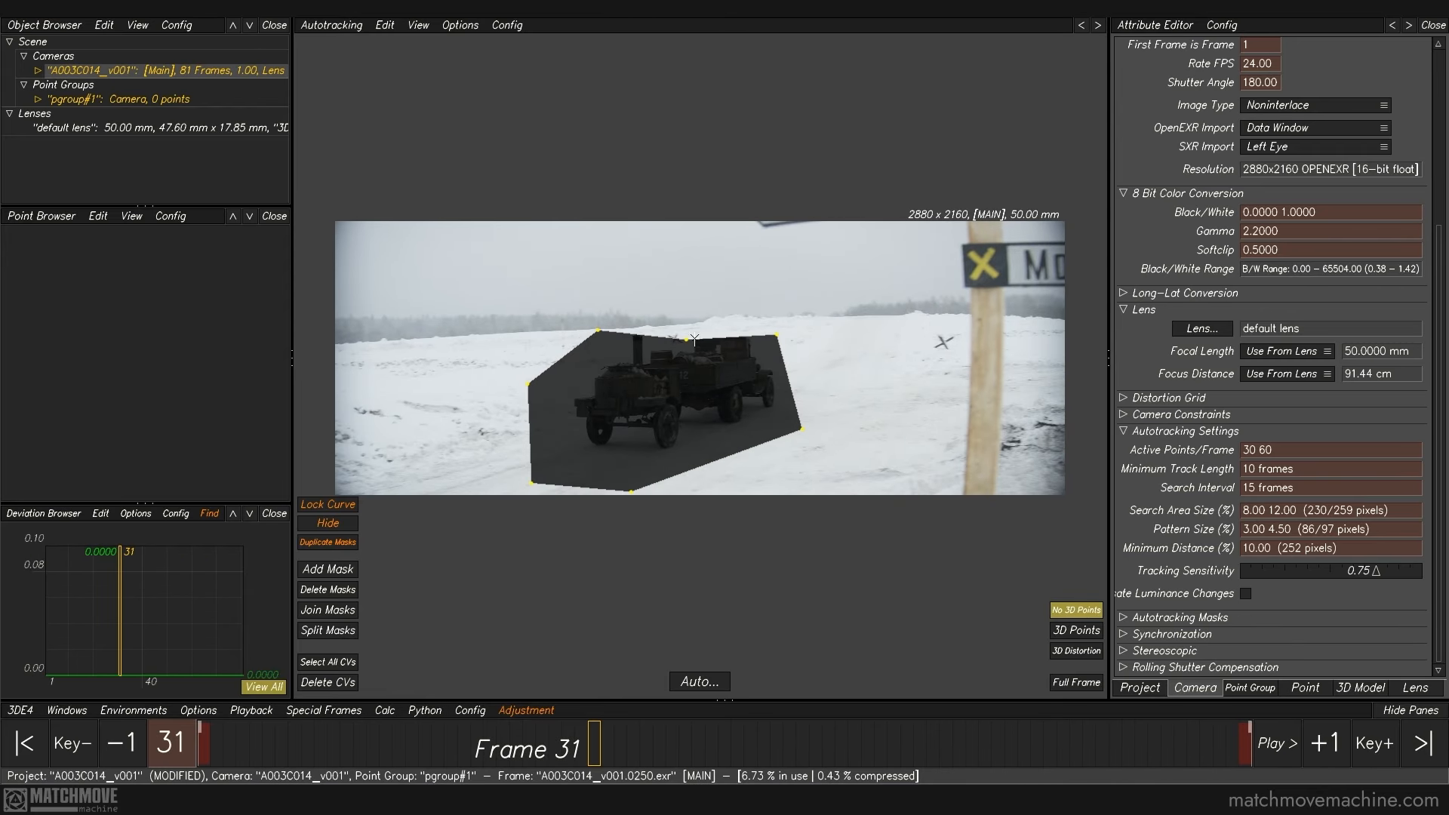
left_click_drag(684, 346, 703, 335)
left_click_drag(503, 556, 643, 629)
left_click_drag(586, 751, 1287, 749)
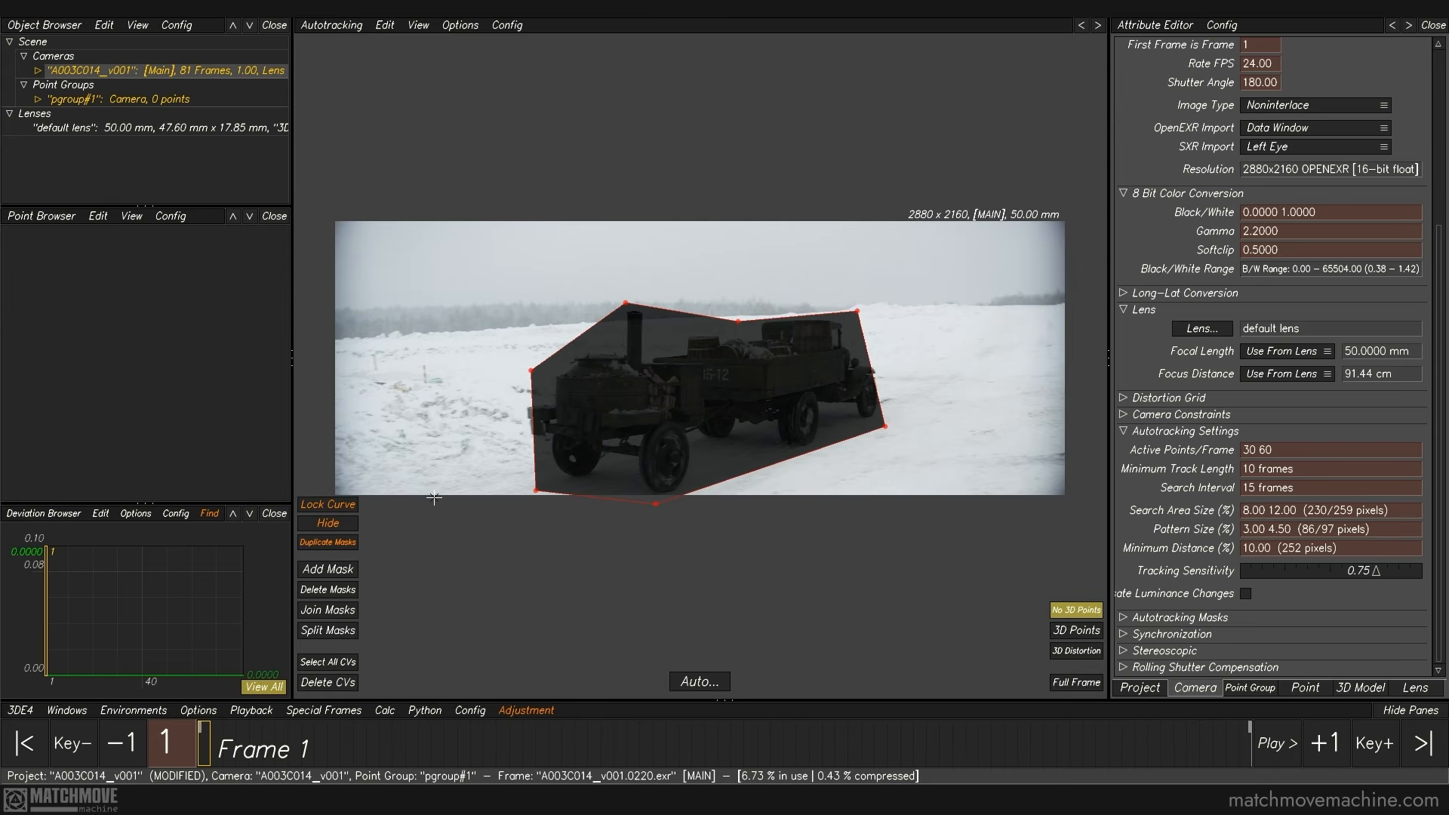
left_click_drag(531, 372, 517, 384)
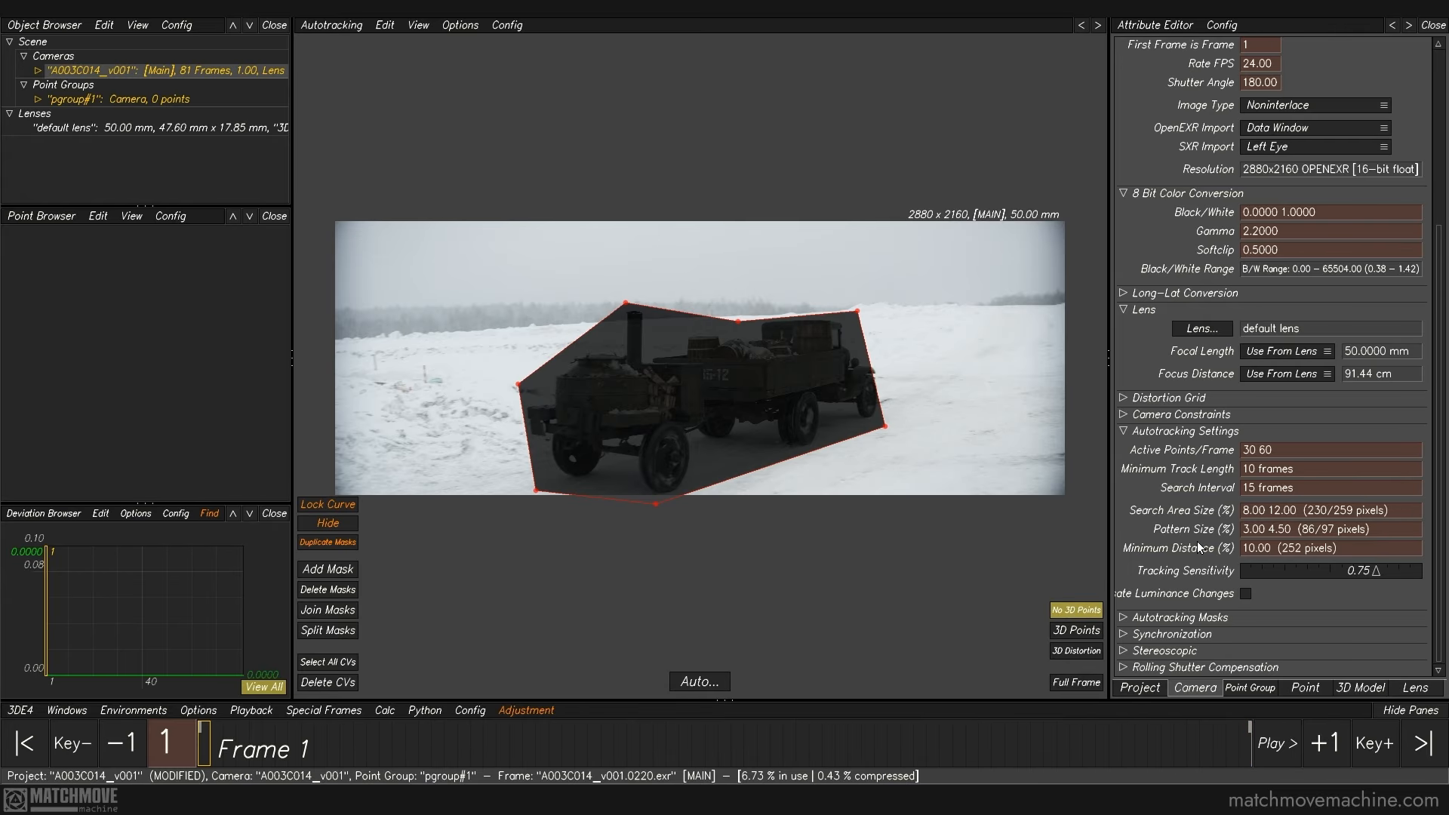
Step: Set the camera's autotracking Minimum Distance to 2 %
left_click(1256, 548)
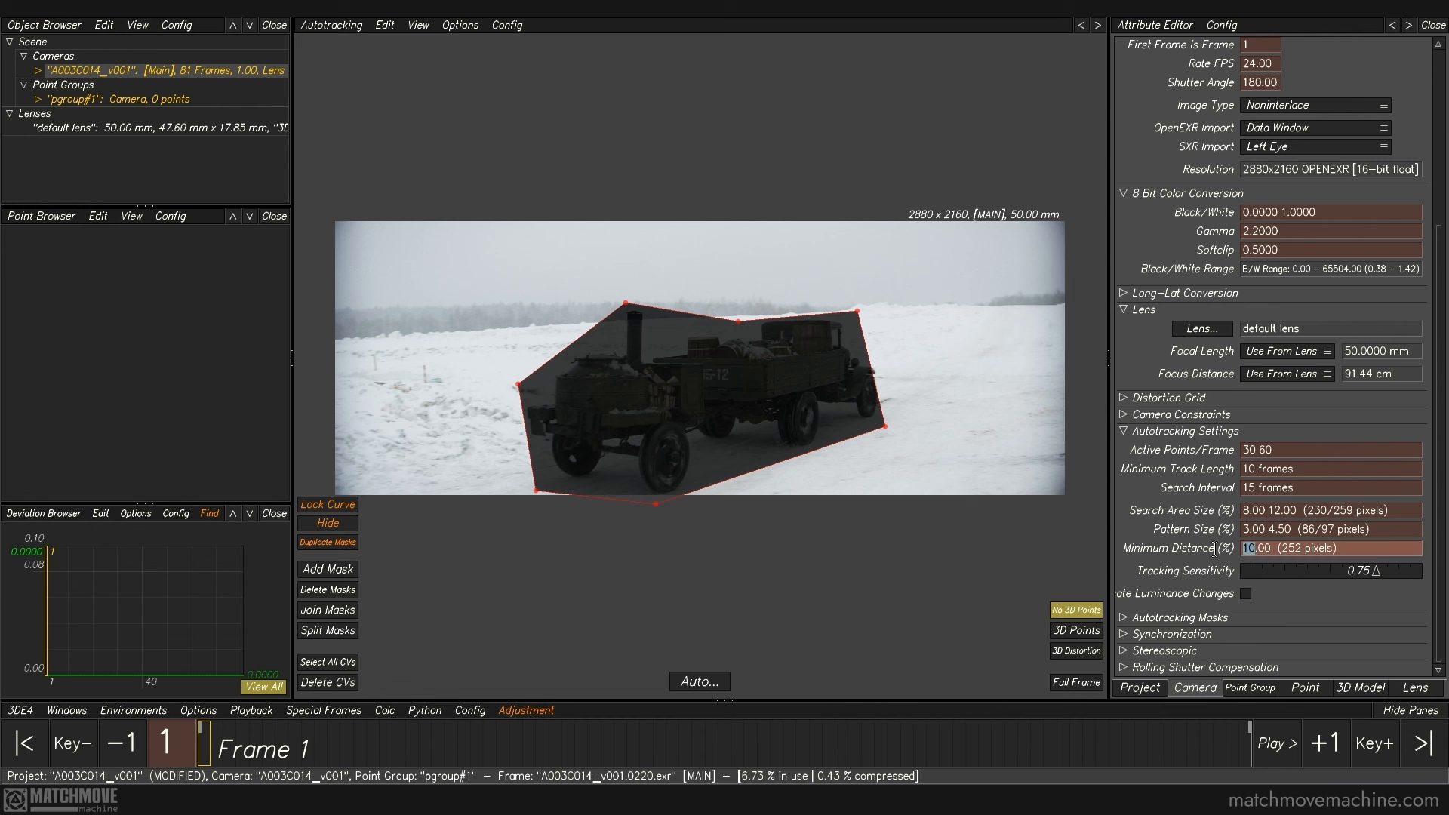
type("2")
key("Return")
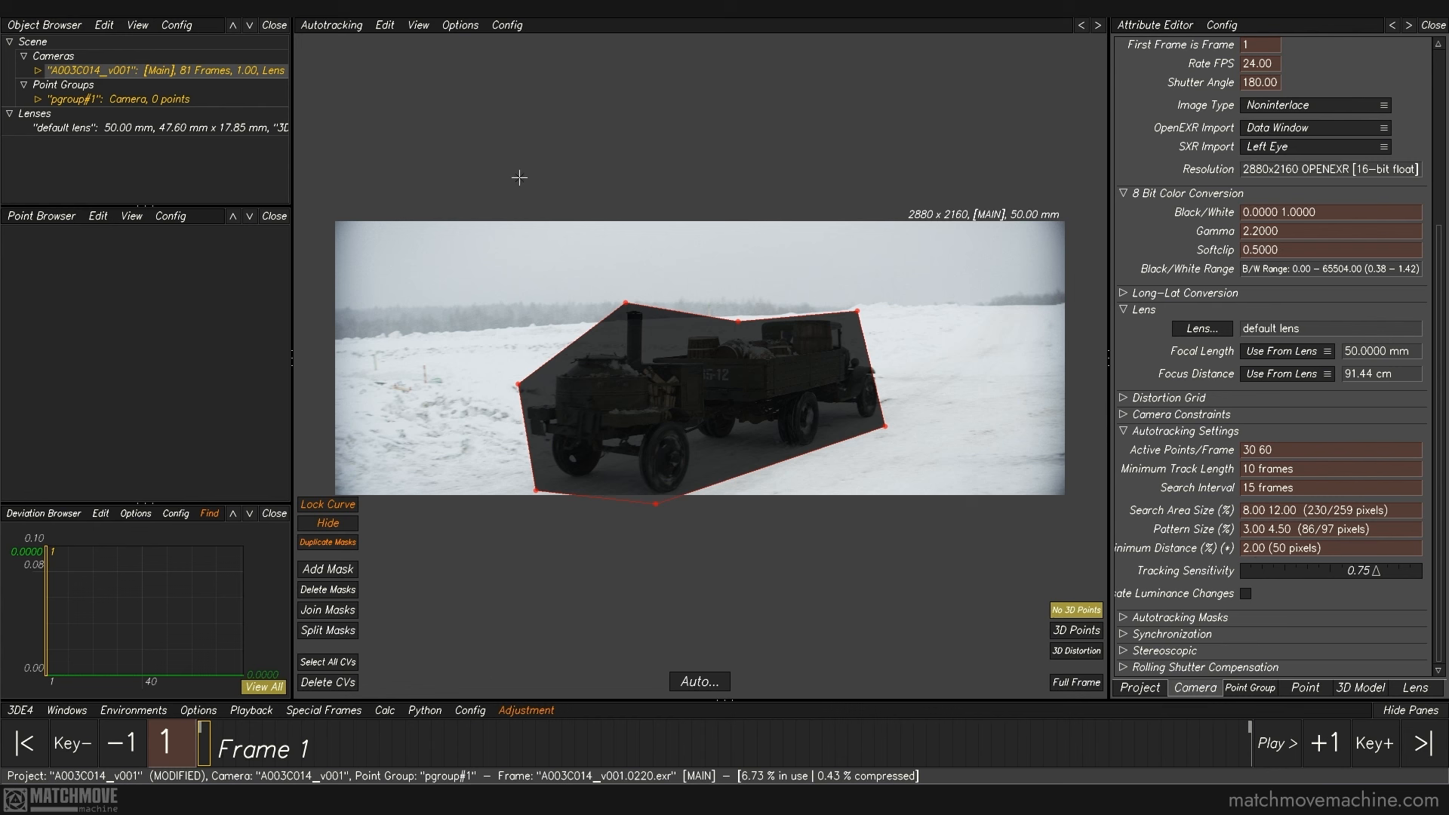
left_click(695, 682)
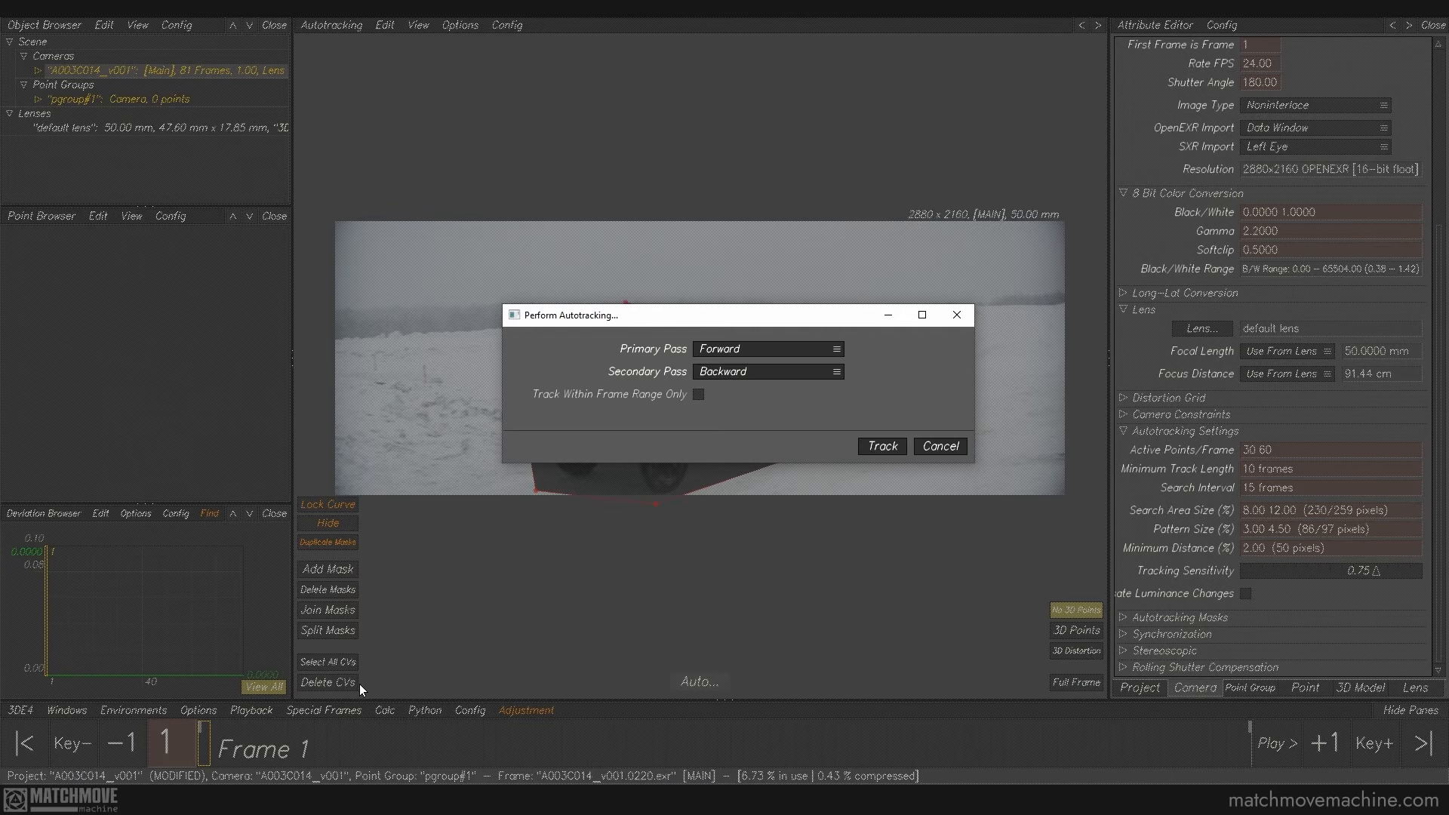
left_click(940, 446)
left_click_drag(200, 731, 393, 726)
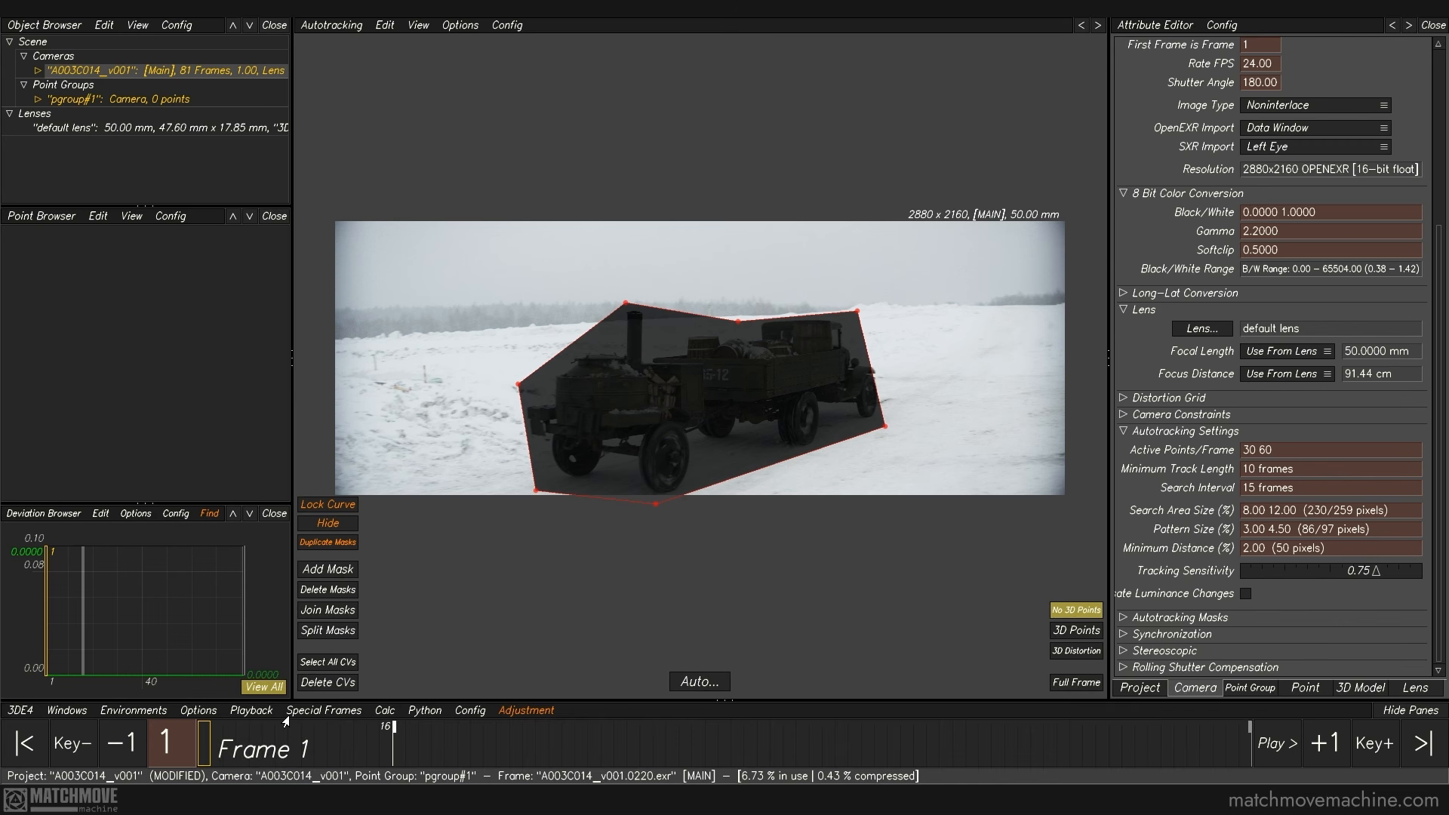
left_click(698, 682)
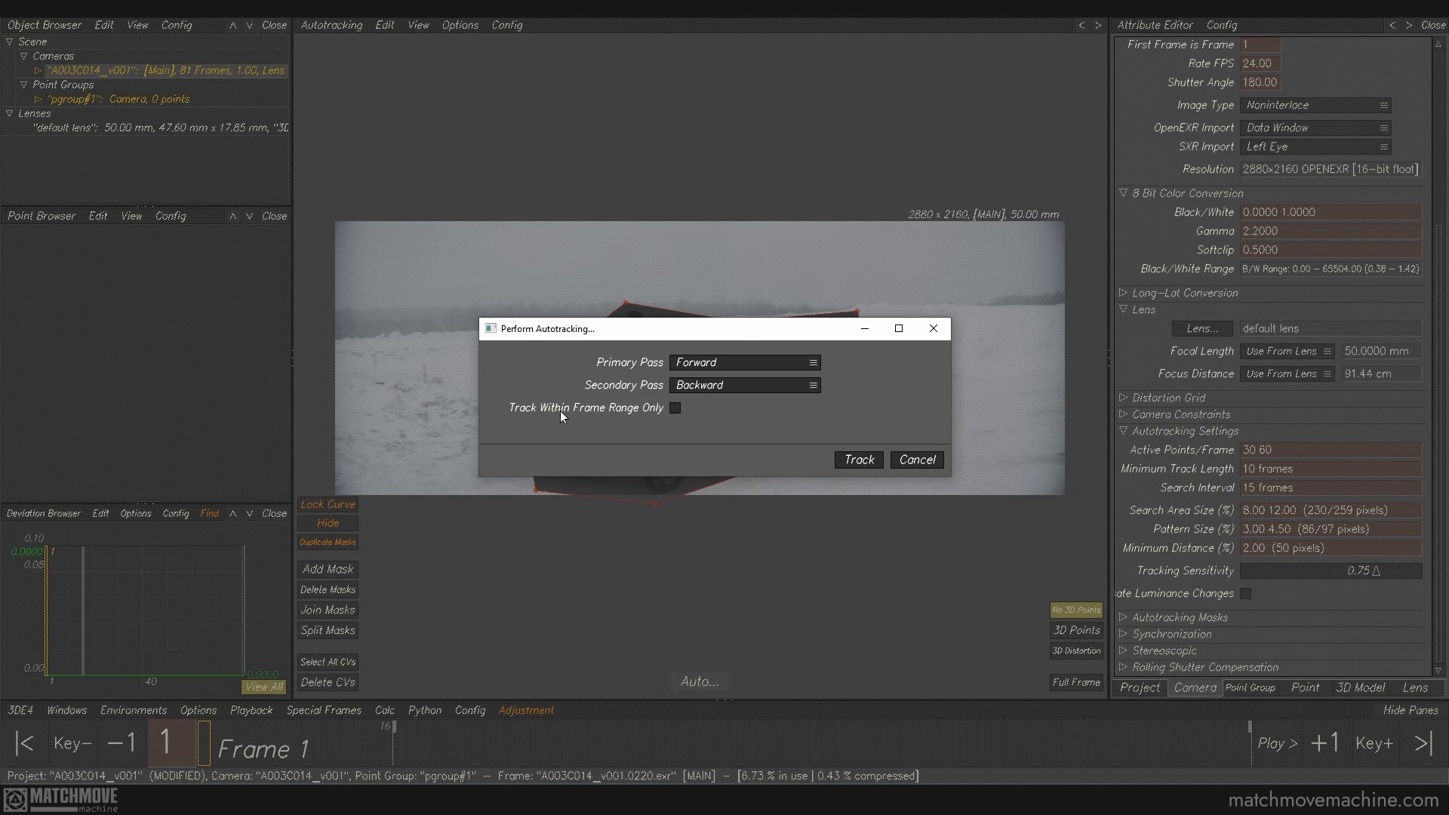
left_click(917, 459)
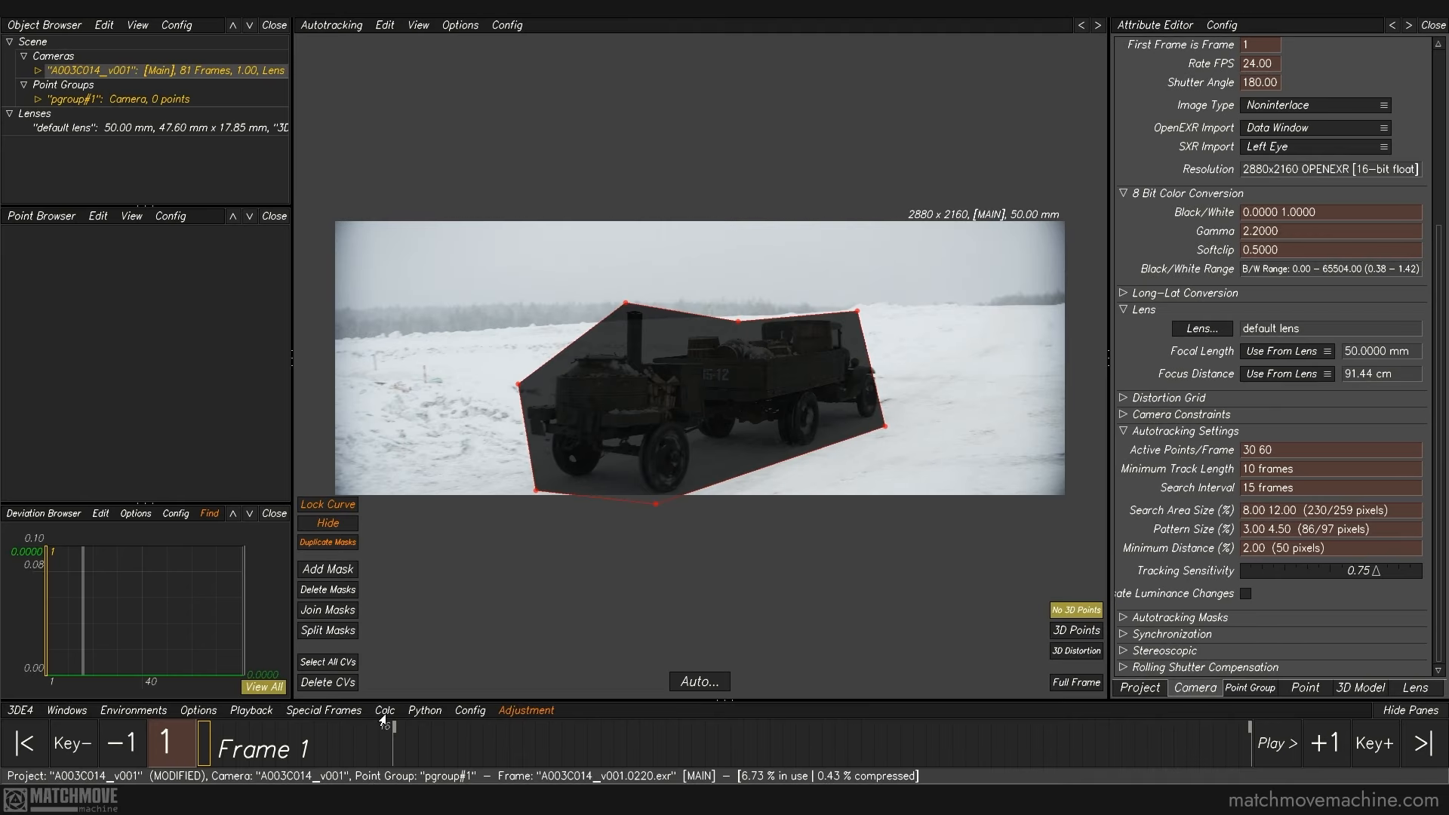
Step: Autotrack the full frame range with a forward primary pass and a backward secondary pass
left_click(718, 681)
left_click(873, 453)
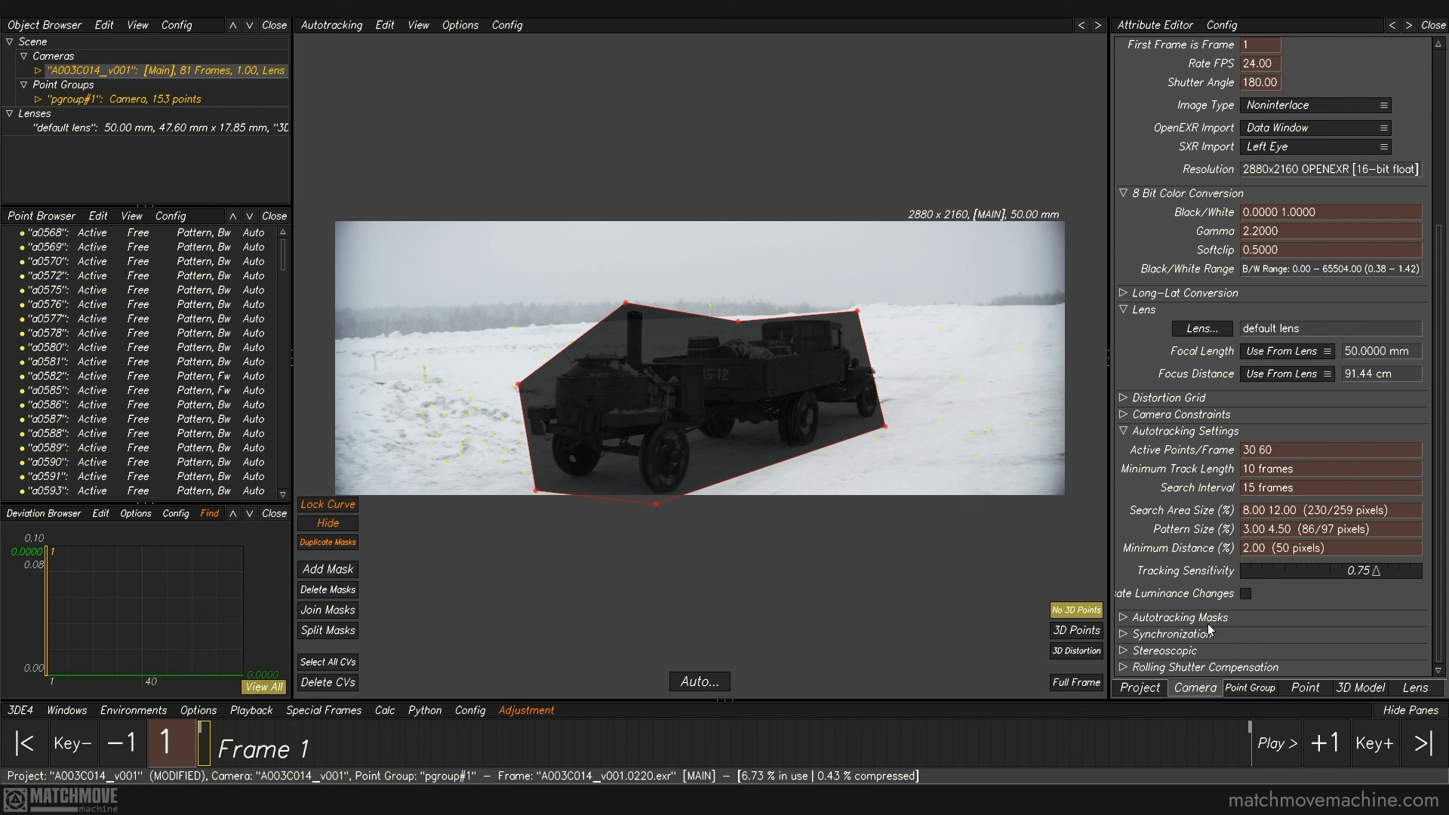
Step: Try the camera's spline mask toggled and inverted, and turn the spline mask off for autotracking
left_click(1123, 617)
scroll(1178, 534, "down", 3)
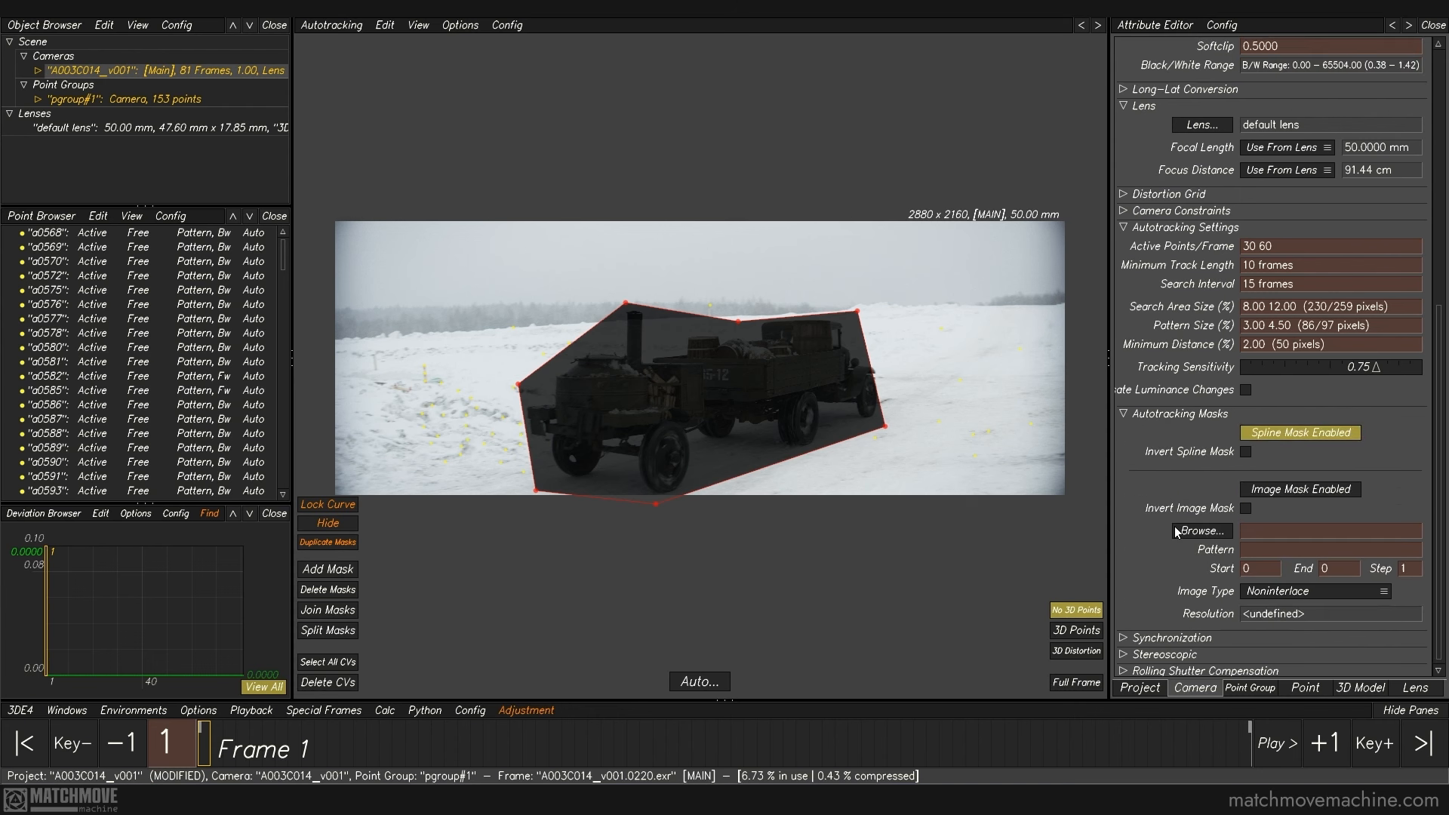
left_click(1293, 431)
left_click(1293, 431)
left_click(1246, 449)
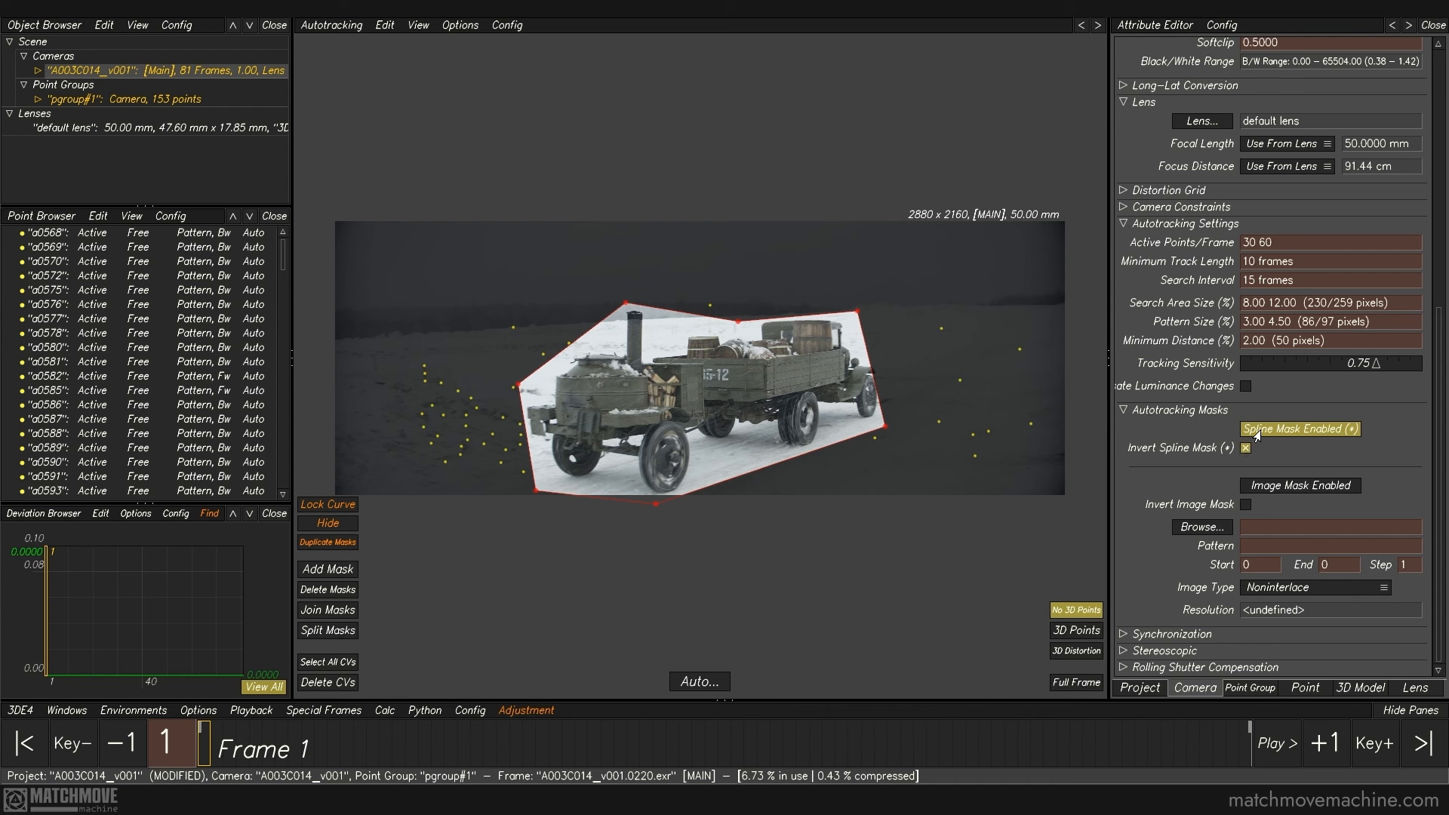
left_click(1256, 431)
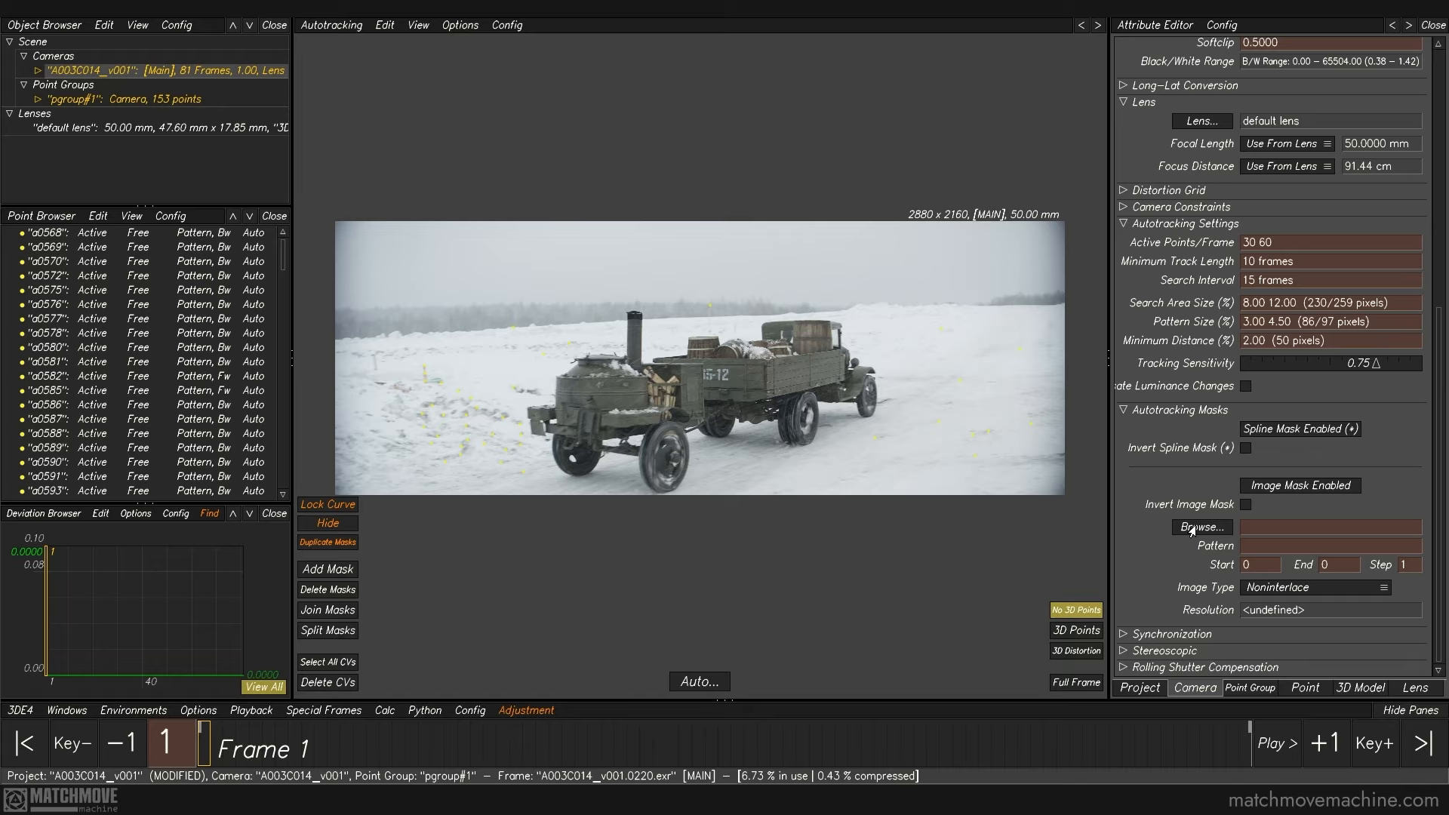
Step: Enable the camera's image mask, load the A003C014_mask_v001.0220.exr sequence into it and invert the mask
left_click(1274, 494)
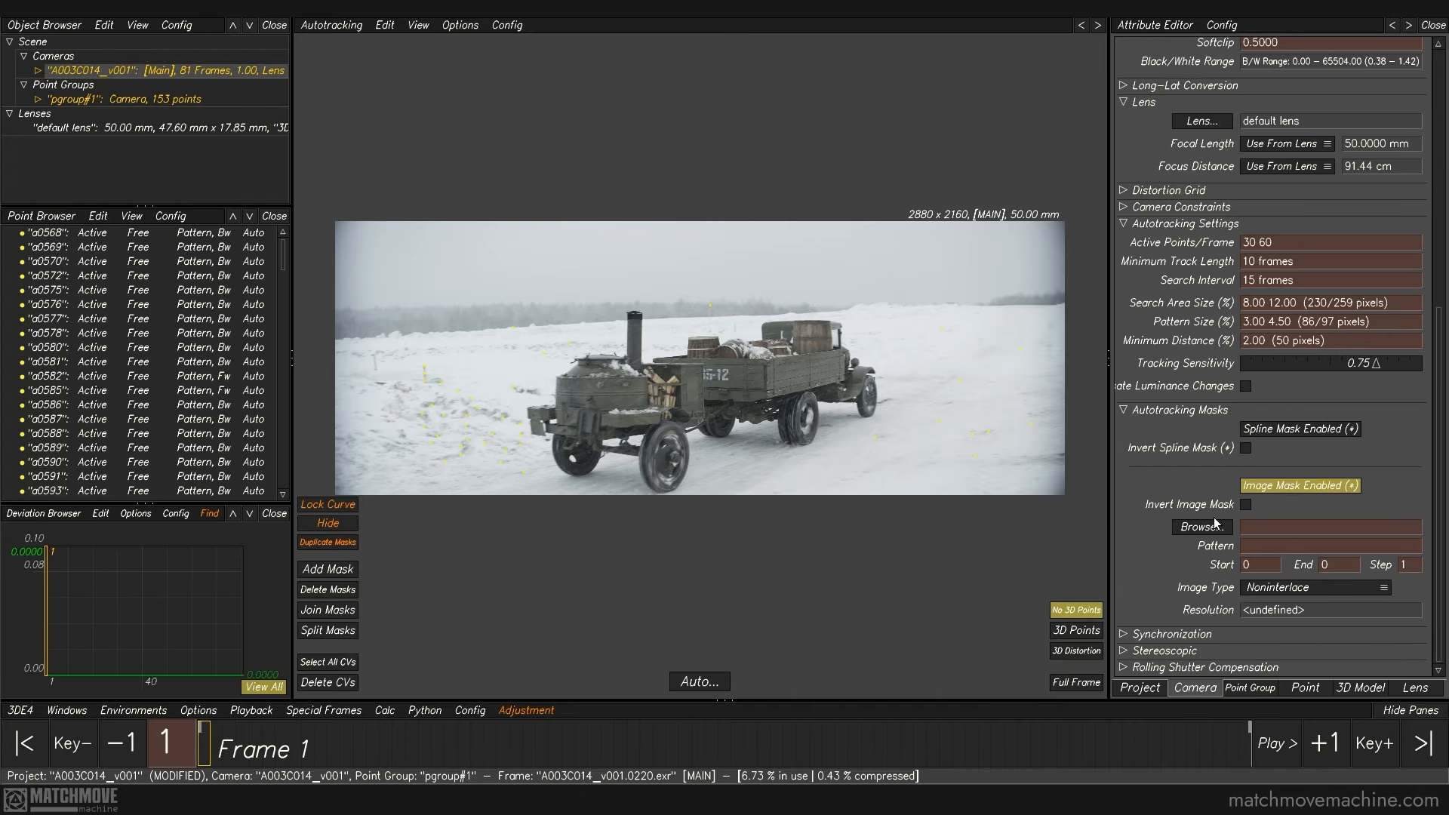
left_click(1194, 533)
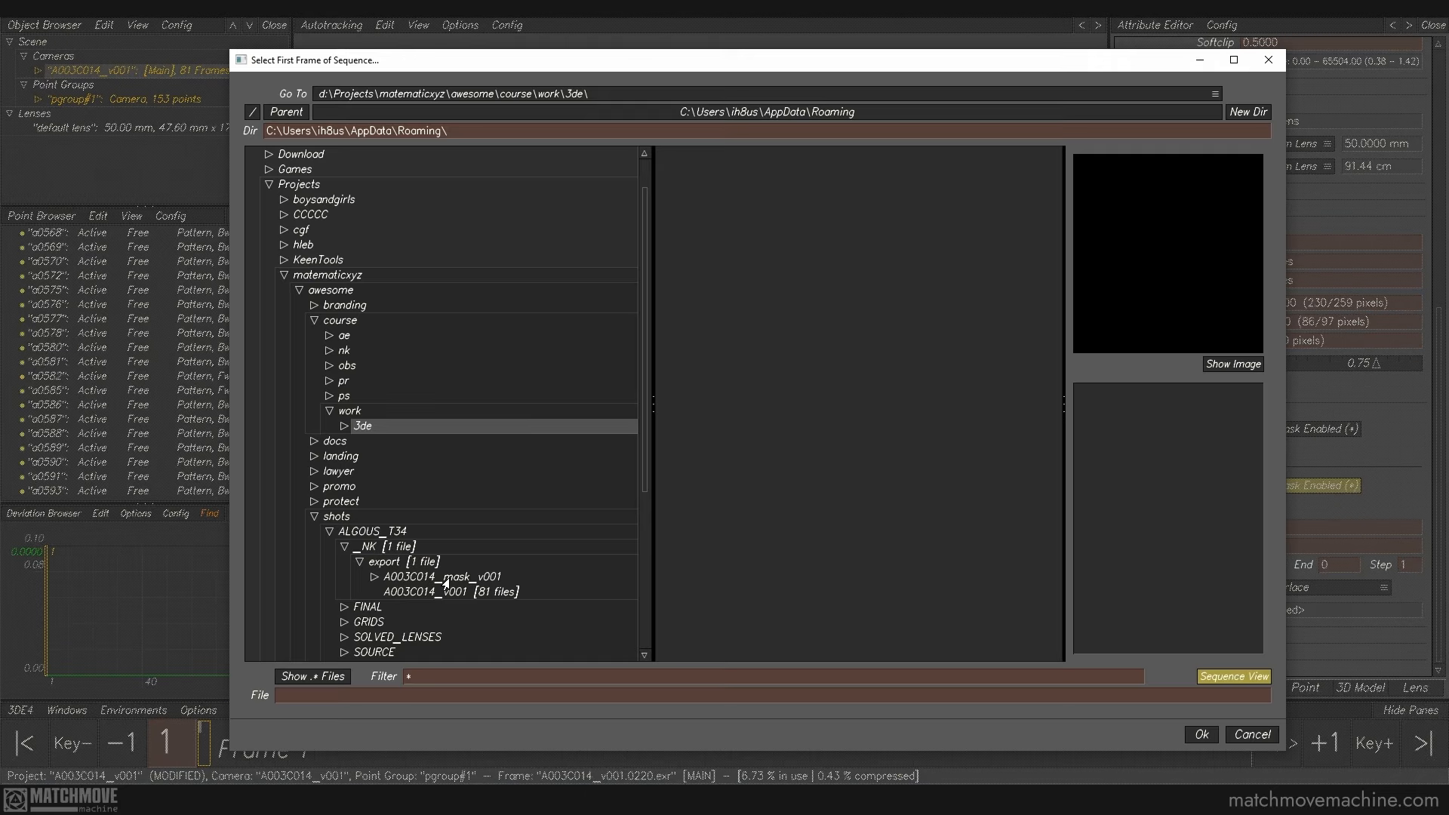
left_click(441, 577)
left_click(800, 156)
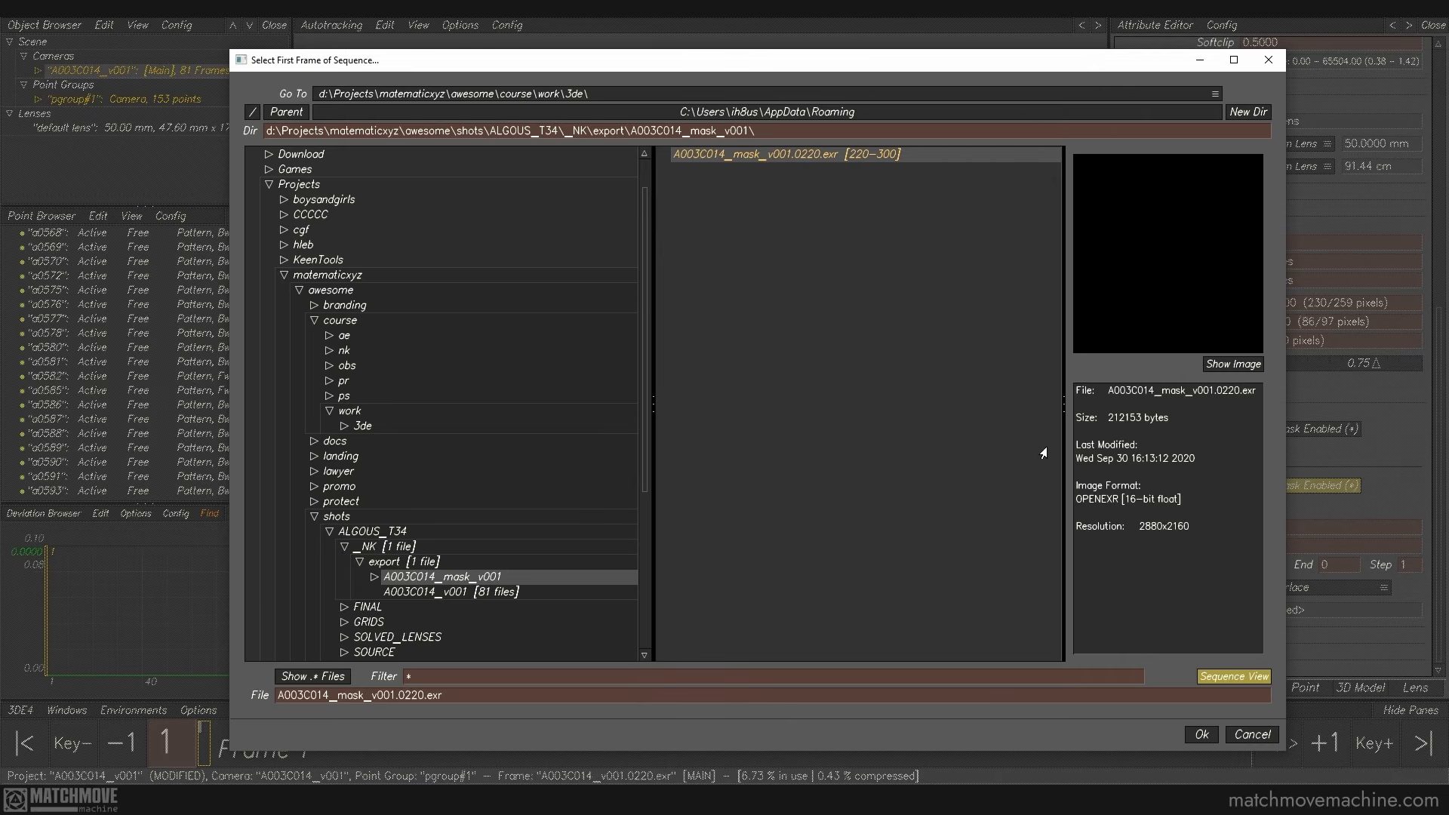
left_click(1200, 734)
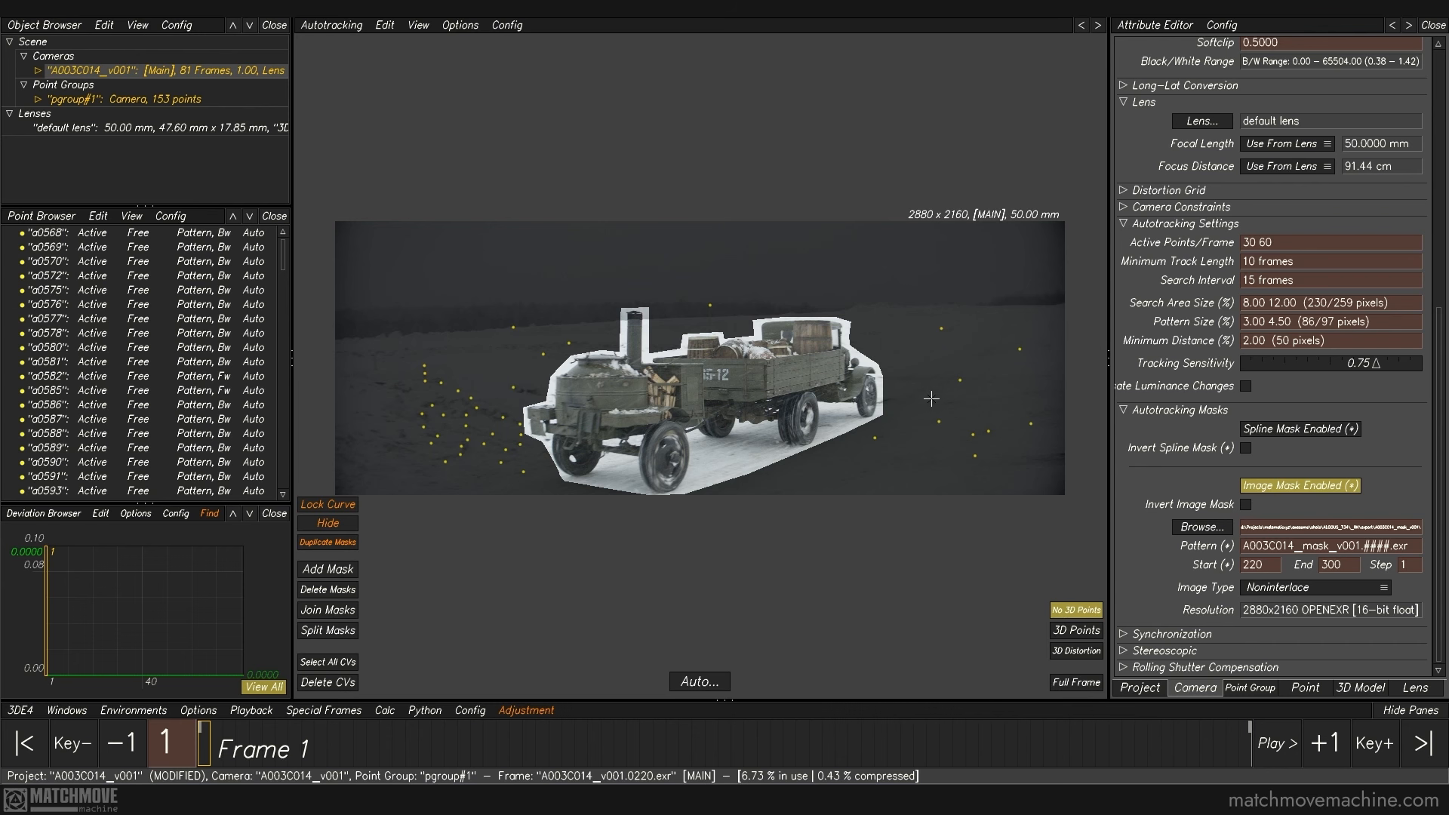
left_click(1245, 505)
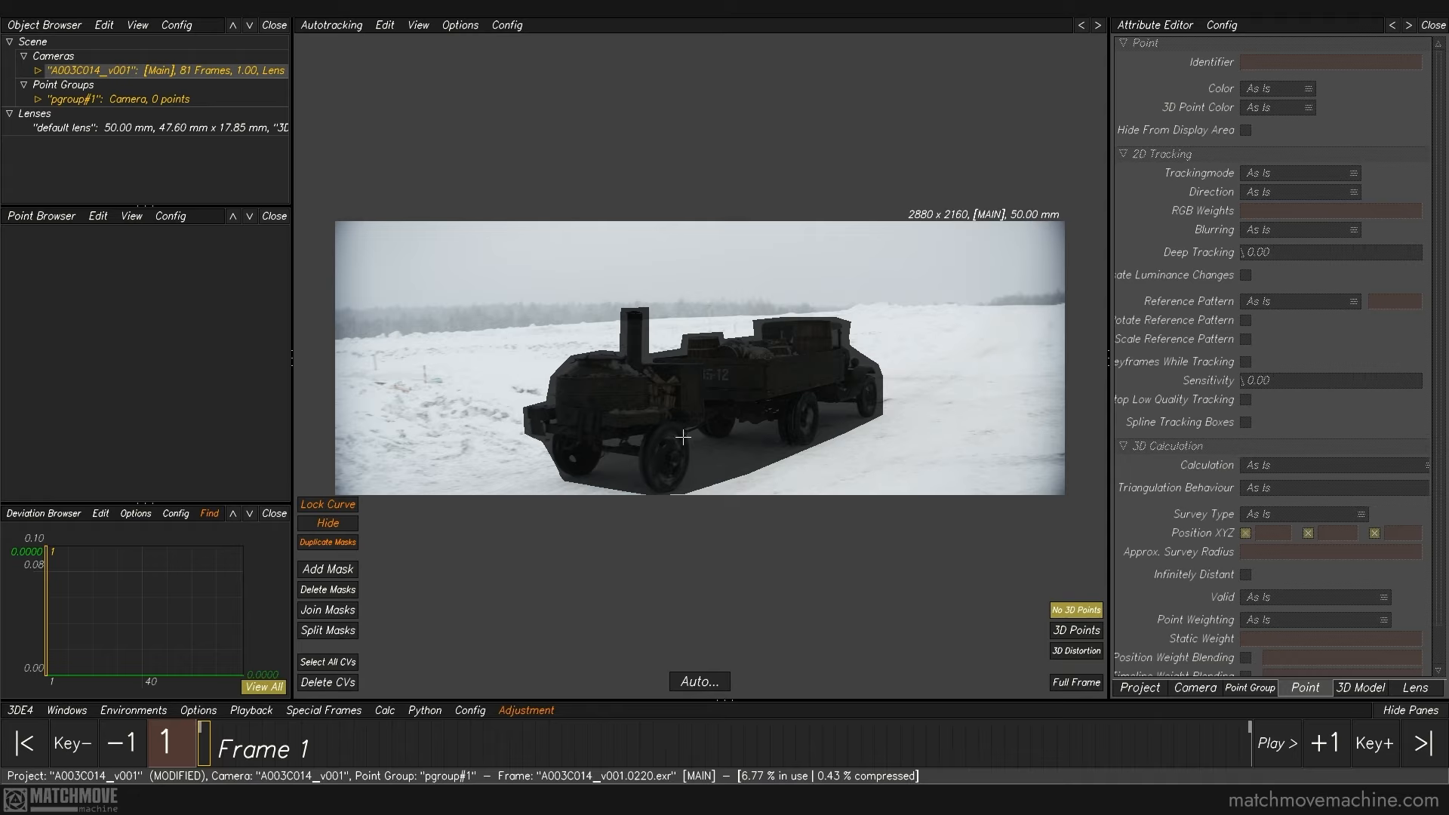
Step: Show the Image Controls window and enable the image controls, keeping Preset #1
left_click(67, 711)
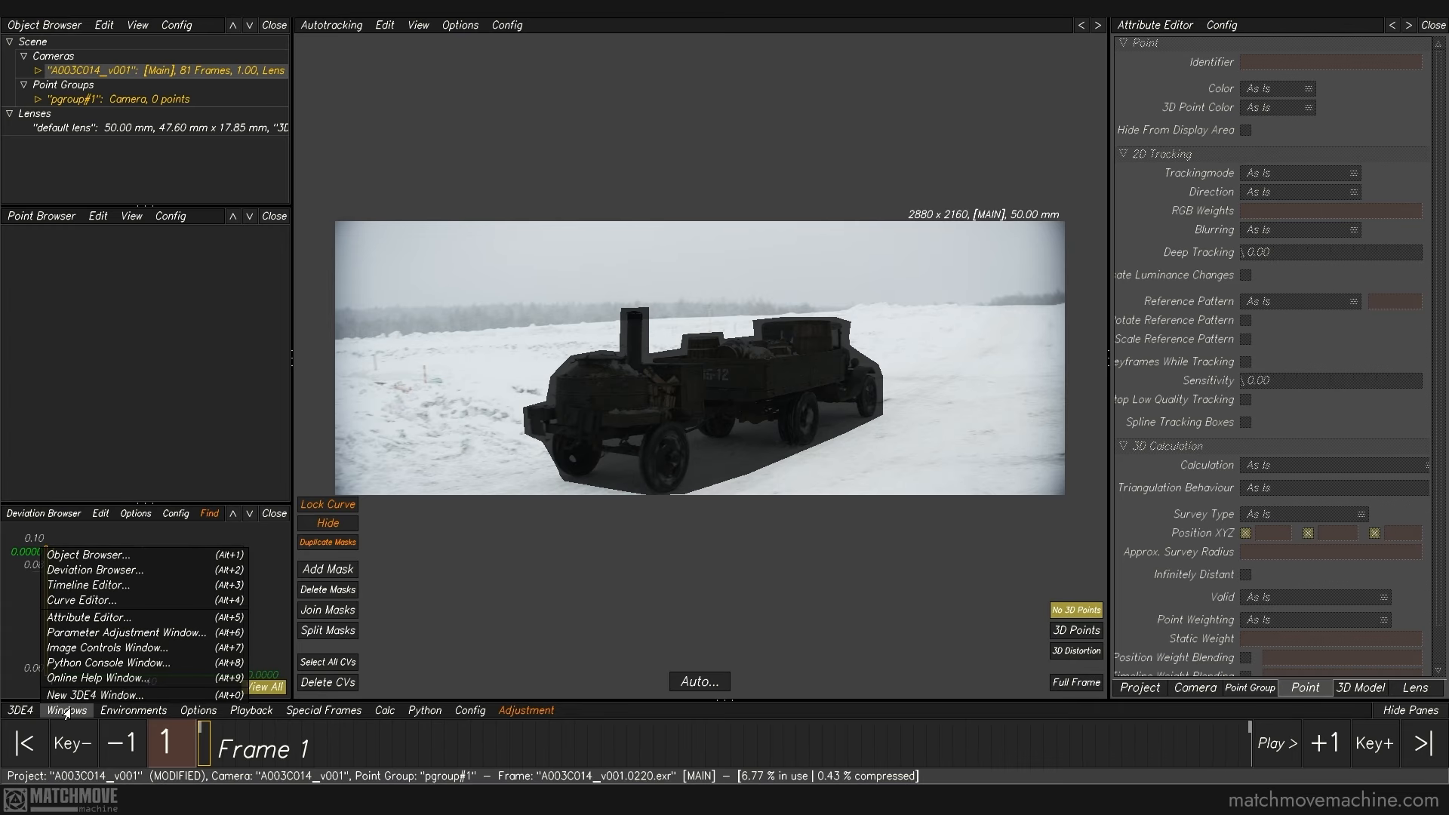
left_click(107, 648)
left_click_drag(1165, 48, 1164, 47)
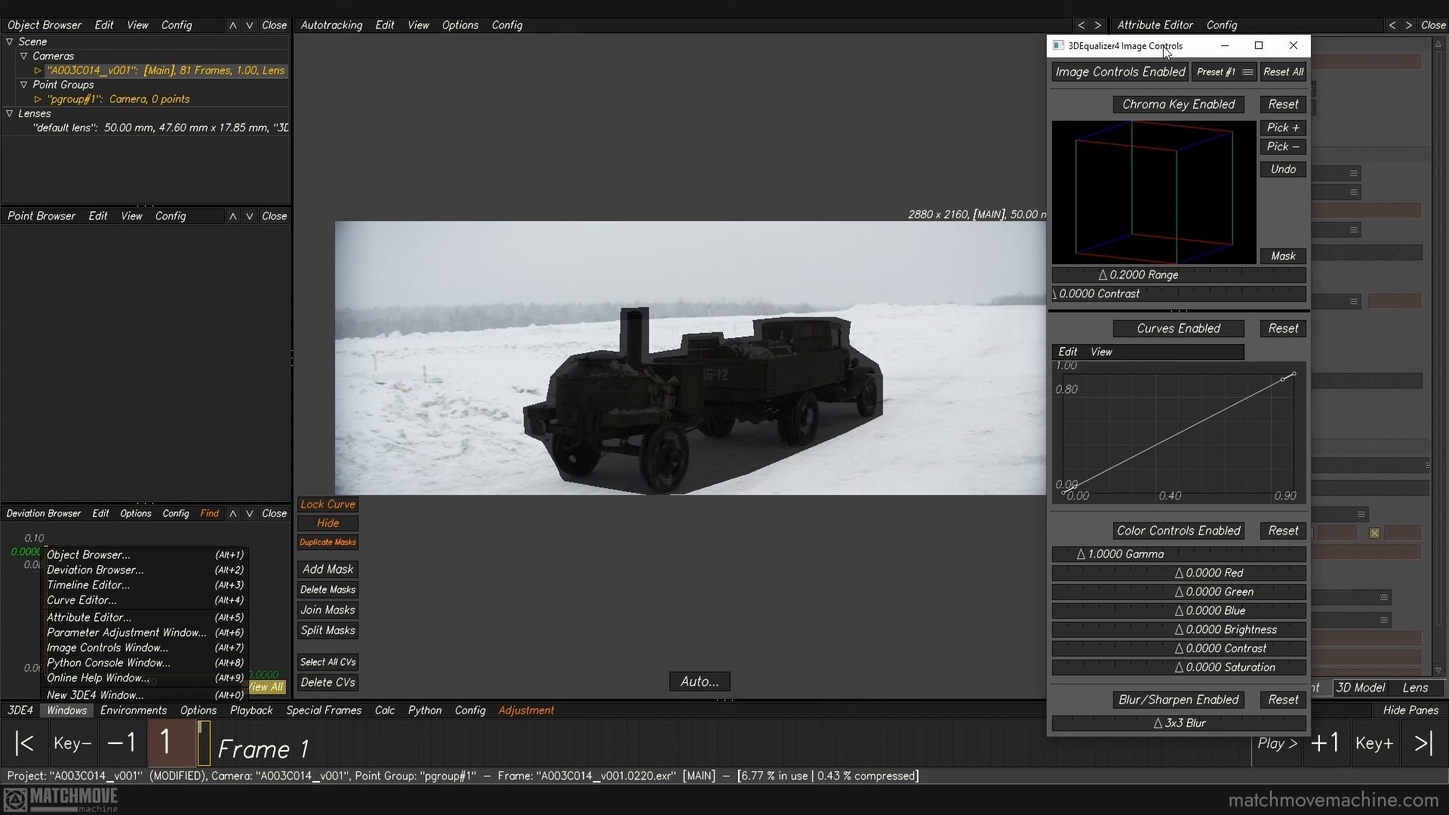
left_click(1131, 78)
left_click(1134, 79)
left_click(1115, 79)
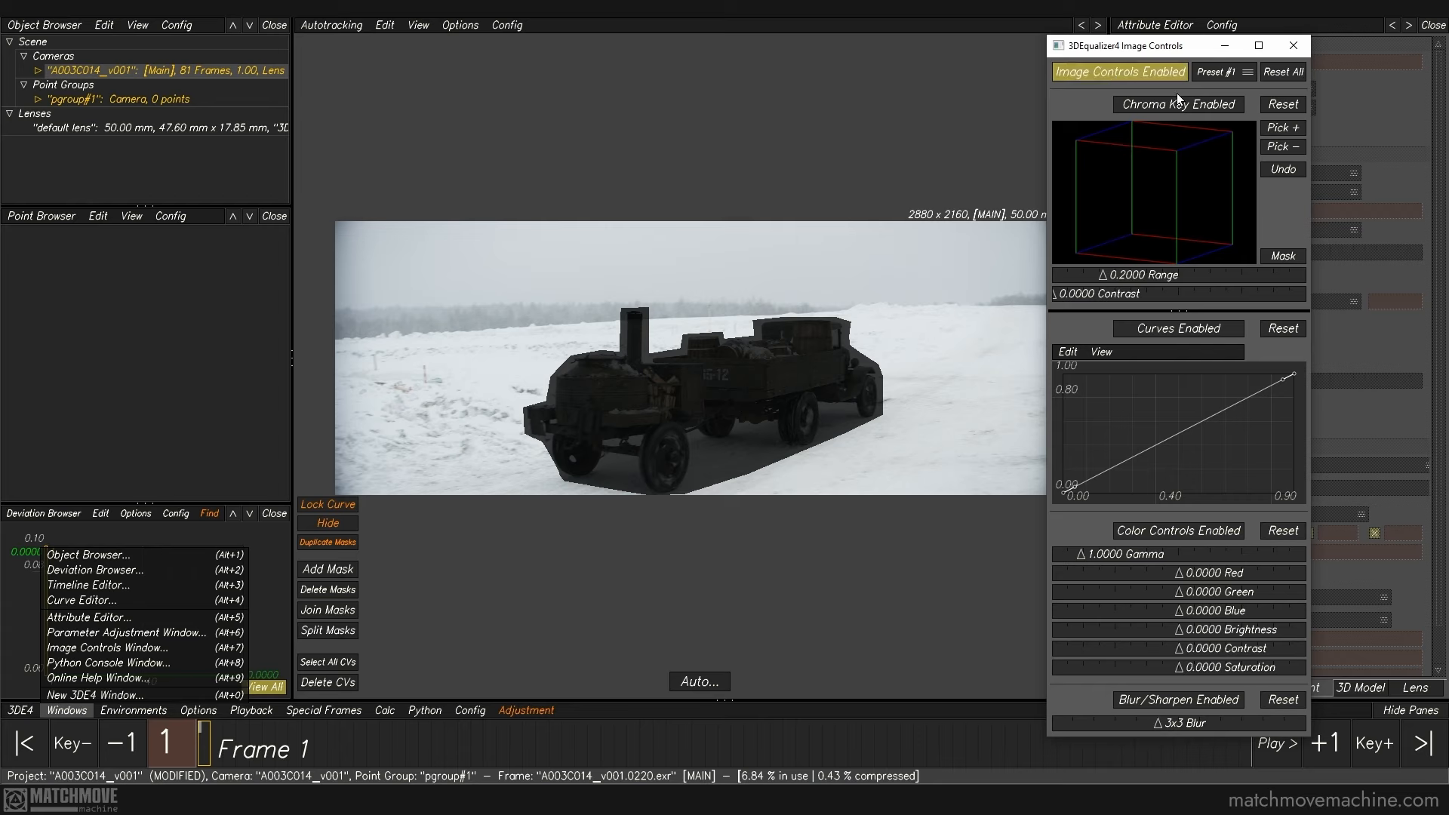
left_click(1243, 73)
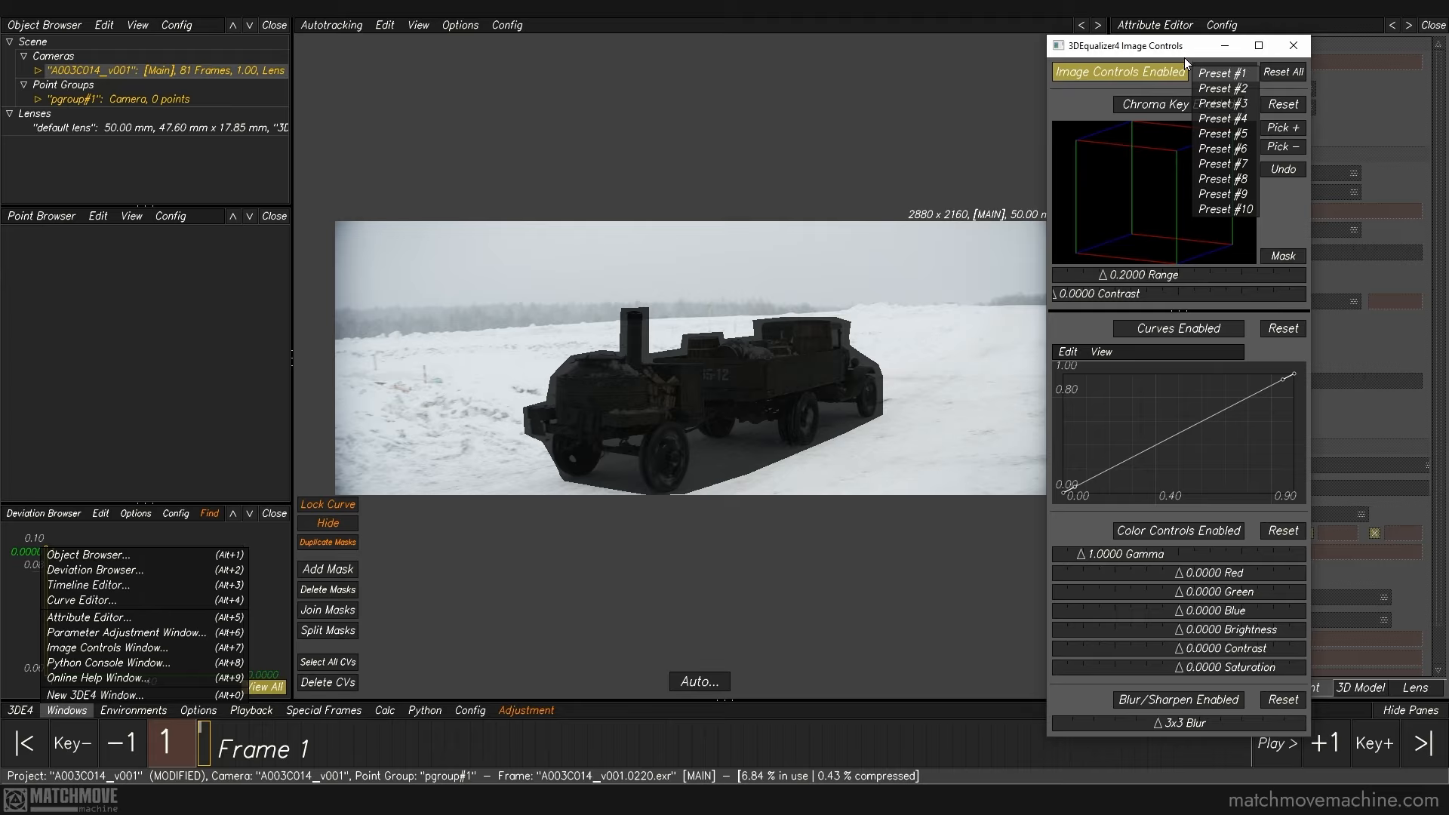
left_click(1286, 74)
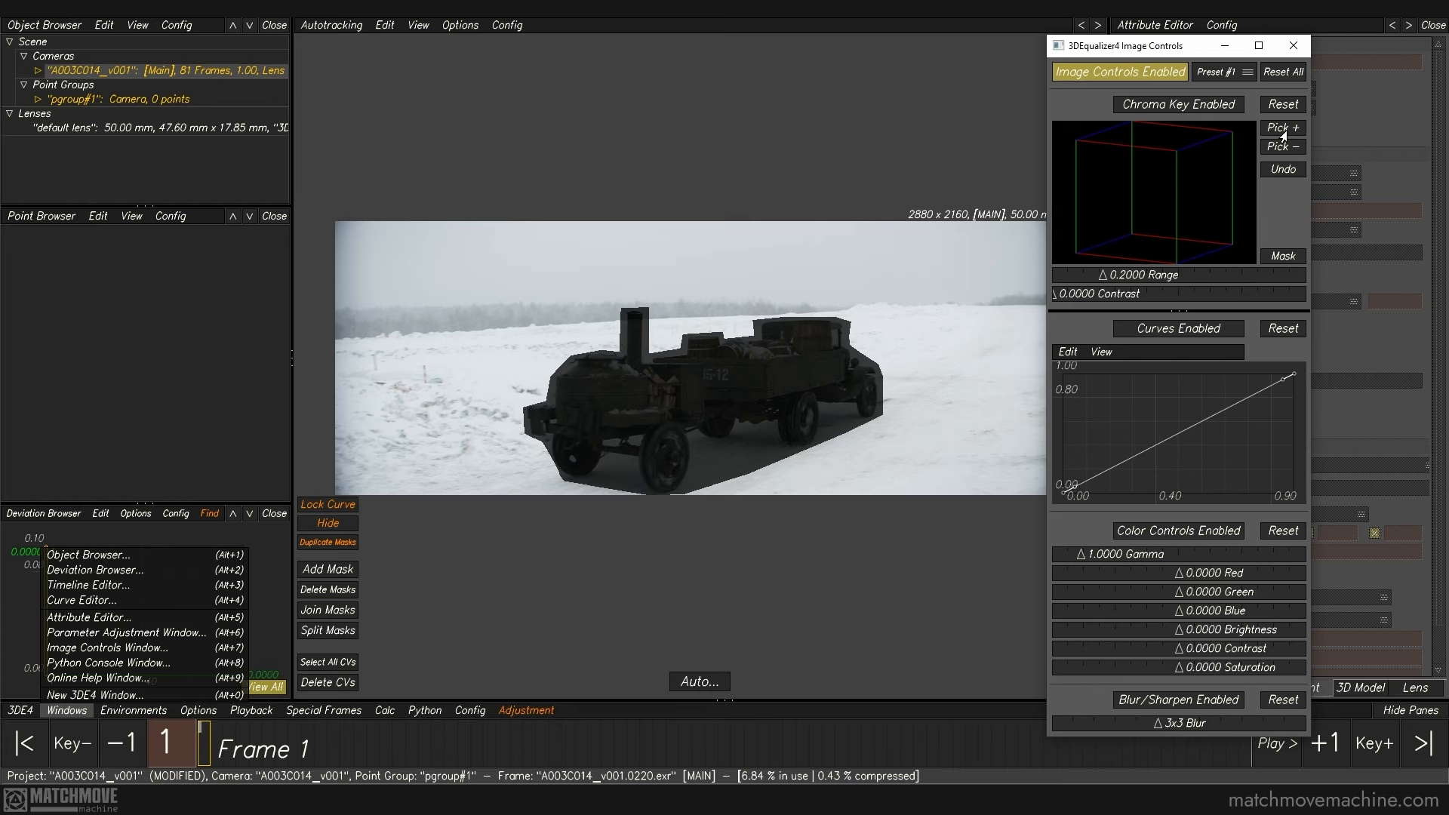
key("Escape")
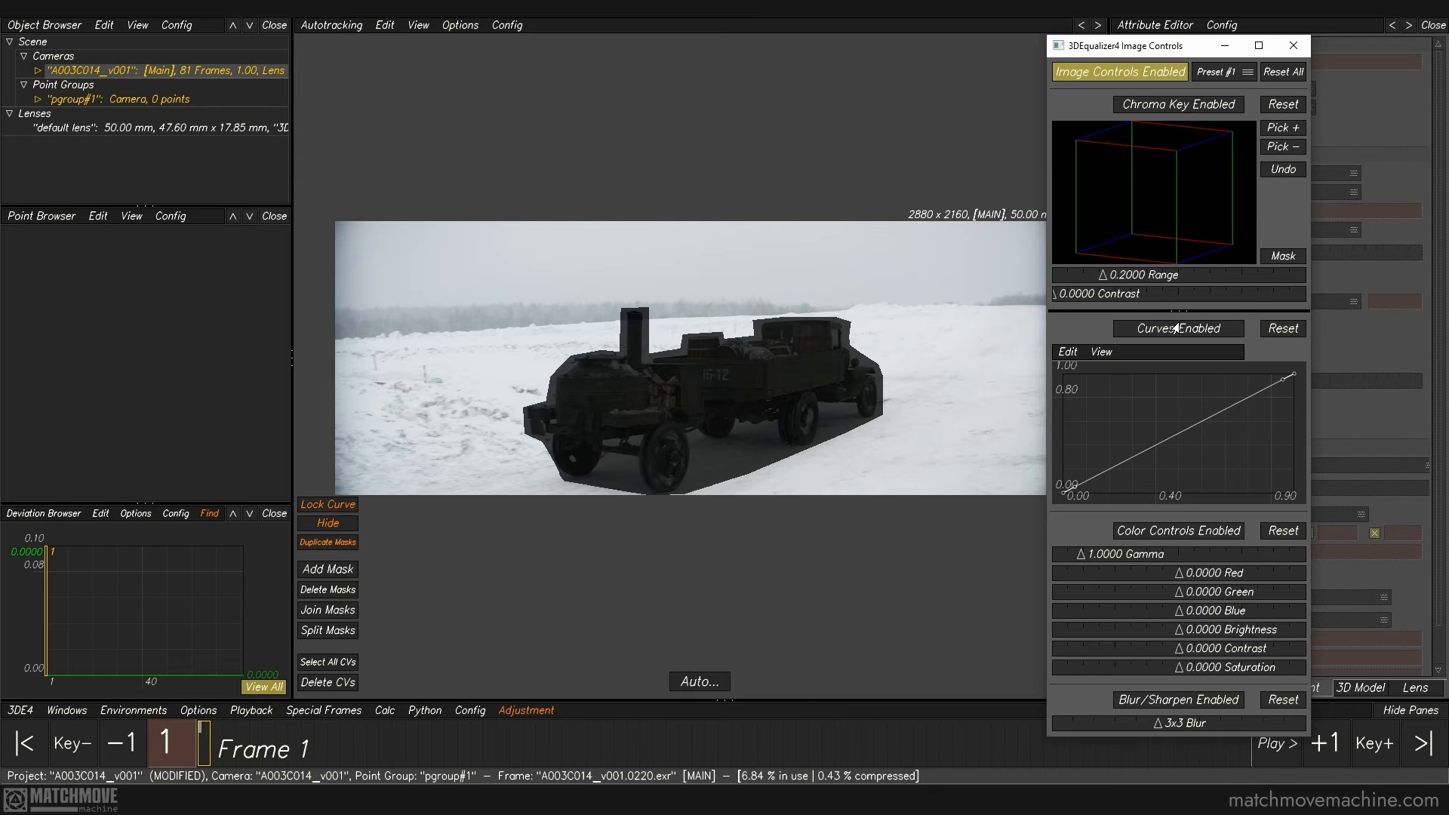
Step: Try darkening the footage with a bent tone curve, and reset and disable the curves
left_click(1176, 329)
left_click_drag(1075, 487, 1124, 486)
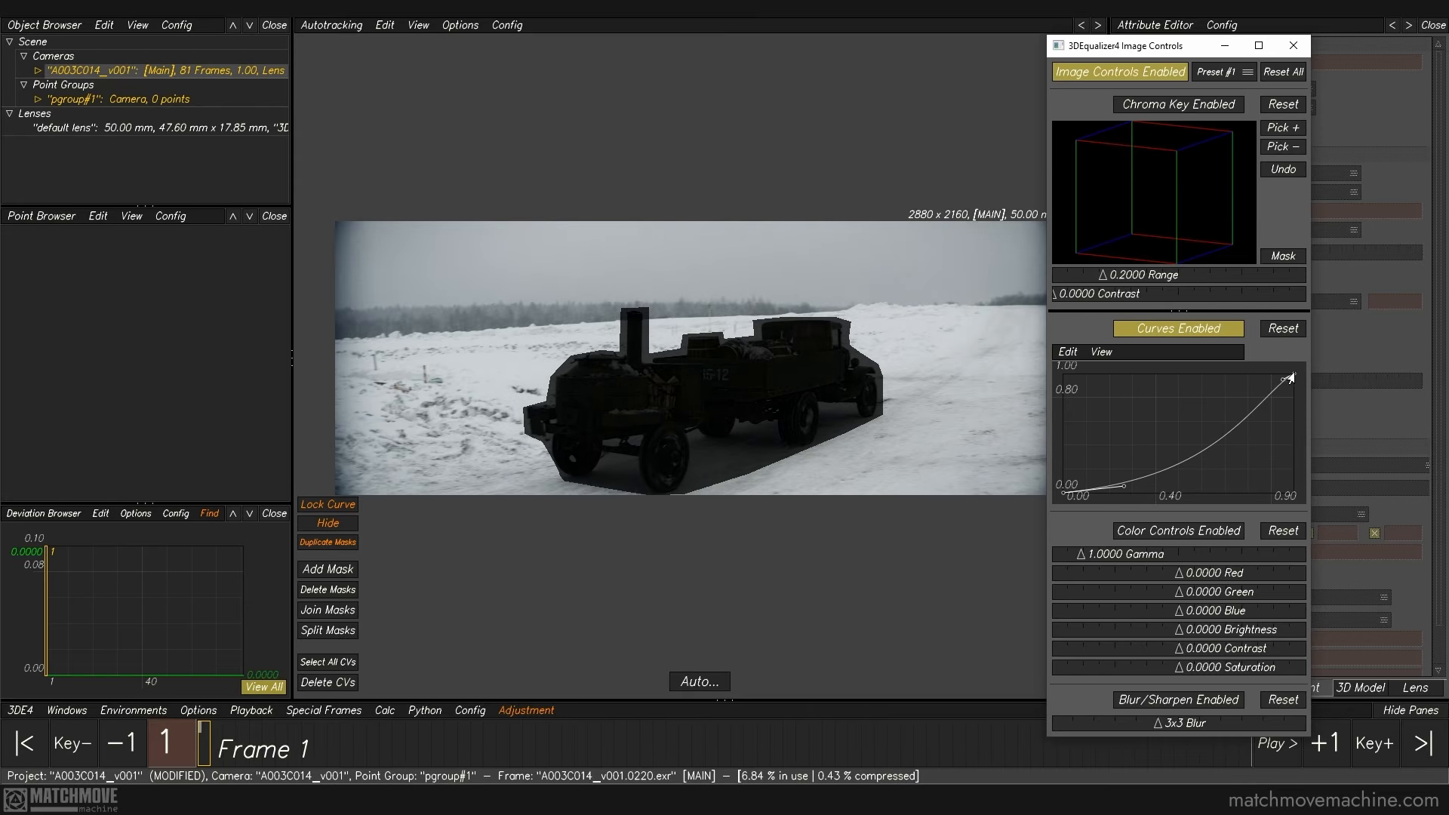
left_click_drag(1282, 379, 1282, 394)
left_click(1155, 478, "ctrl")
mouse_move(1155, 483)
left_mouse_down()
mouse_move(1151, 521)
mouse_move(1148, 507)
left_mouse_up()
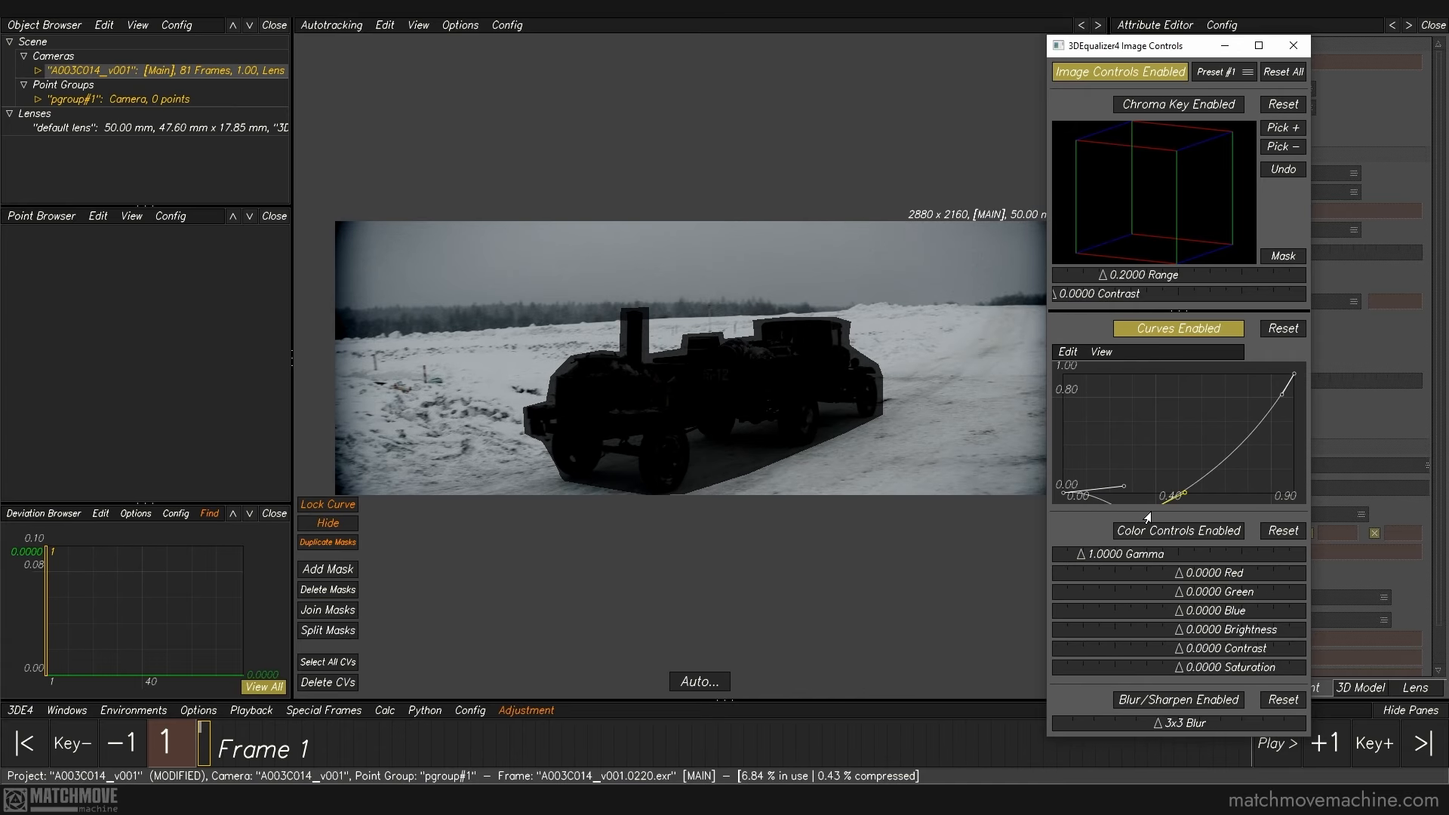
left_click(1175, 330)
left_click(1175, 330)
left_click(1134, 74)
left_click(1135, 74)
left_click(1283, 329)
left_click(1226, 330)
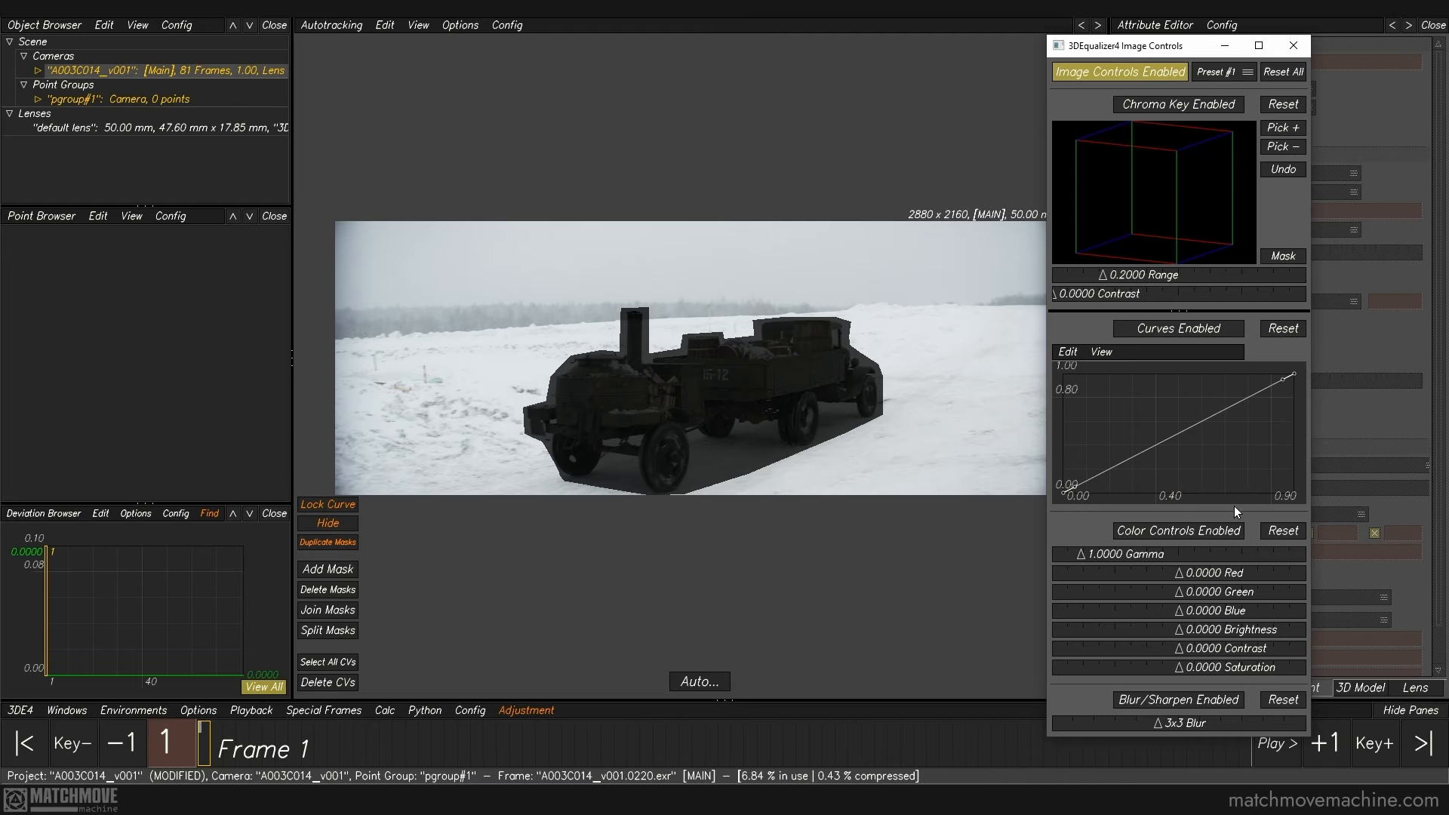
Step: Enable the color controls and set brightness to -0.3750 and contrast to 0.3214, leaving gamma at 1.0000
left_click(1178, 531)
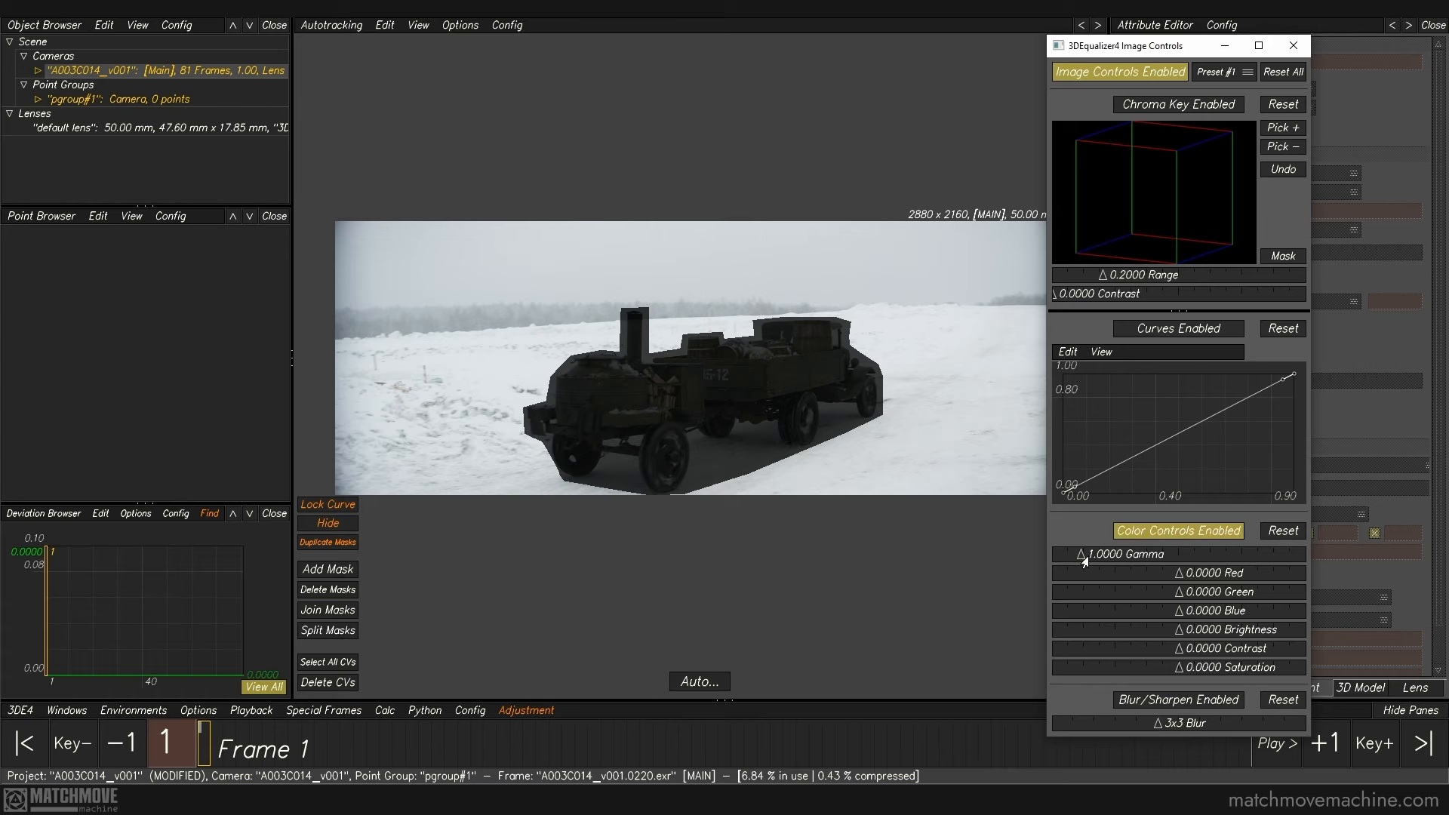
left_click_drag(1085, 559, 1055, 559)
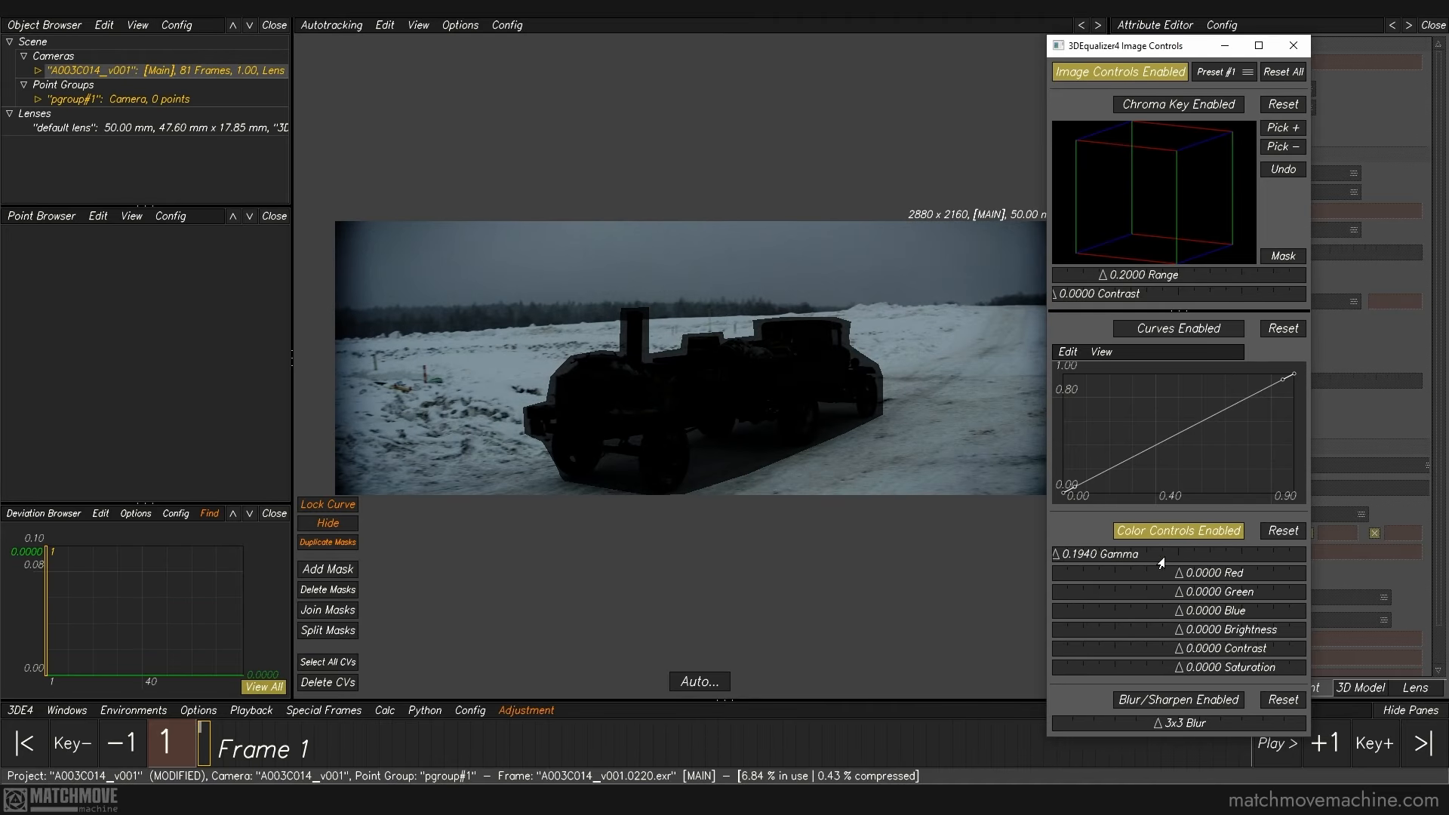
left_click_drag(1179, 576, 1184, 576)
left_click_drag(1181, 594, 1178, 594)
left_click_drag(1181, 613, 1052, 674)
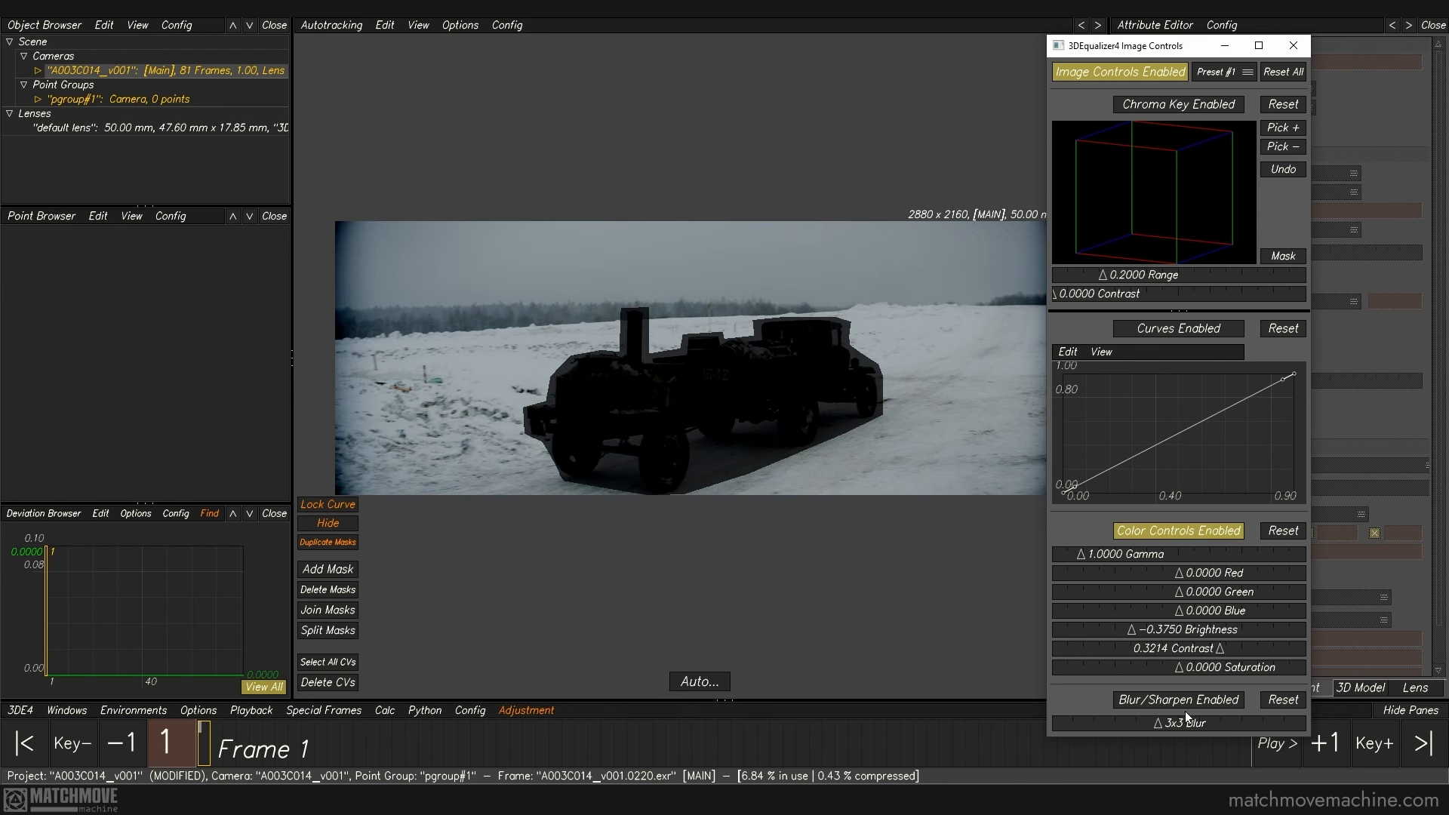
Step: Try the Blur/Sharpen filter on the footage and reset it
left_click(1190, 710)
left_click_drag(1160, 726, 1301, 726)
left_click(1283, 700)
Step: Compare the footage with the image controls on and off, closing the Image Controls window and leaving the controls enabled
left_click(1133, 76)
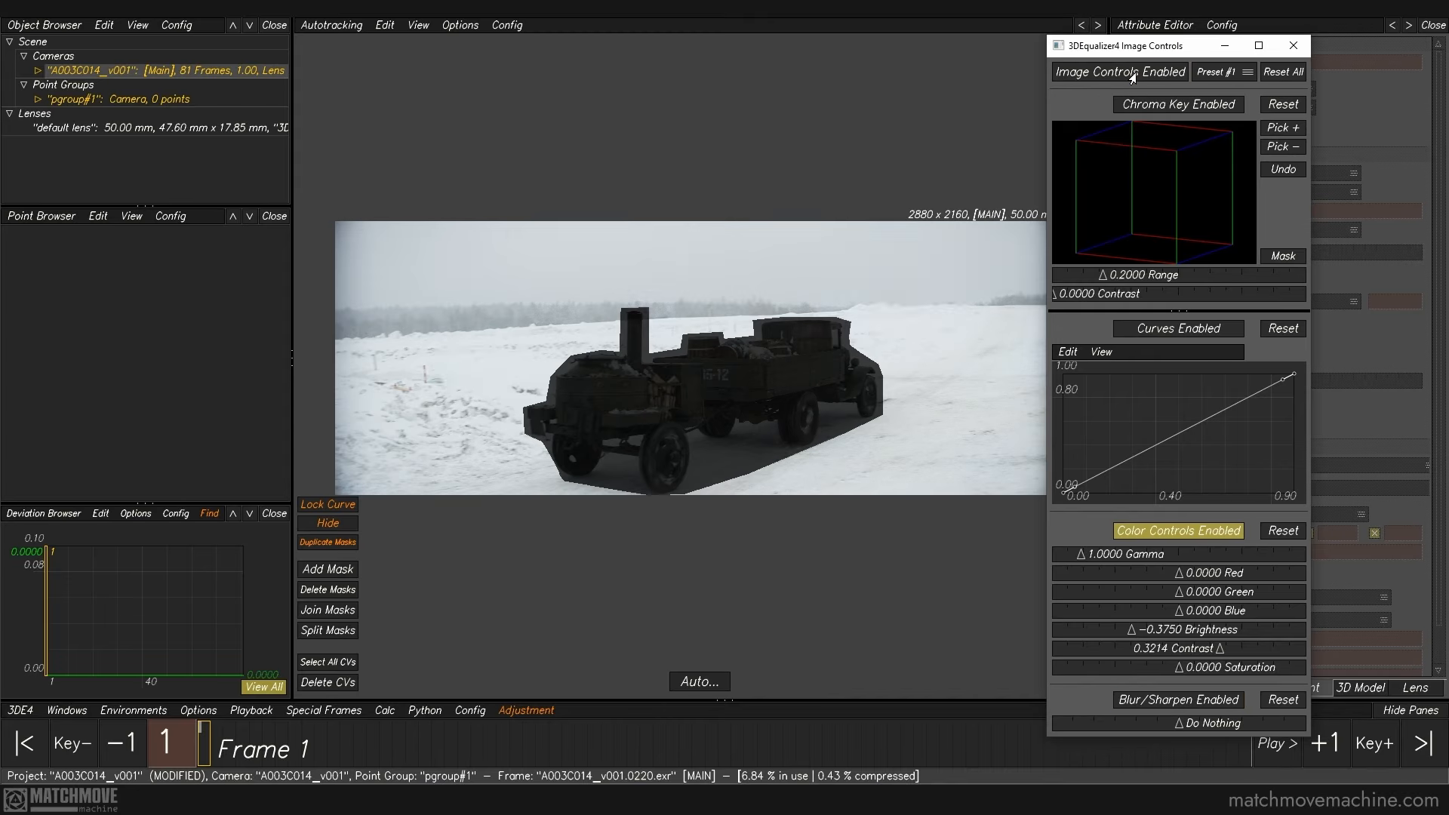
left_click(1133, 76)
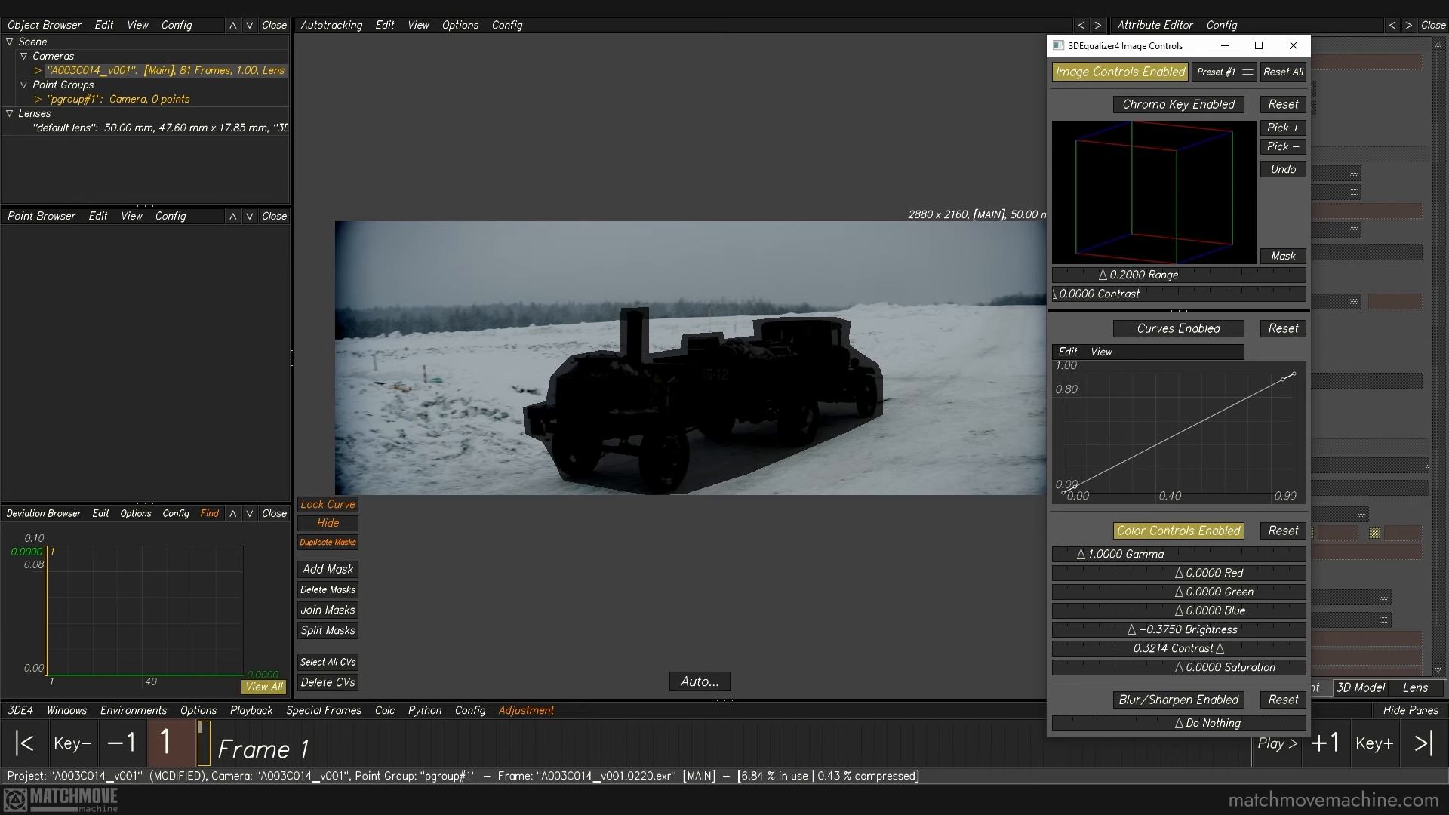
left_click(1292, 45)
key("i")
key("i")
key("i")
key("i")
key("i")
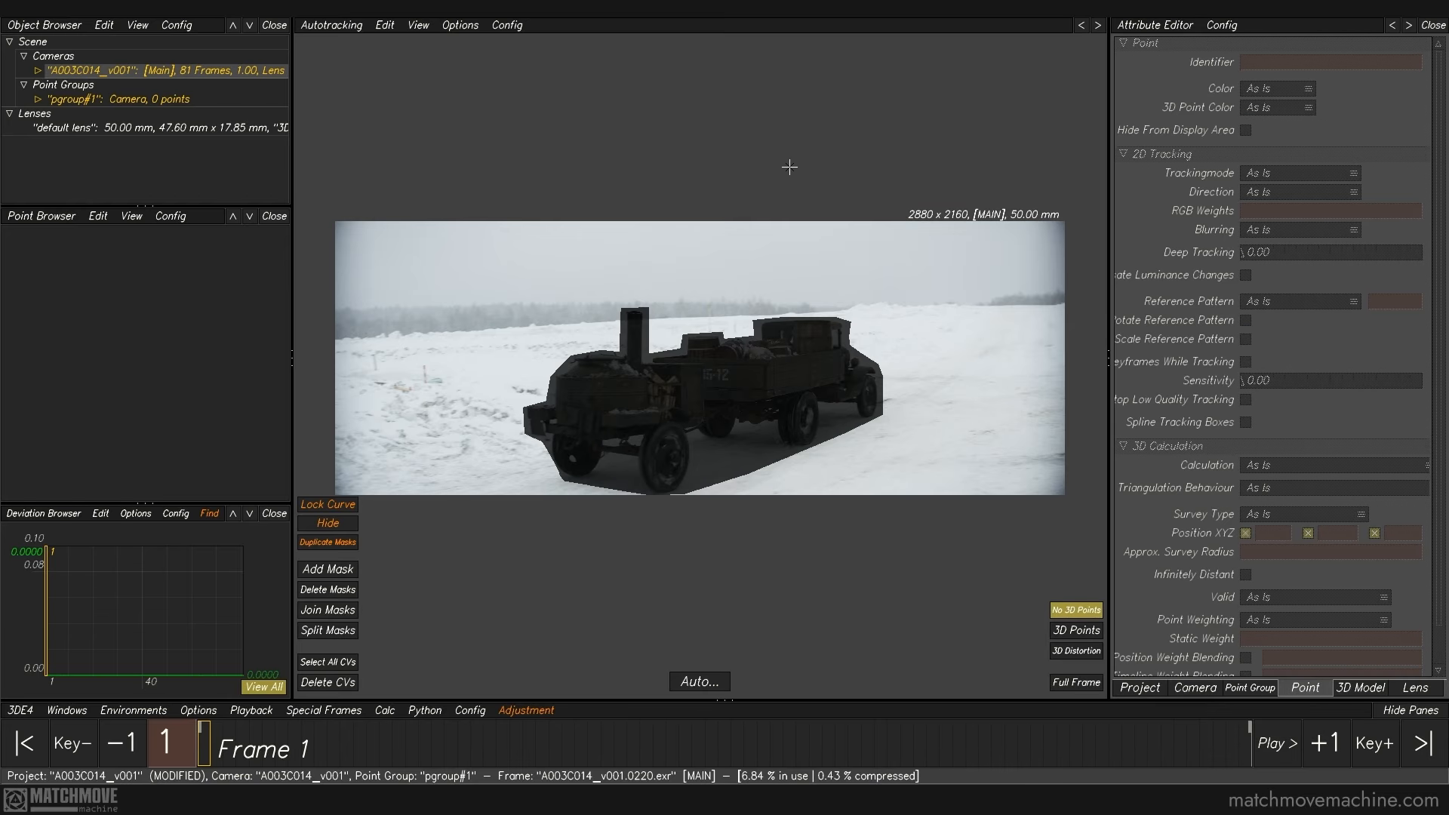
key("i")
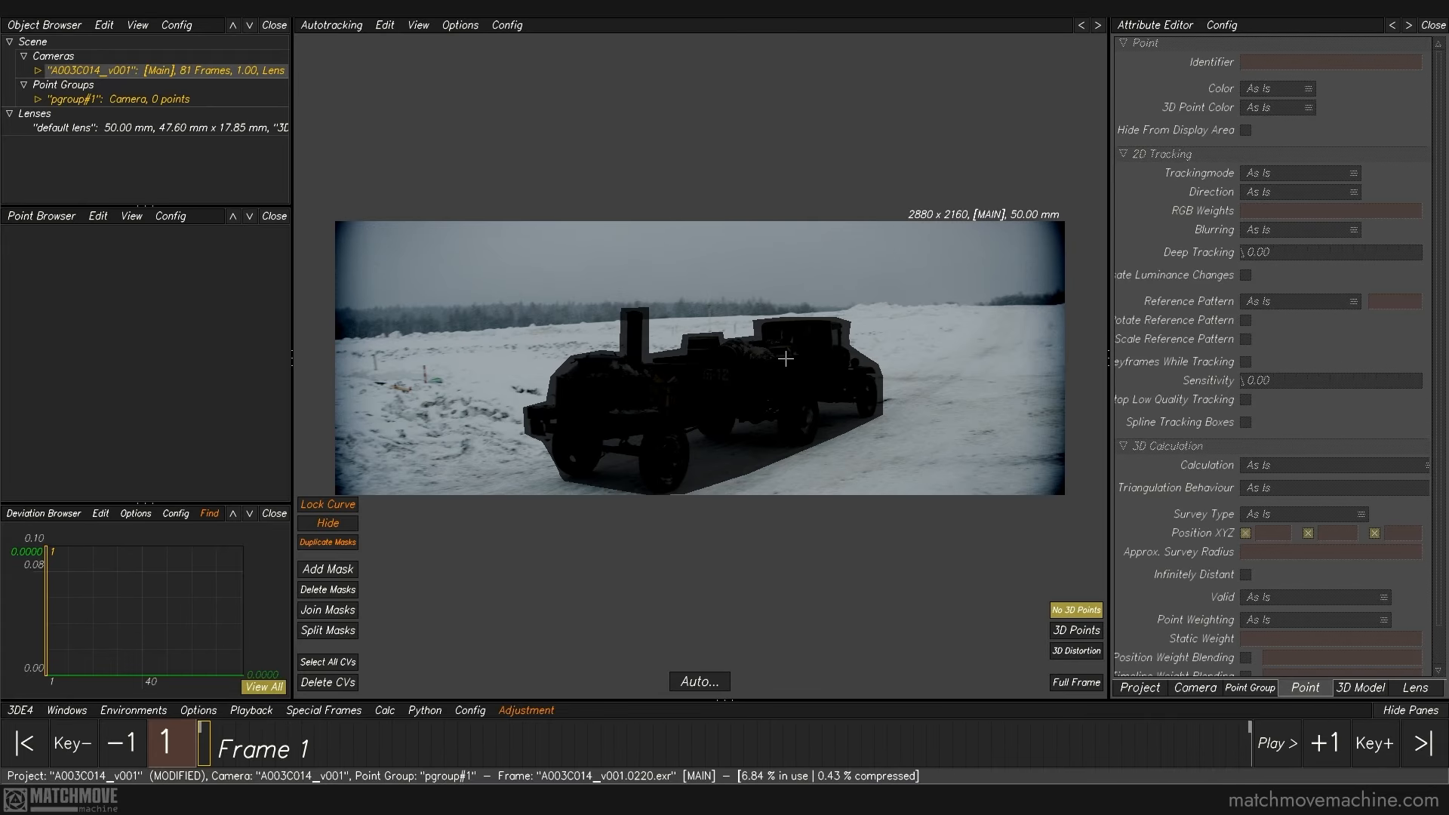
Step: Autotrack the contrast-adjusted footage again using the inverted image mask
left_click(689, 683)
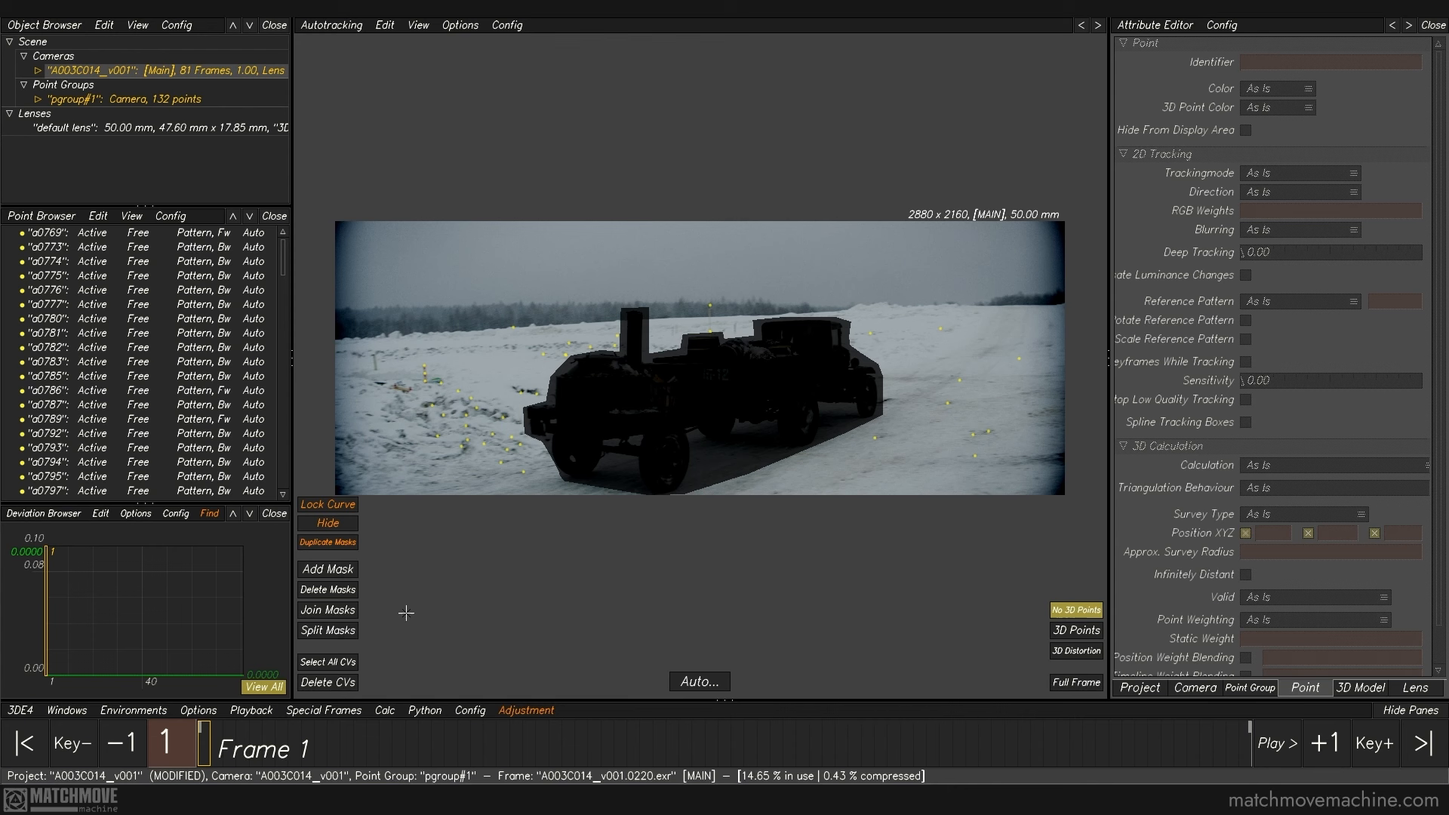
Step: Try calculating everything from scratch, inspect the camera path from several angles, and discard the result
left_click(387, 711)
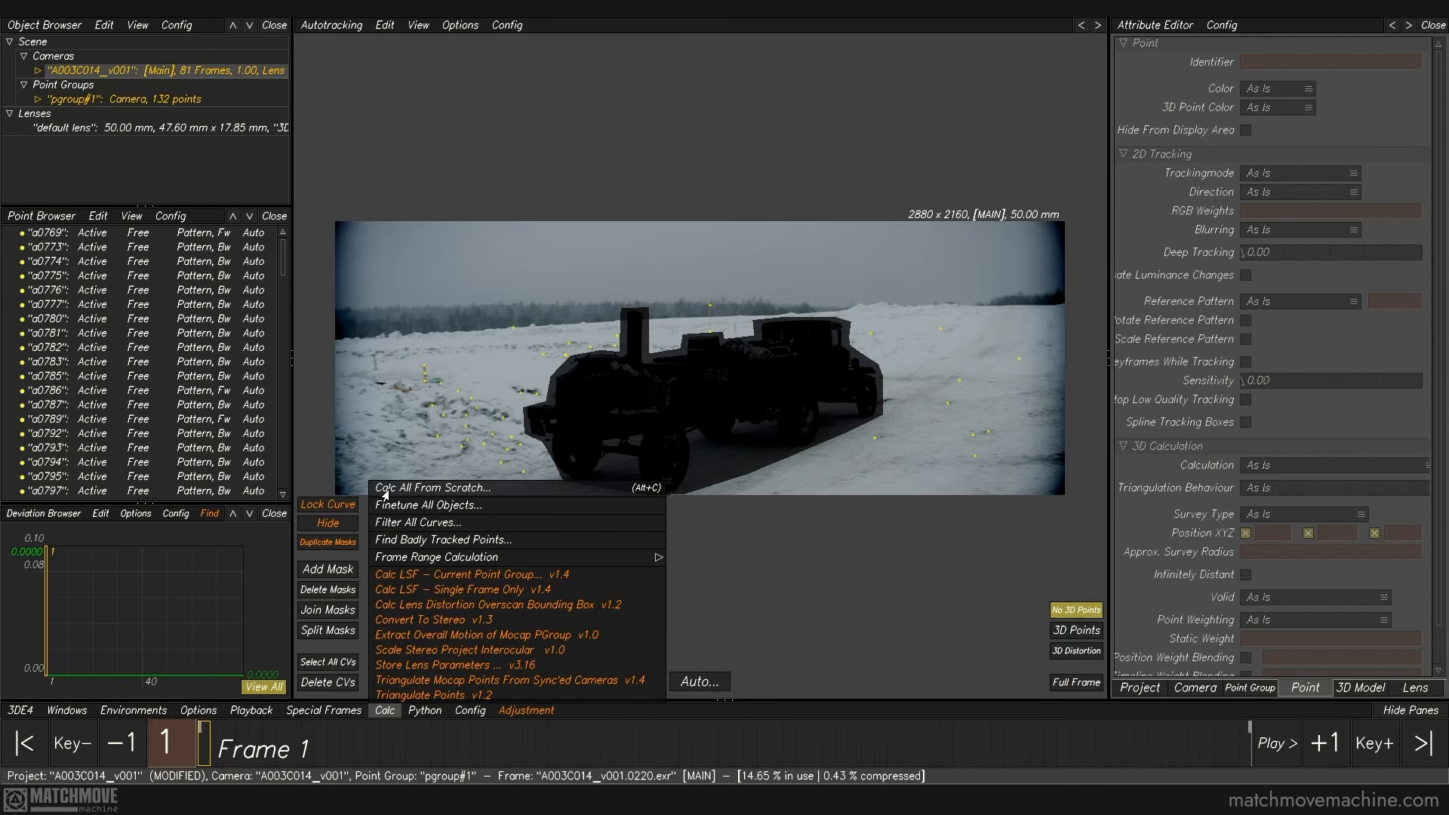
left_click(385, 490)
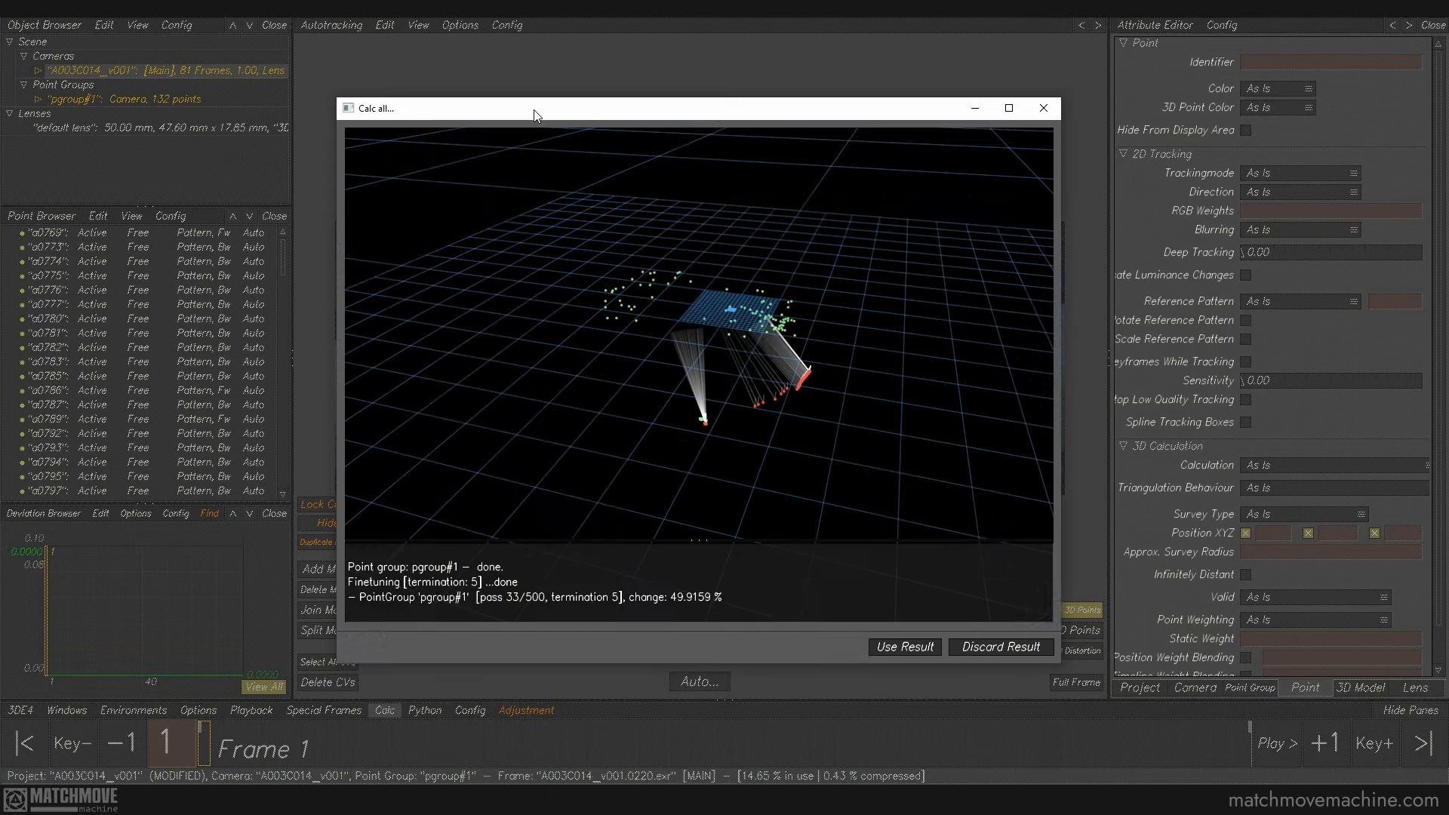
left_click_drag(613, 405, 793, 488)
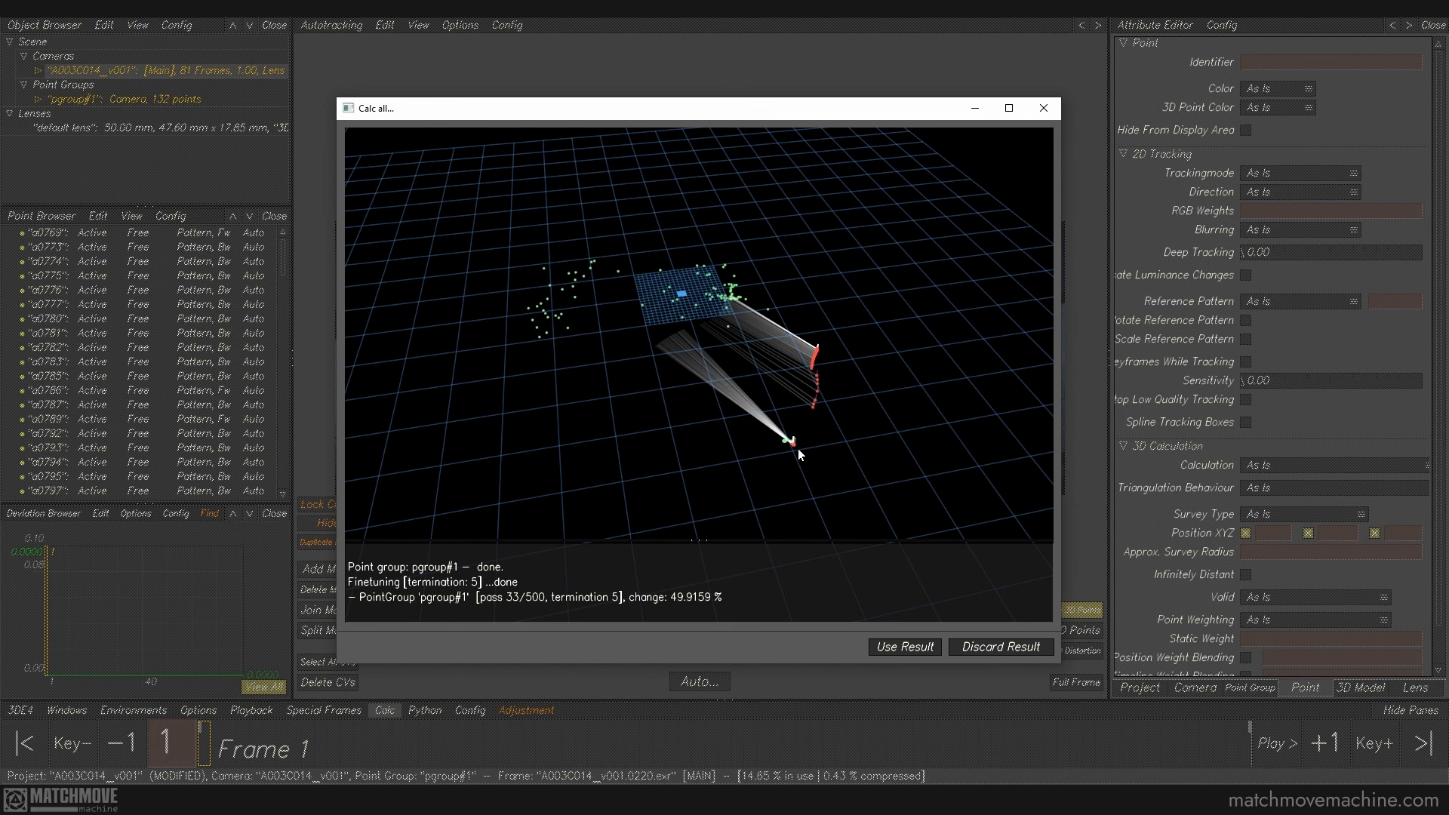
right_click_drag(754, 367, 862, 513)
left_click_drag(863, 513, 891, 422)
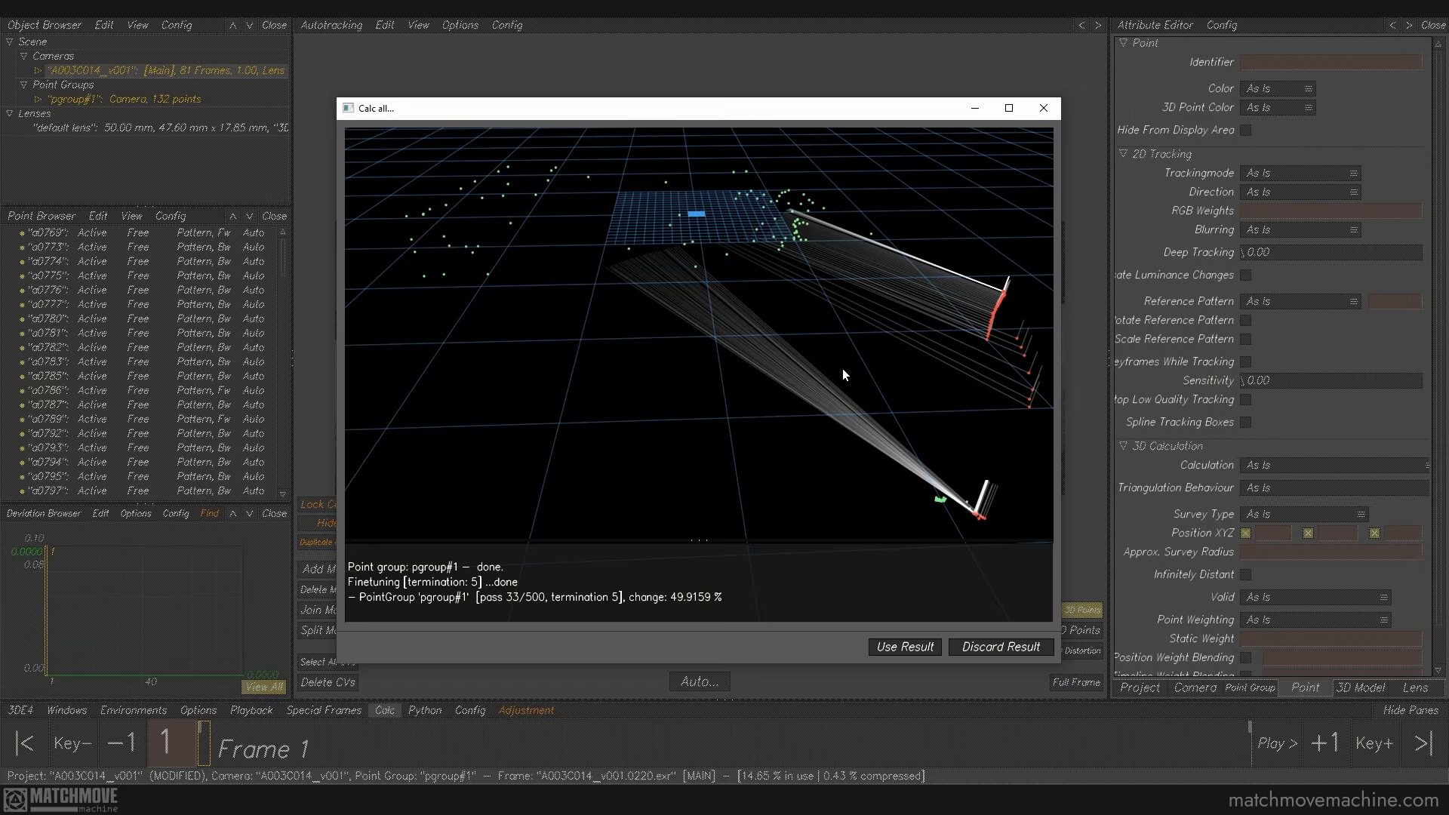
left_click_drag(842, 369, 807, 403)
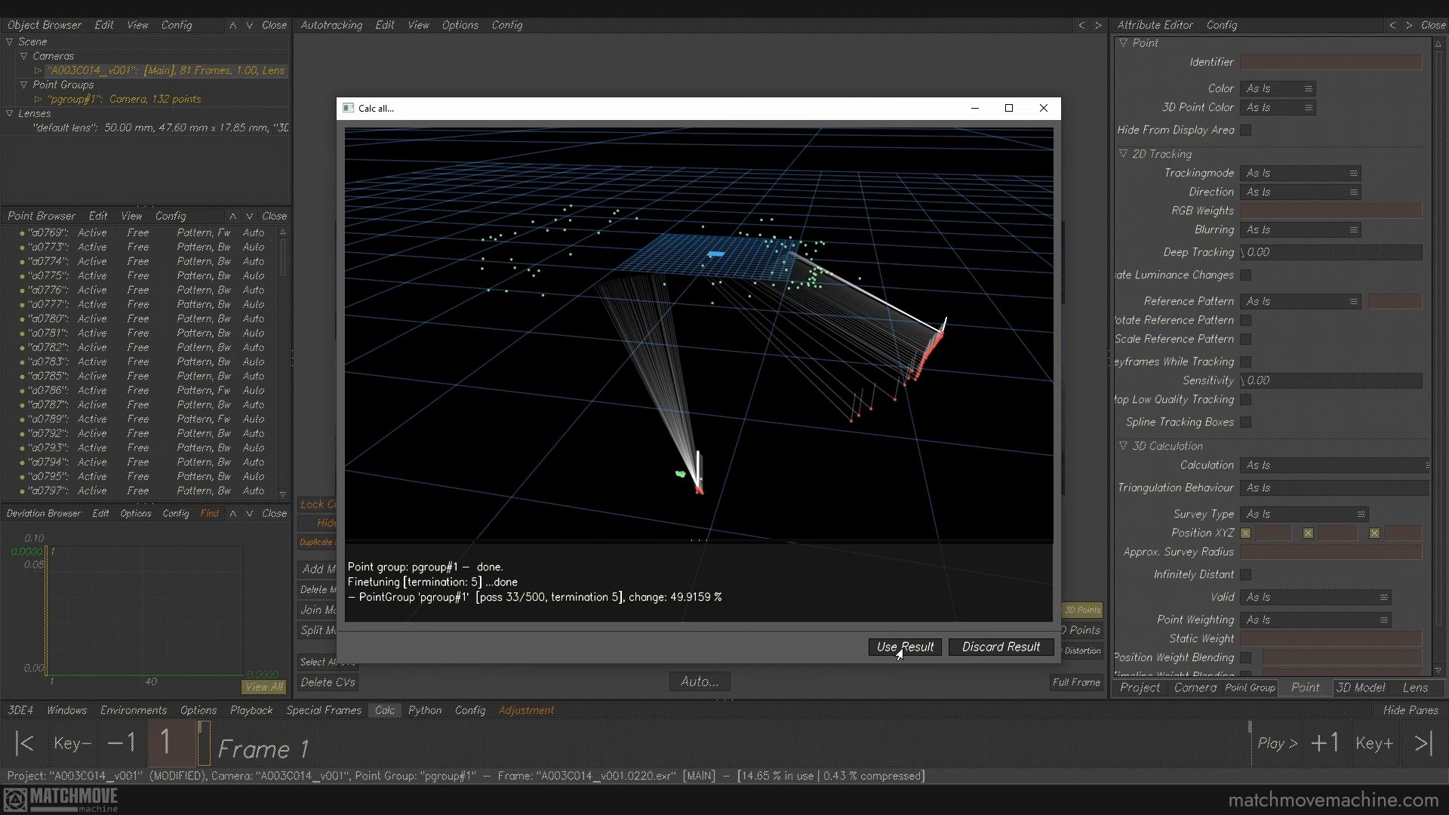
left_click(995, 647)
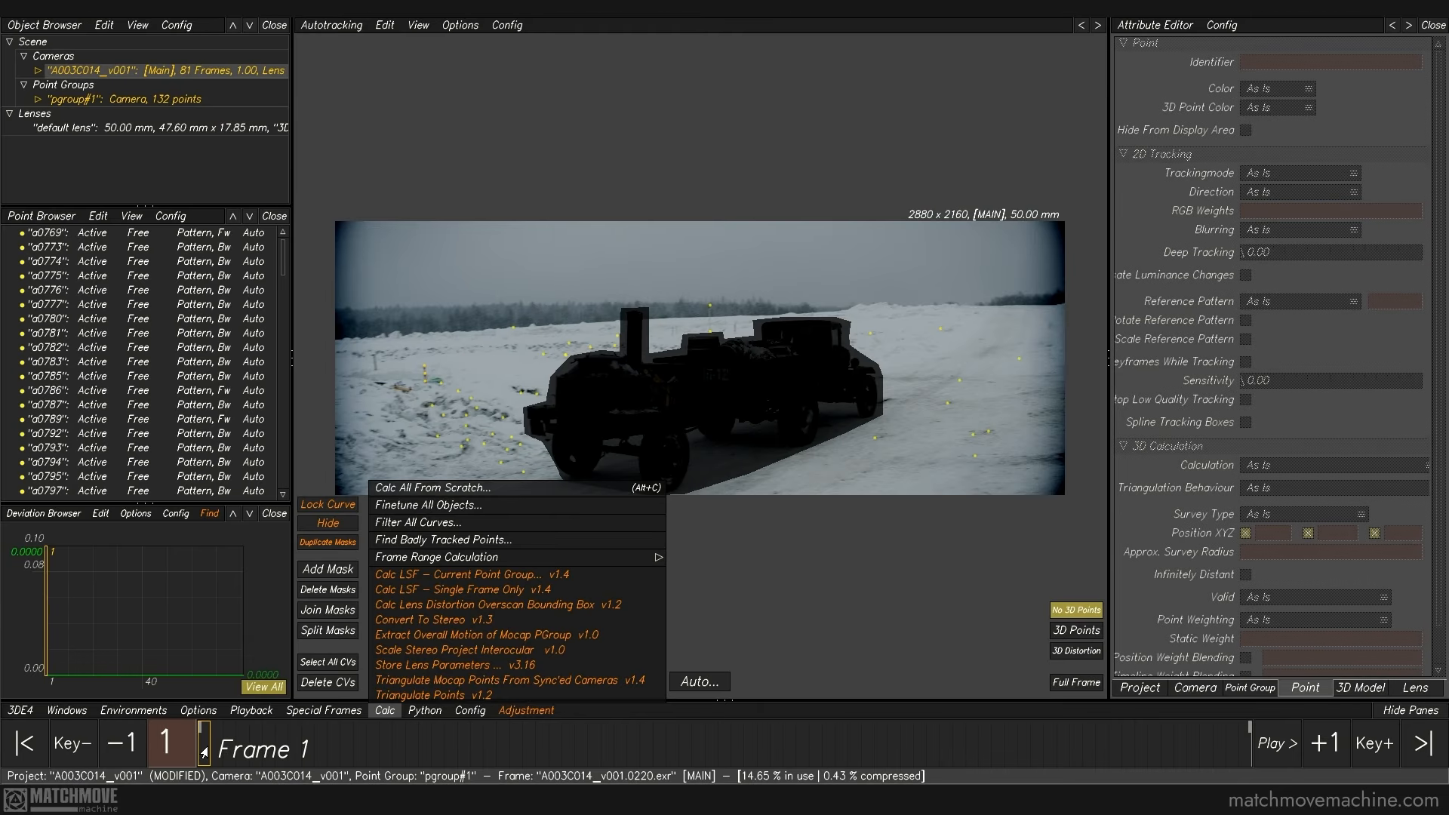
Step: Find badly tracked points with Automatically Tracked Points Only and Select Only, and review the selected points in the point list
mouse_move(203, 752)
left_mouse_down()
mouse_move(1207, 745)
mouse_move(204, 746)
left_mouse_up()
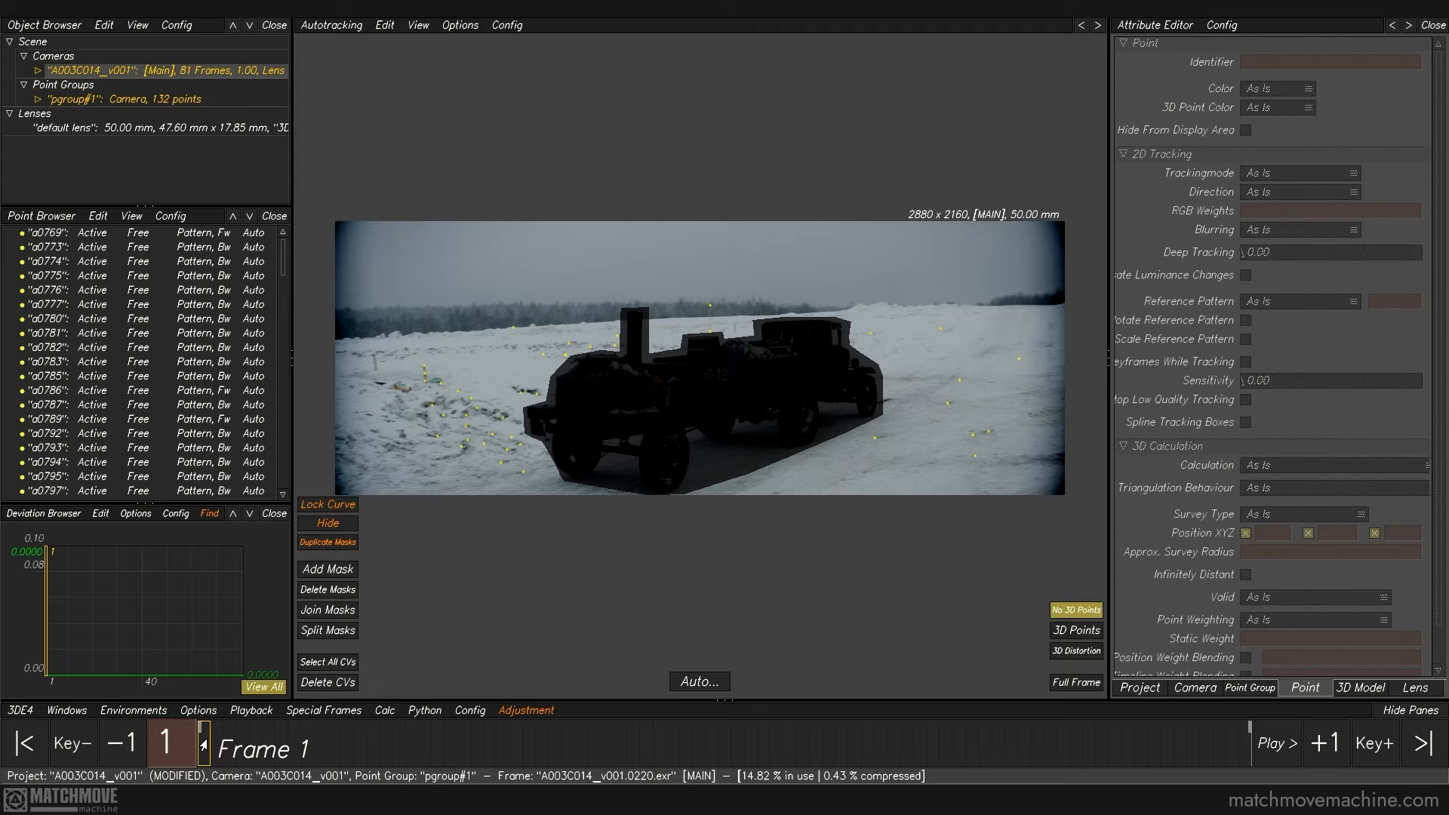
left_click(384, 711)
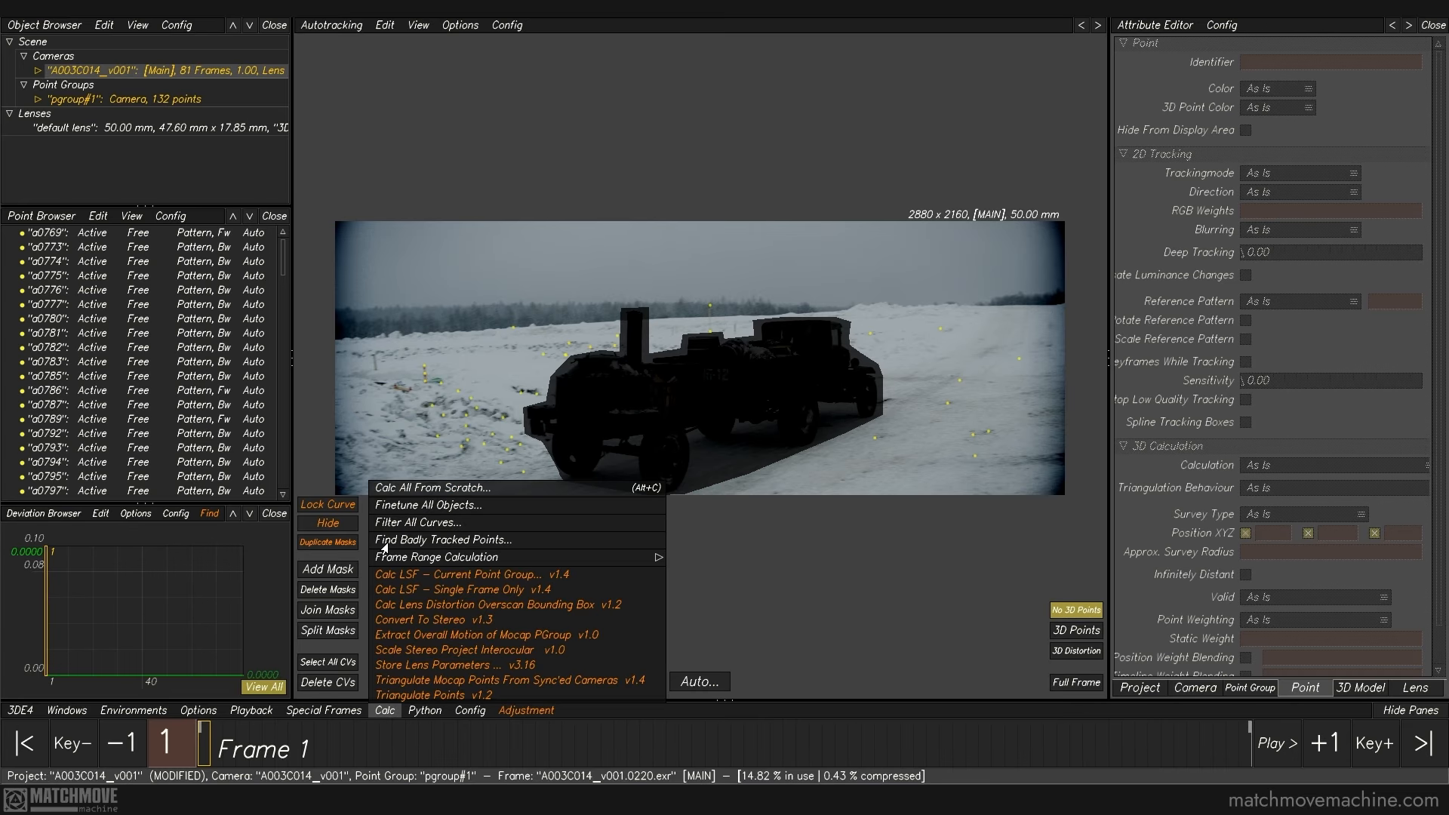
left_click(387, 540)
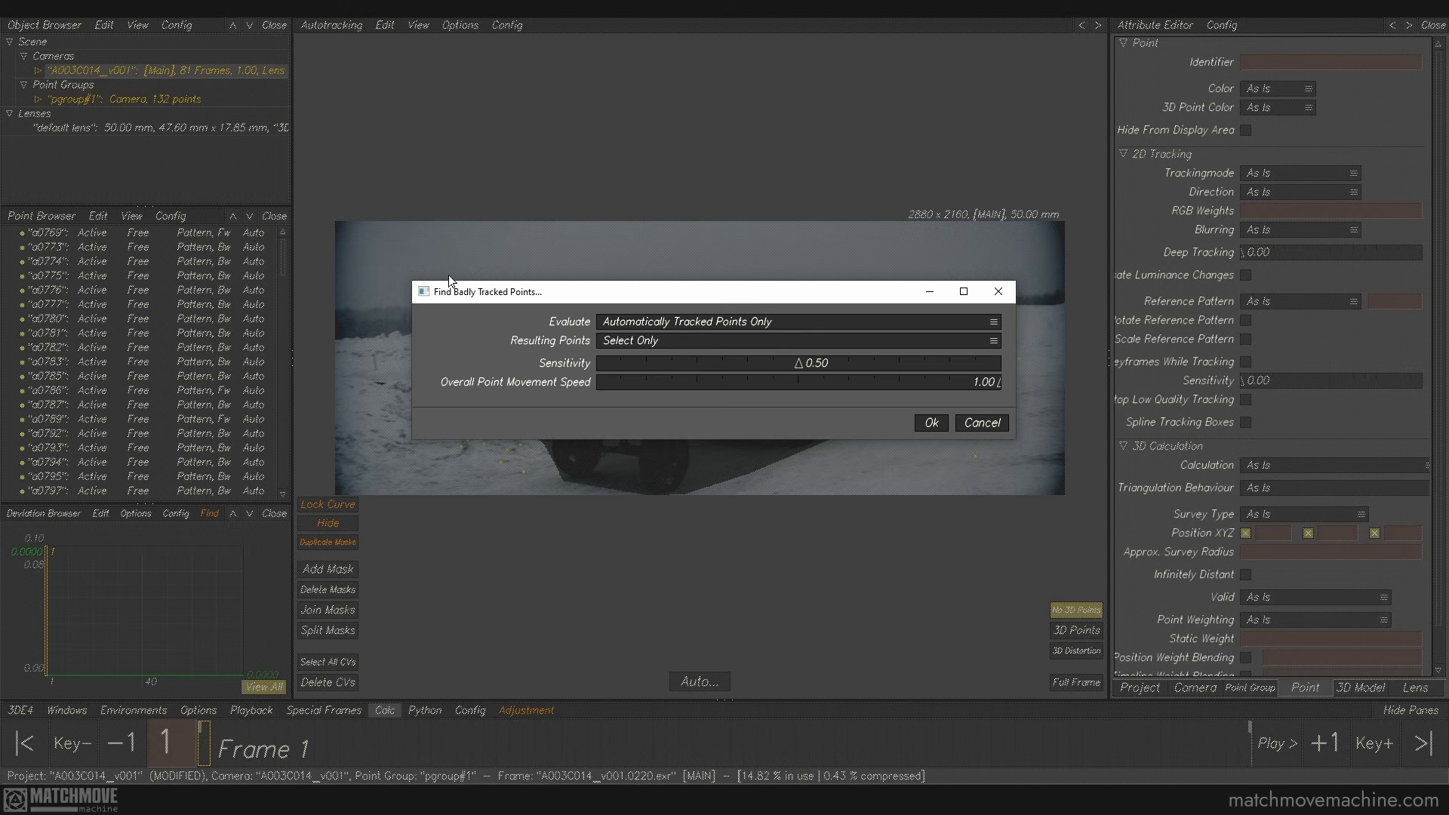
left_click(605, 326)
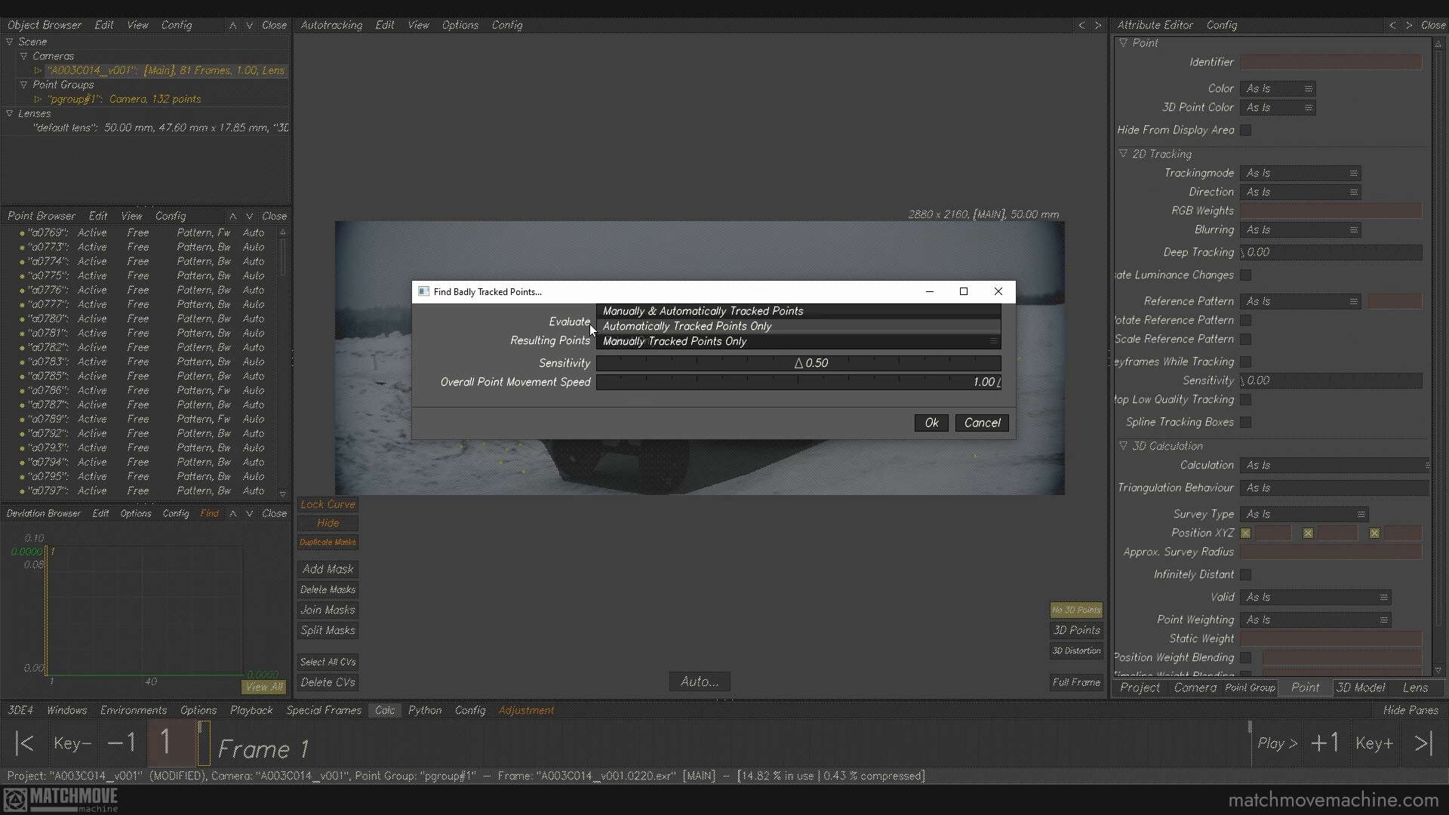
left_click(563, 329)
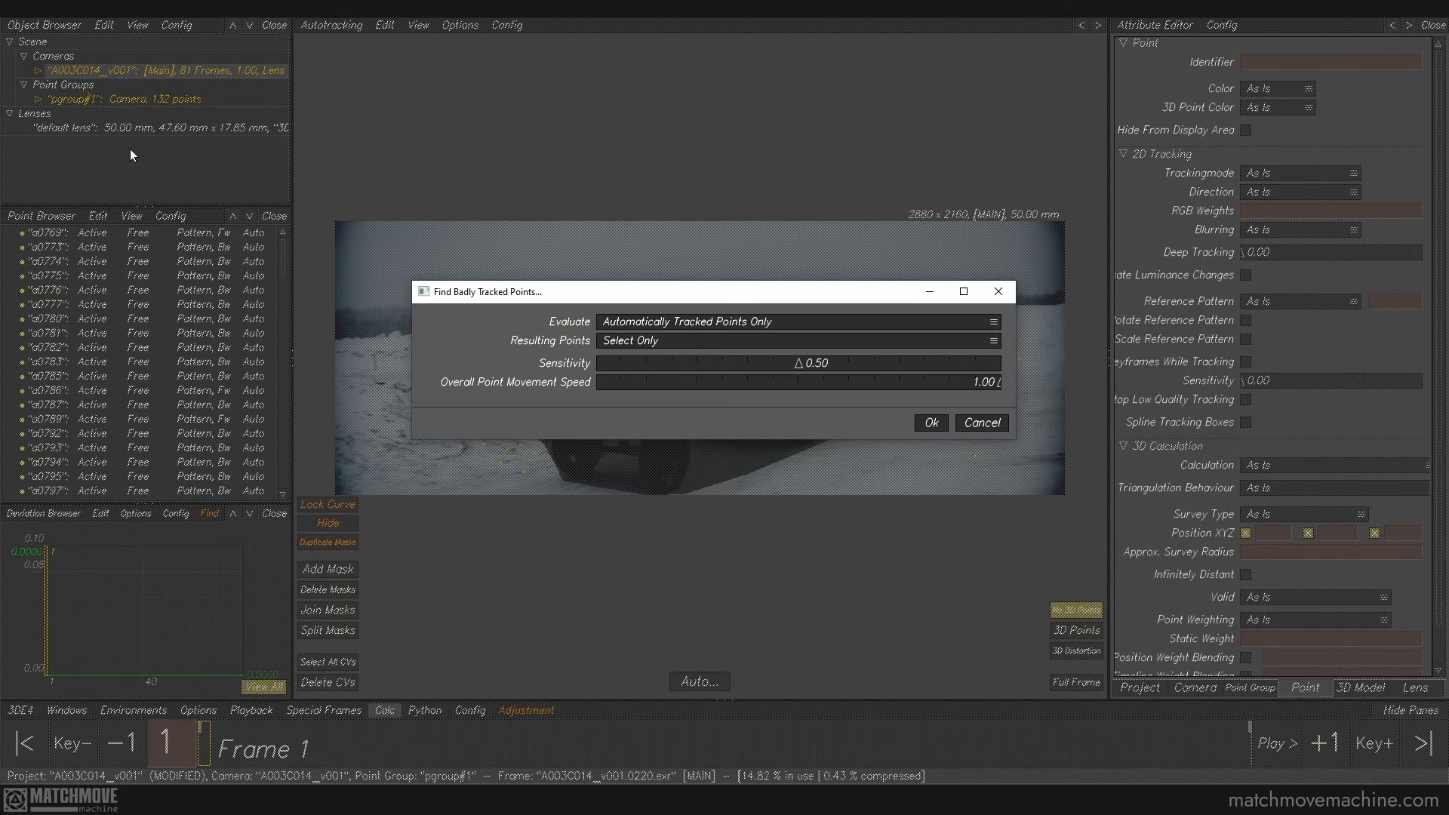
left_click(626, 342)
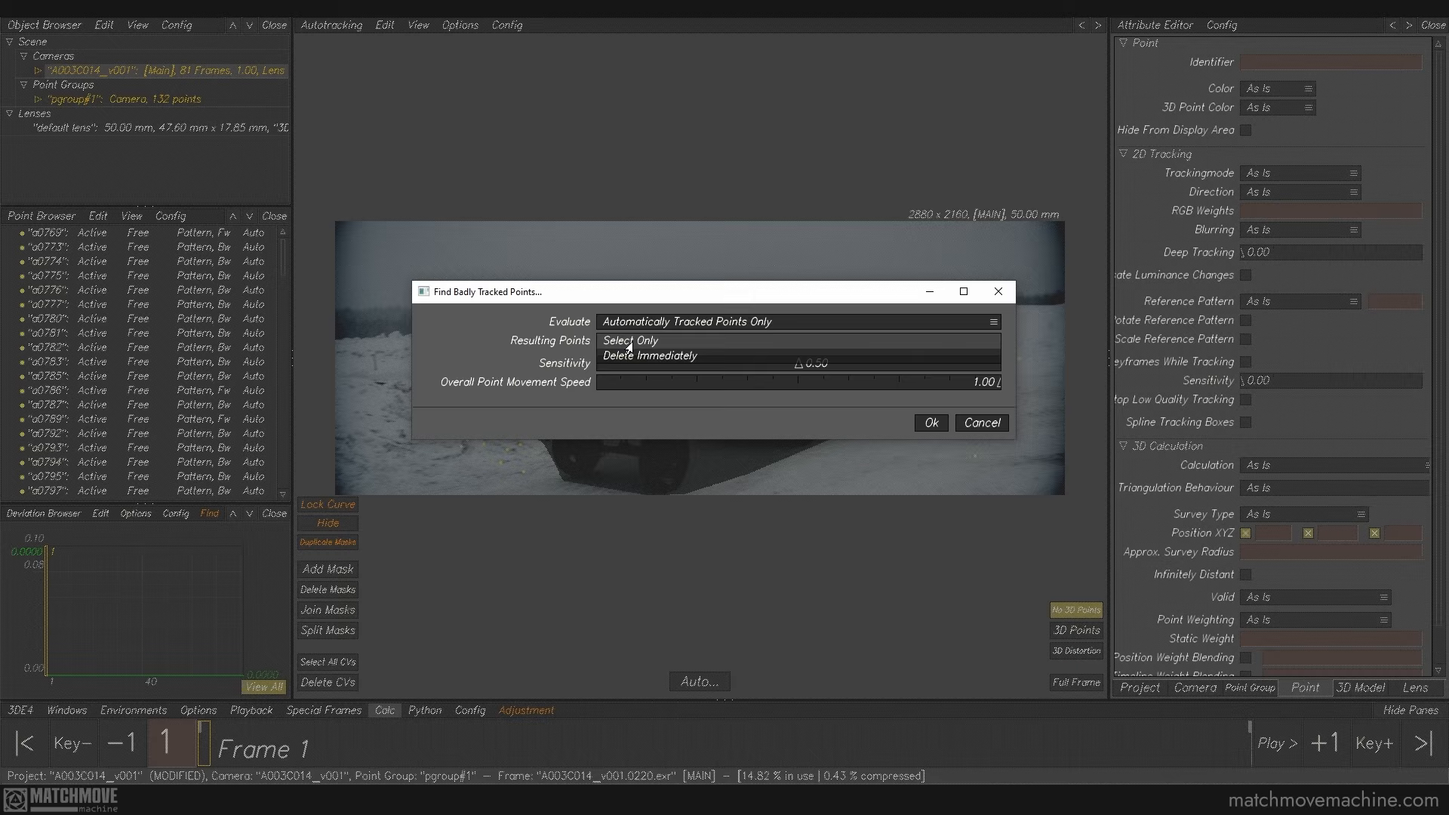
left_click(628, 343)
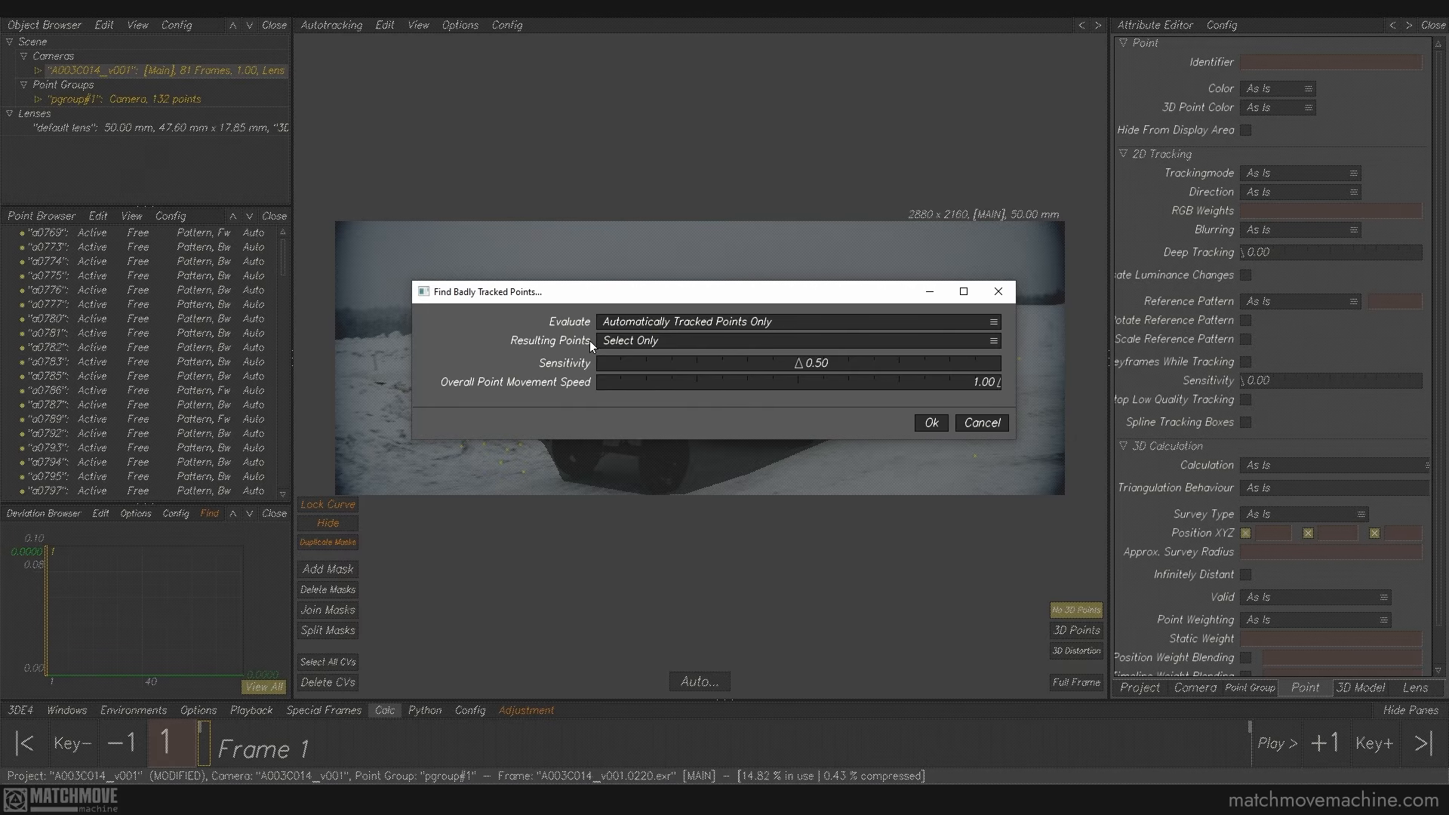
left_click(931, 423)
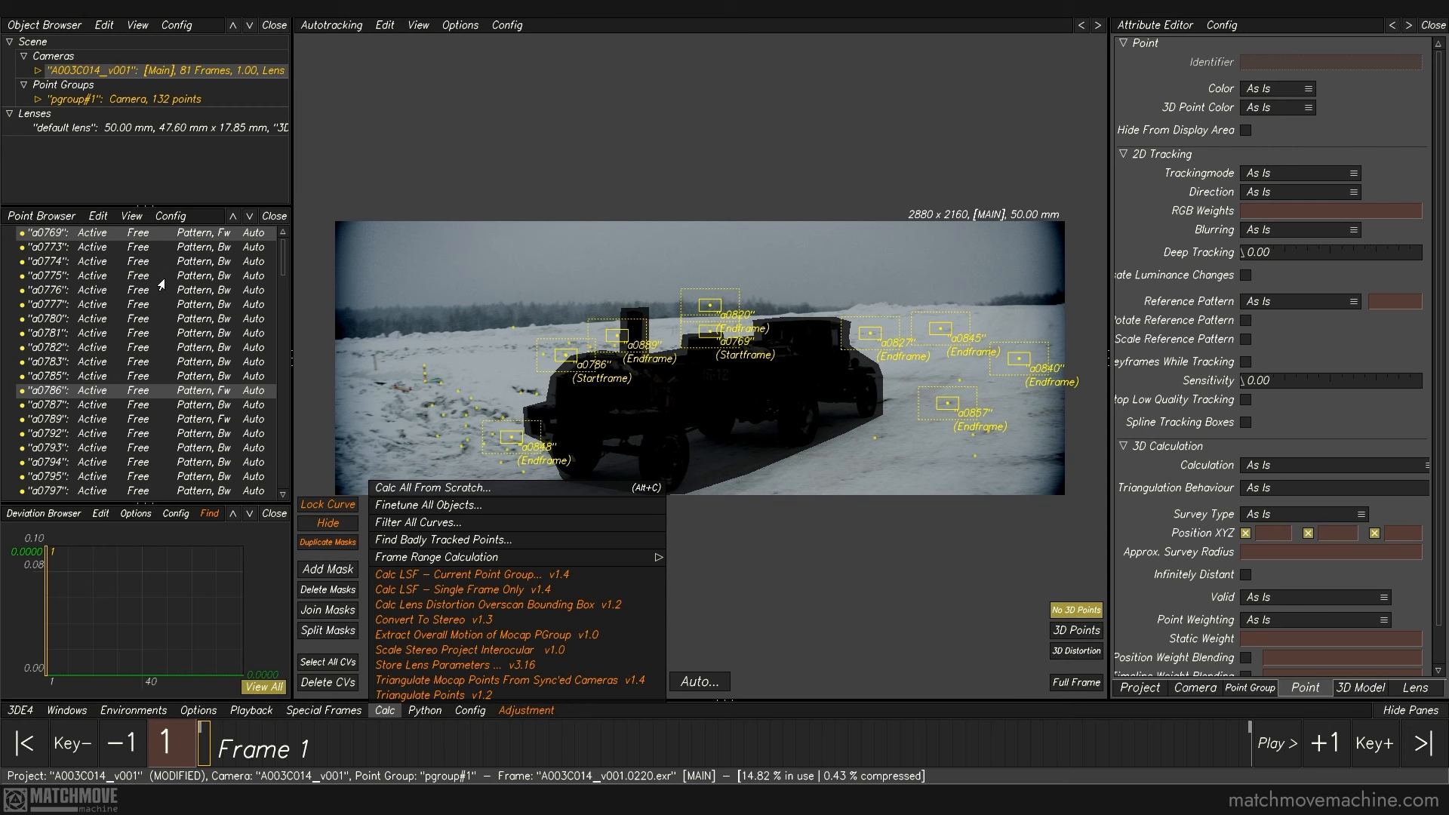
scroll(144, 271, "down", 2)
scroll(144, 270, "down", 15)
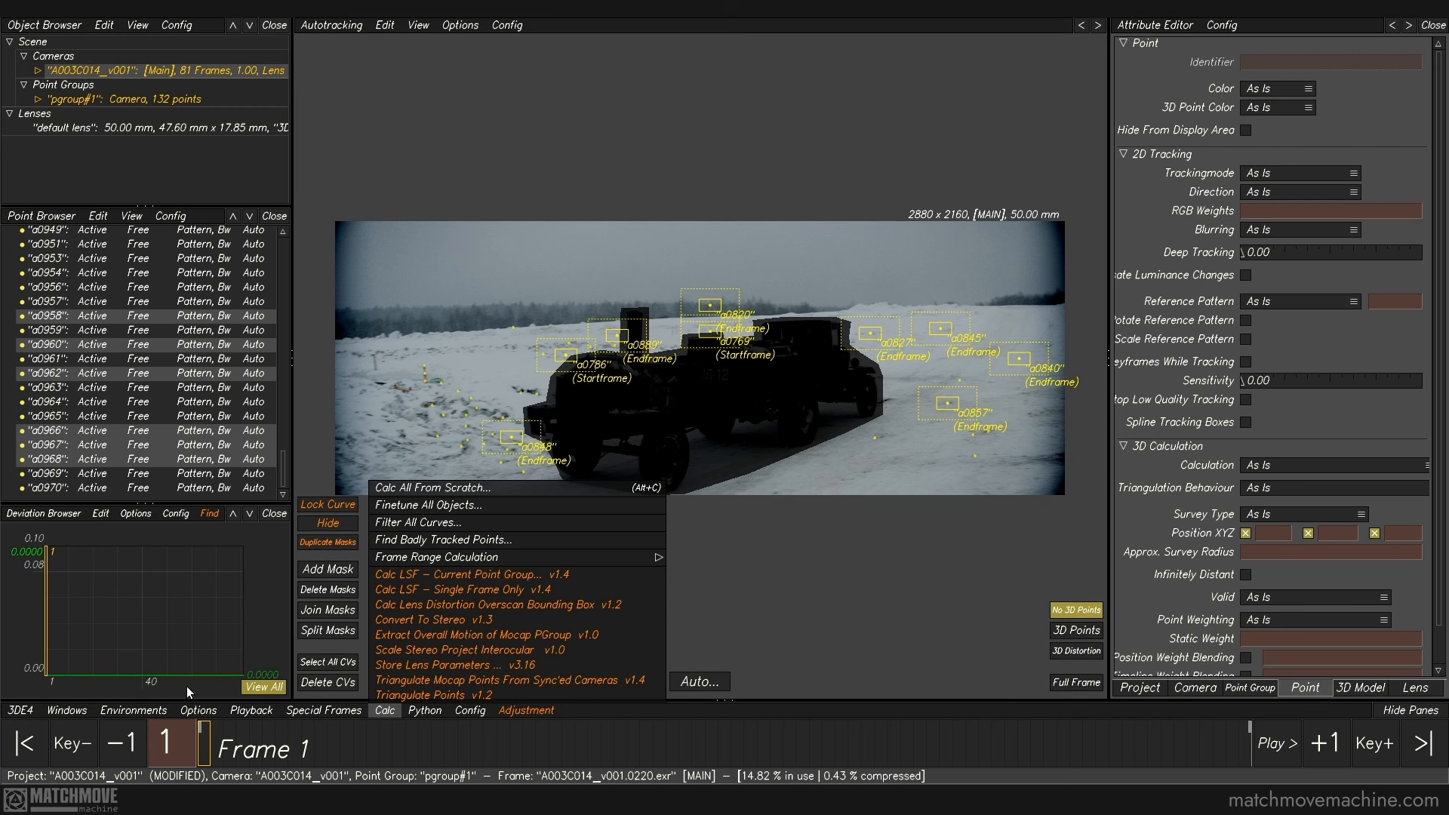
left_click(204, 743)
mouse_move(204, 743)
left_mouse_down()
mouse_move(1092, 751)
mouse_move(320, 751)
mouse_move(1039, 751)
mouse_move(332, 751)
mouse_move(843, 775)
mouse_move(1013, 751)
mouse_move(200, 751)
left_mouse_up()
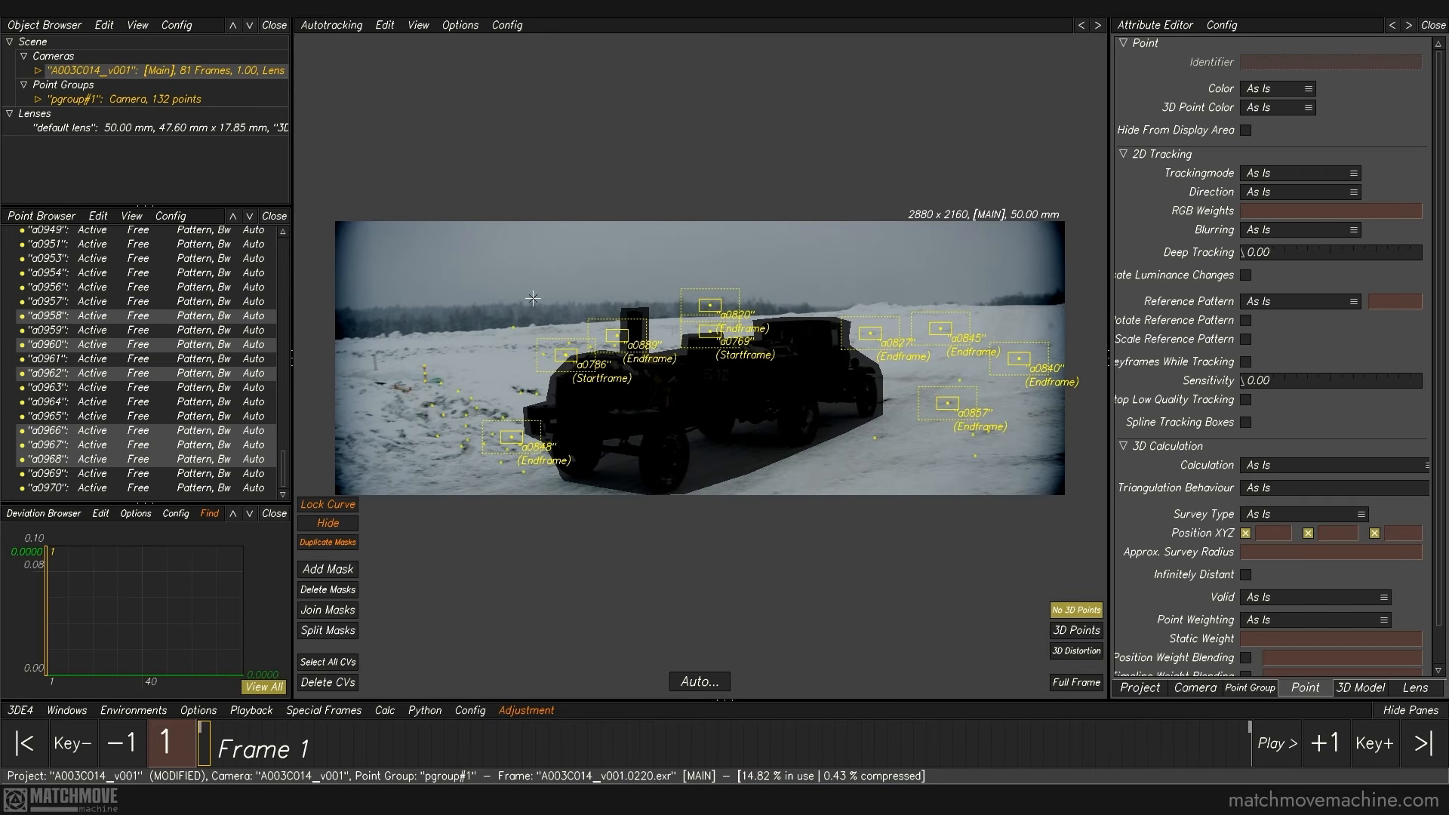
Step: Switch to the Manual Tracking controls and clear the point selection
left_click(336, 26)
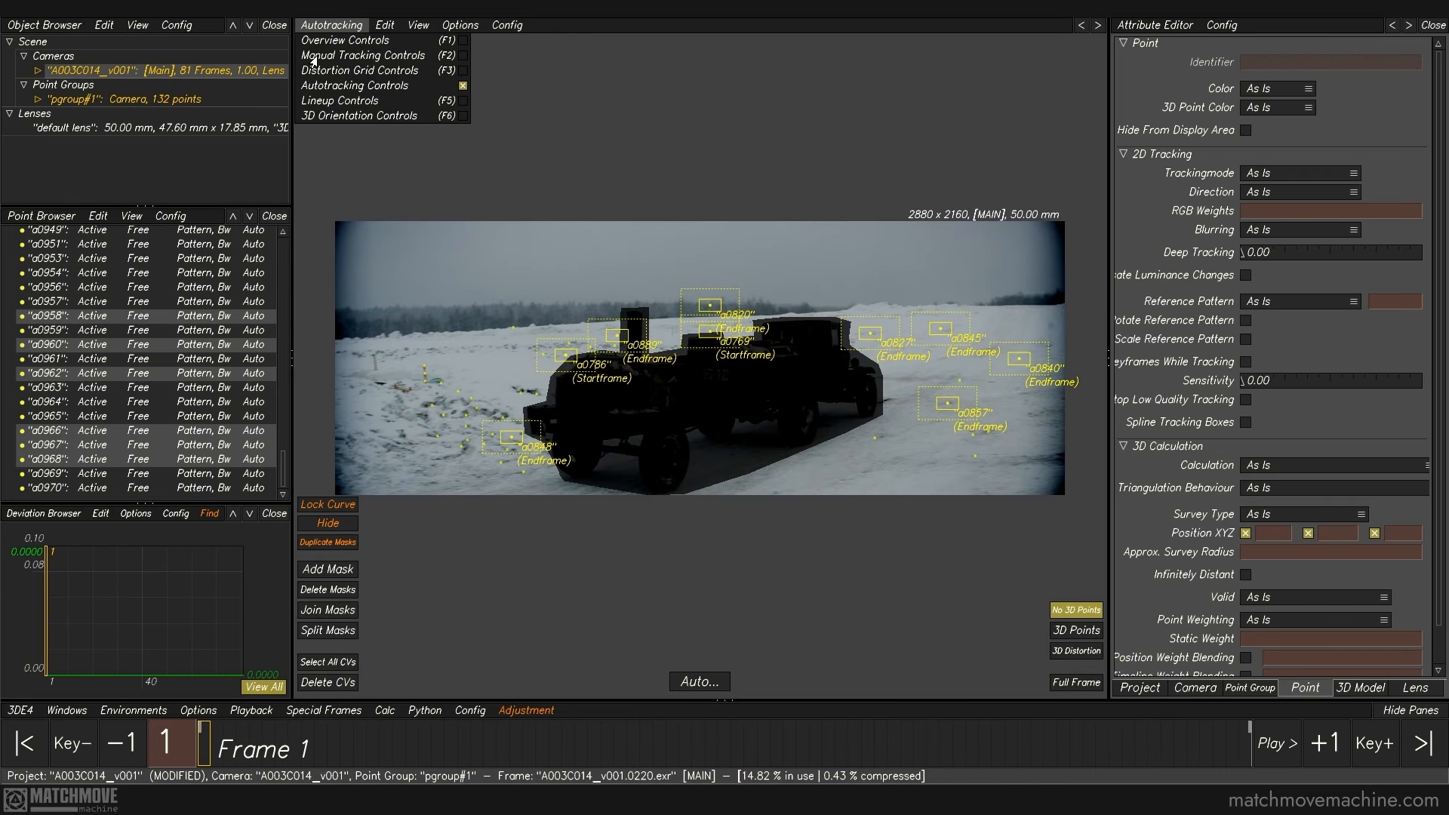
left_click(318, 58)
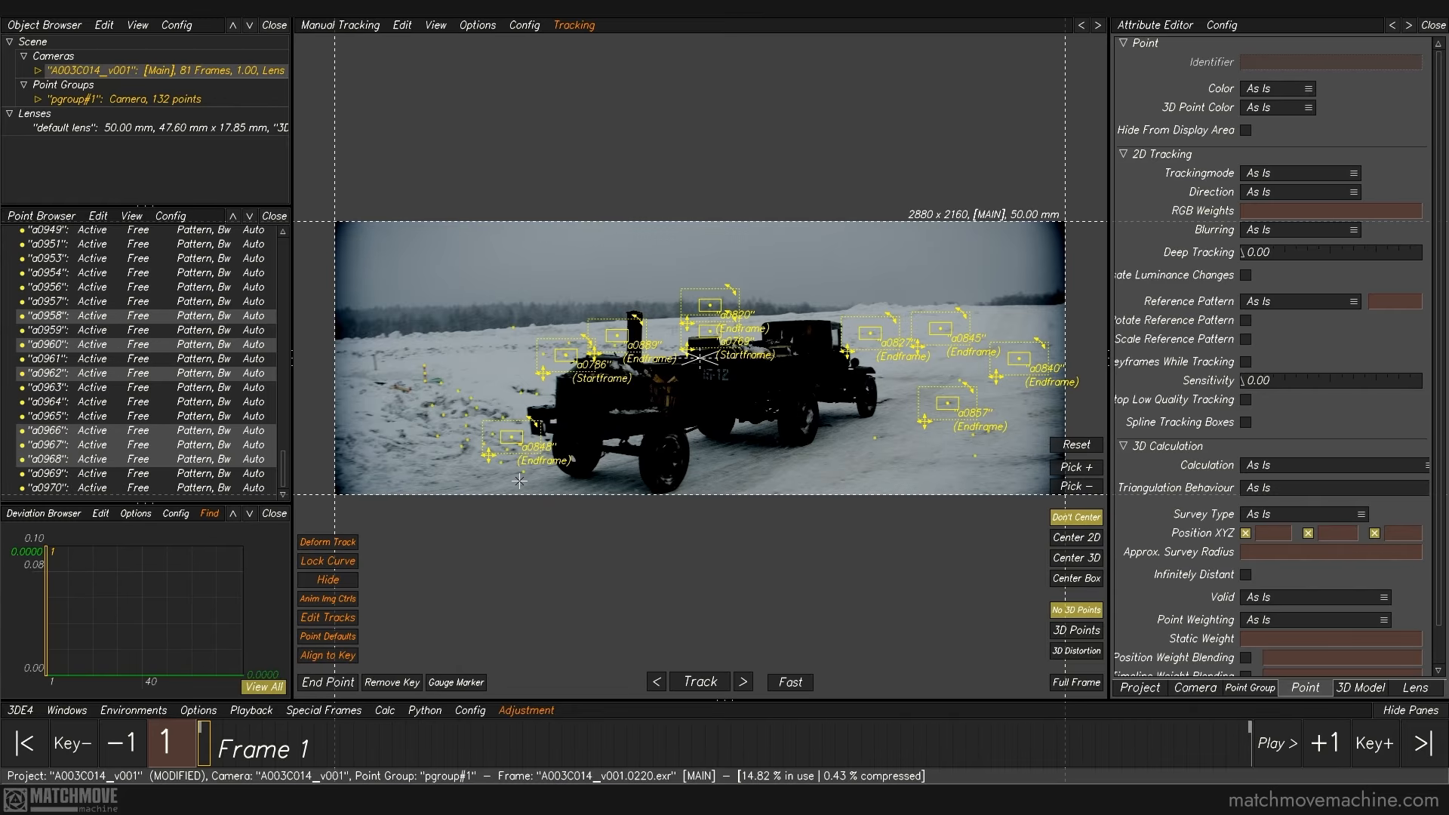
left_click(480, 115)
Step: Scrub through the shot and delete badly tracked points around the truck, including a0852 and a0786
left_click_drag(219, 751, 286, 754)
left_click(567, 474)
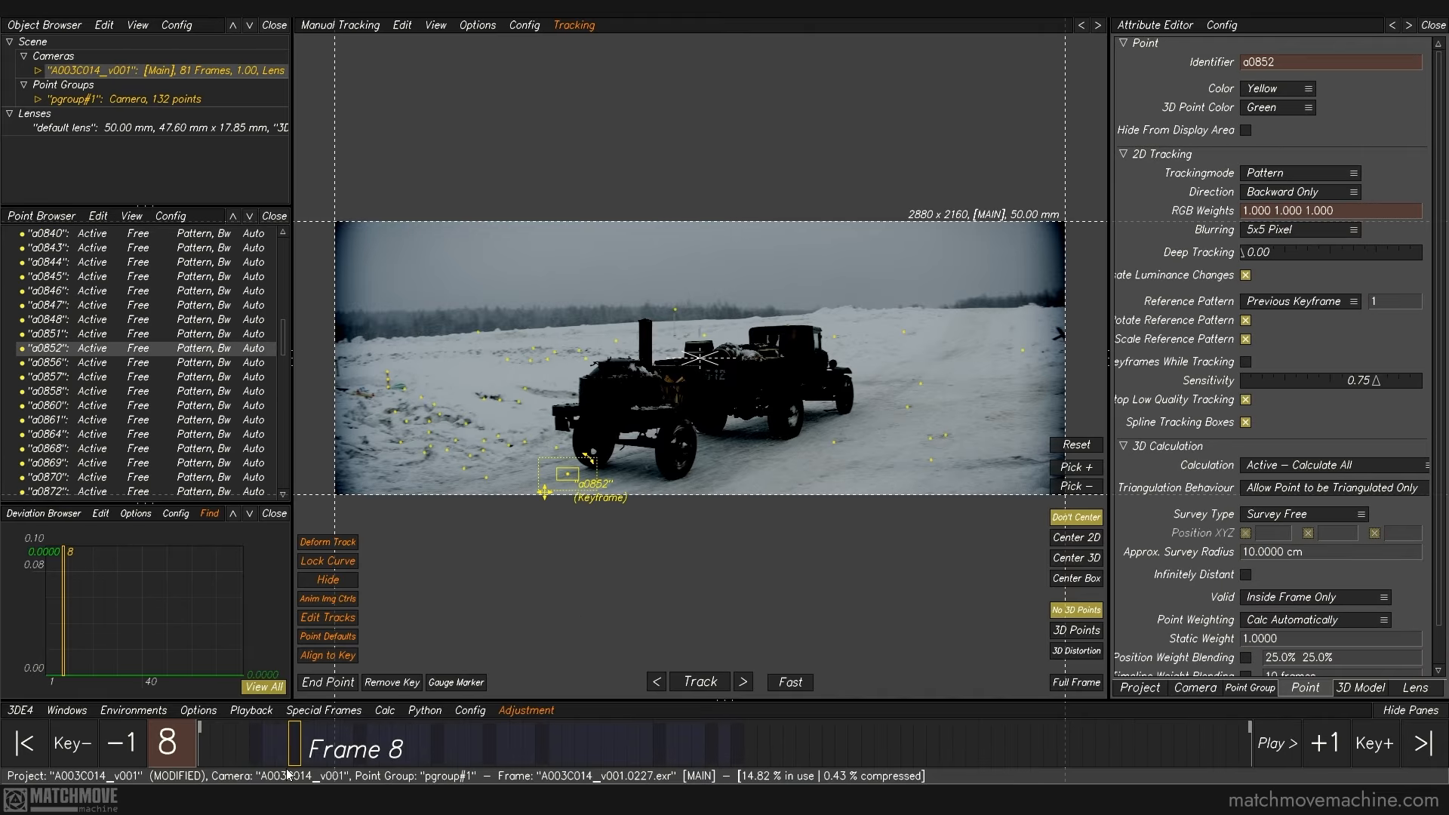
left_click_drag(291, 755, 501, 755)
key("Delete")
left_click(625, 462)
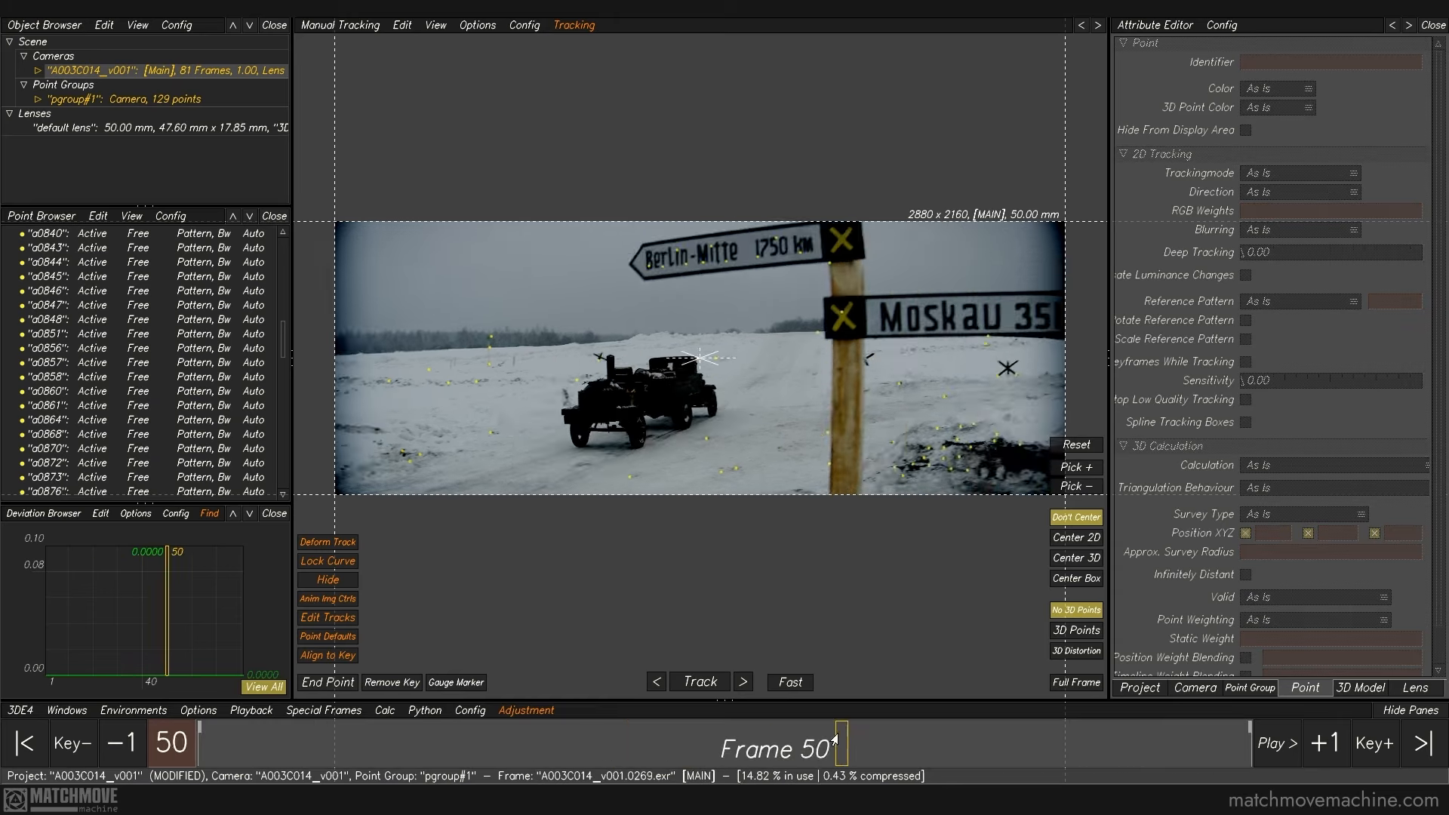
left_click_drag(846, 748, 620, 747)
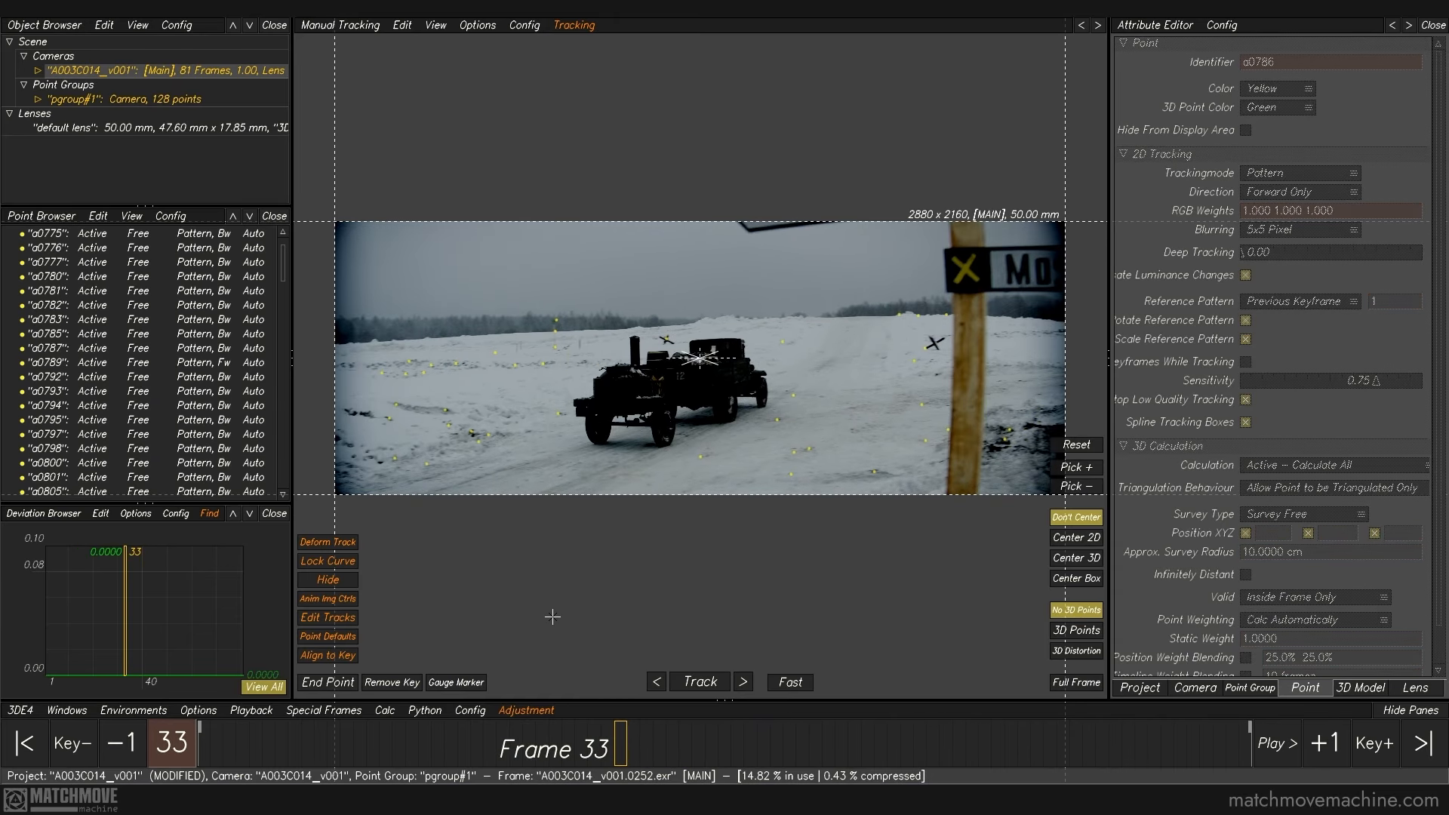
Step: Go to frame 59 and delete the bad point a0946 on the Moskau signpost
mouse_move(620, 748)
left_mouse_down()
mouse_move(899, 747)
mouse_move(833, 747)
mouse_move(790, 770)
mouse_move(620, 747)
mouse_move(425, 747)
mouse_move(1266, 724)
mouse_move(880, 732)
mouse_move(957, 734)
left_mouse_up()
left_click(970, 326)
key("Delete")
left_click(765, 513)
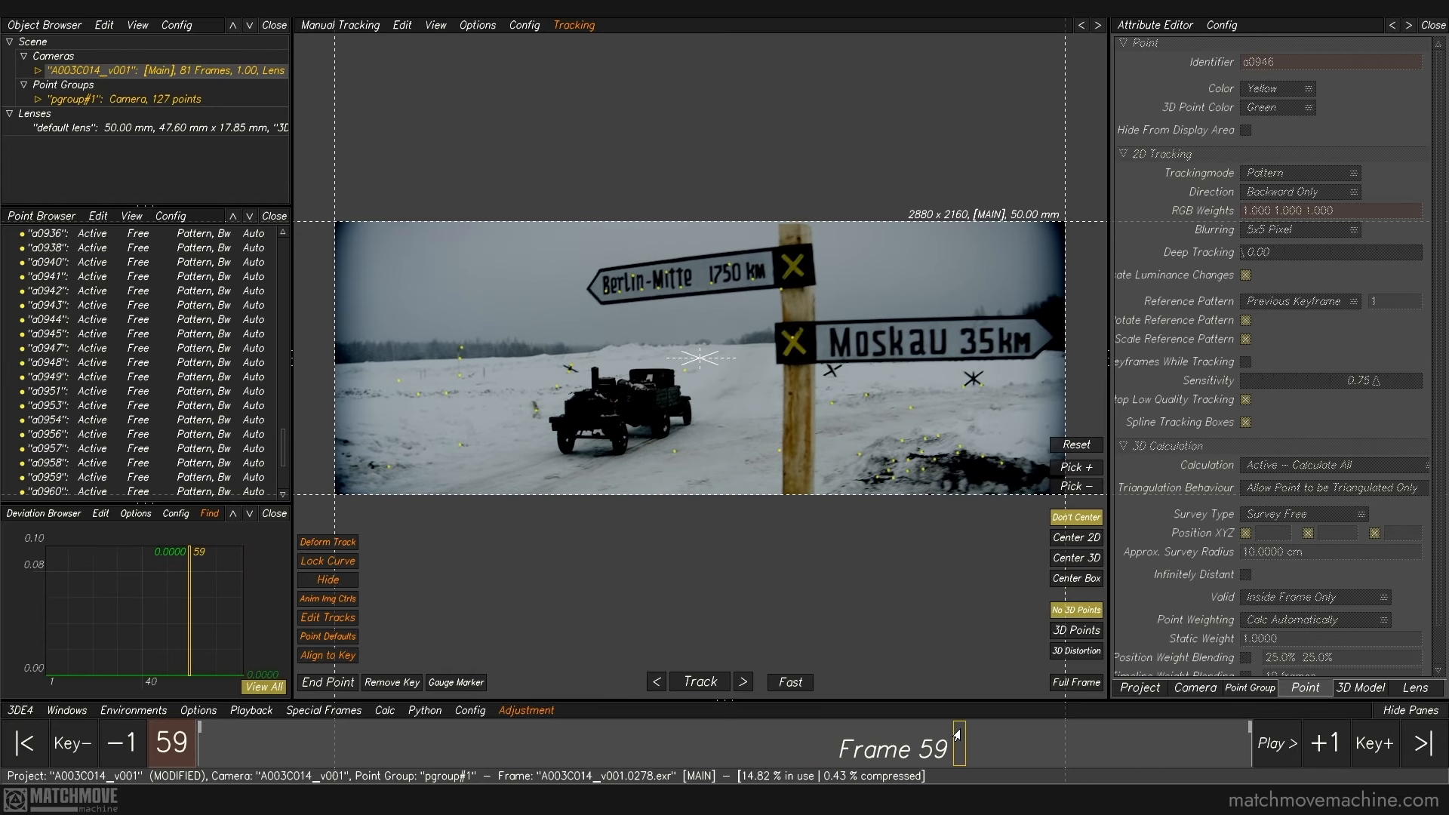
Step: Turn on Show Tracking Curves and display the curve of point a0857 on the snow
left_click(435, 24)
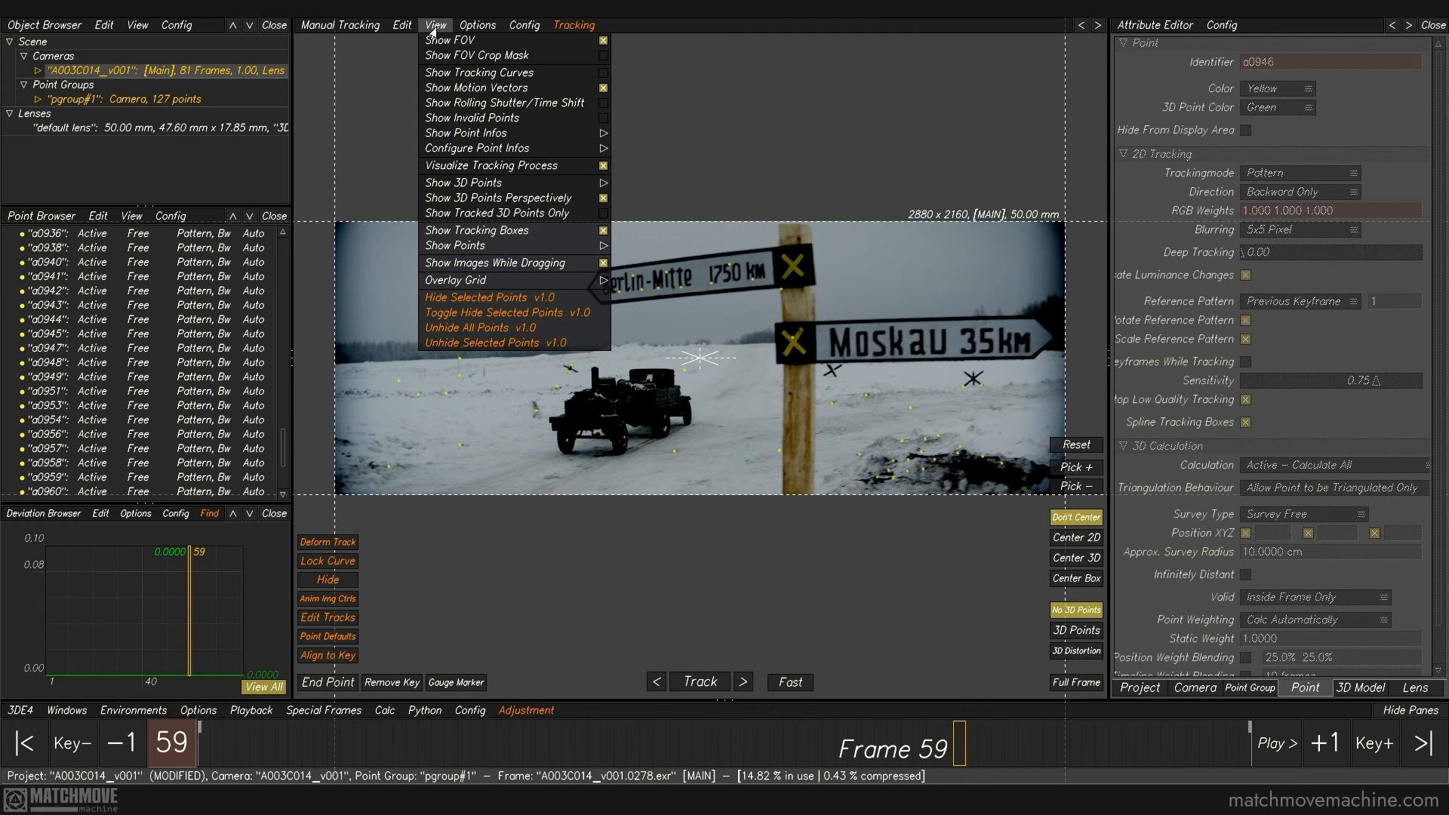
left_click(436, 76)
left_click(641, 494)
left_click(674, 452)
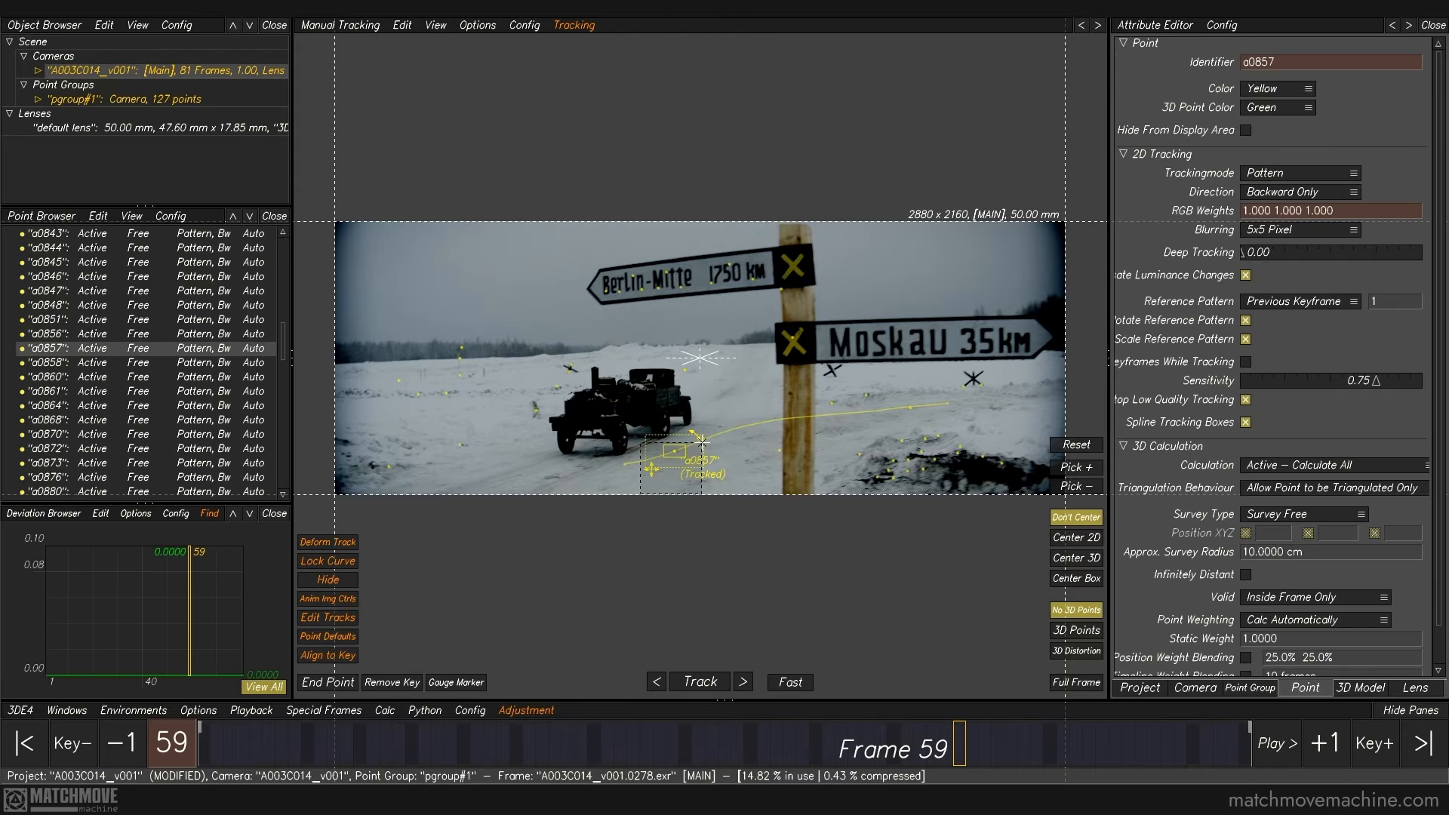
Step: Delete the bad points around the signpost in the last frames, including a0958 and a0969
mouse_move(954, 750)
left_mouse_down()
mouse_move(1168, 755)
mouse_move(266, 751)
mouse_move(1252, 757)
mouse_move(202, 751)
mouse_move(1252, 751)
mouse_move(203, 751)
mouse_move(1039, 751)
mouse_move(1155, 710)
mouse_move(1226, 705)
left_mouse_up()
left_click_drag(786, 386, 808, 396)
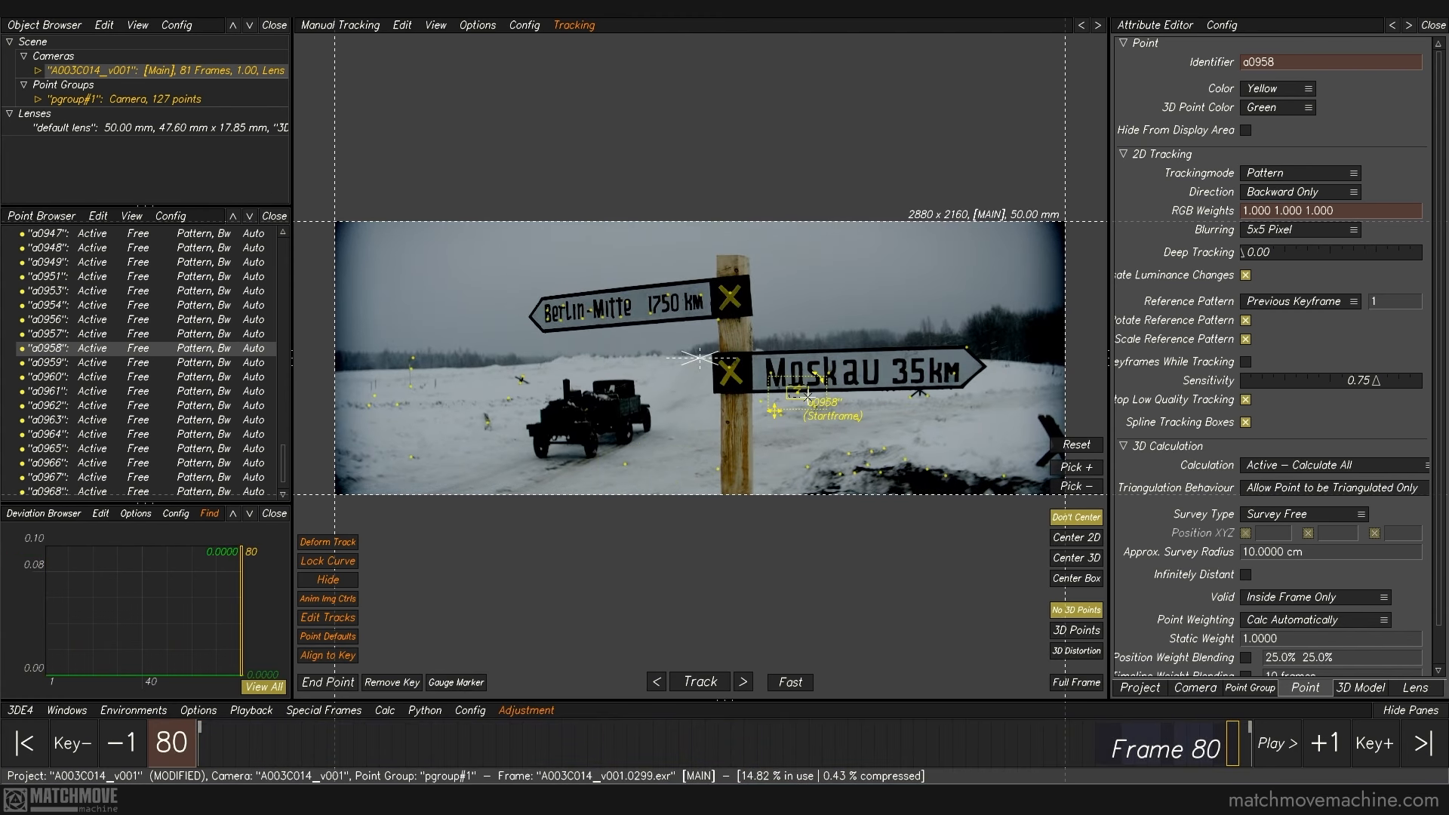
left_click_drag(1201, 744, 1242, 744)
key("Delete")
left_click(710, 413)
left_click(967, 348, "ctrl")
key("Delete")
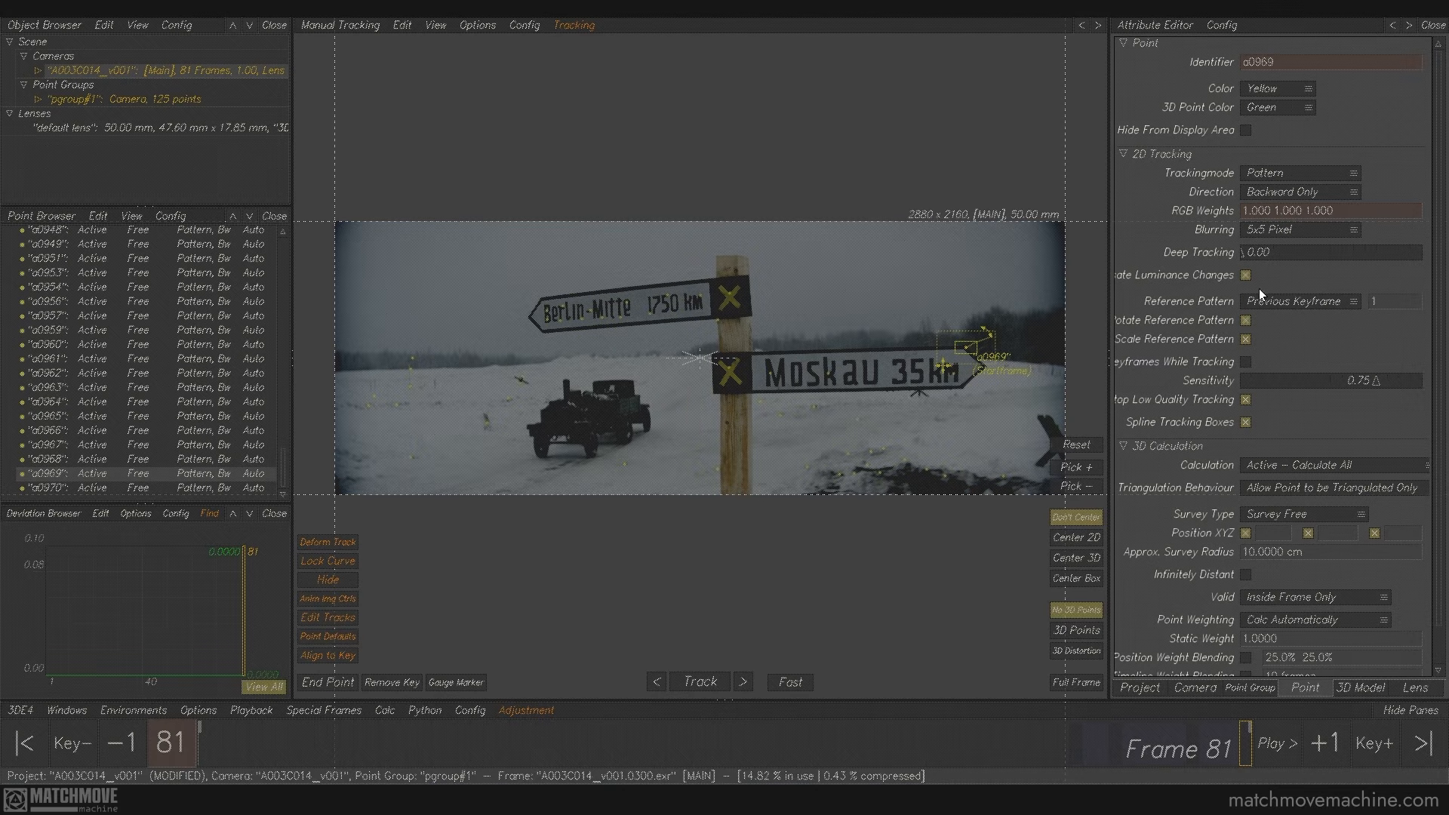
left_click(789, 449)
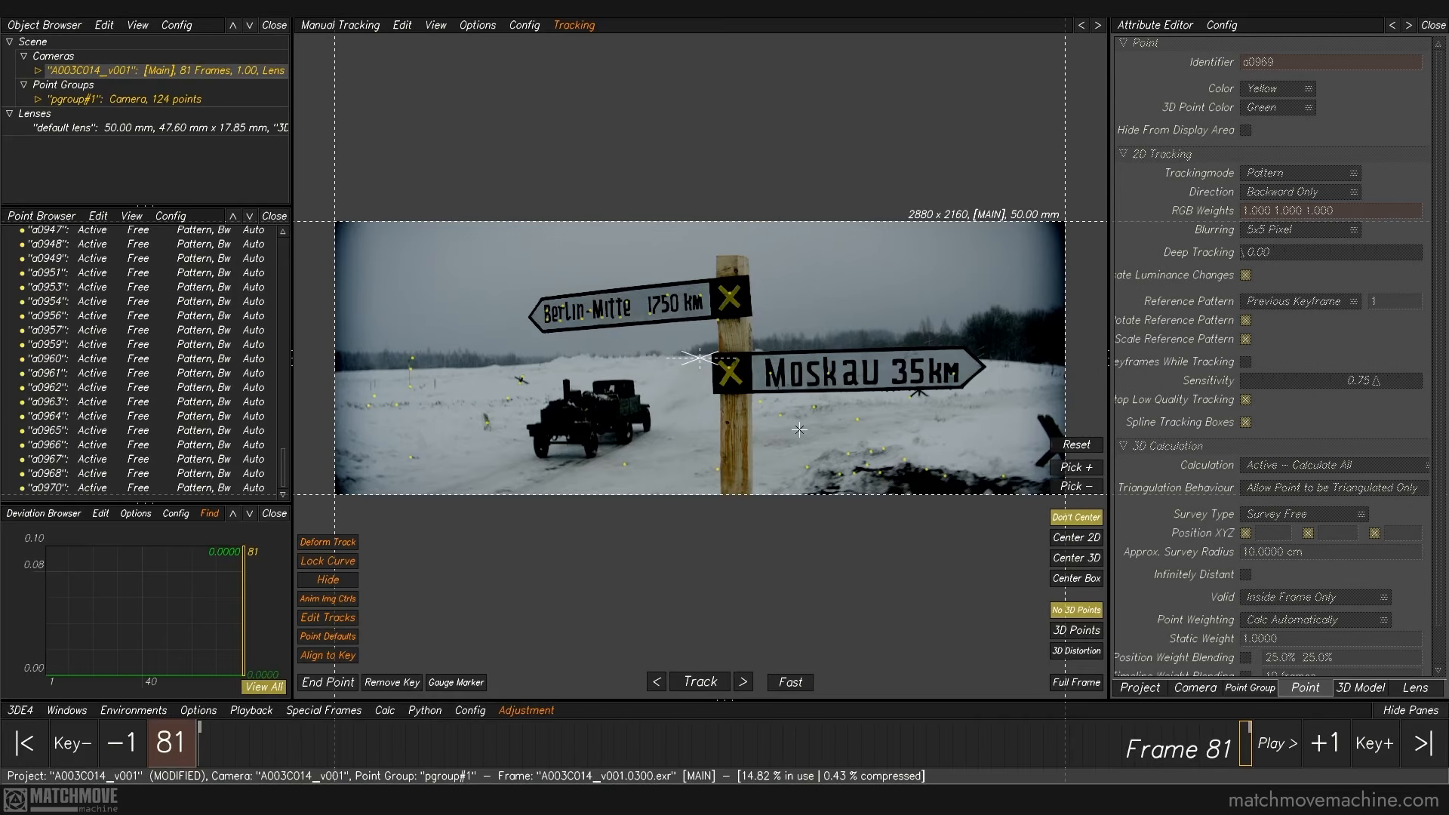
Step: Return to frame 1, select all points, and examine their tracking curves for irregular paths
left_click_drag(1246, 744, 464, 747)
left_click_drag(316, 737, 199, 743)
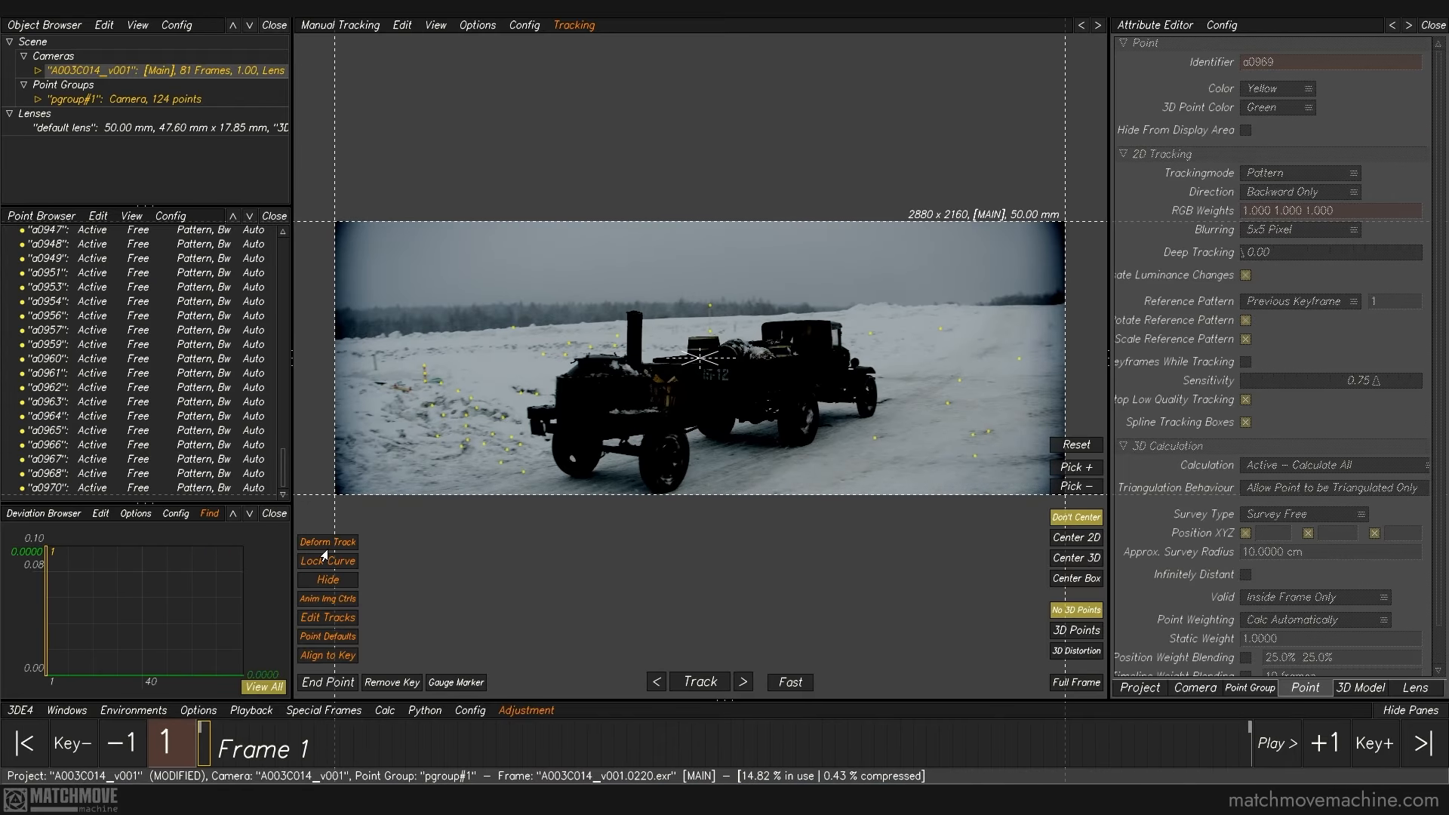
key("ctrl+a")
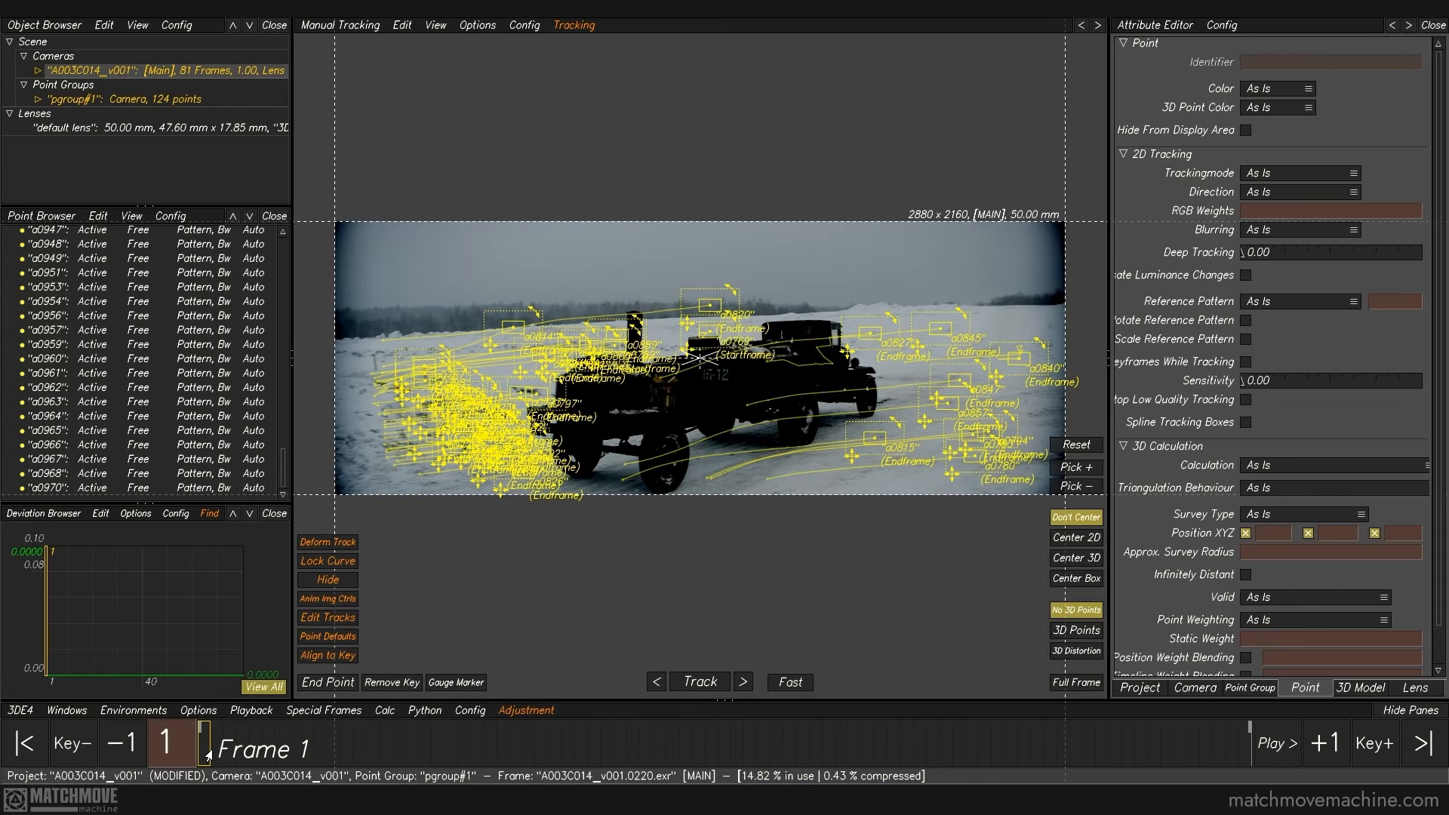
mouse_move(202, 751)
left_mouse_down()
mouse_move(352, 755)
mouse_move(265, 756)
mouse_move(292, 757)
mouse_move(280, 757)
left_mouse_up()
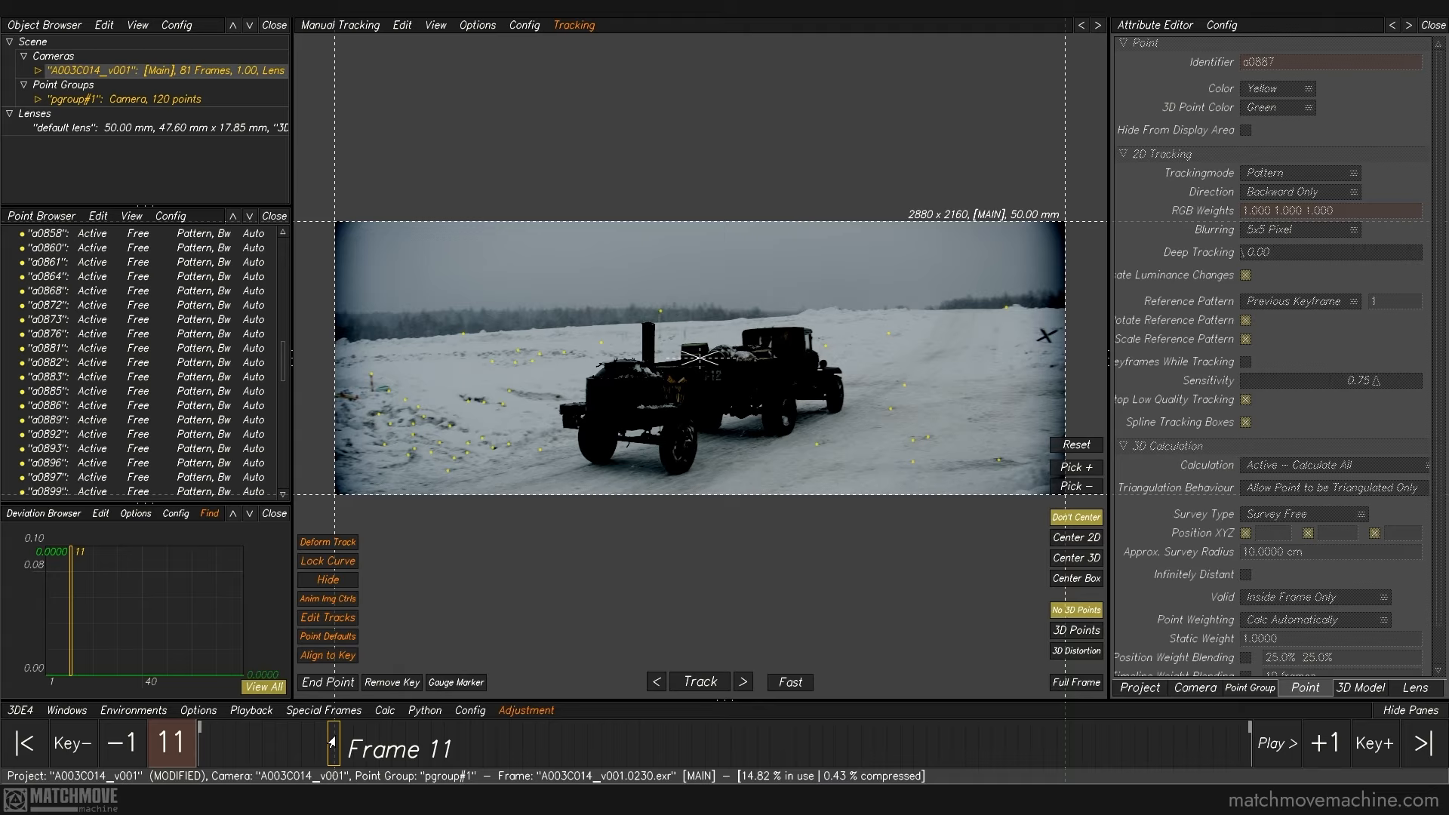
Step: Delete point a0889 beside the trailer's chimney at frame 4 and return to frame 1
left_click_drag(332, 742, 242, 743)
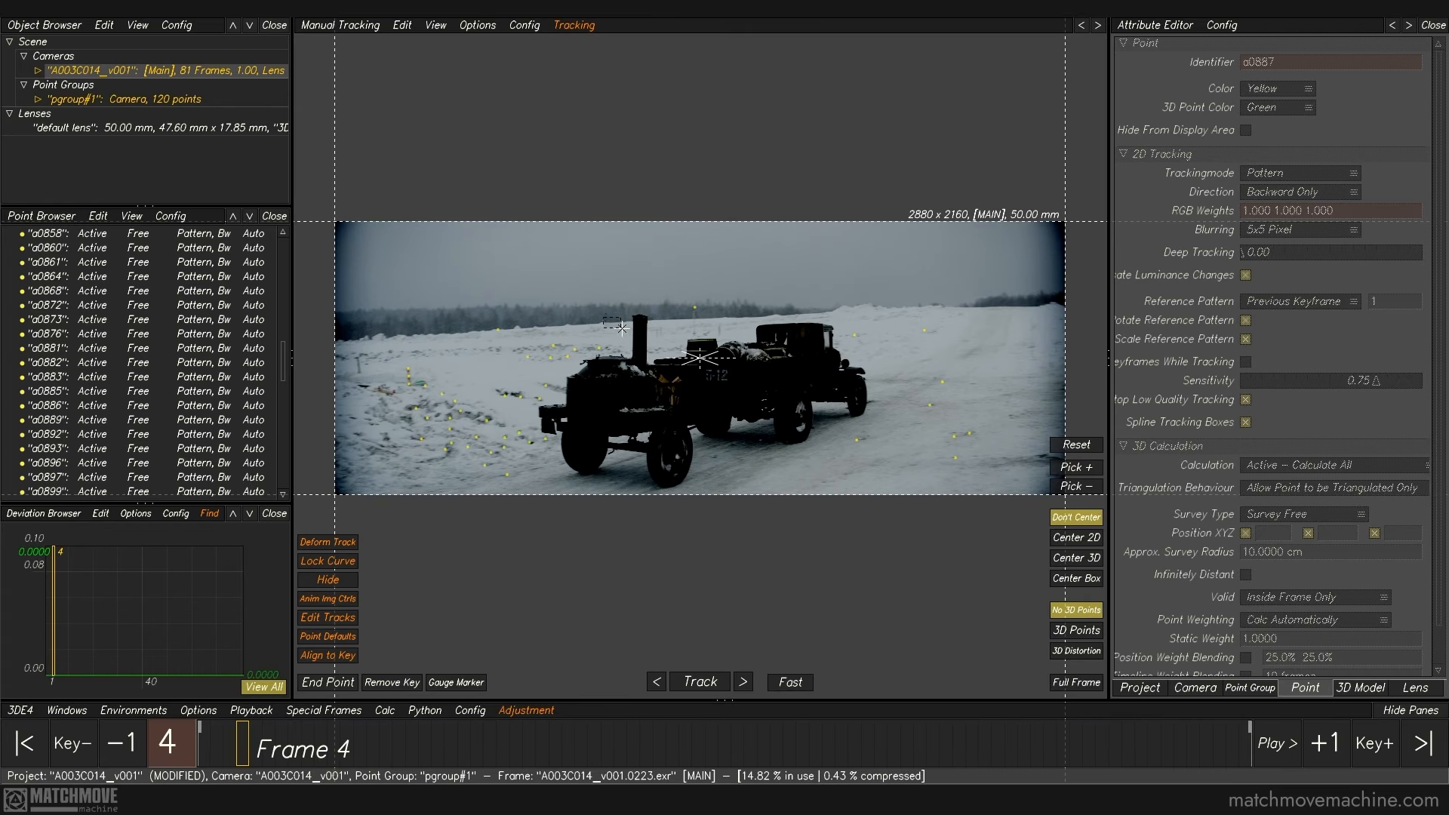
left_click(615, 330)
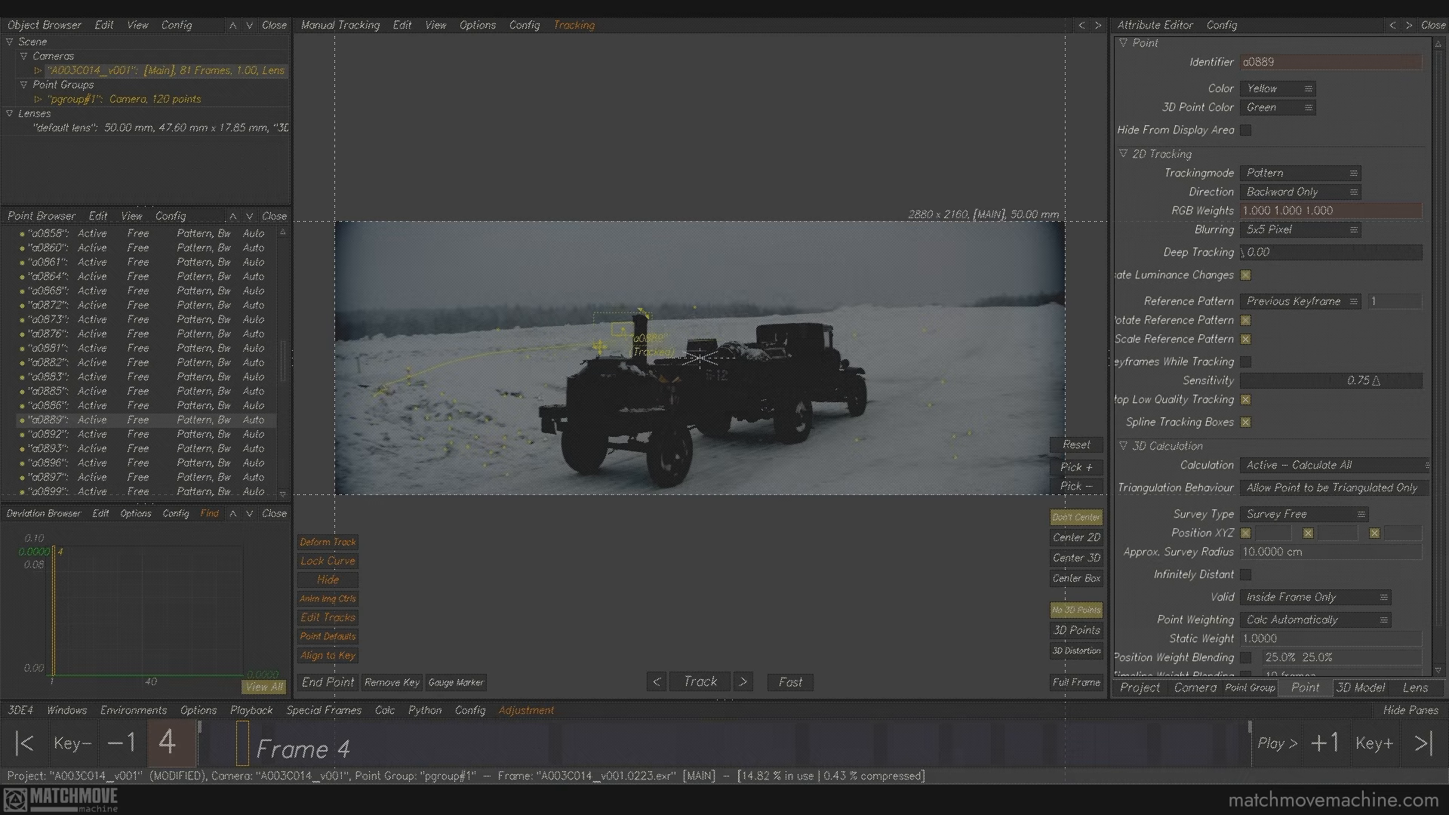
left_click(664, 385)
left_click_drag(240, 751, 198, 747)
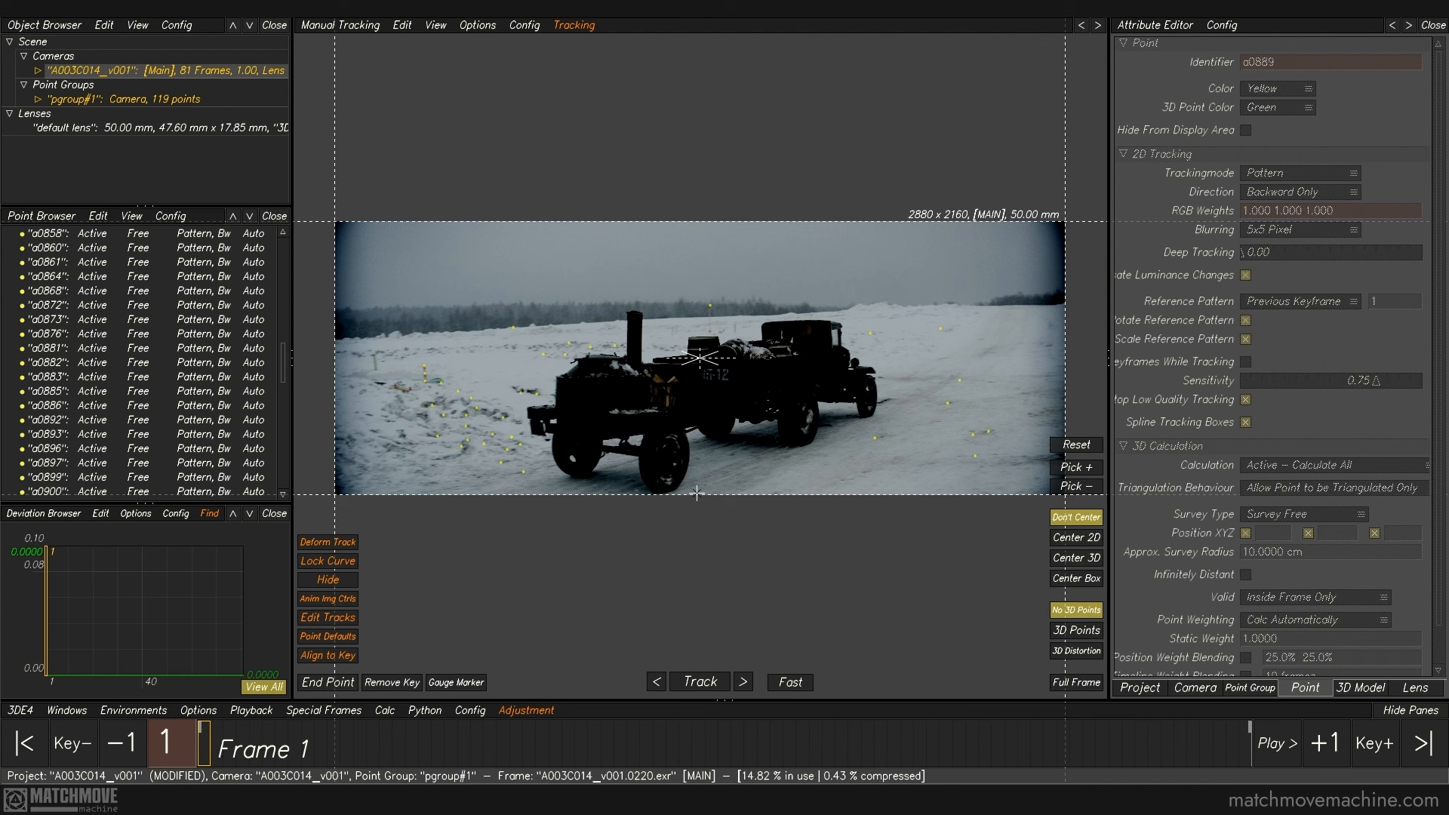
Step: Calculate all from scratch, inspect the solved camera path and point cloud, and use the result
left_click(384, 713)
left_click(416, 487)
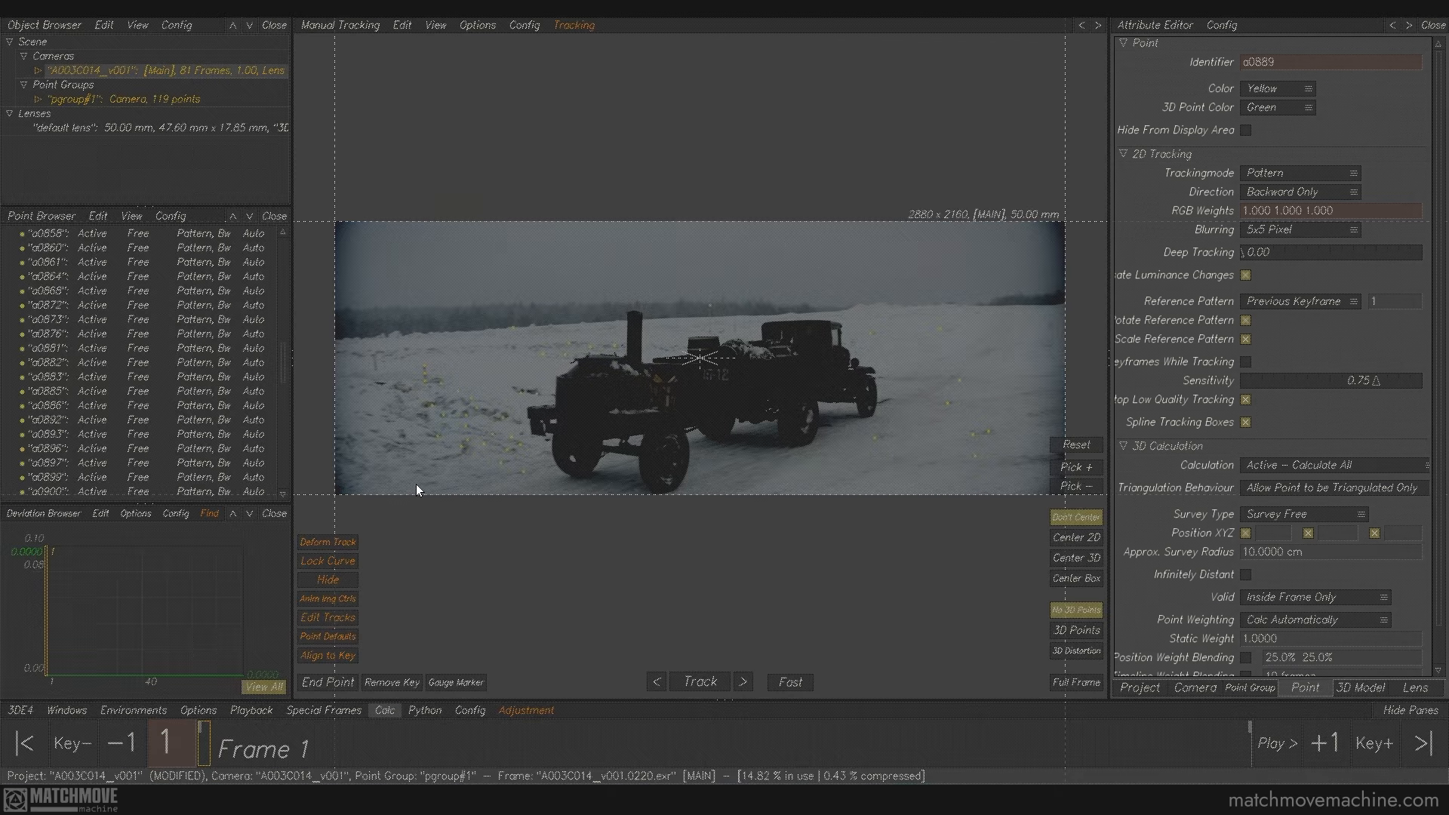
left_click_drag(678, 381, 720, 403)
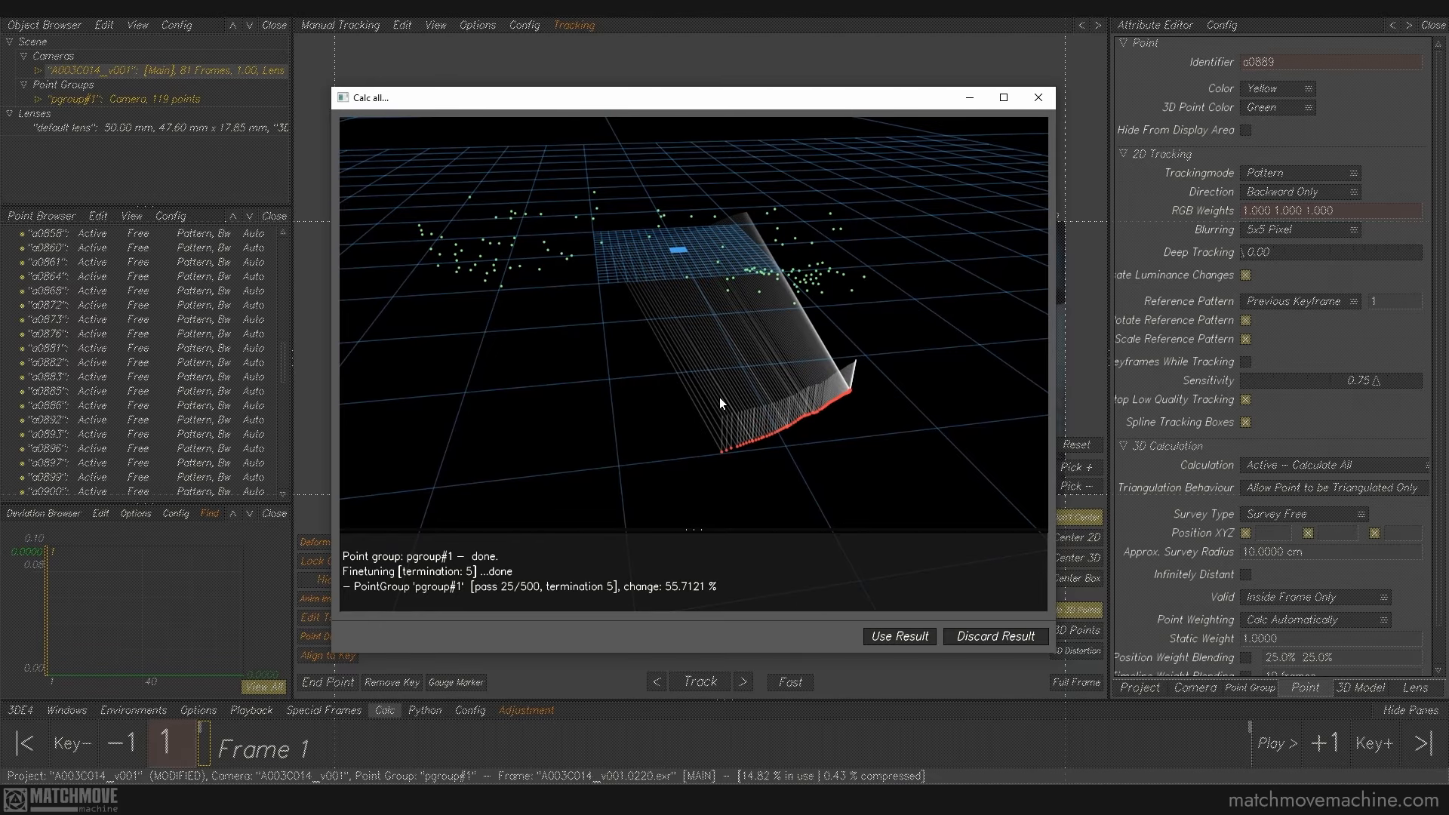
mouse_move(725, 397)
left_mouse_down()
mouse_move(663, 404)
mouse_move(858, 394)
mouse_move(735, 408)
left_mouse_up()
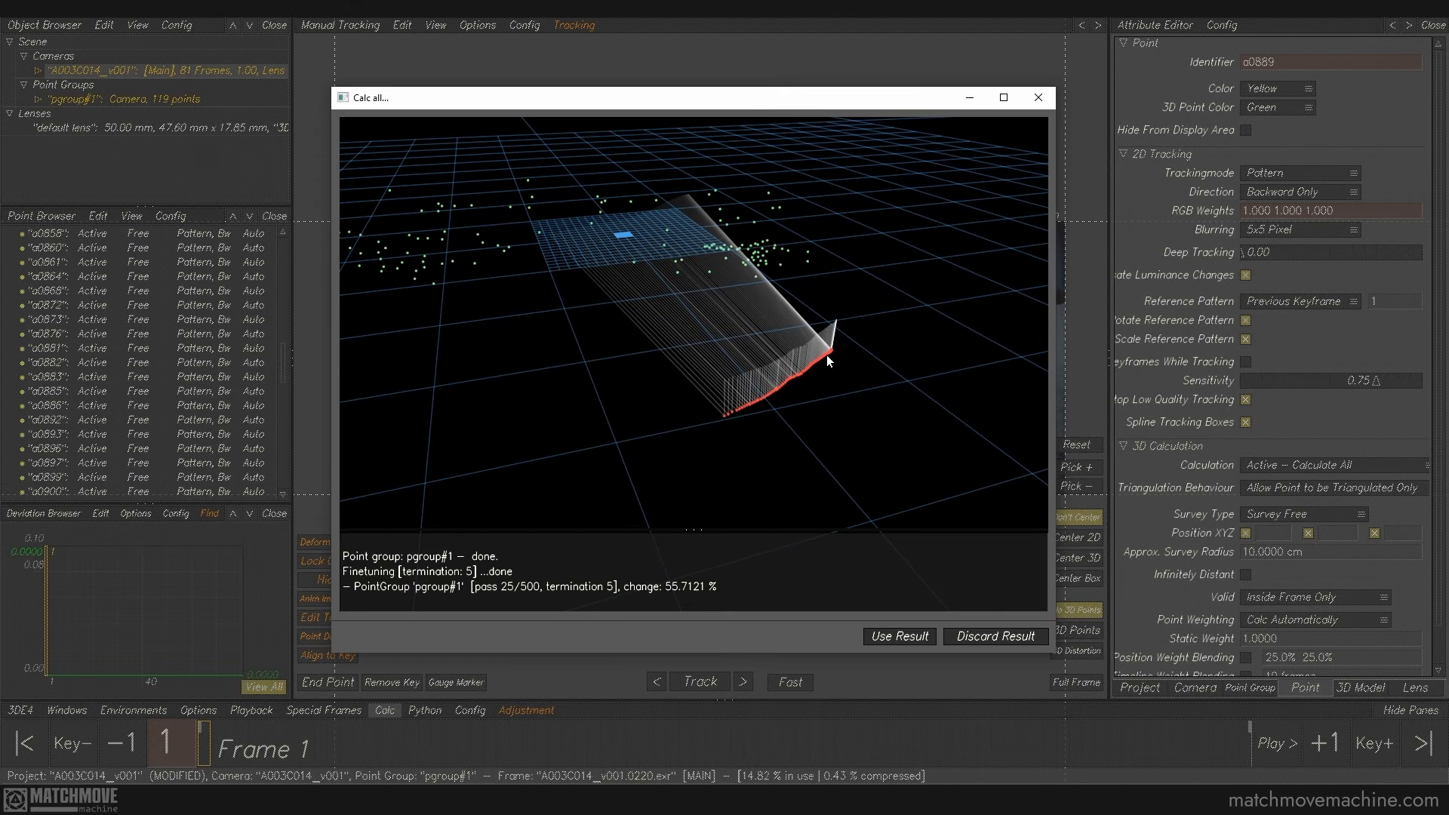
key("Return")
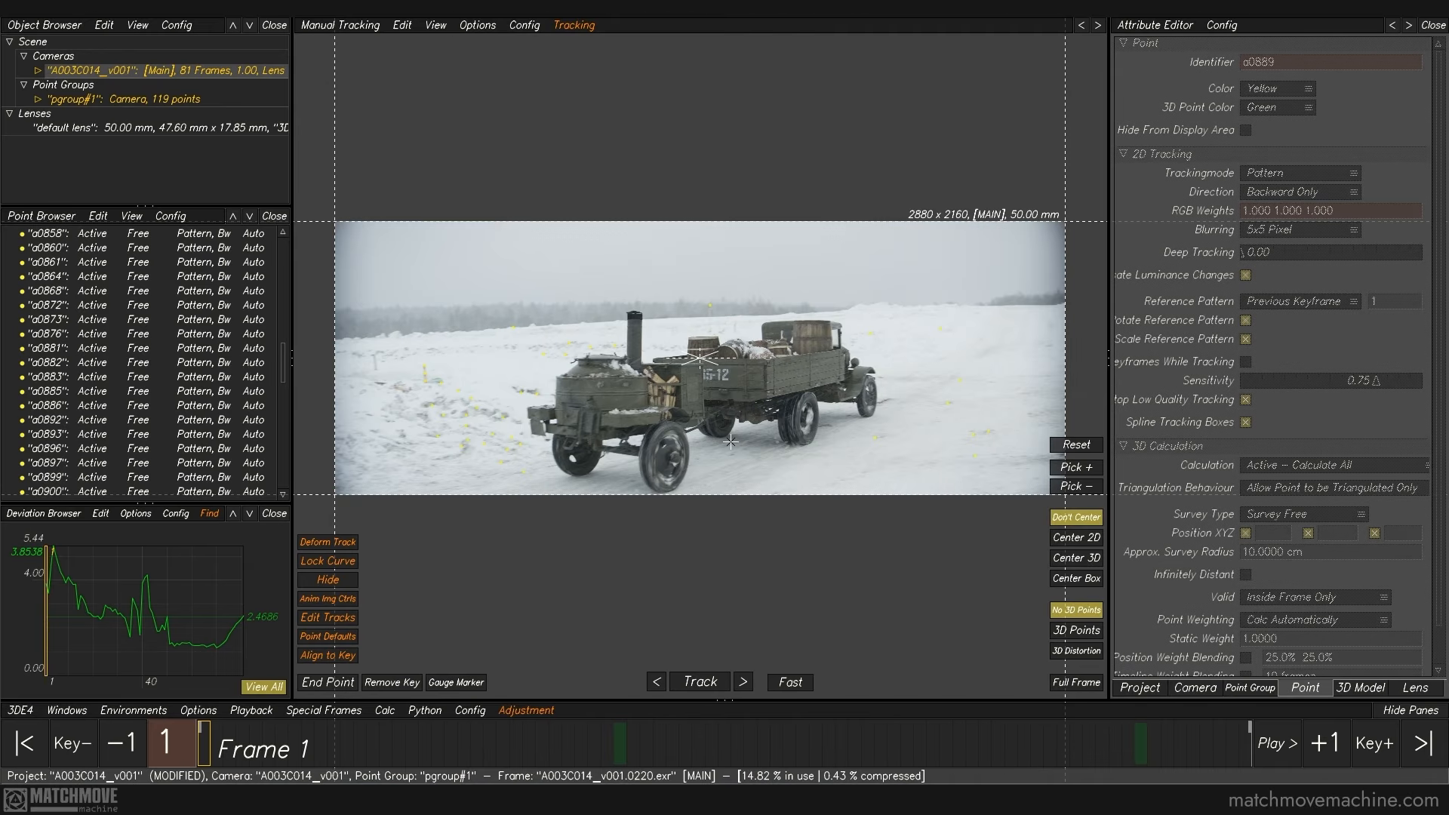
Step: Switch the view to Lineup Controls and play the sequence to check how the solved 3D points follow the footage
left_click(342, 27)
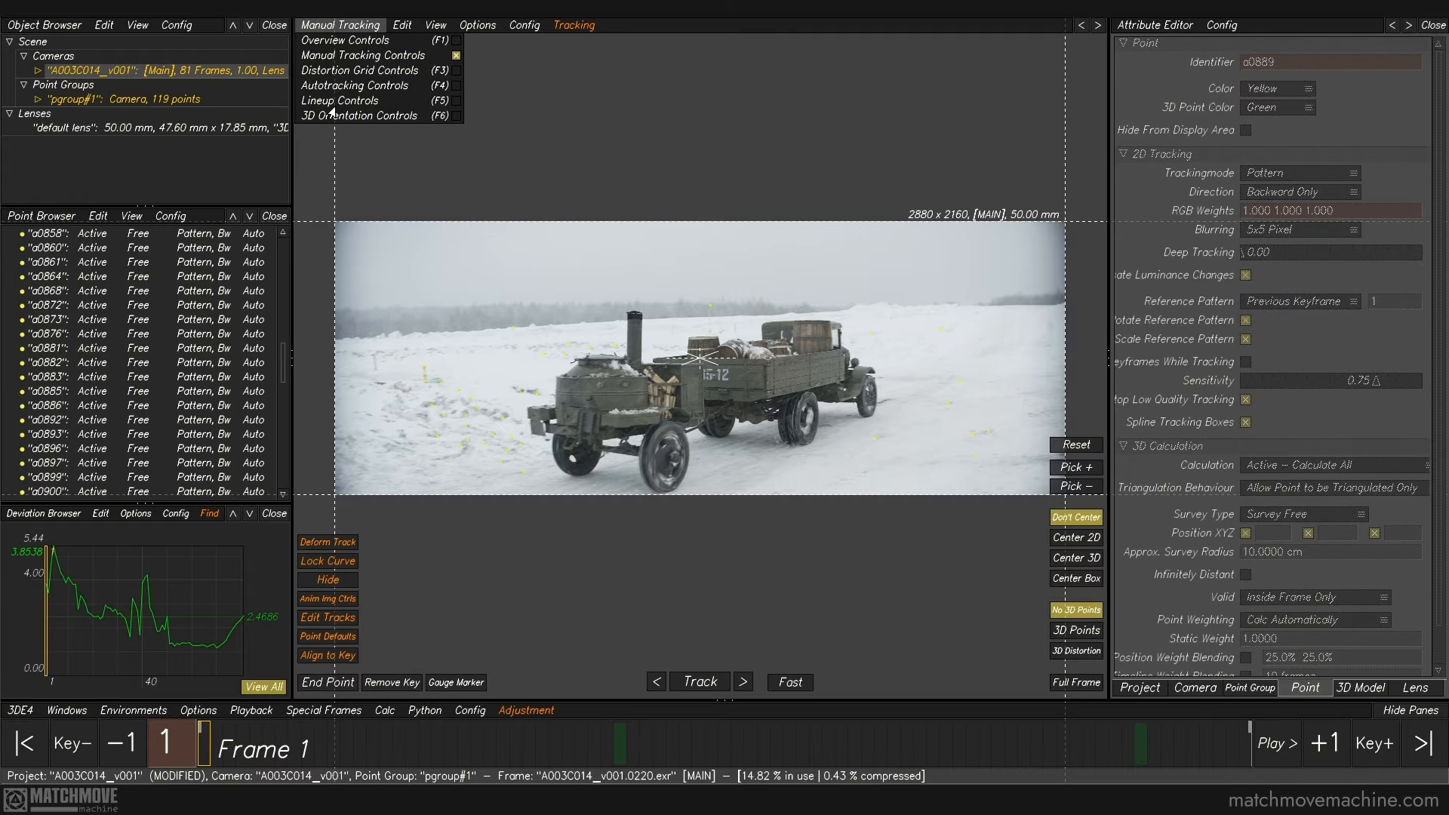
left_click(336, 100)
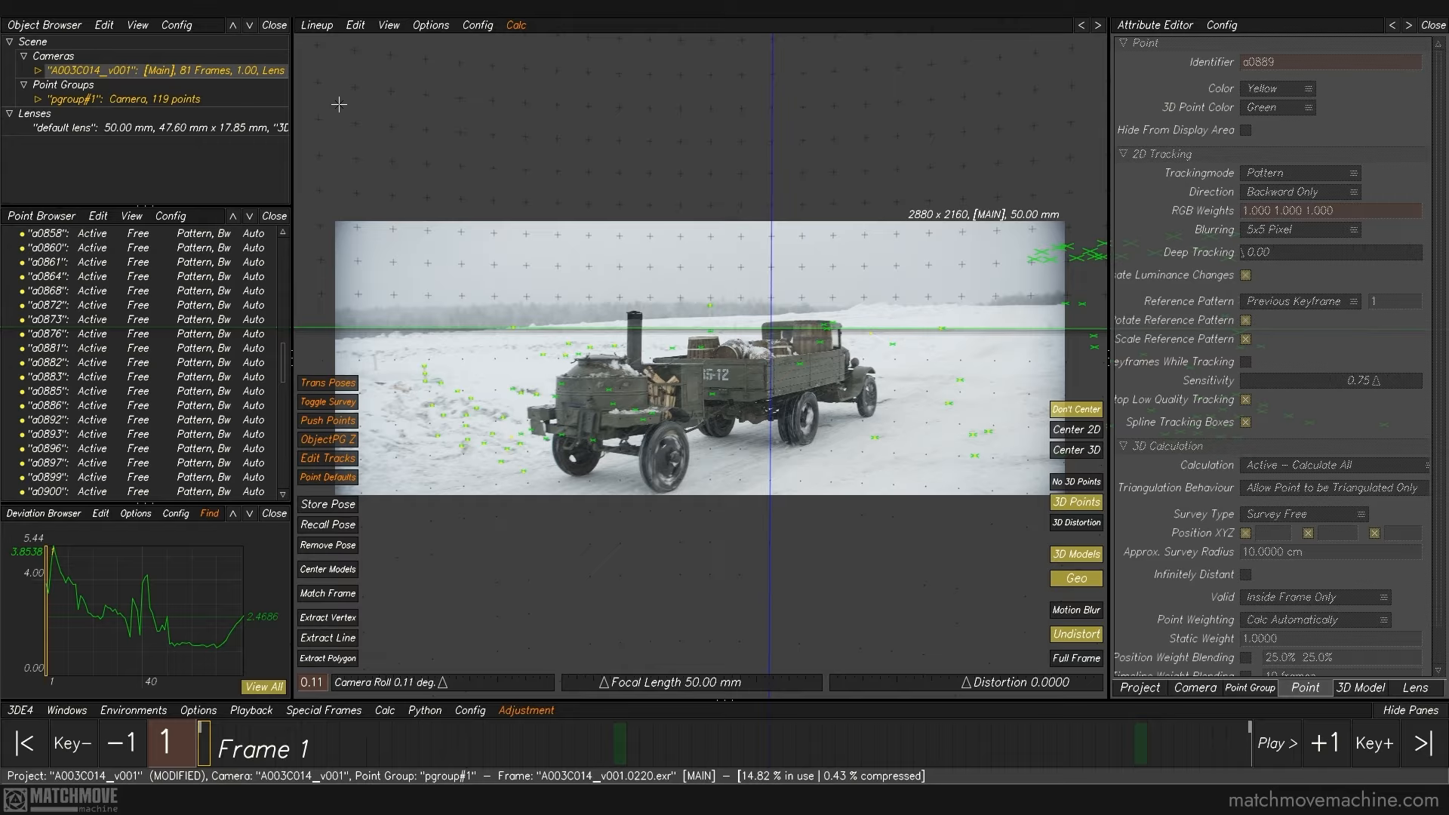
key("space")
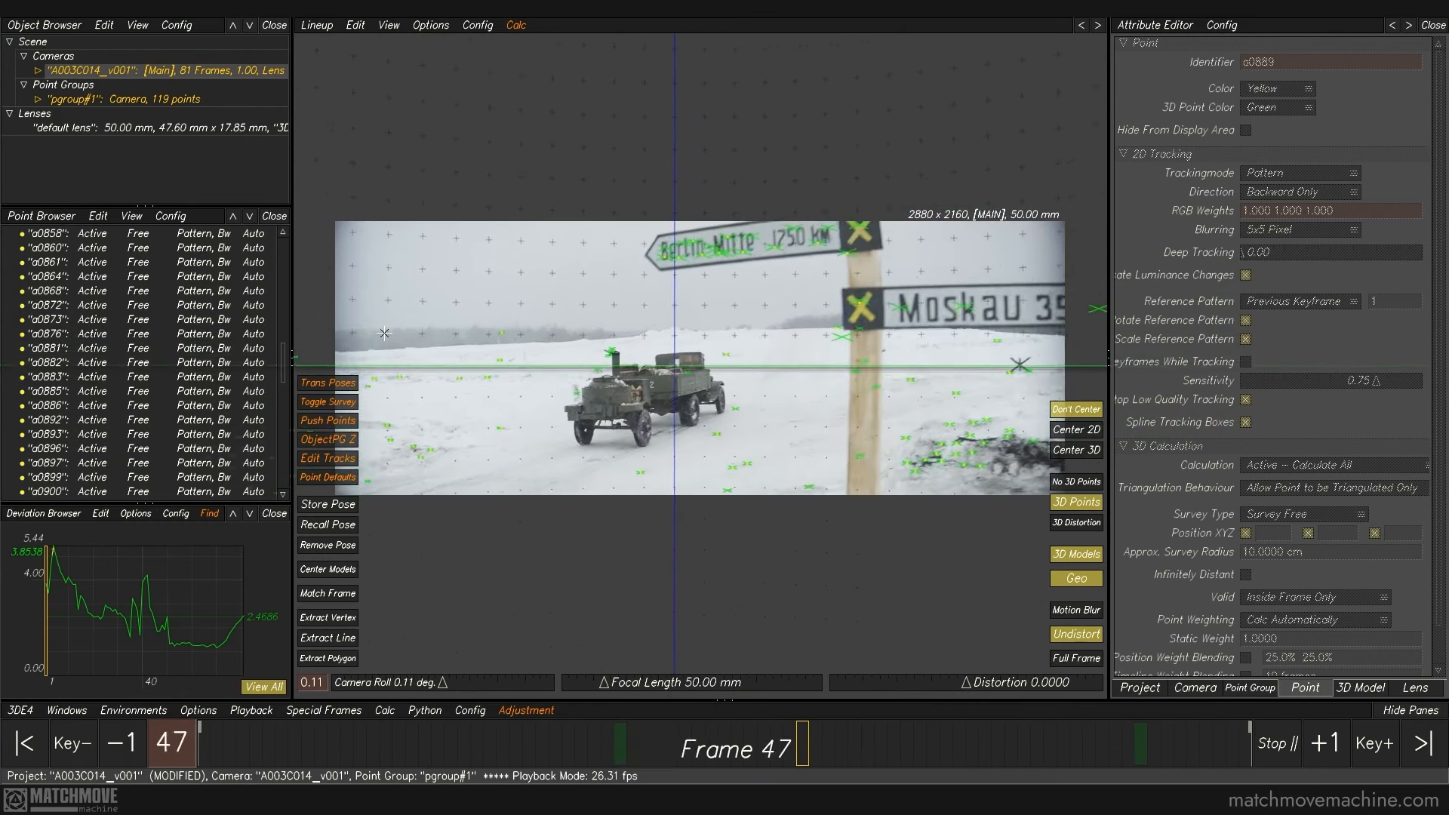
key("space")
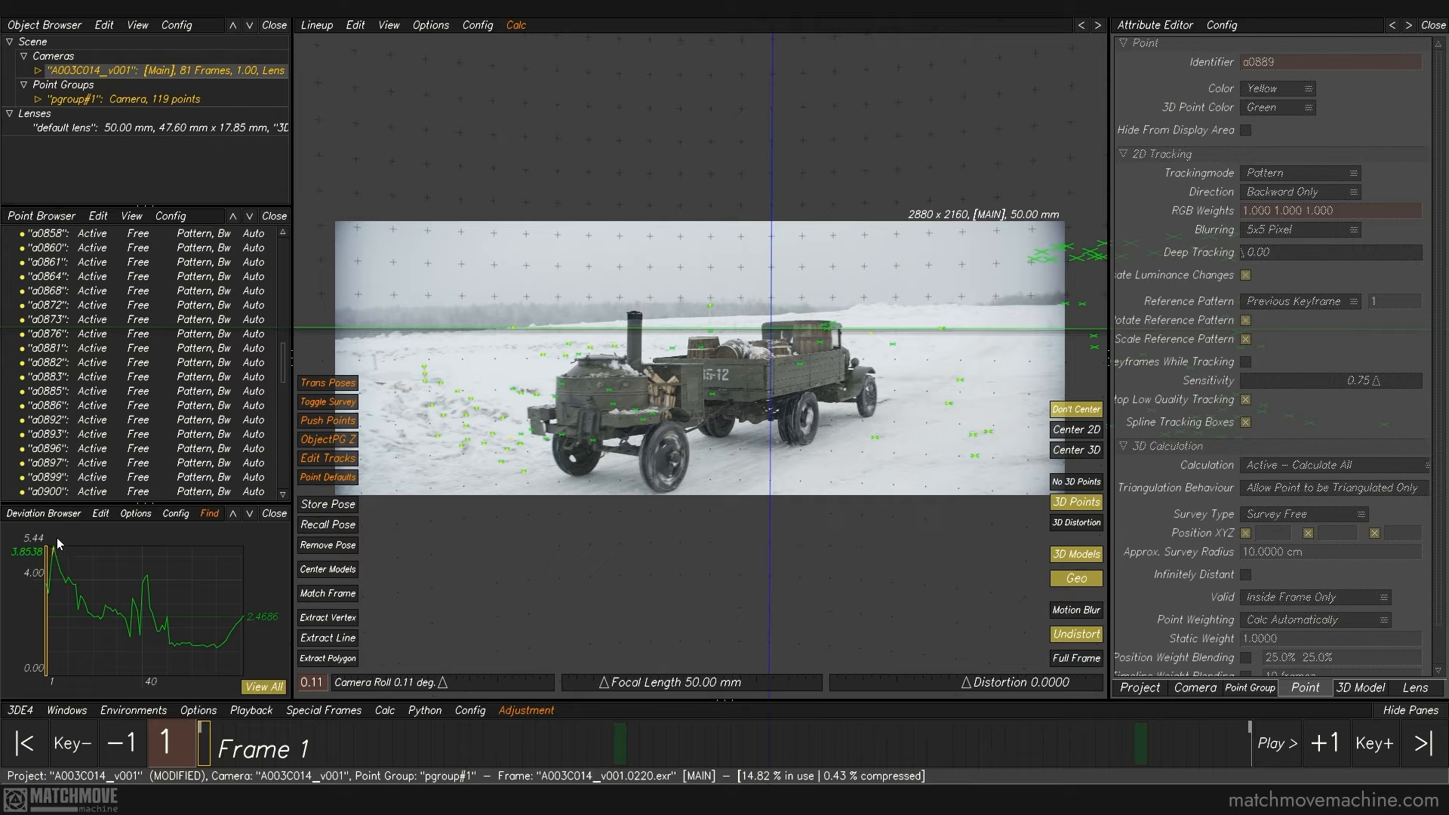
Step: Show point deviation curves for selected points only, view the curve of point a0795 on the snow, and deselect it
left_click(52, 514)
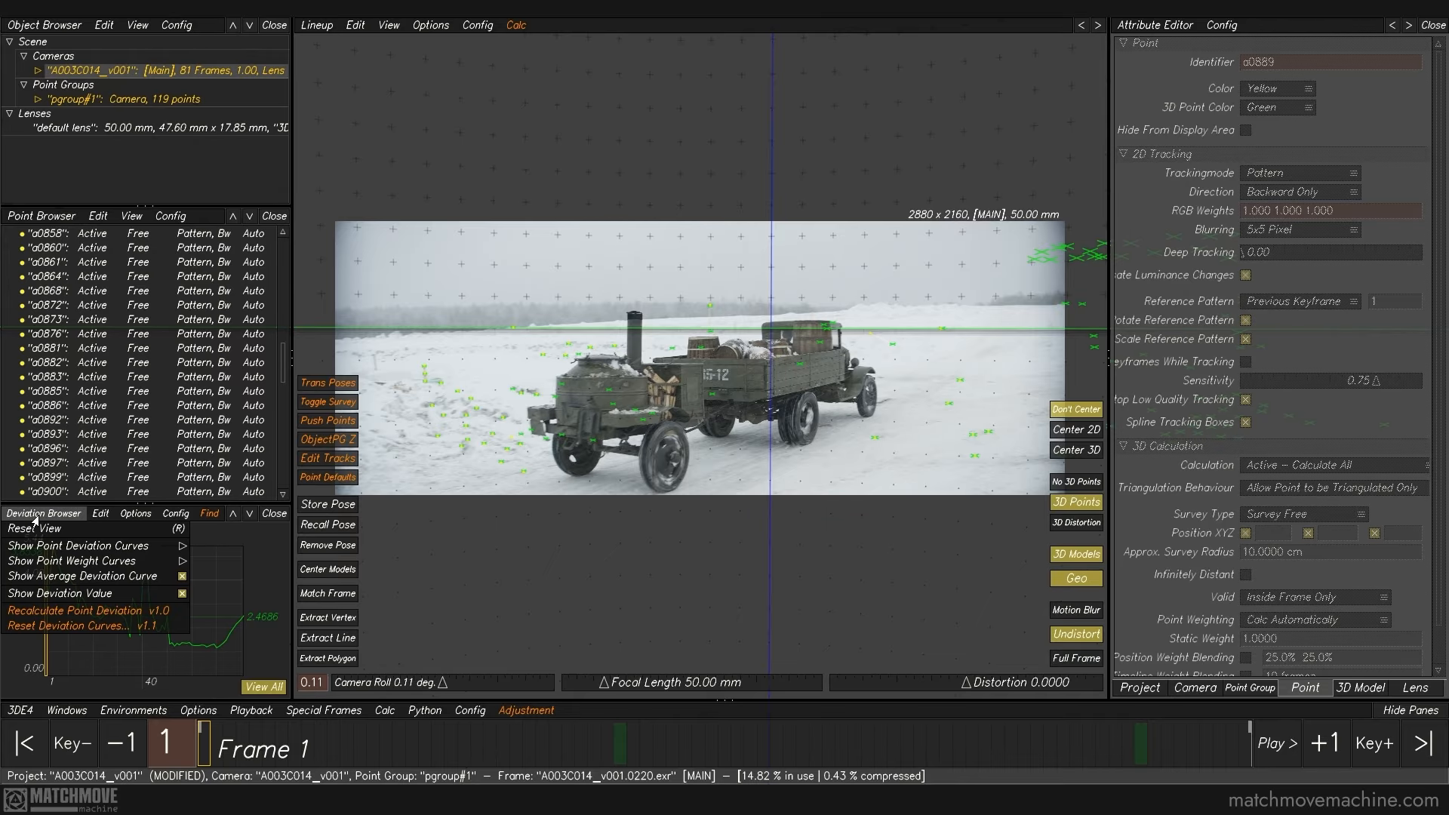
mouse_move(107, 552)
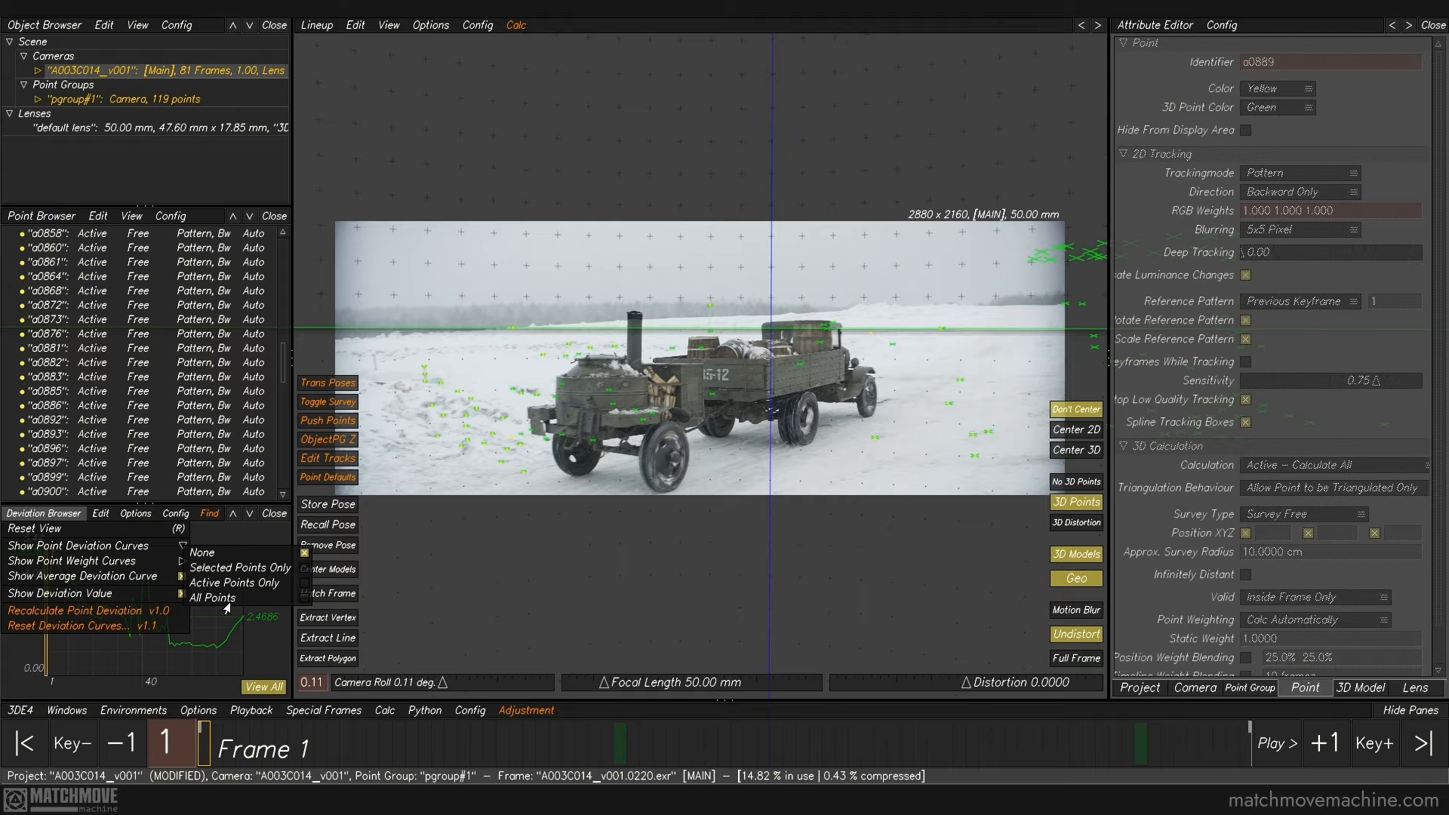
left_click(233, 571)
left_click(468, 456)
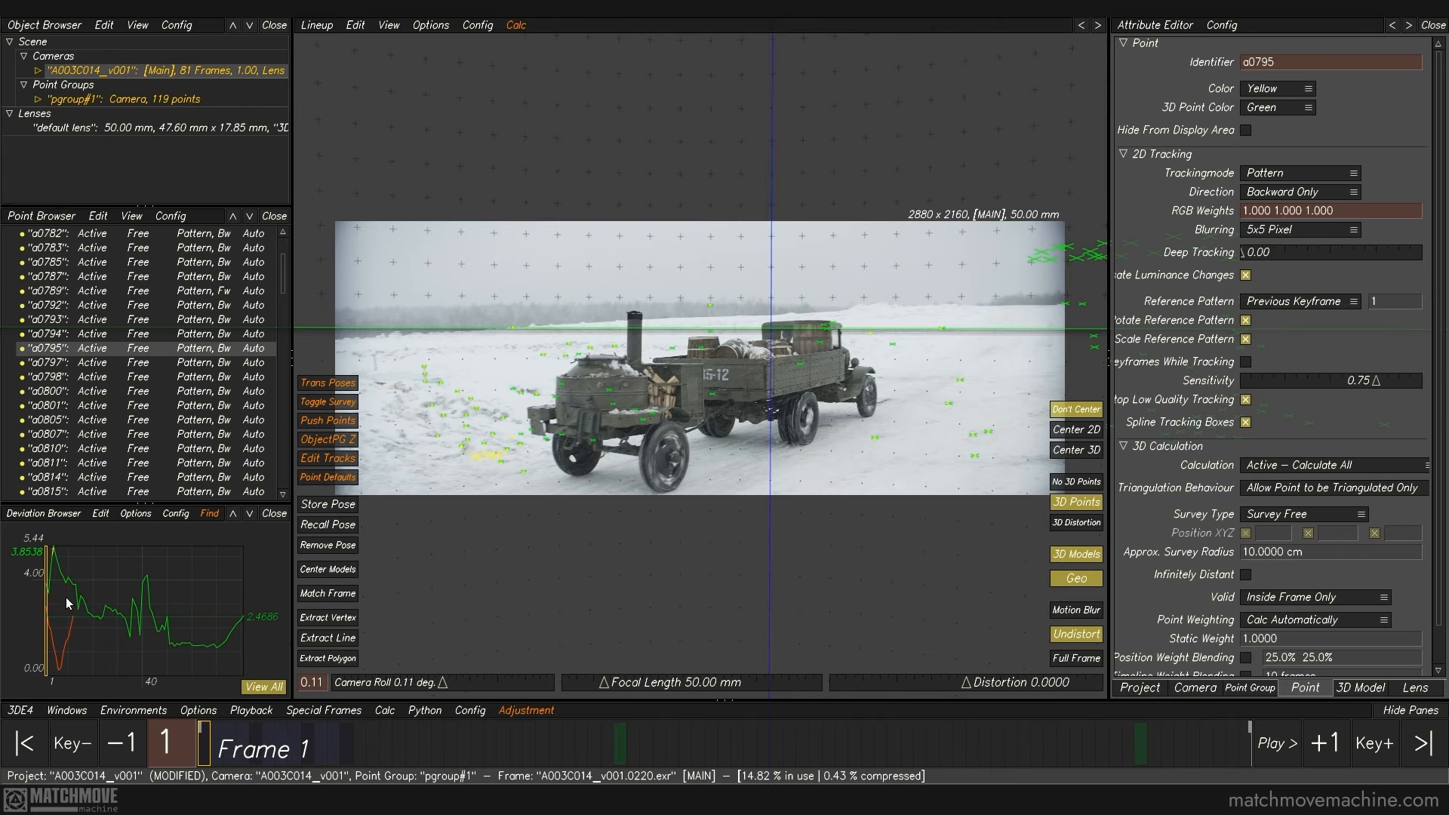
left_click(431, 579)
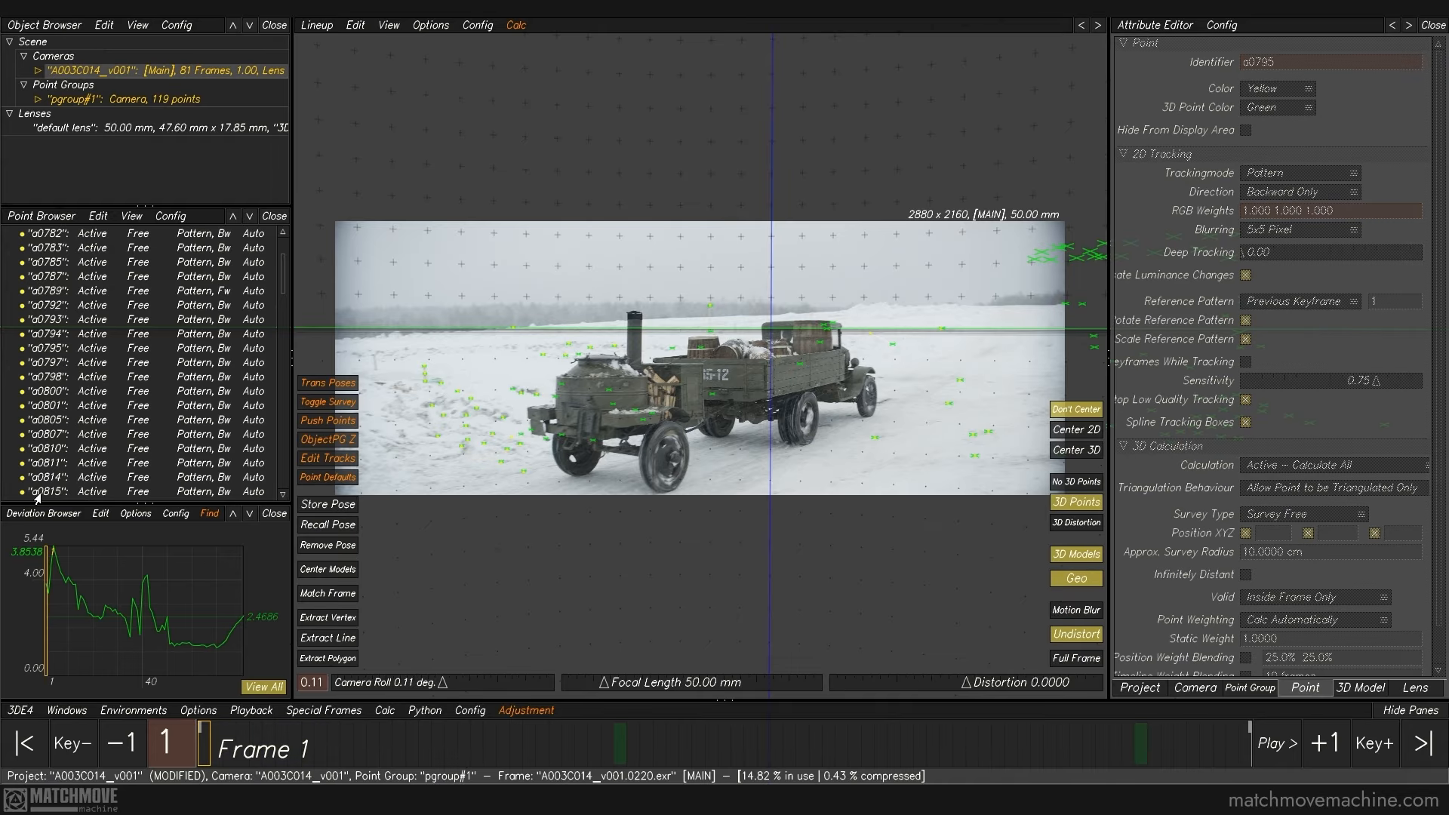
Step: Show the deviation curves of all points and delete the worst outliers, including a0827
left_click(39, 515)
left_click(226, 599)
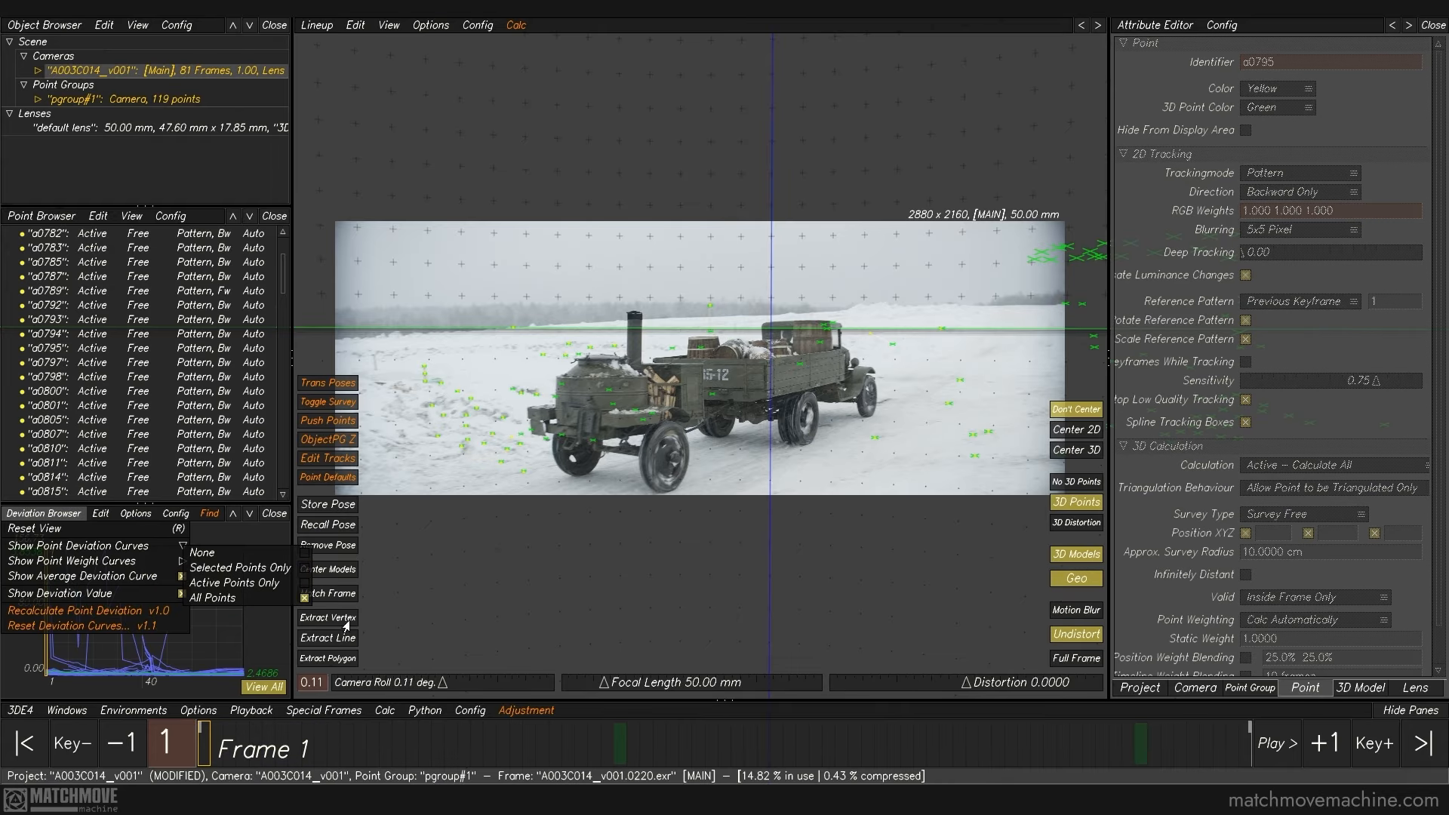
left_click_drag(129, 540, 37, 559)
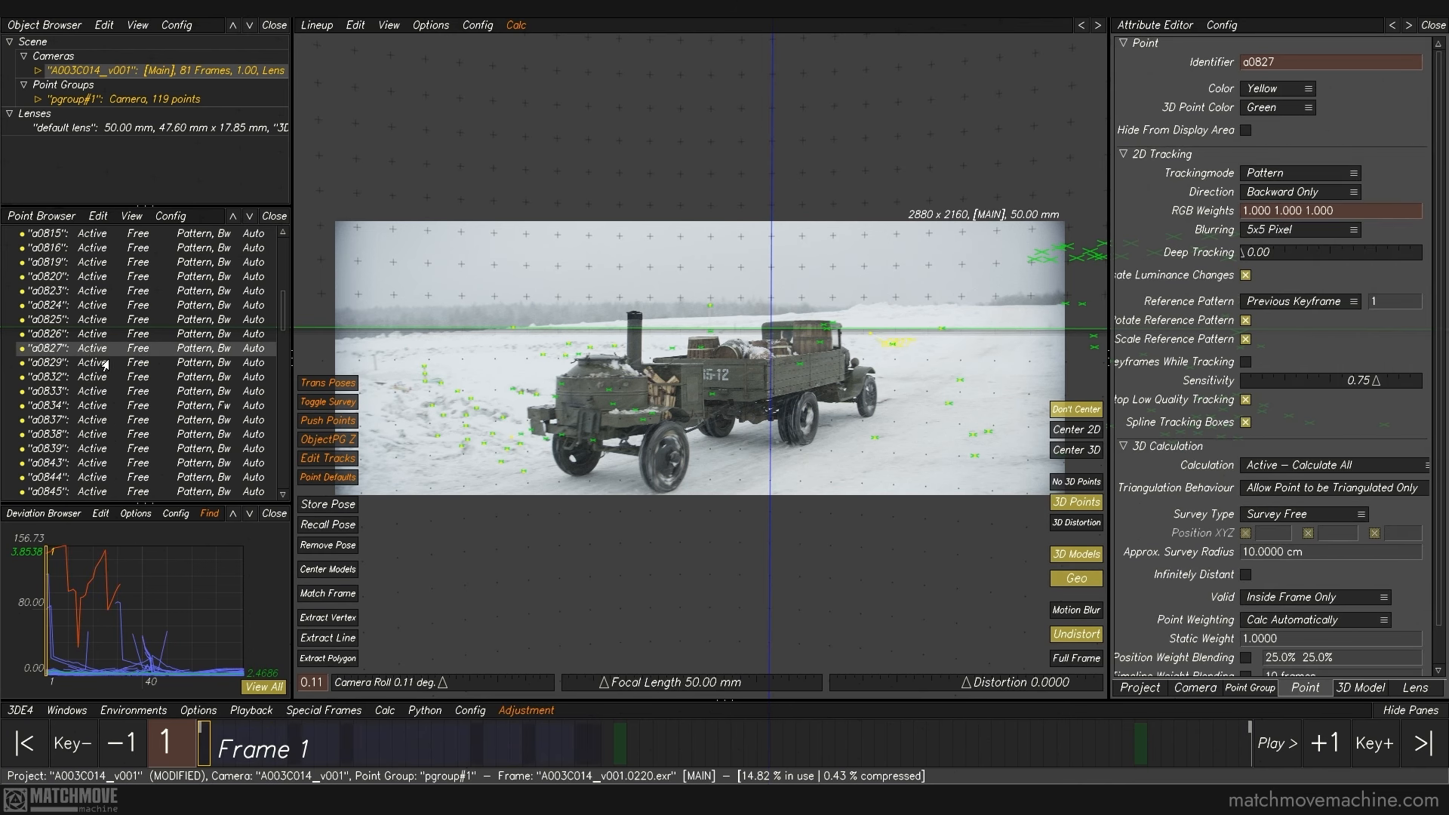
left_click_drag(210, 743, 292, 750)
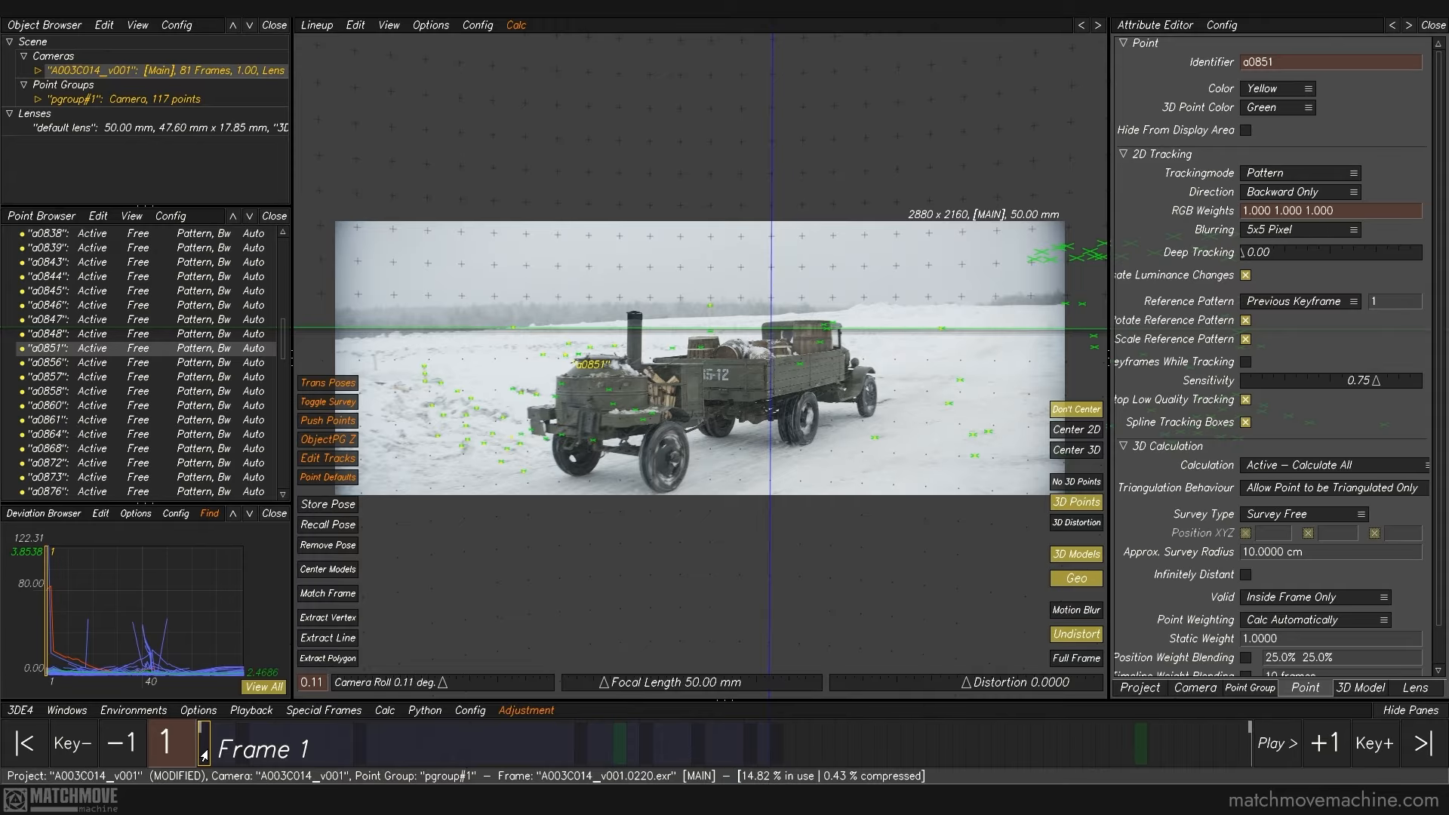
Step: Check high-deviation points a0851 and a0848 across the first 23 frames and delete both
mouse_move(204, 755)
left_mouse_down()
mouse_move(607, 751)
mouse_move(473, 775)
mouse_move(200, 776)
mouse_move(489, 762)
left_mouse_up()
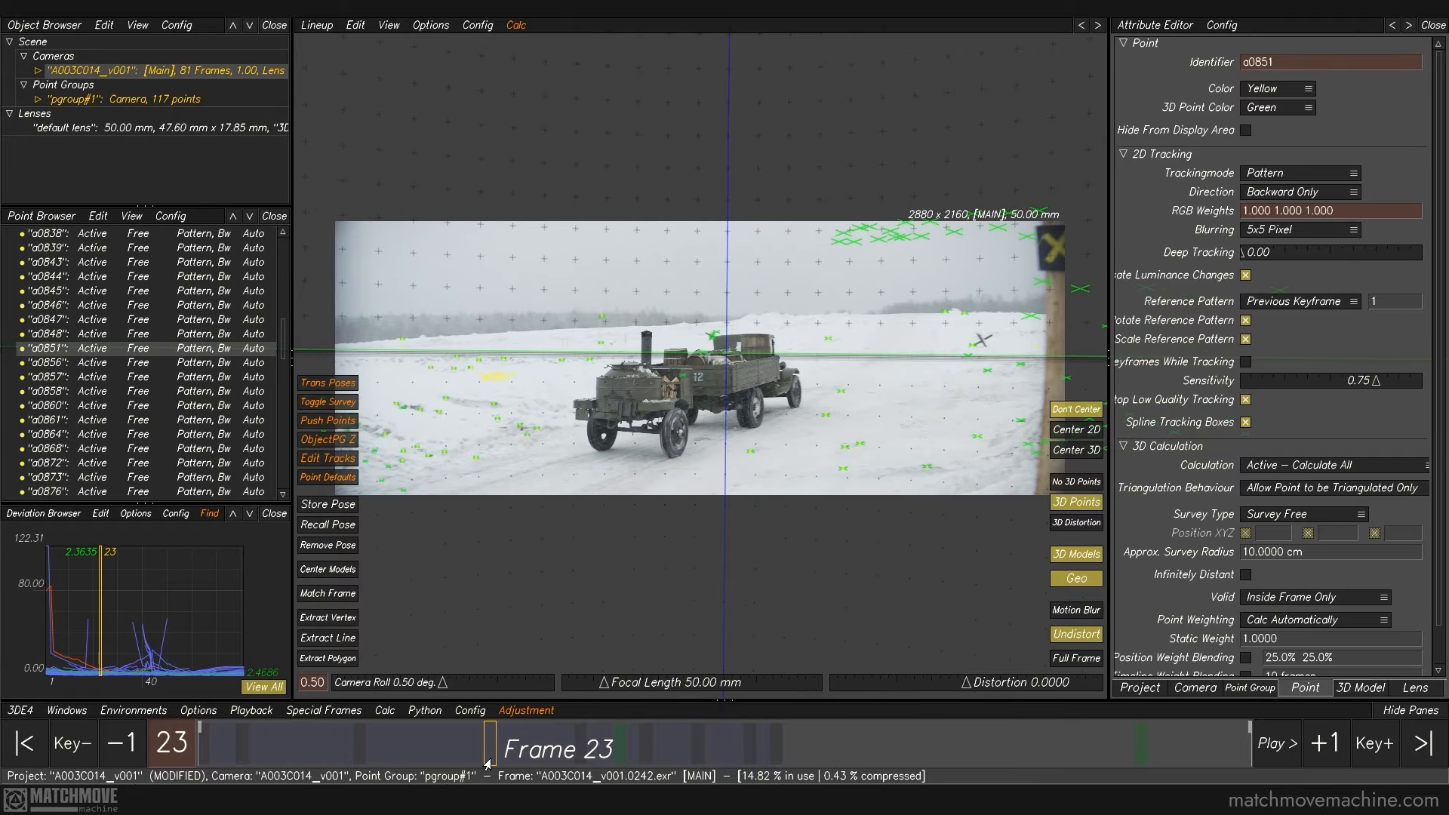
left_click(61, 555)
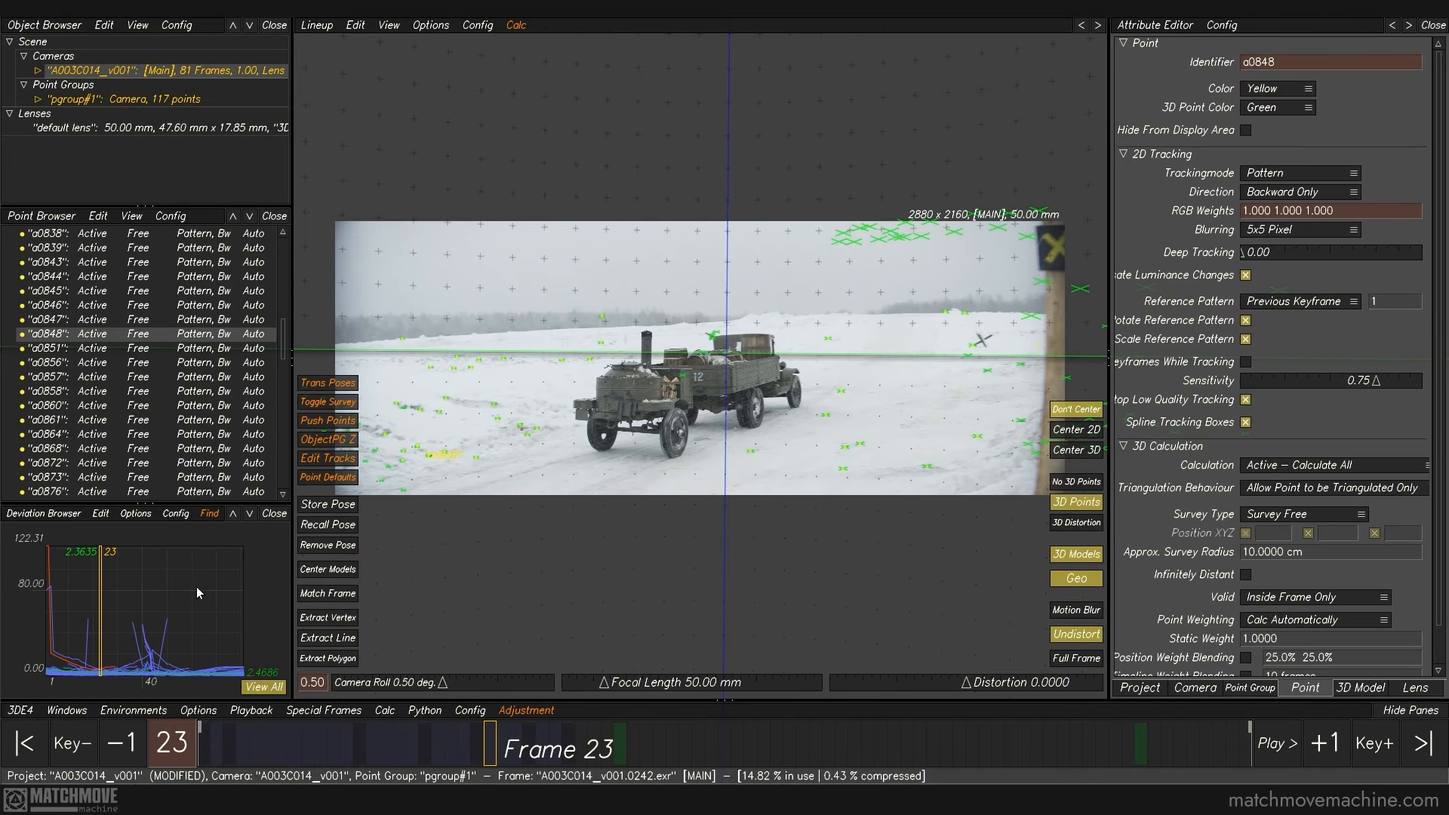
mouse_move(494, 752)
left_mouse_down()
mouse_move(515, 751)
mouse_move(204, 750)
mouse_move(347, 747)
mouse_move(308, 747)
left_mouse_up()
left_click(58, 553)
left_click_drag(58, 553, 23, 592)
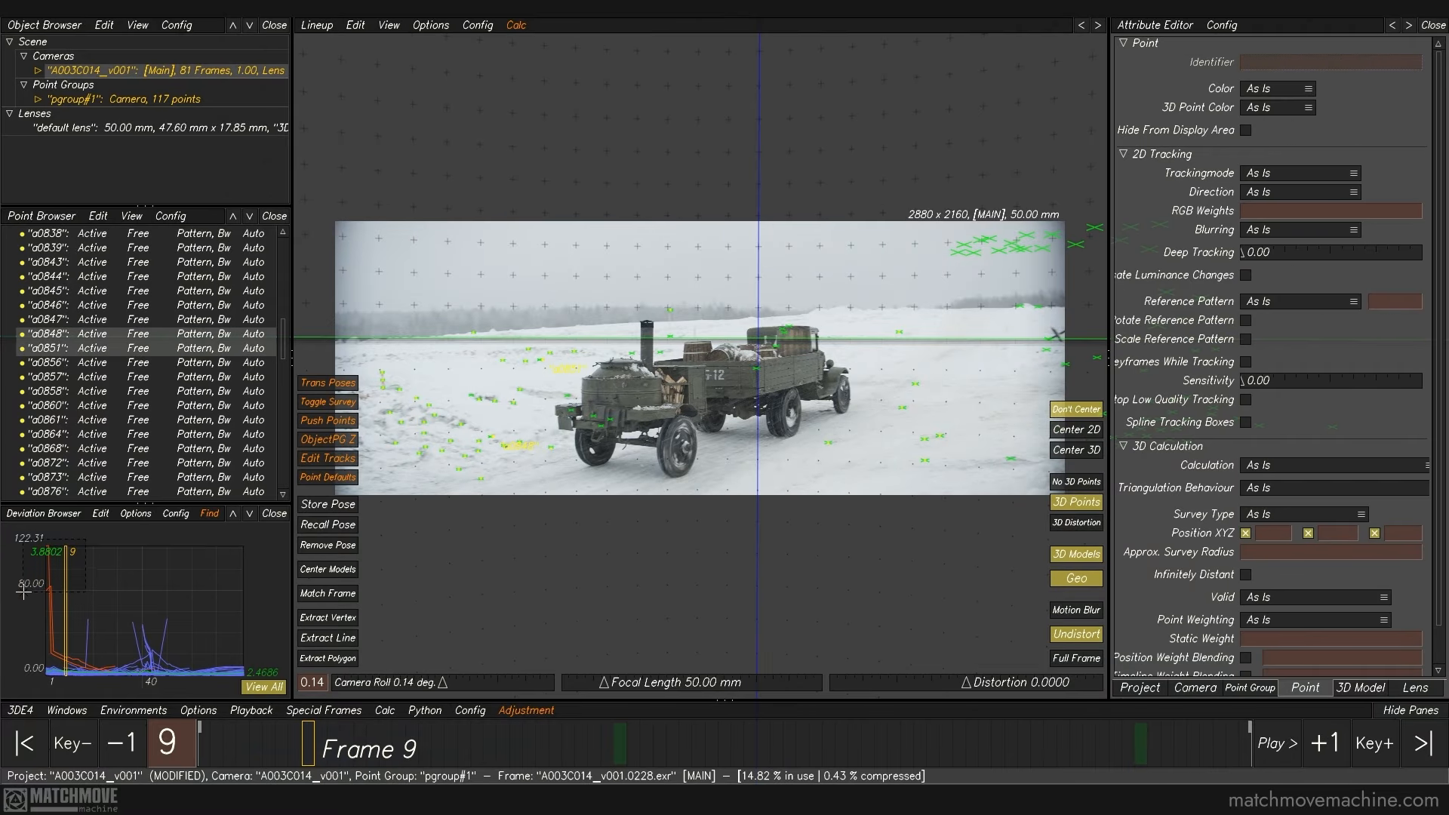
key("Delete")
key("Return")
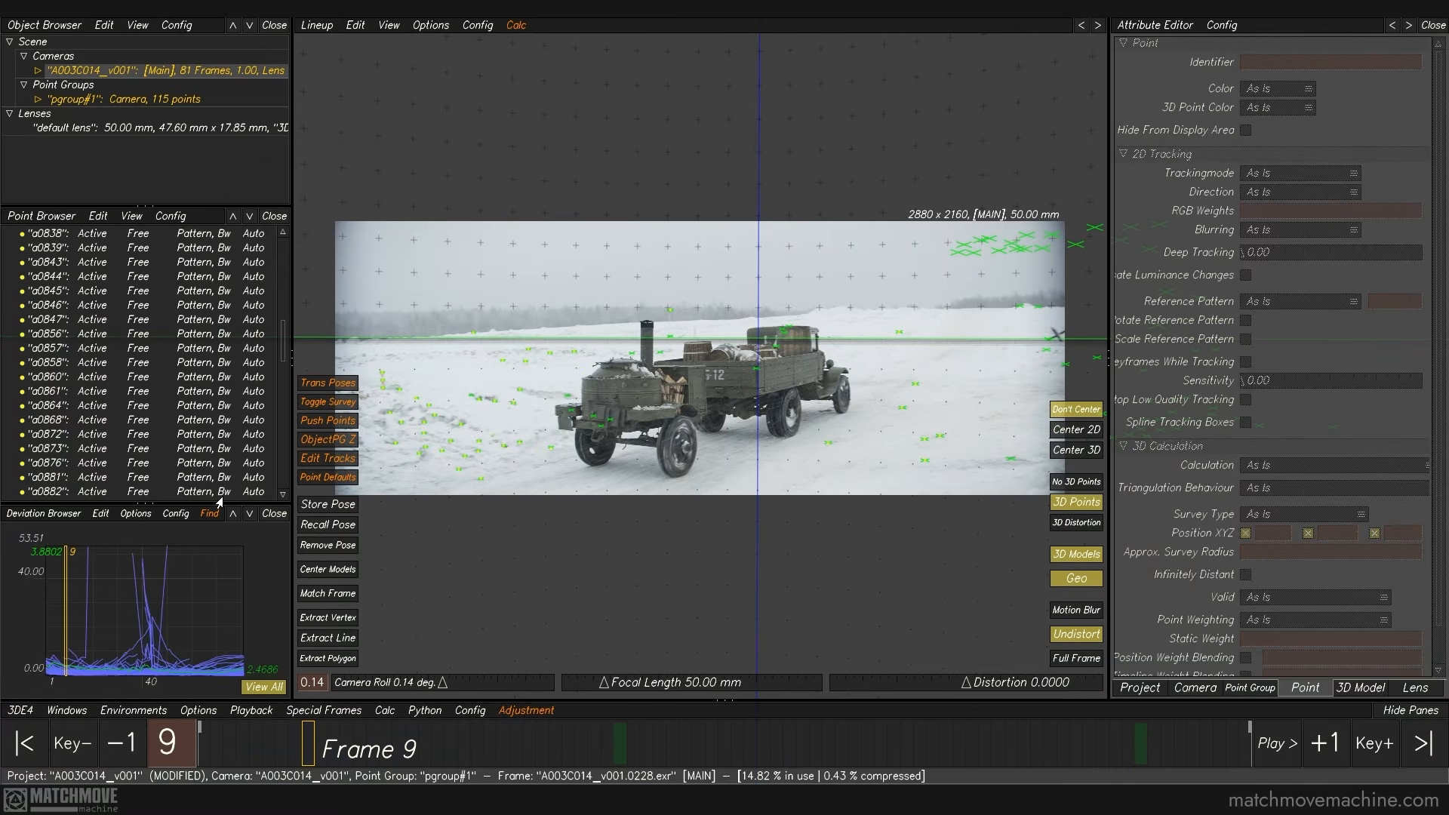
Step: Select the remaining points with high deviation peaks, examine them at frame 1, and deselect them
left_click_drag(191, 538, 75, 585)
left_click_drag(308, 744, 199, 641)
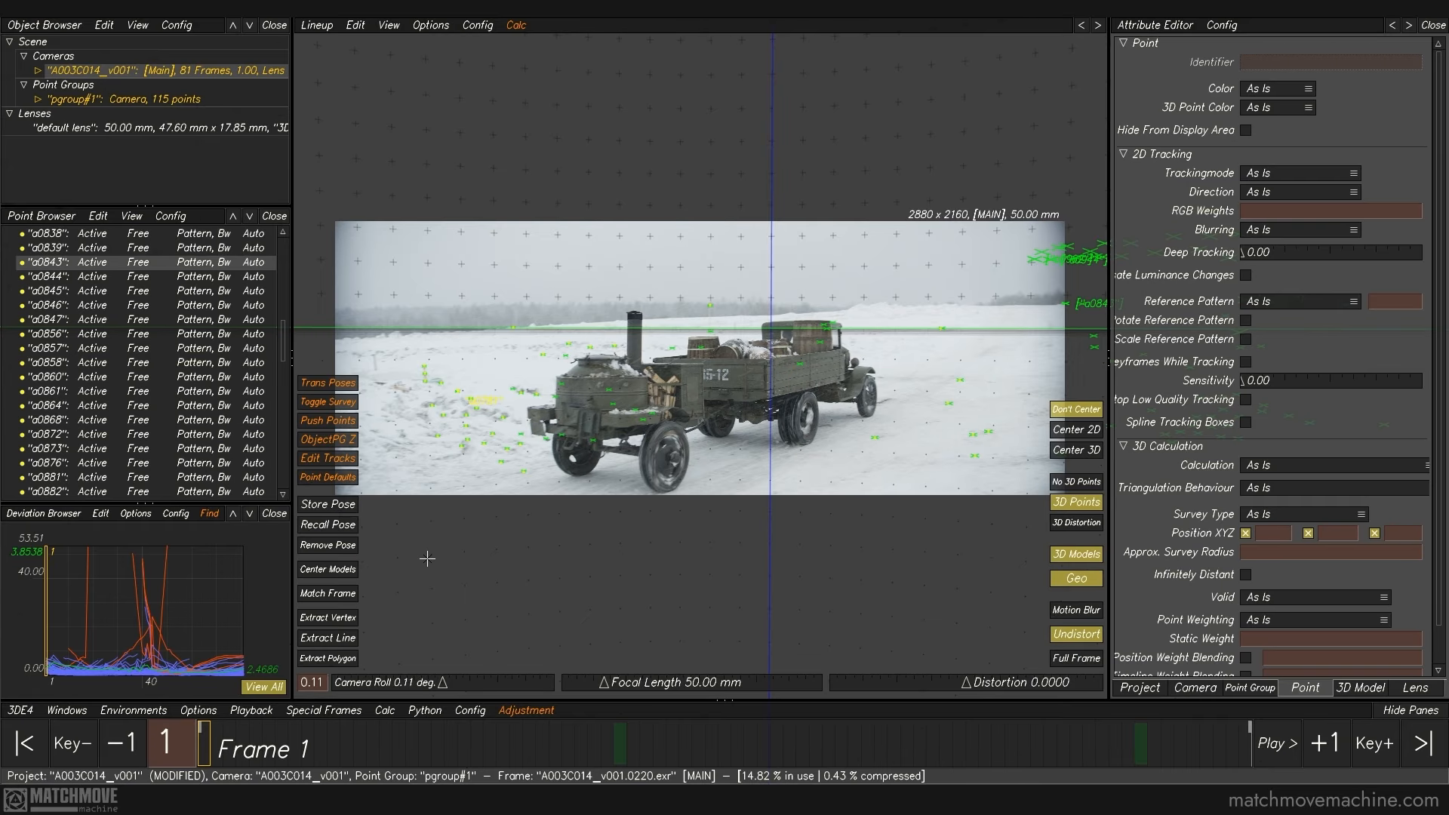
left_click(518, 627)
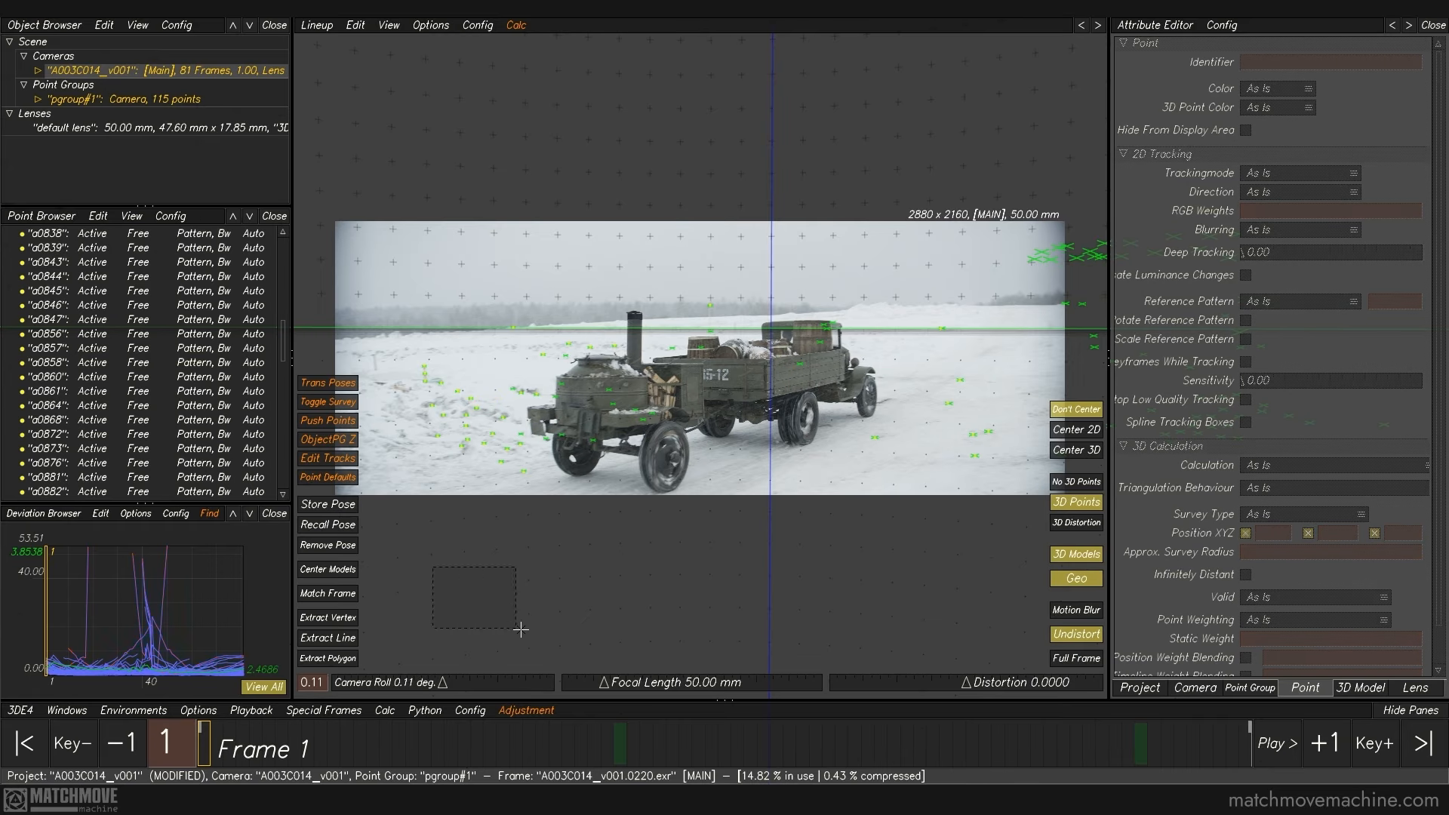
Step: Try calculating all from scratch with the reduced point set, inspect the camera path, and discard the result
key("alt+c")
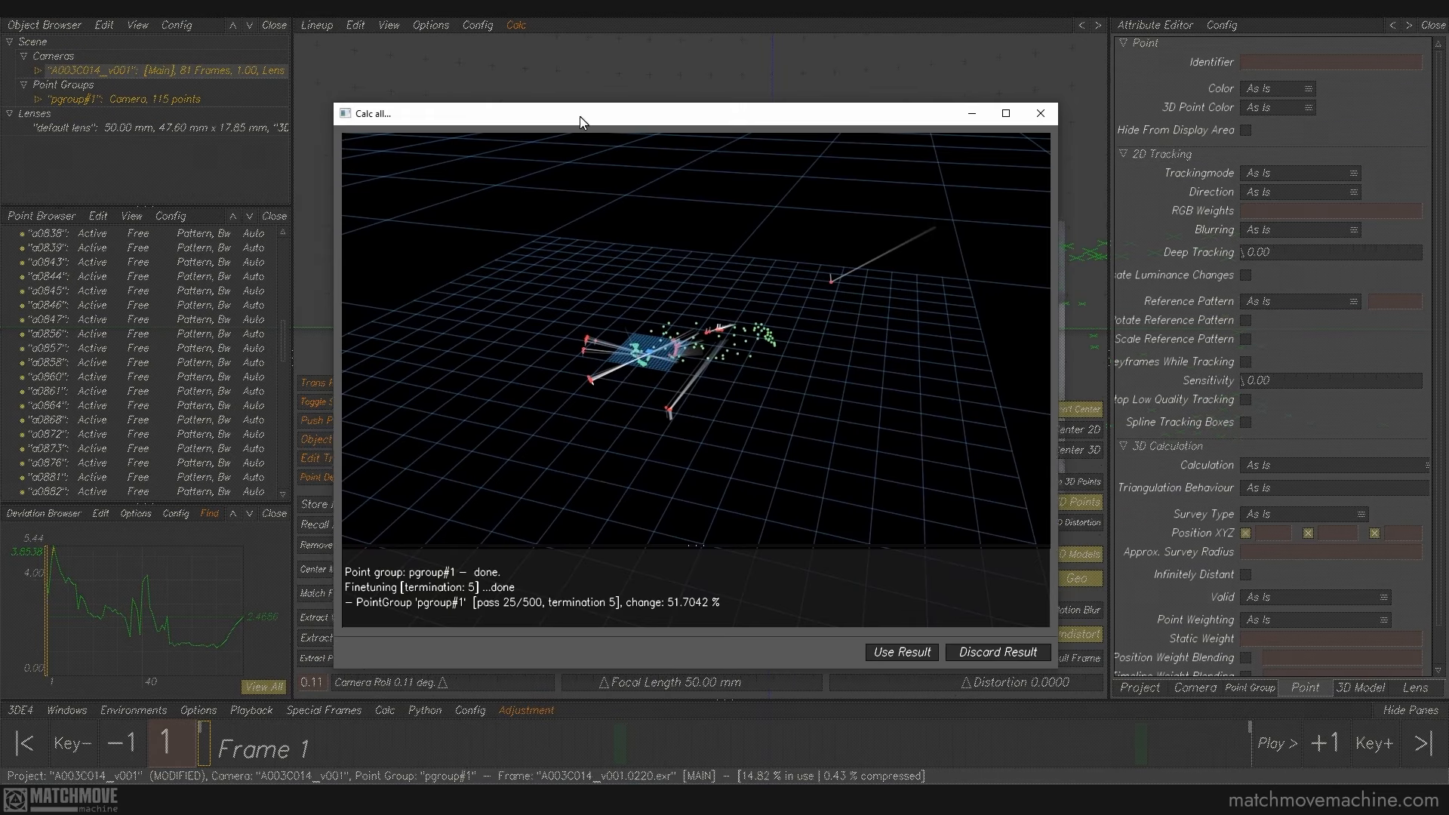
left_click_drag(578, 116, 562, 123)
left_click_drag(808, 227, 870, 400)
left_click(988, 657)
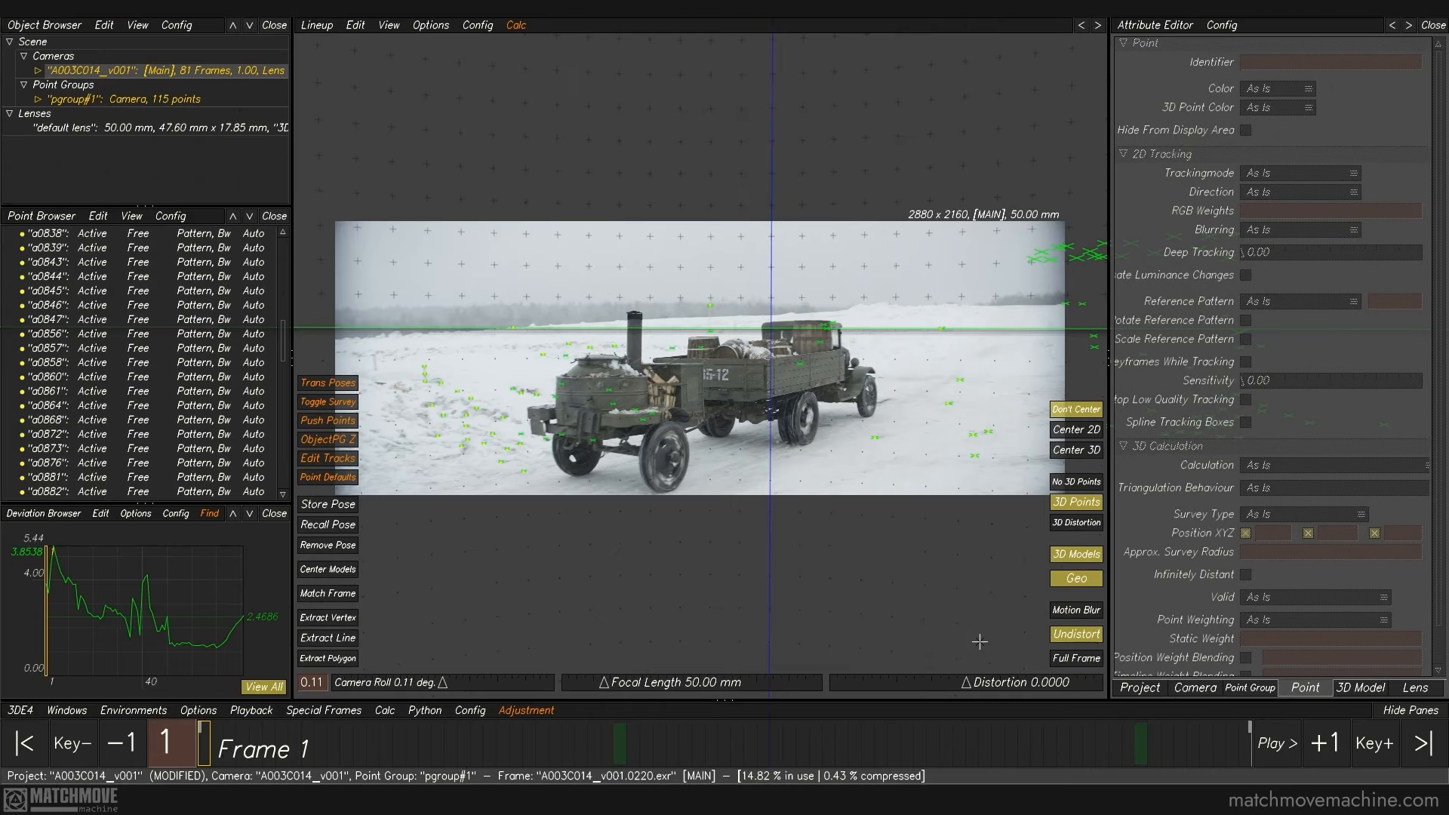
Step: Undo the recent point deletions back through a0893, a0889 and a0887, and clear the point selection
left_click(354, 25)
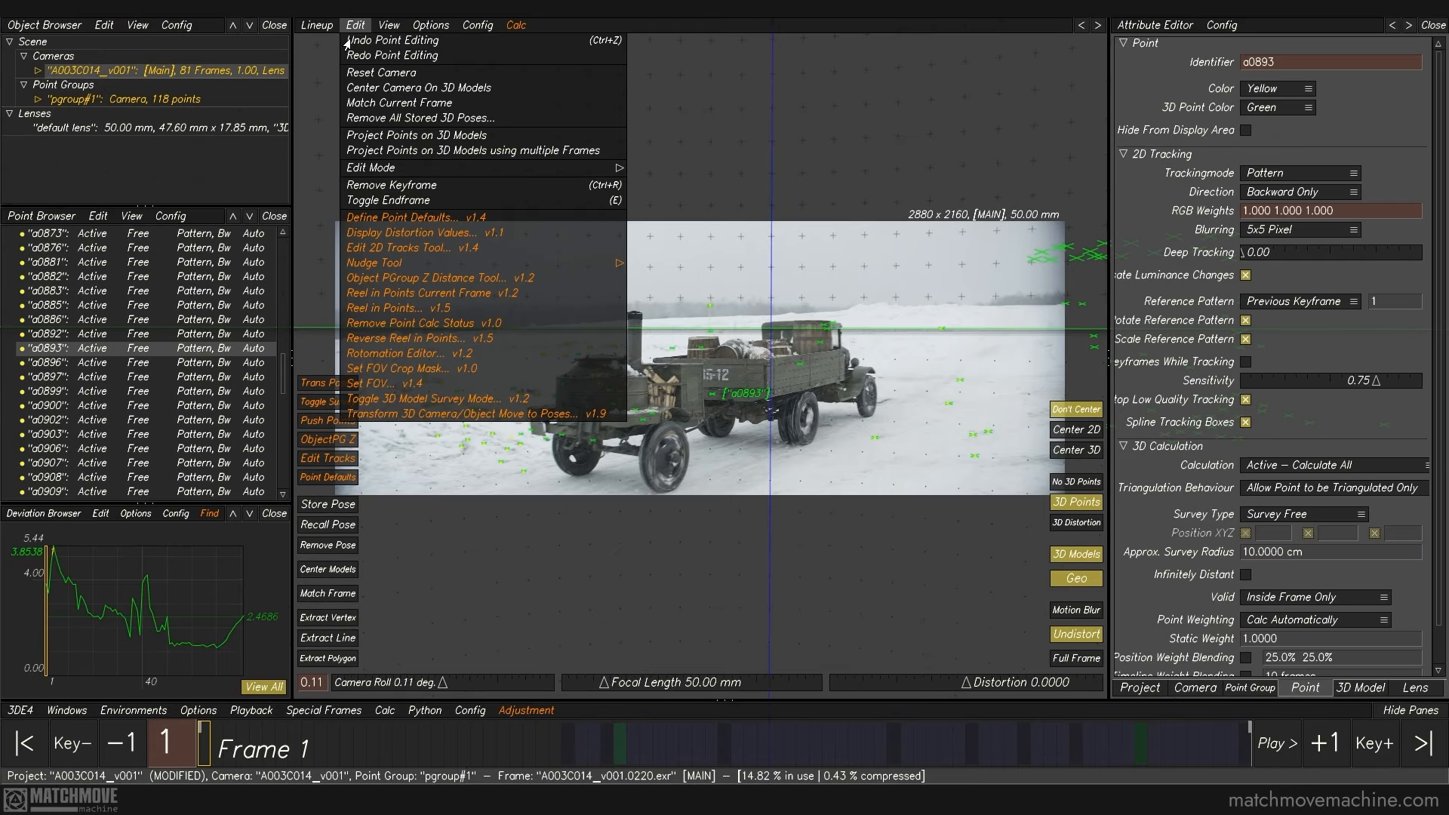
left_click(349, 40)
left_click(351, 40)
left_click(364, 41)
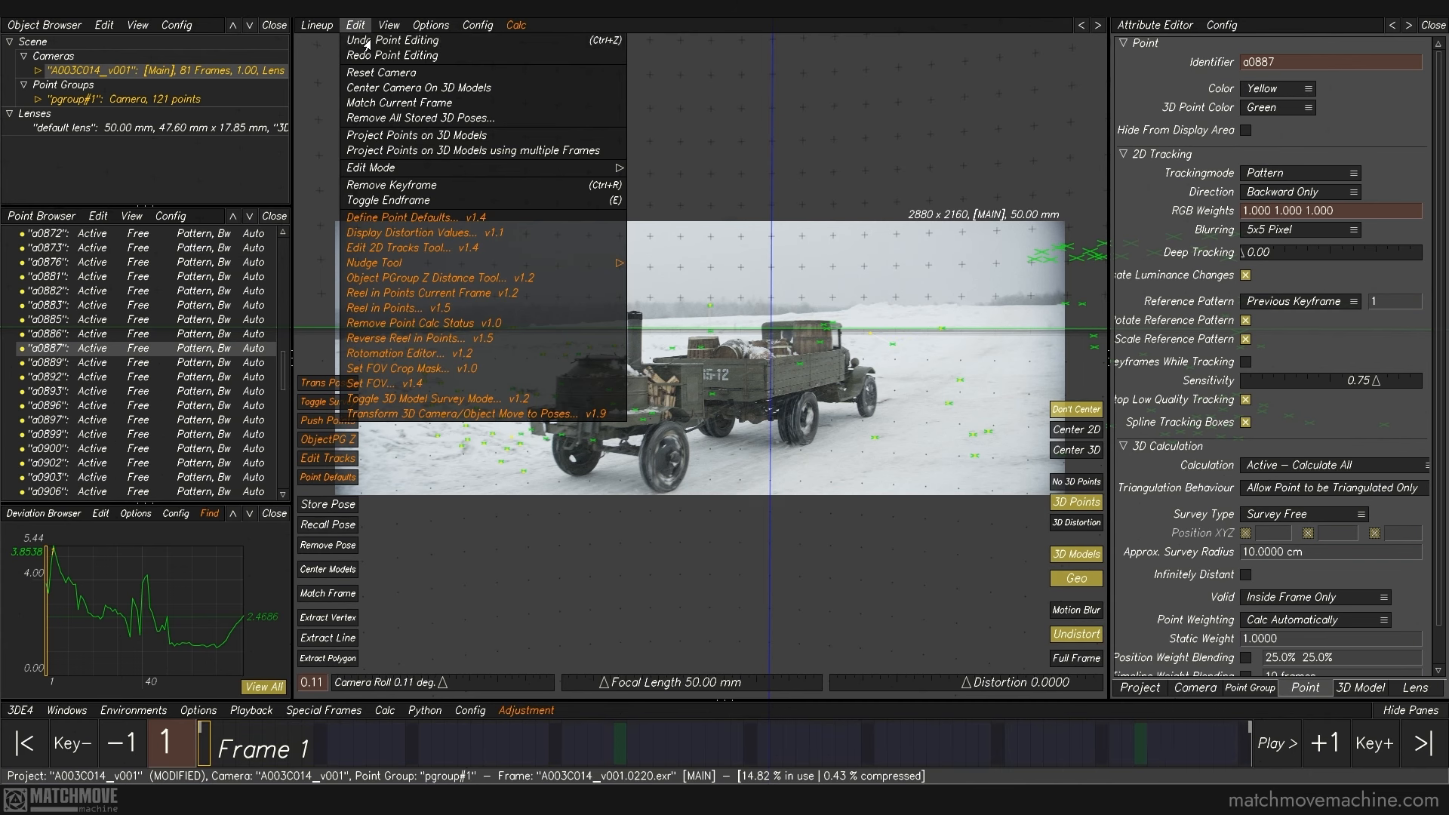
left_click(366, 42)
left_click(622, 595)
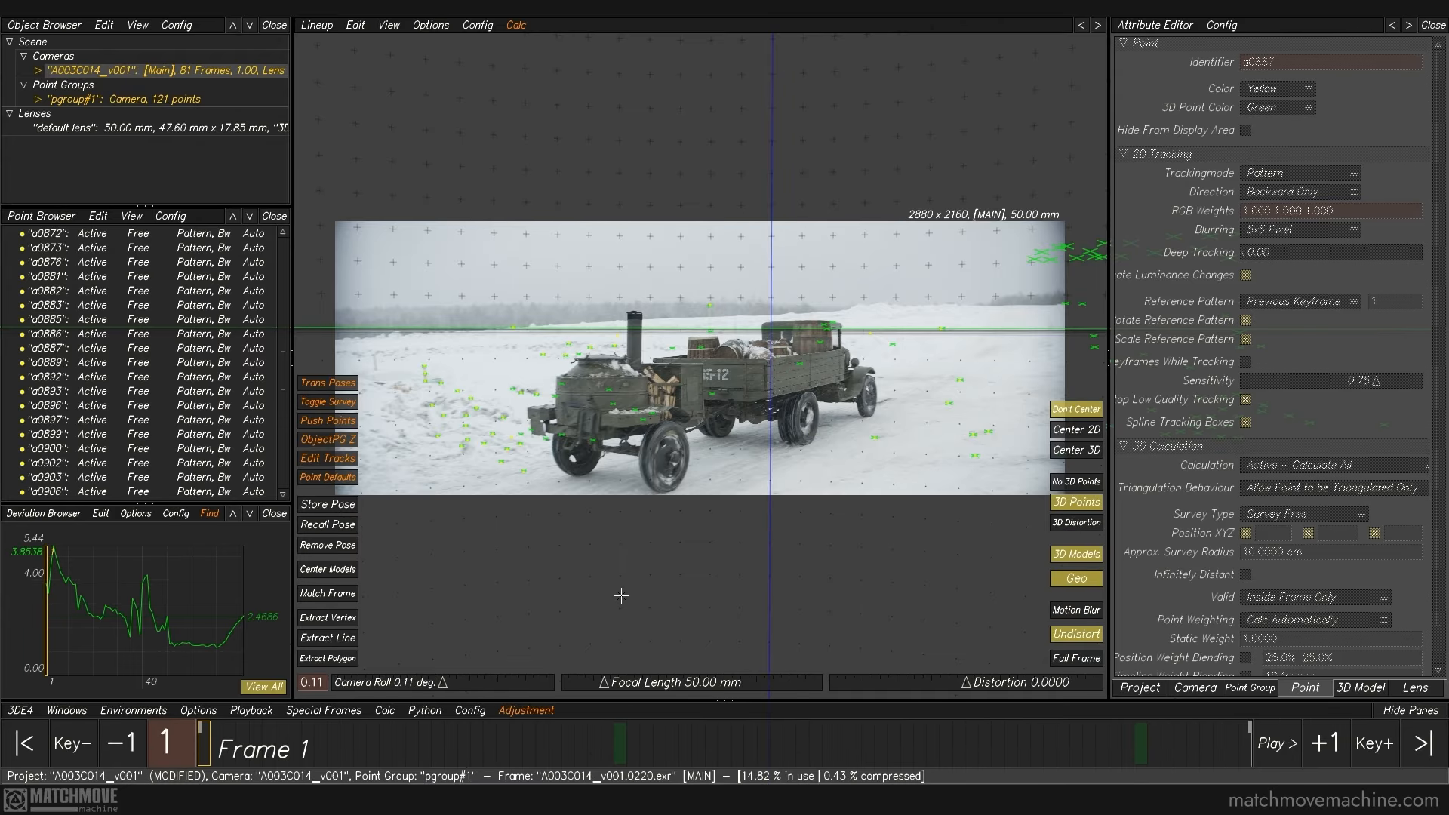
Step: Calculate all from scratch with the restored points, inspect the camera path, and use the result
left_click(384, 710)
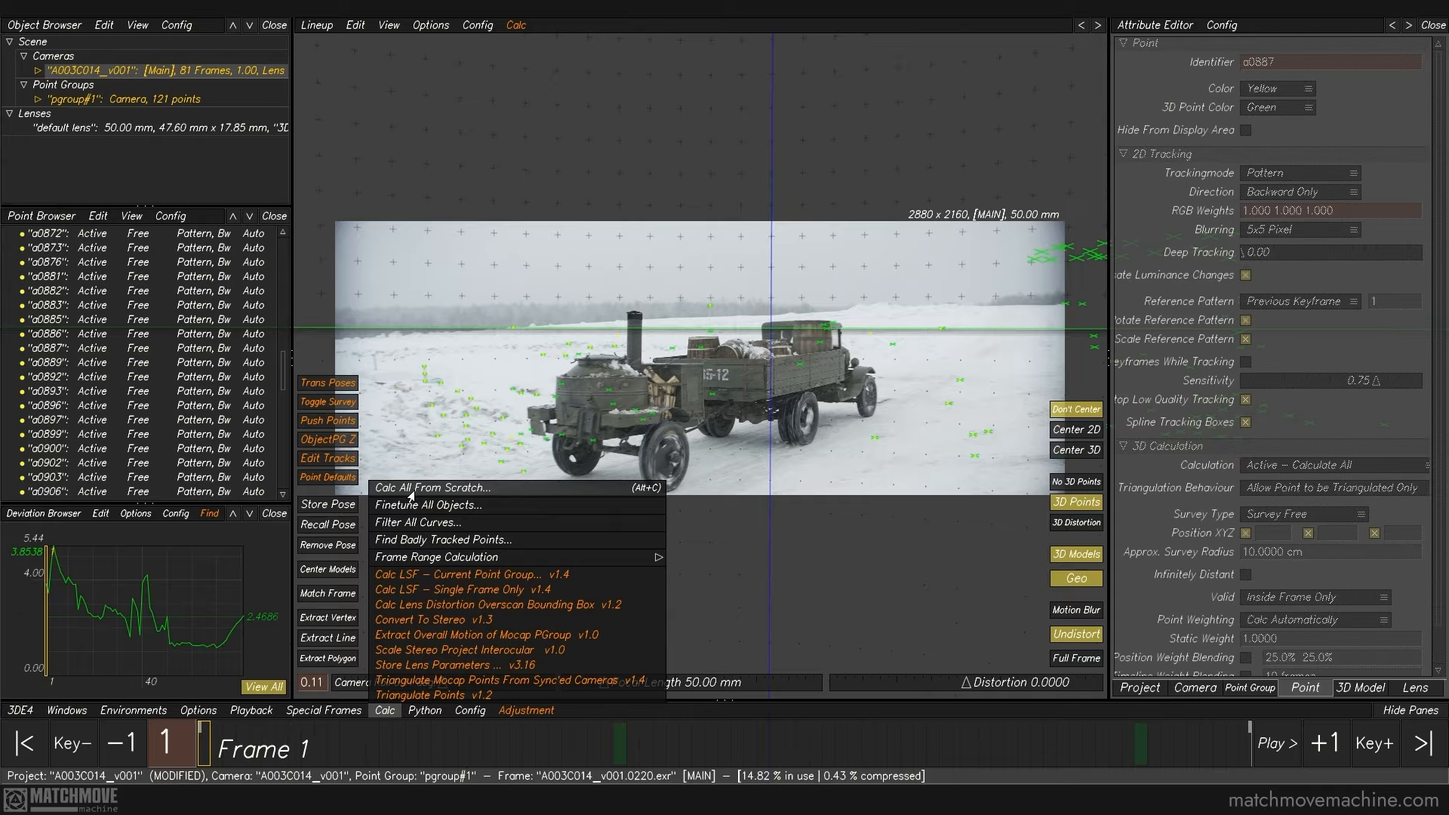
left_click(412, 490)
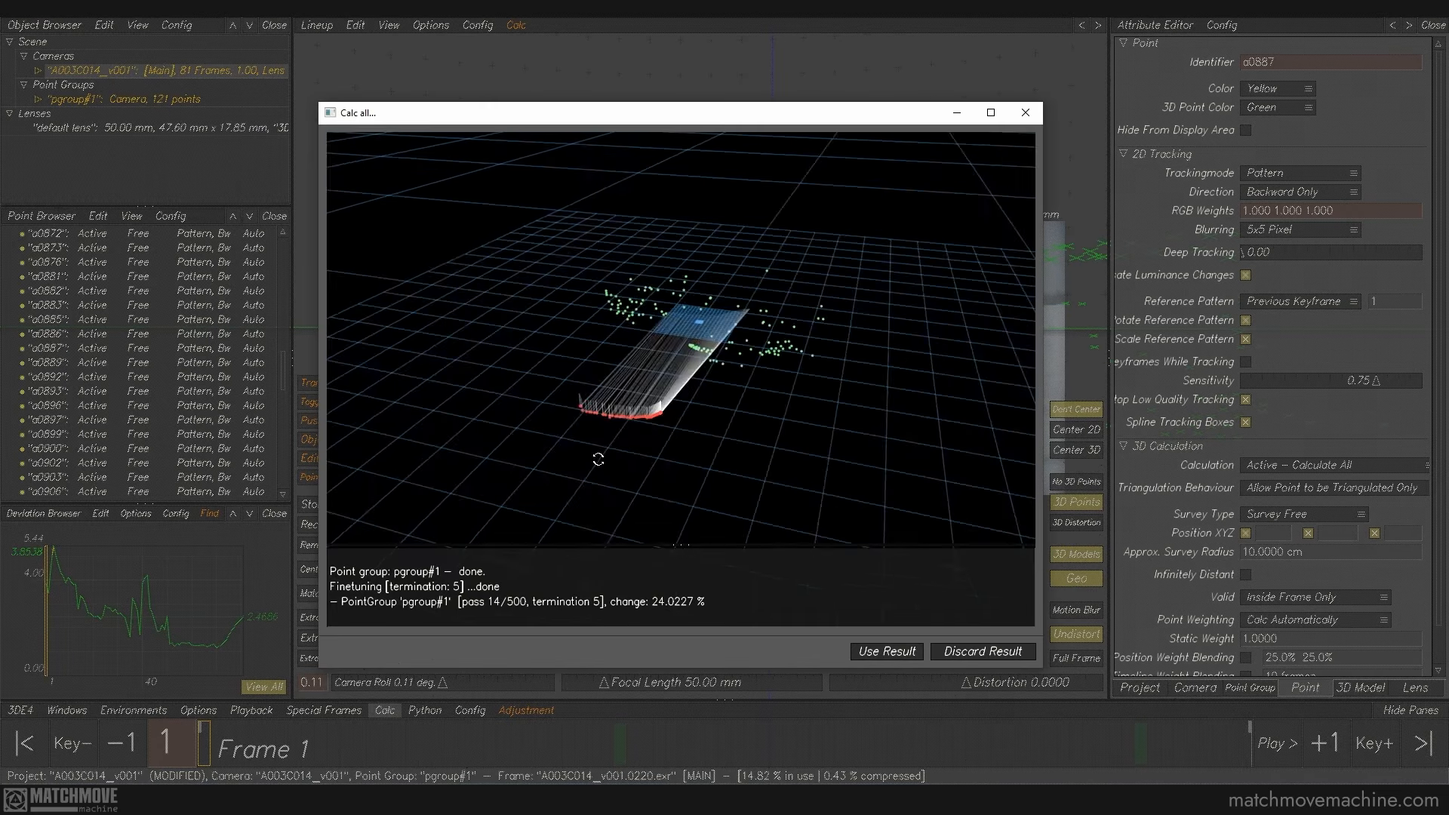
mouse_move(732, 346)
left_mouse_down()
mouse_move(689, 379)
mouse_move(693, 322)
mouse_move(844, 259)
mouse_move(721, 309)
mouse_move(717, 324)
left_mouse_up()
left_click(888, 651)
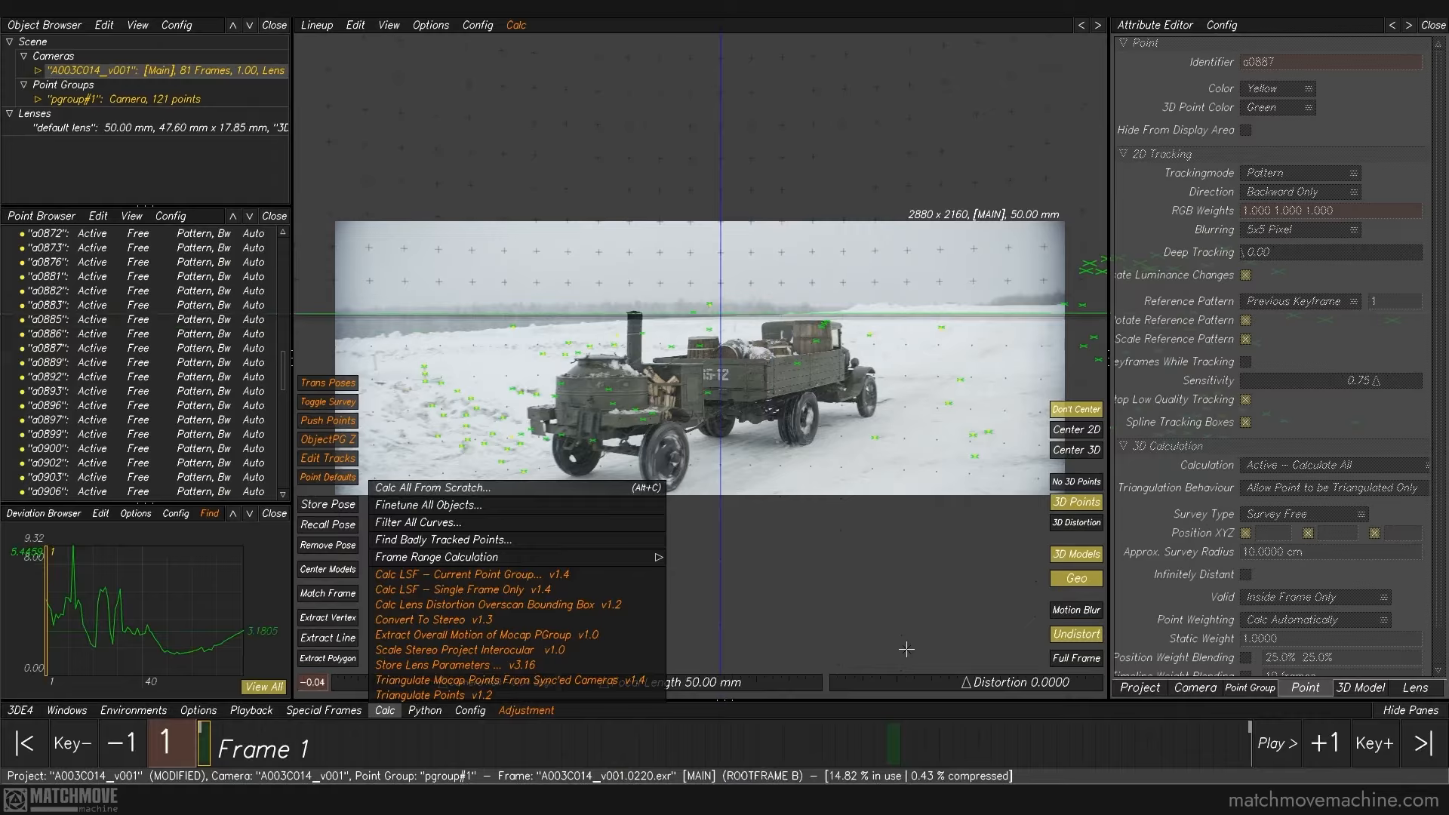
Step: Scrub between frames 1 and 59 to examine how the 3D points fit the signpost and snow, and return to frame 1
left_click(200, 747)
mouse_move(200, 747)
left_mouse_down()
mouse_move(1252, 748)
mouse_move(200, 746)
mouse_move(959, 746)
left_mouse_up()
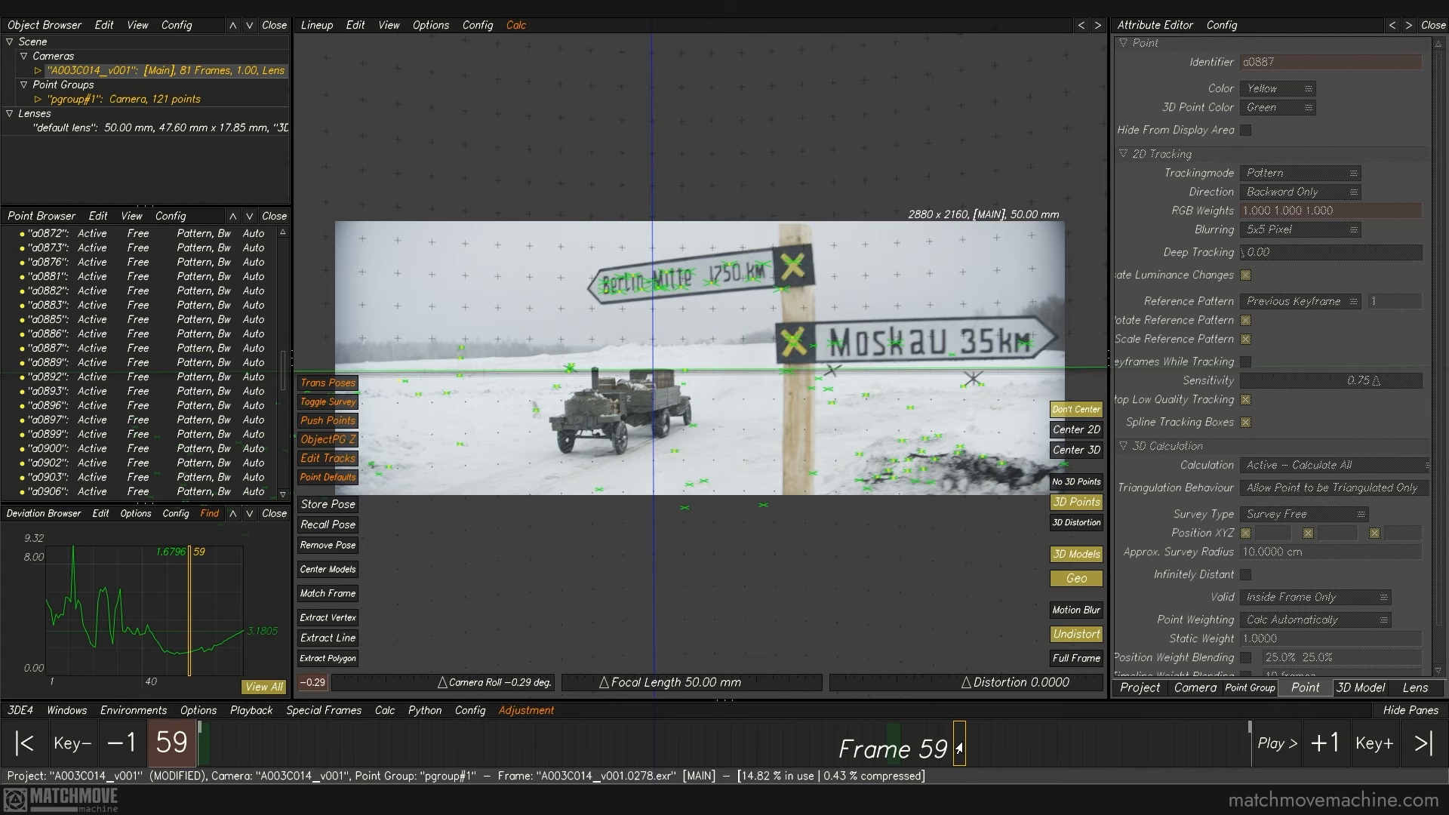
left_click_drag(960, 747, 921, 747)
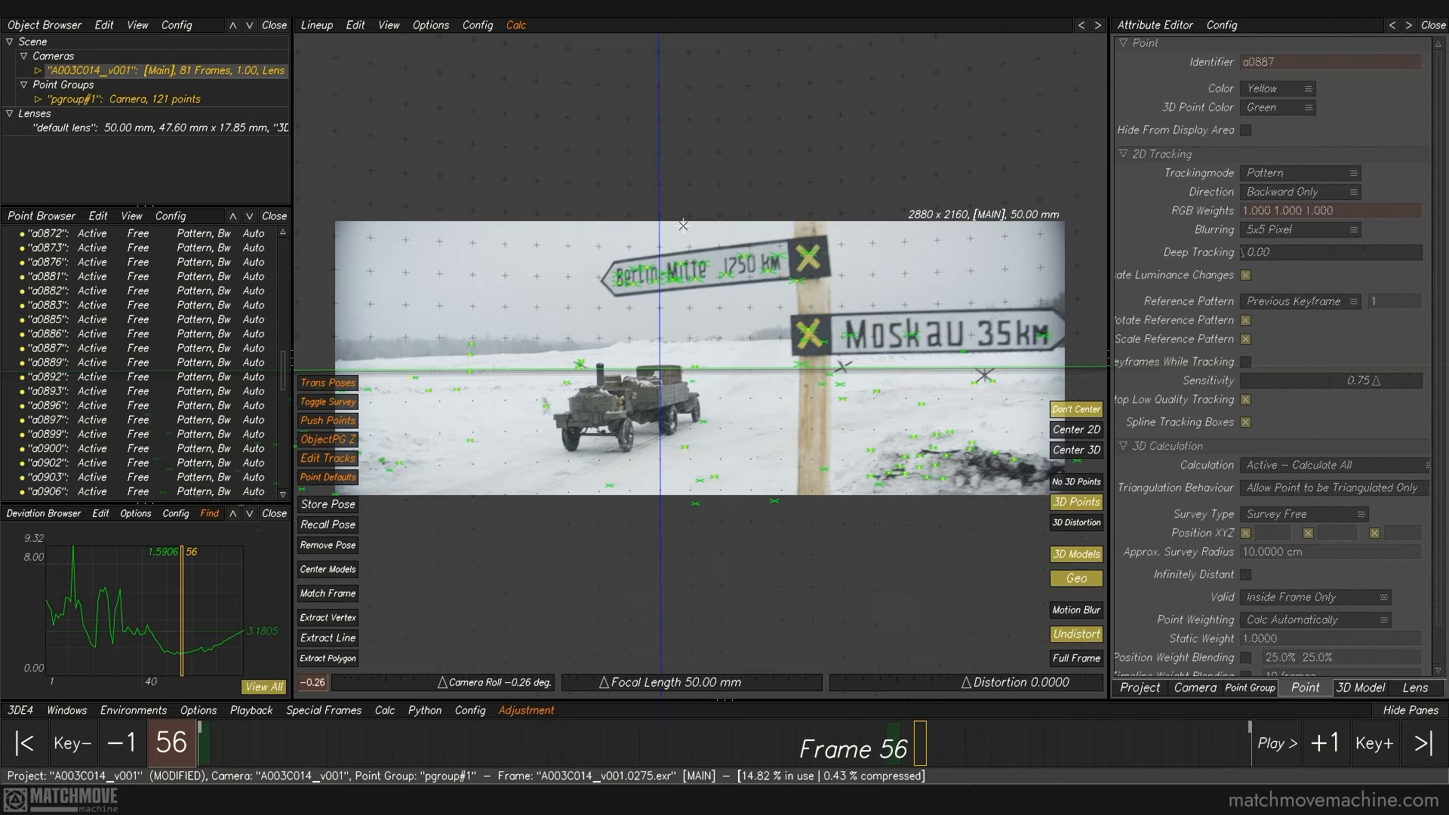
left_click_drag(589, 239, 861, 296)
left_click(862, 278)
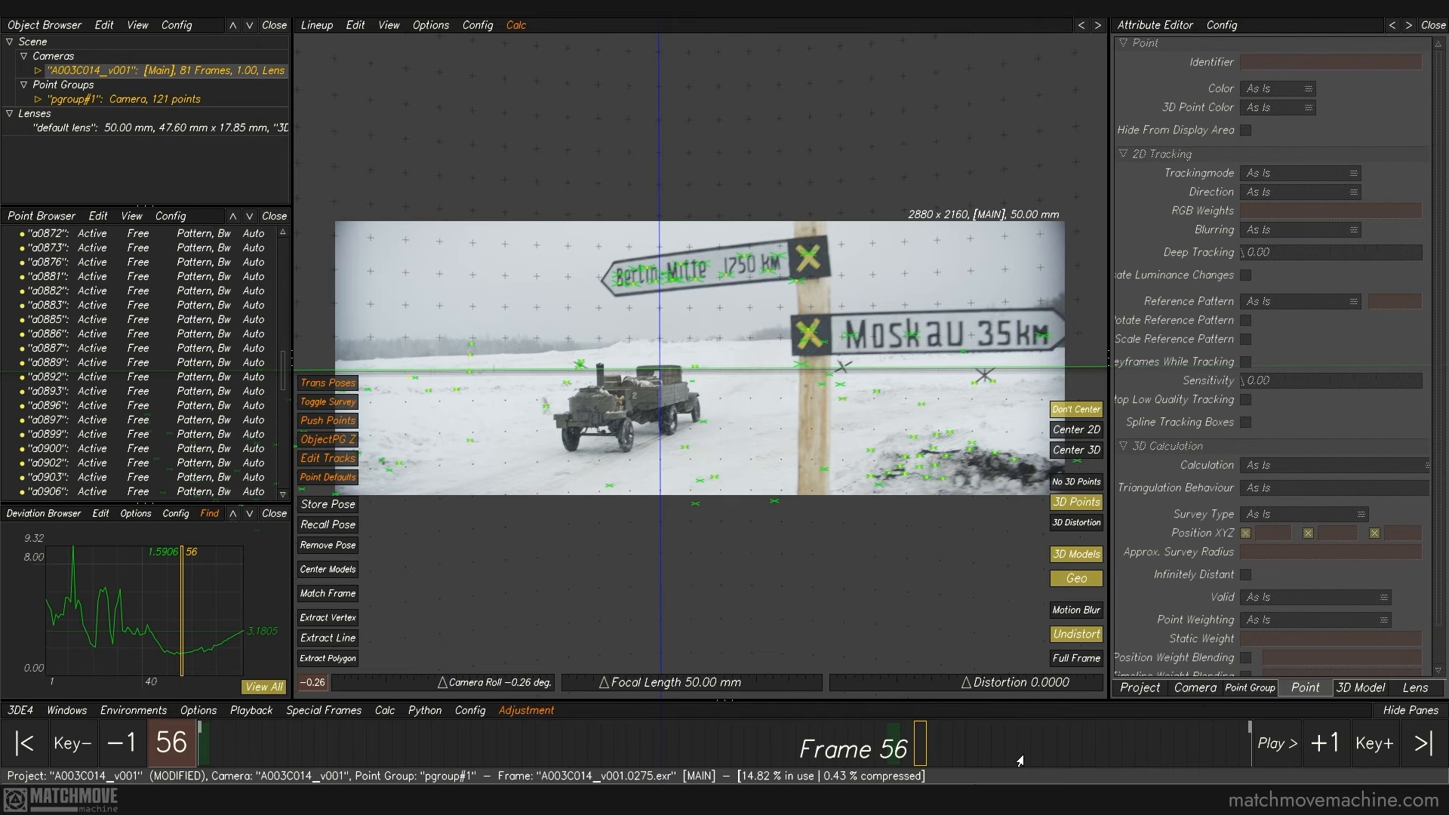
left_click_drag(920, 759, 542, 779)
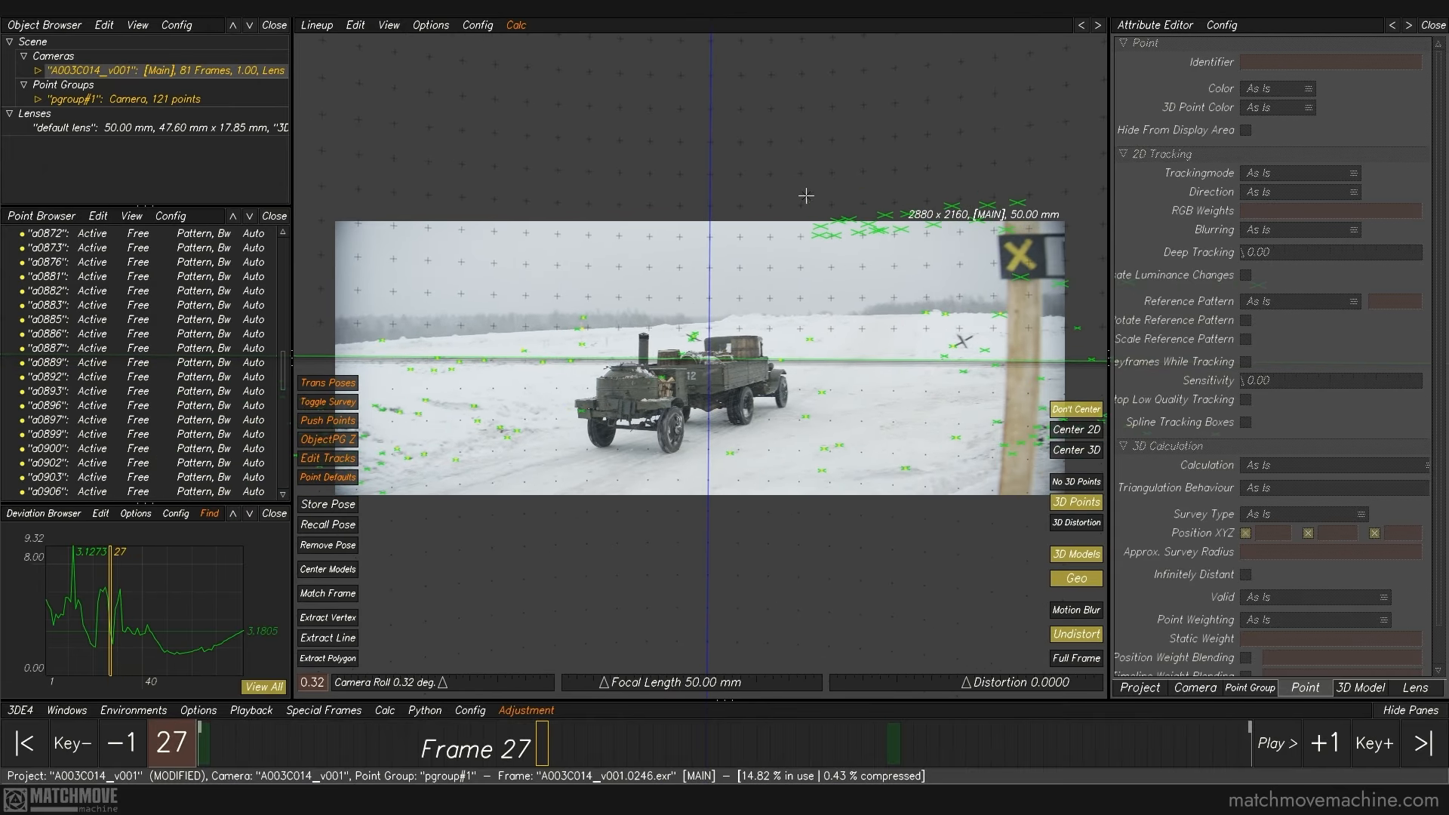
mouse_move(553, 754)
left_mouse_down()
mouse_move(453, 744)
mouse_move(1299, 736)
mouse_move(528, 748)
left_mouse_up()
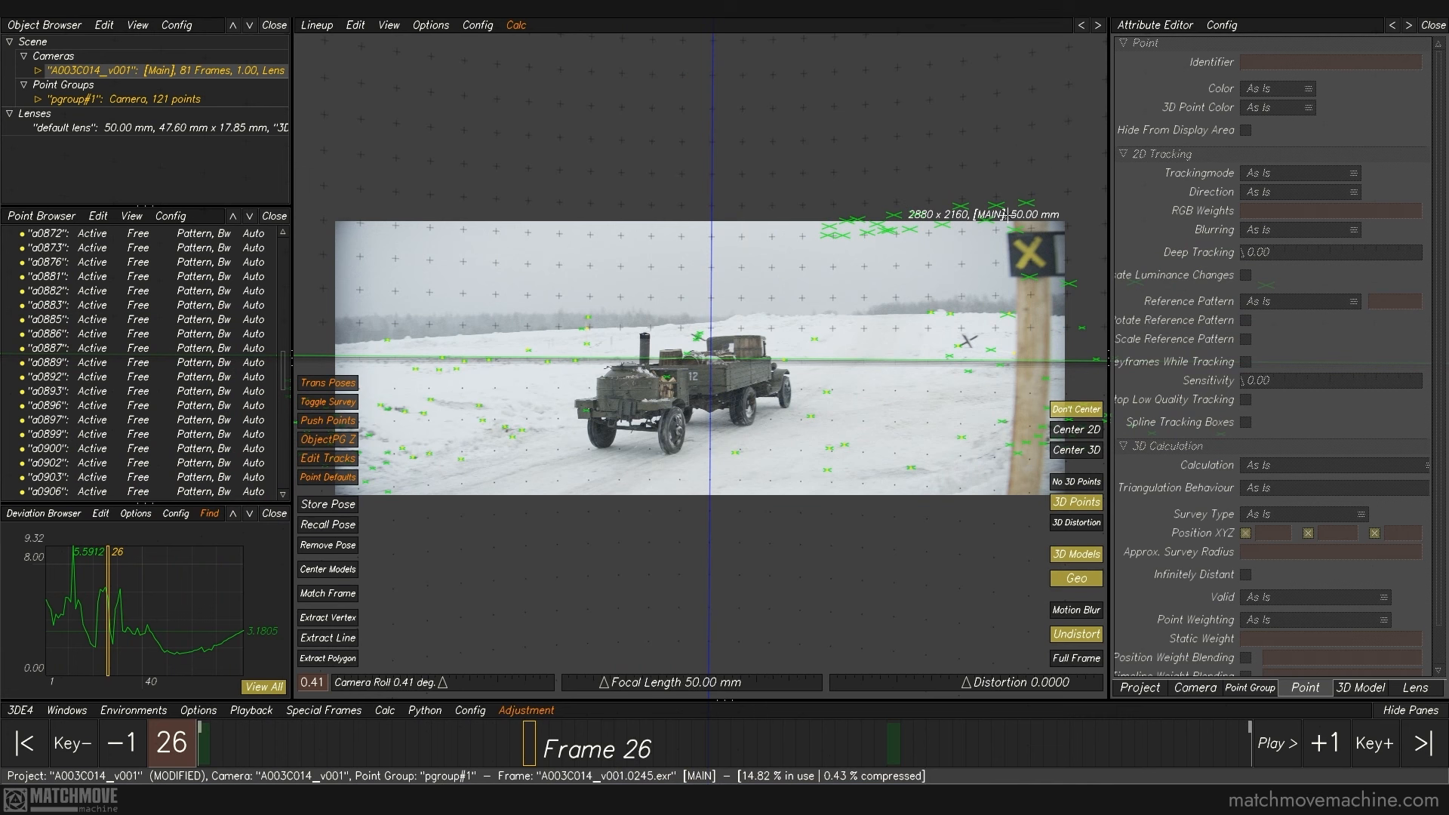
mouse_move(535, 748)
left_mouse_down()
mouse_move(1249, 747)
mouse_move(199, 747)
left_mouse_up()
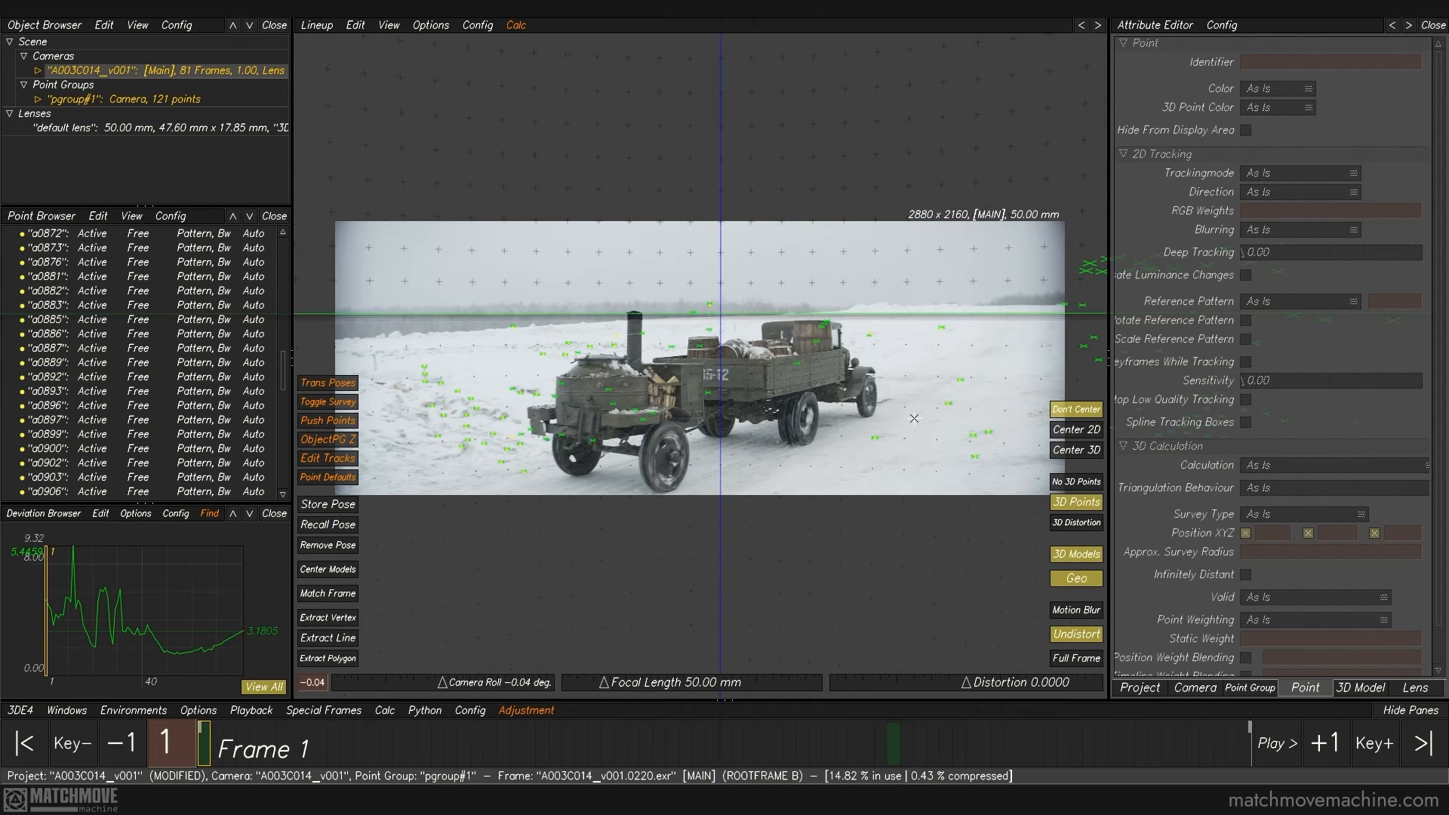
Step: Set the default lens's Degree 2 distortion to 0.05
left_click(223, 72)
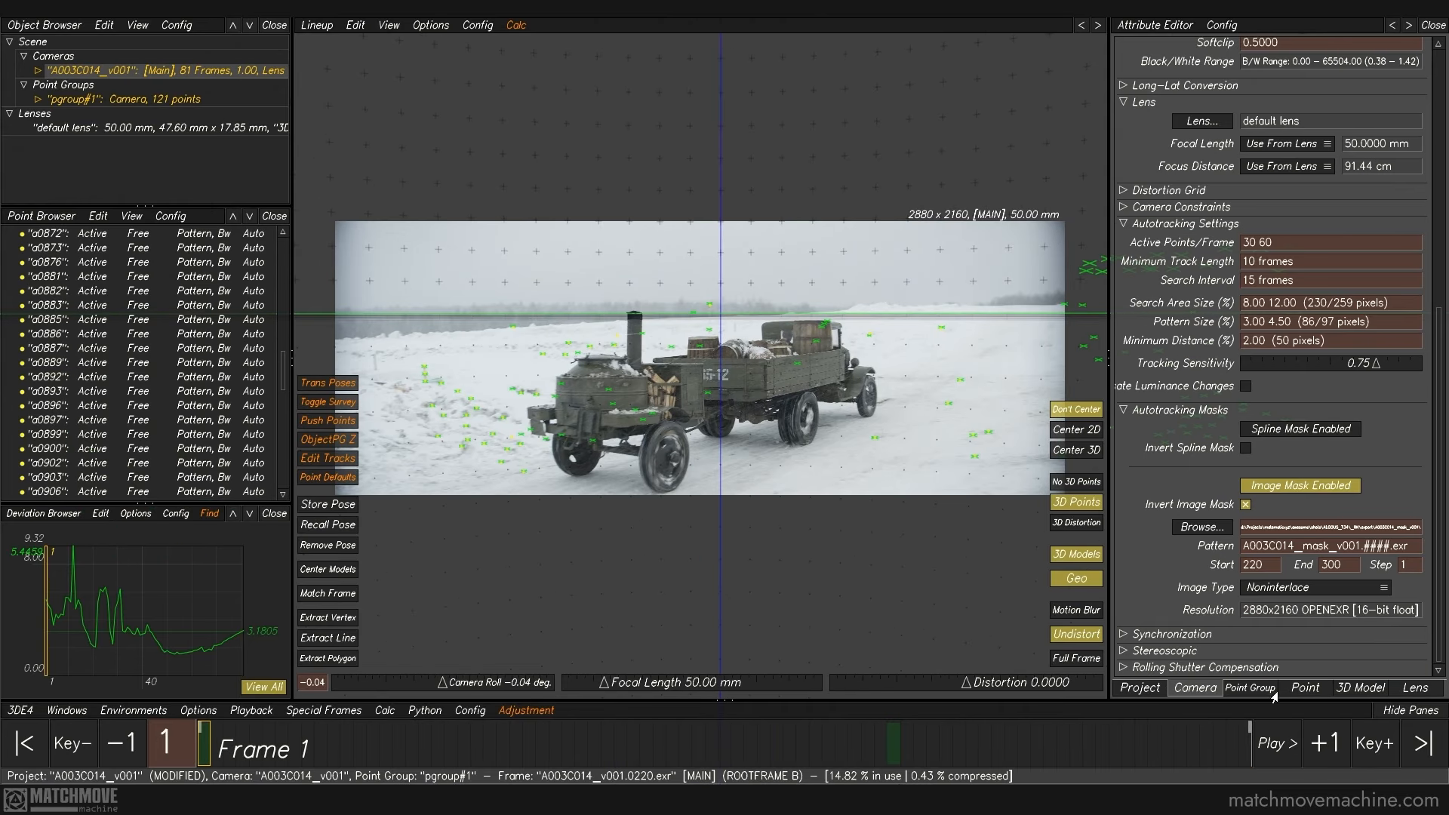
left_click(1408, 688)
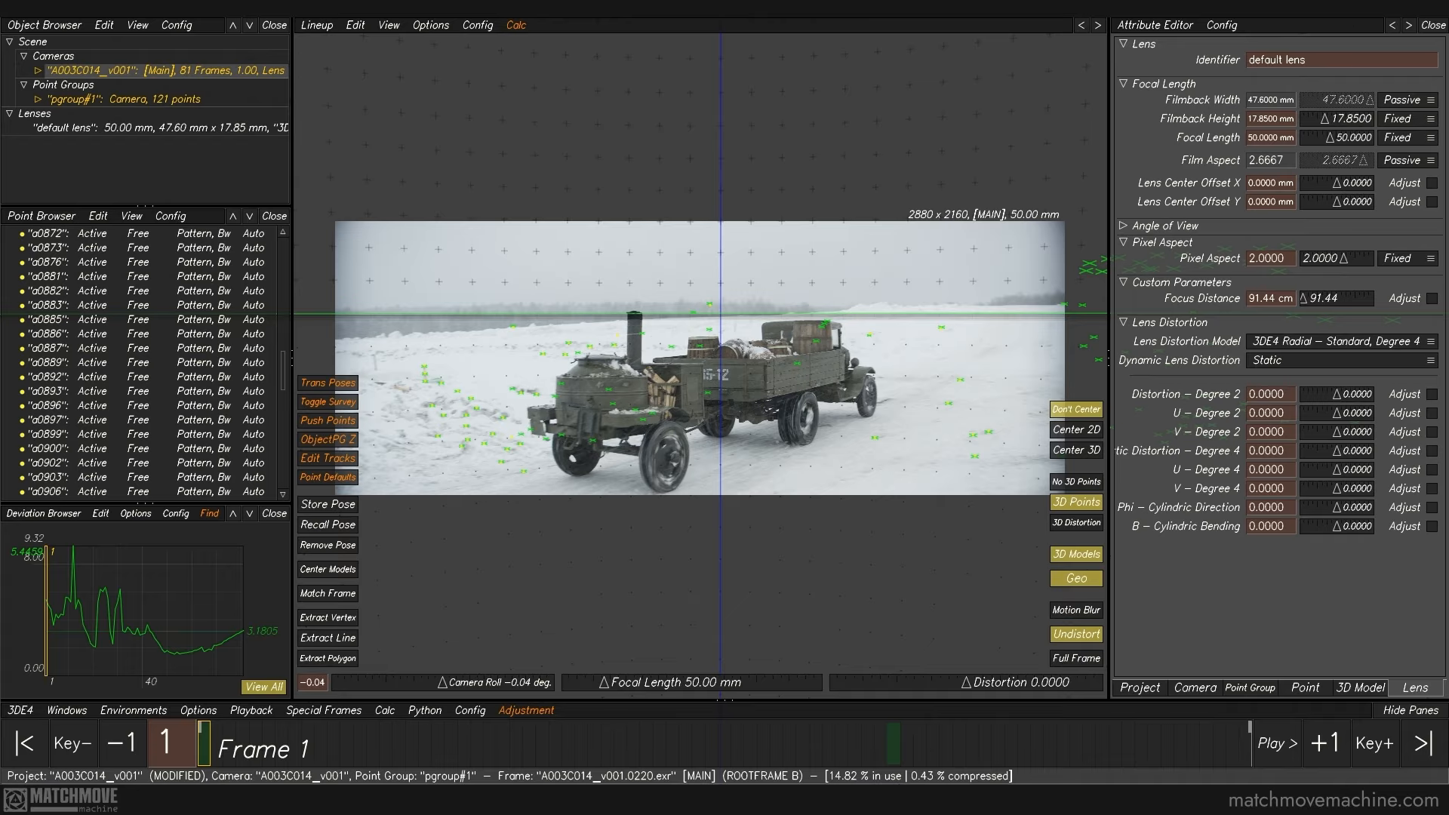
left_click(1268, 393)
type("5")
key("Return")
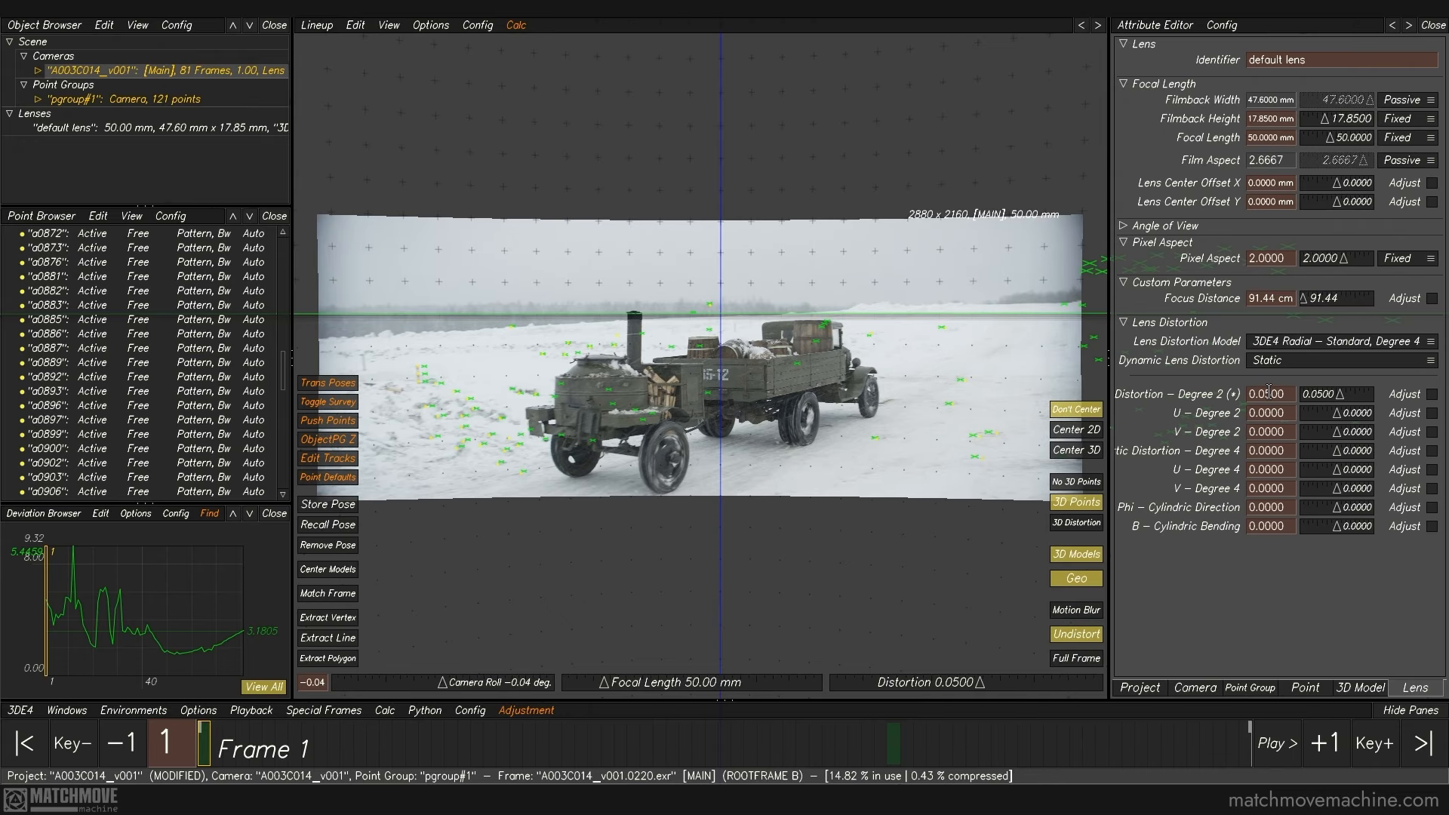
Step: Inspect the camera path calculated with the new distortion, use the result, and return to frame 1
left_click_drag(604, 362, 893, 320)
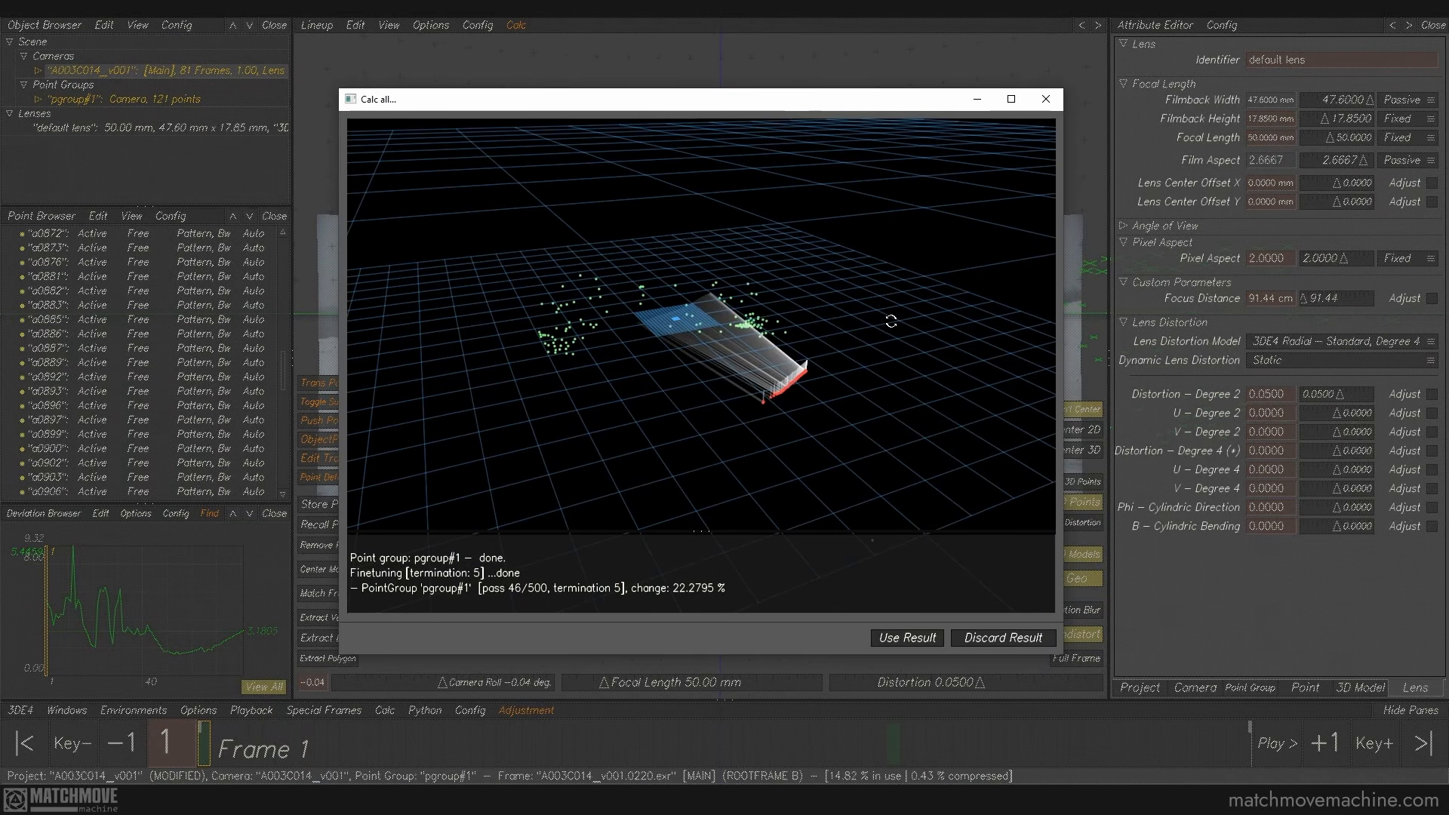
left_click(911, 644)
left_click(474, 763)
left_click_drag(477, 763, 28, 738)
Step: Select all tracked points in the point group and delete them while keeping the camera
scroll(151, 362, "up", 5)
left_click(204, 237)
key("ctrl+a")
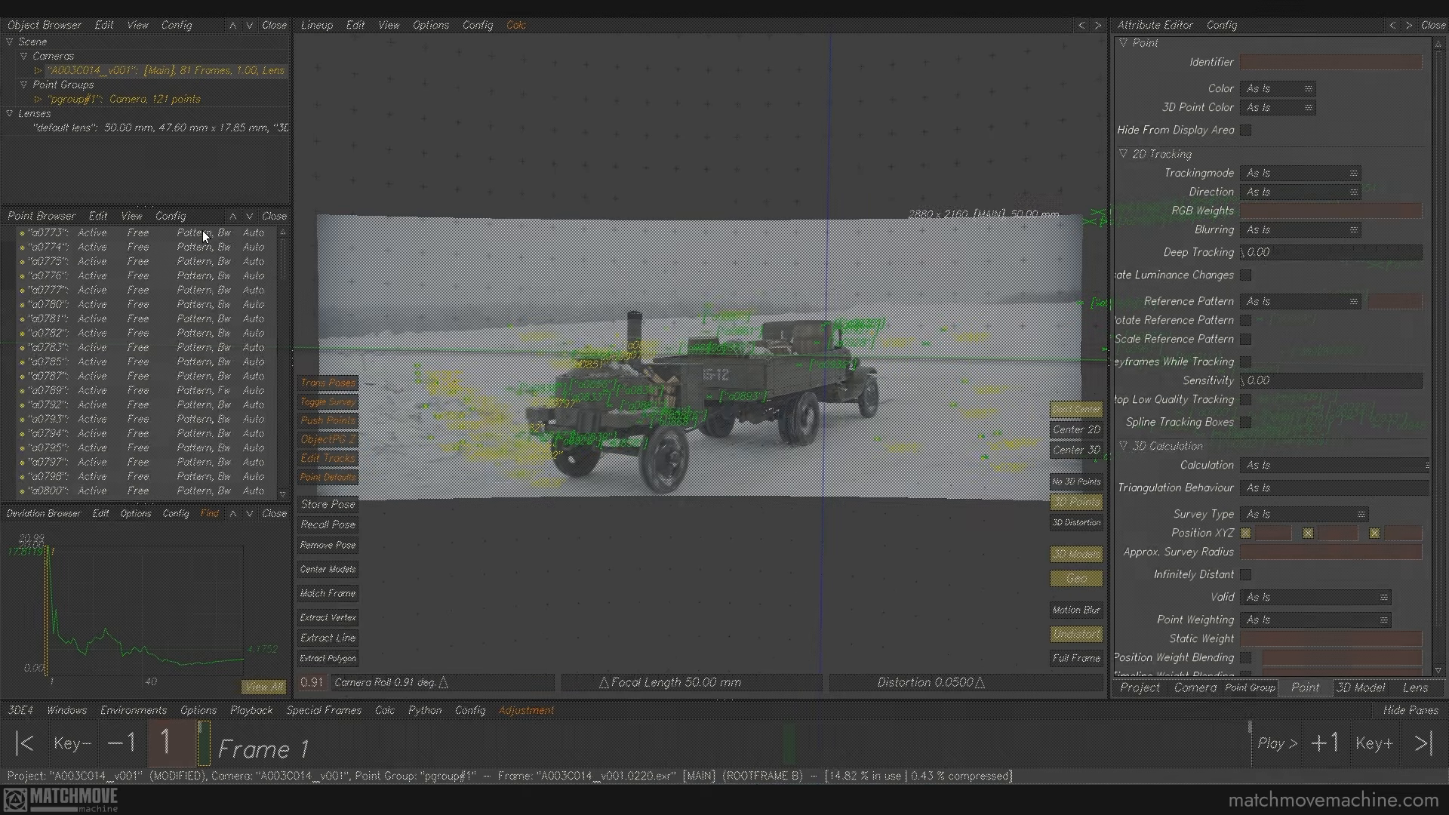
key("Delete")
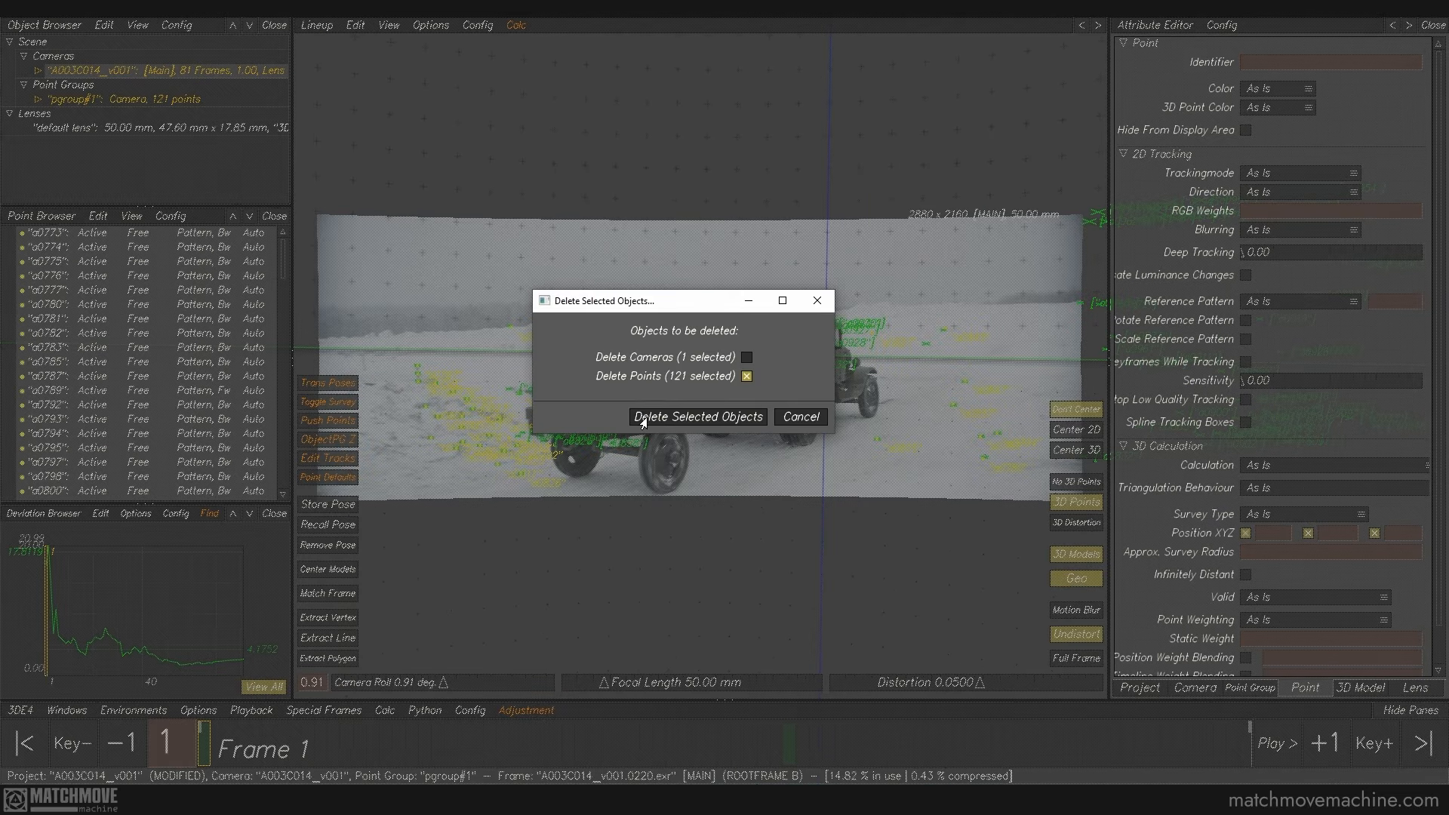
left_click(643, 417)
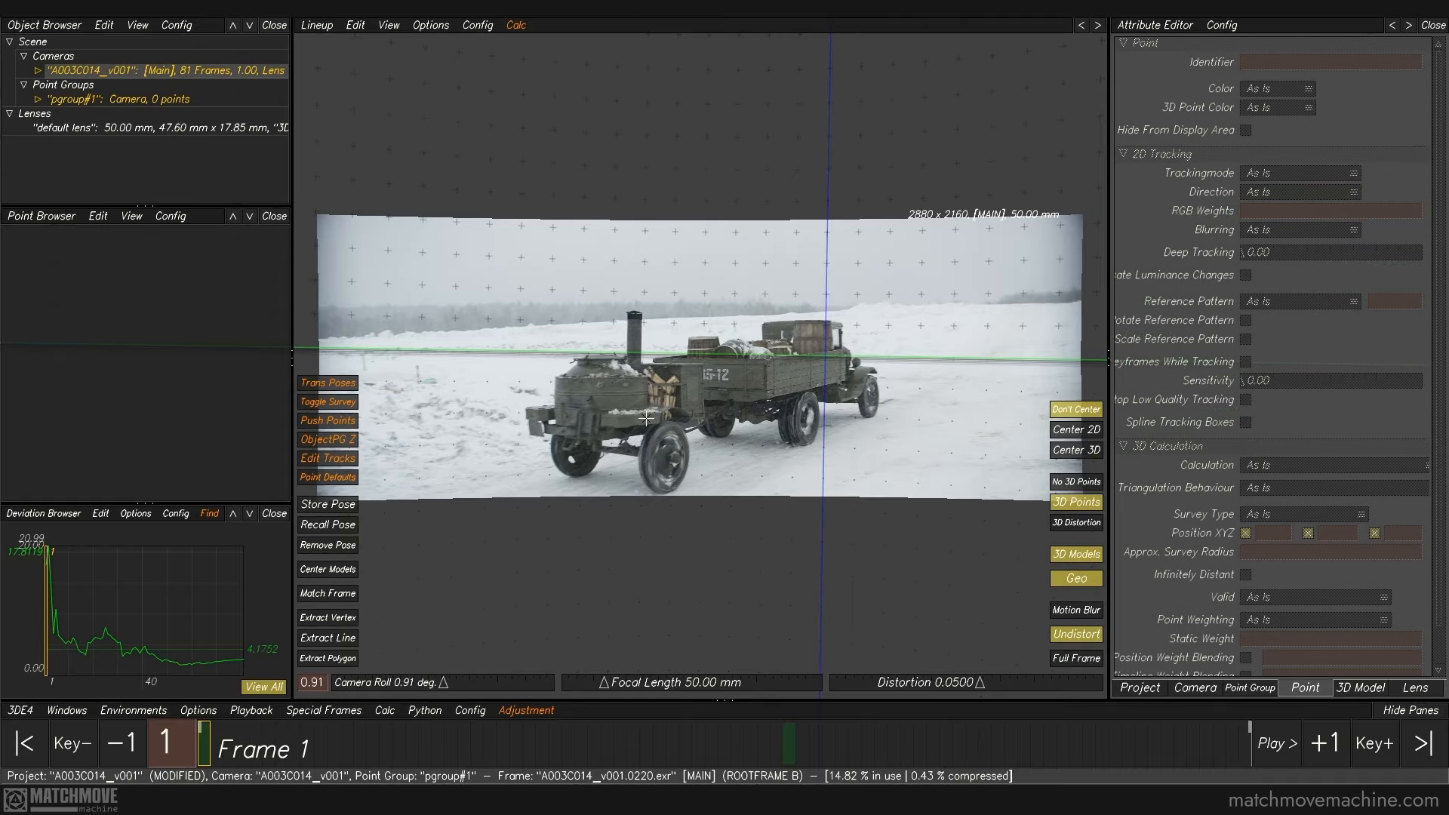
Step: Set the camera's autotracking to 60 90 active points per frame, search area size 16.00 24.00, and minimum distance 4.00
left_click(224, 73)
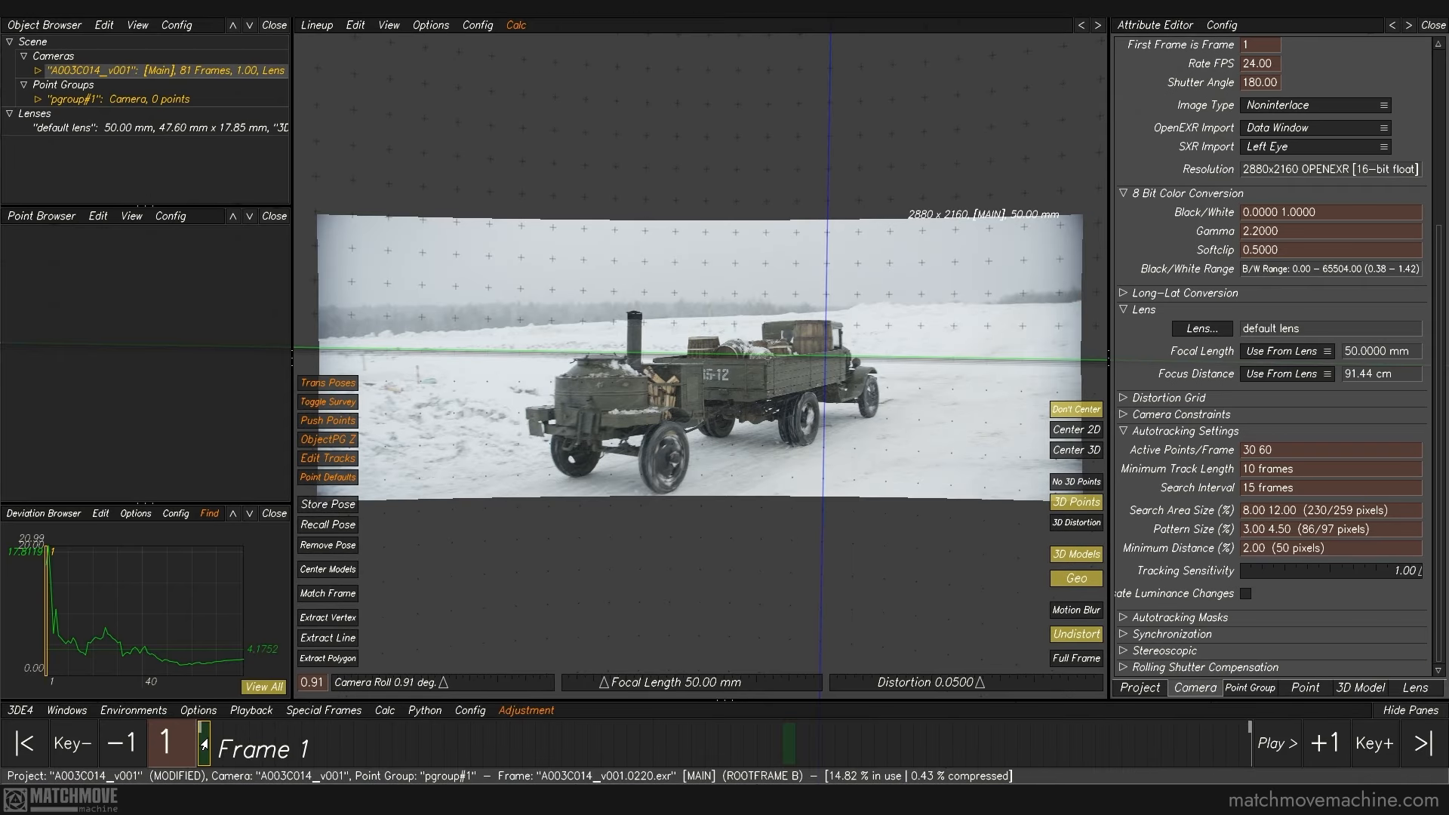
left_click(1251, 451)
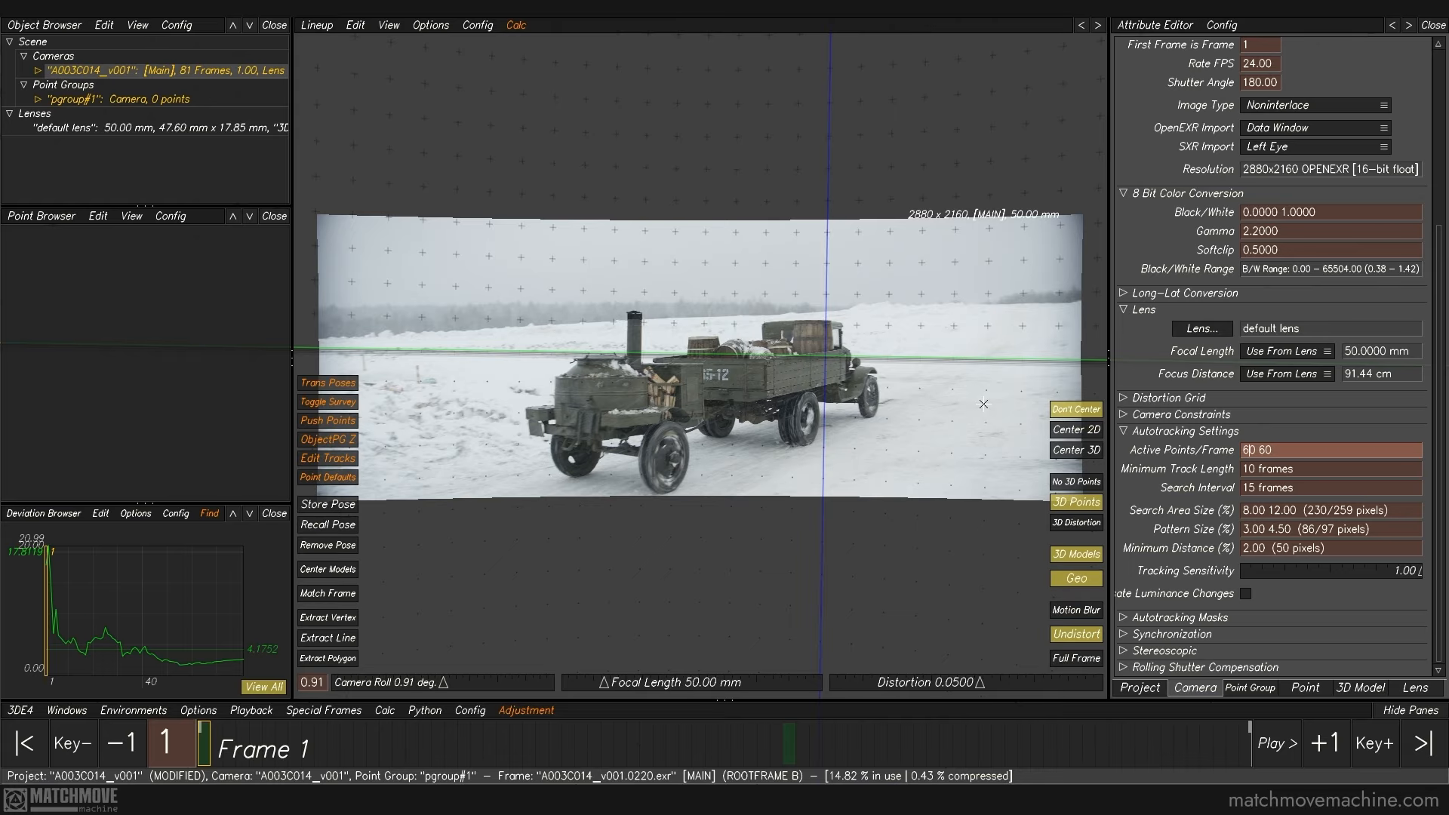
key("Return")
left_click(1247, 511)
type("16.00 1")
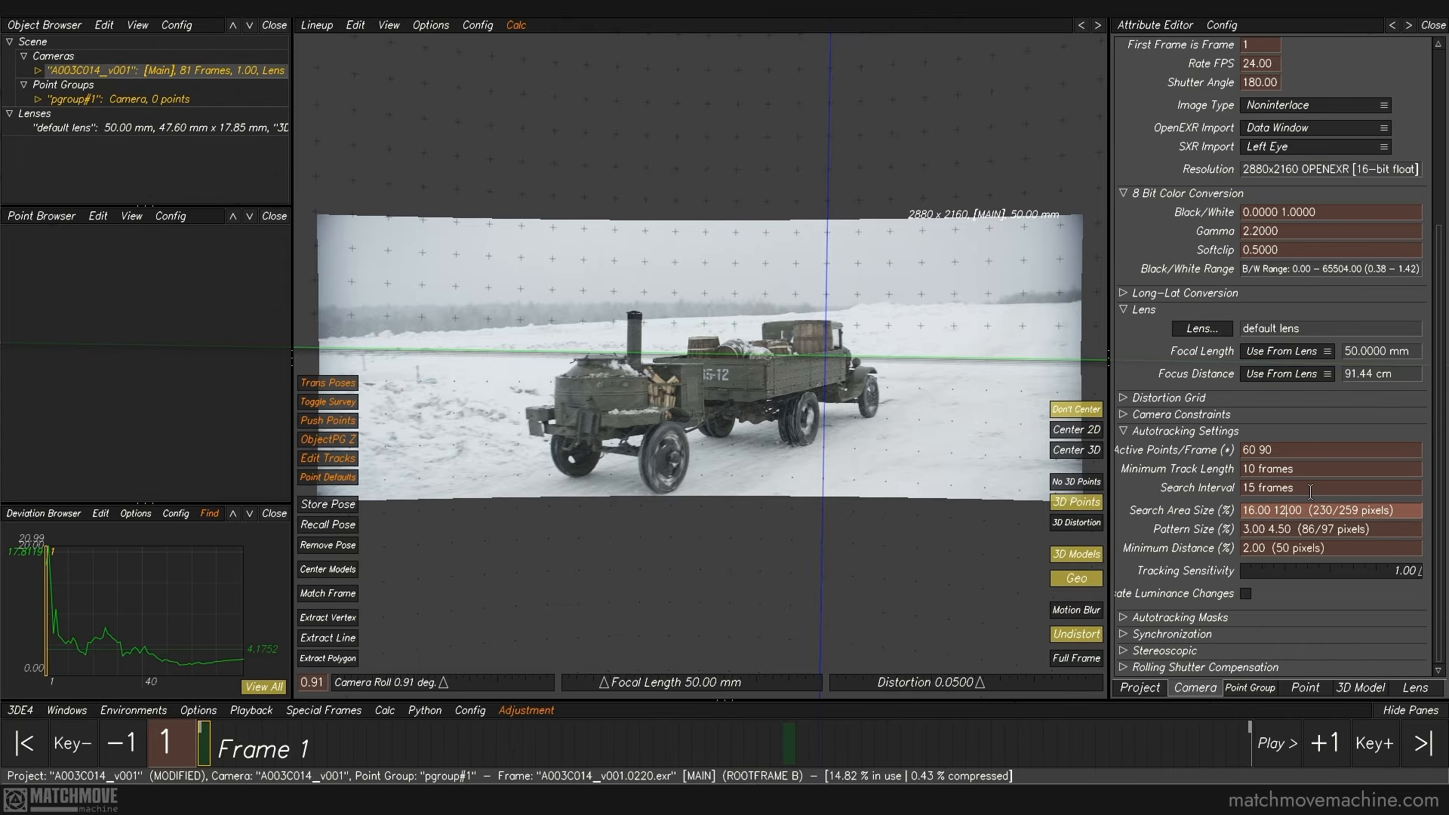
key("BackSpace")
type("24.00")
key("Return")
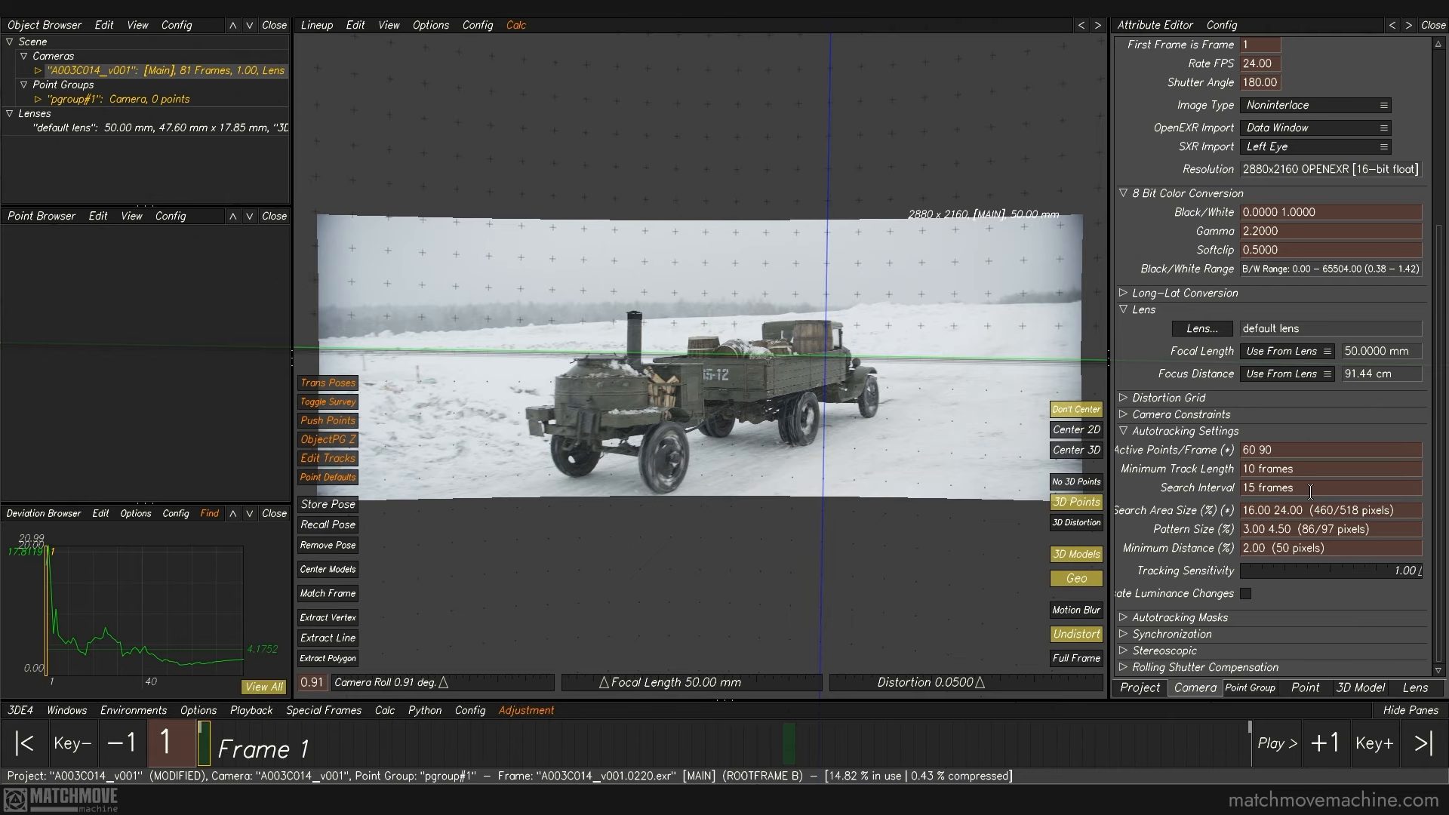
left_click(1248, 549)
type("5")
key("Return")
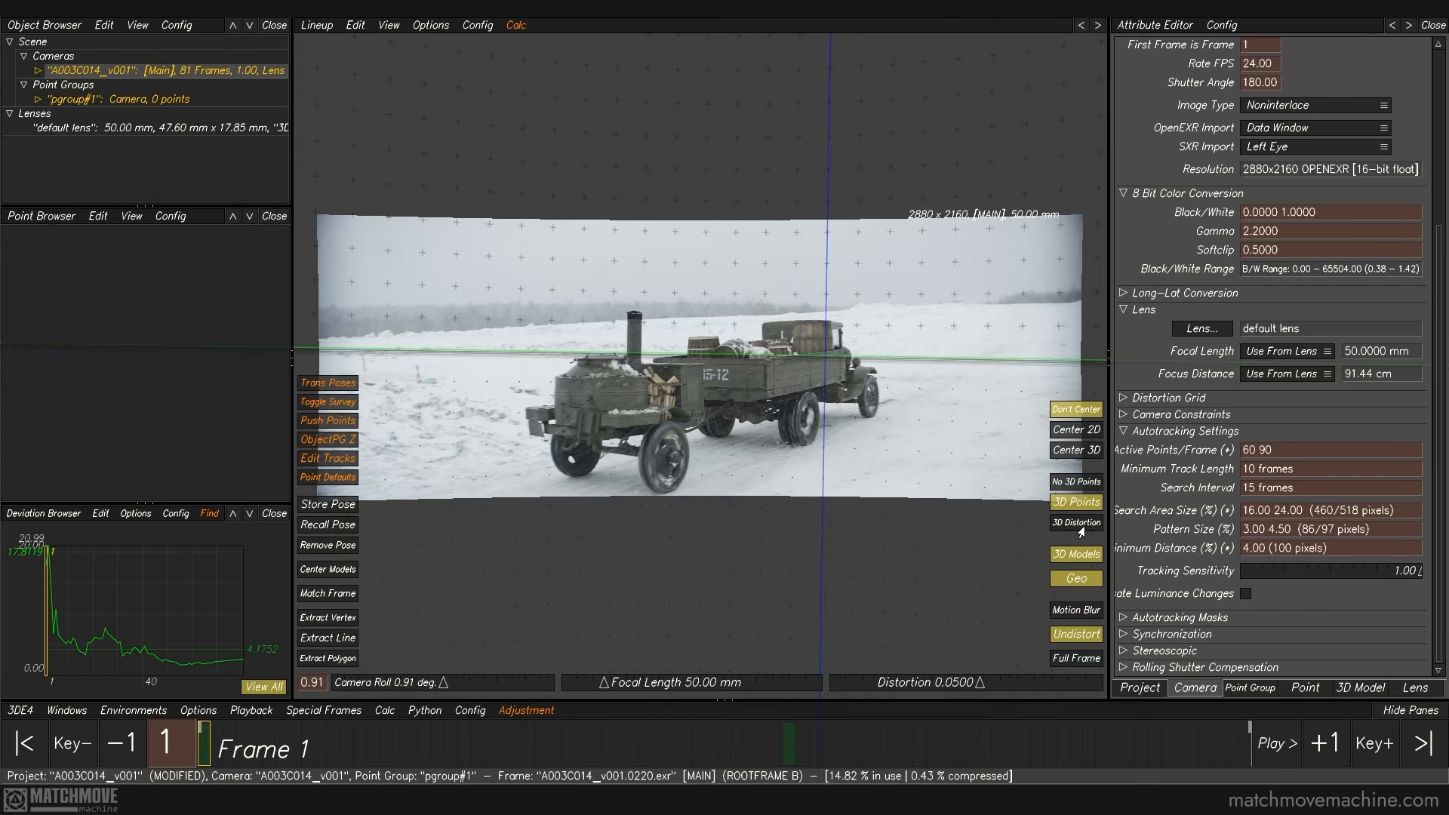
Step: Show the footage in high contrast and autotrack the sequence with a forward primary pass and a backward secondary pass
key("i")
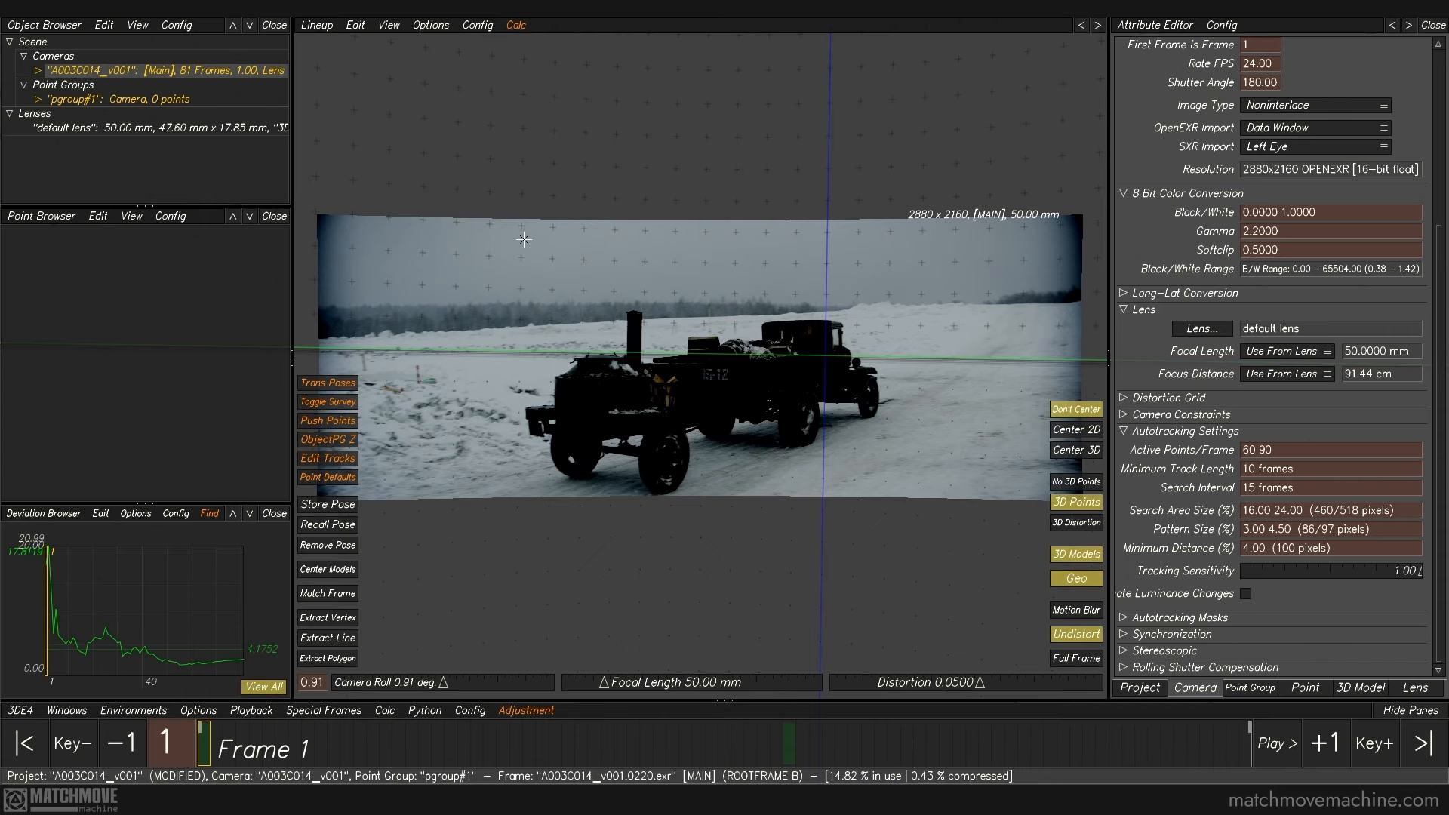
key("F2")
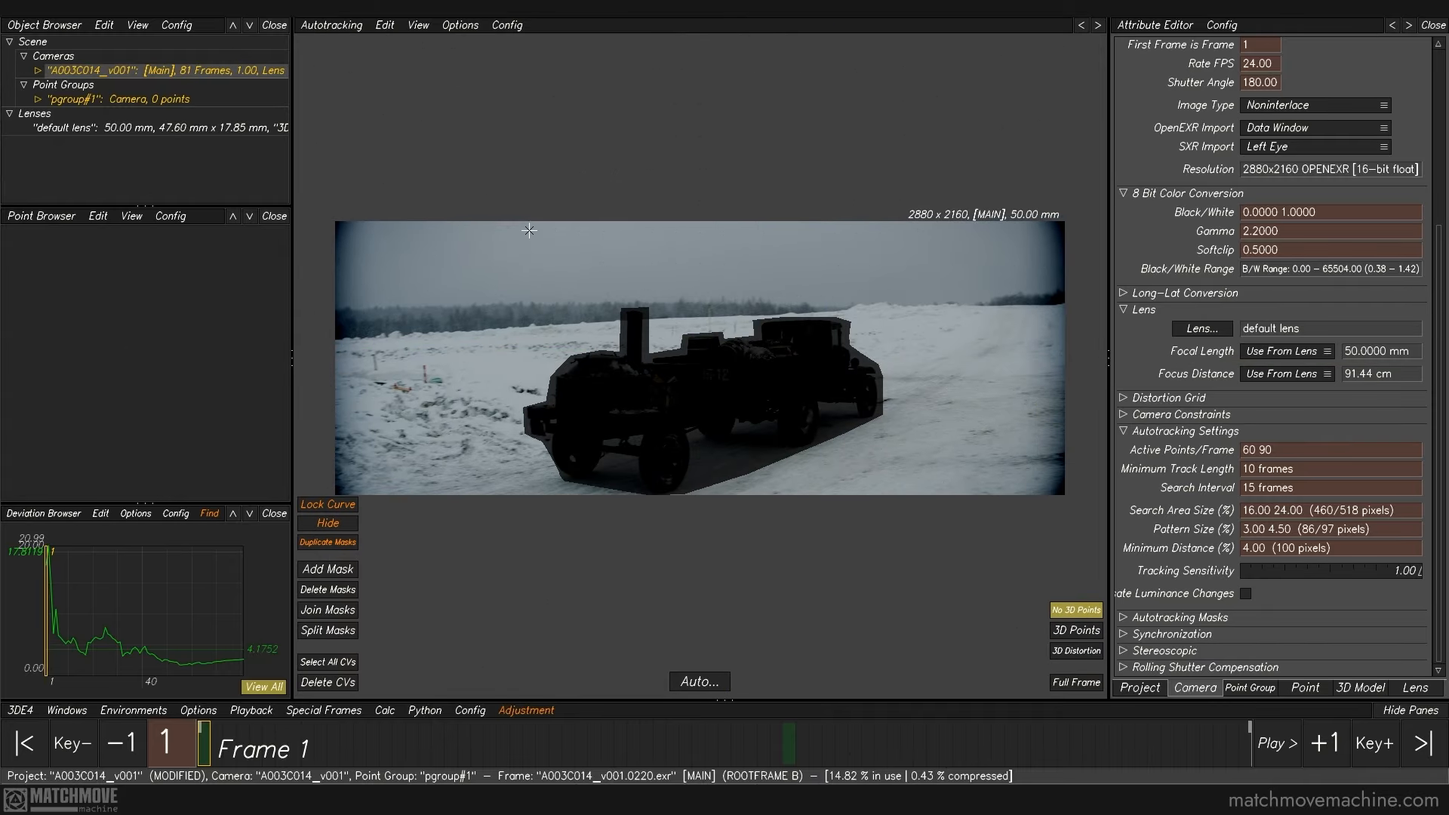
left_click(685, 681)
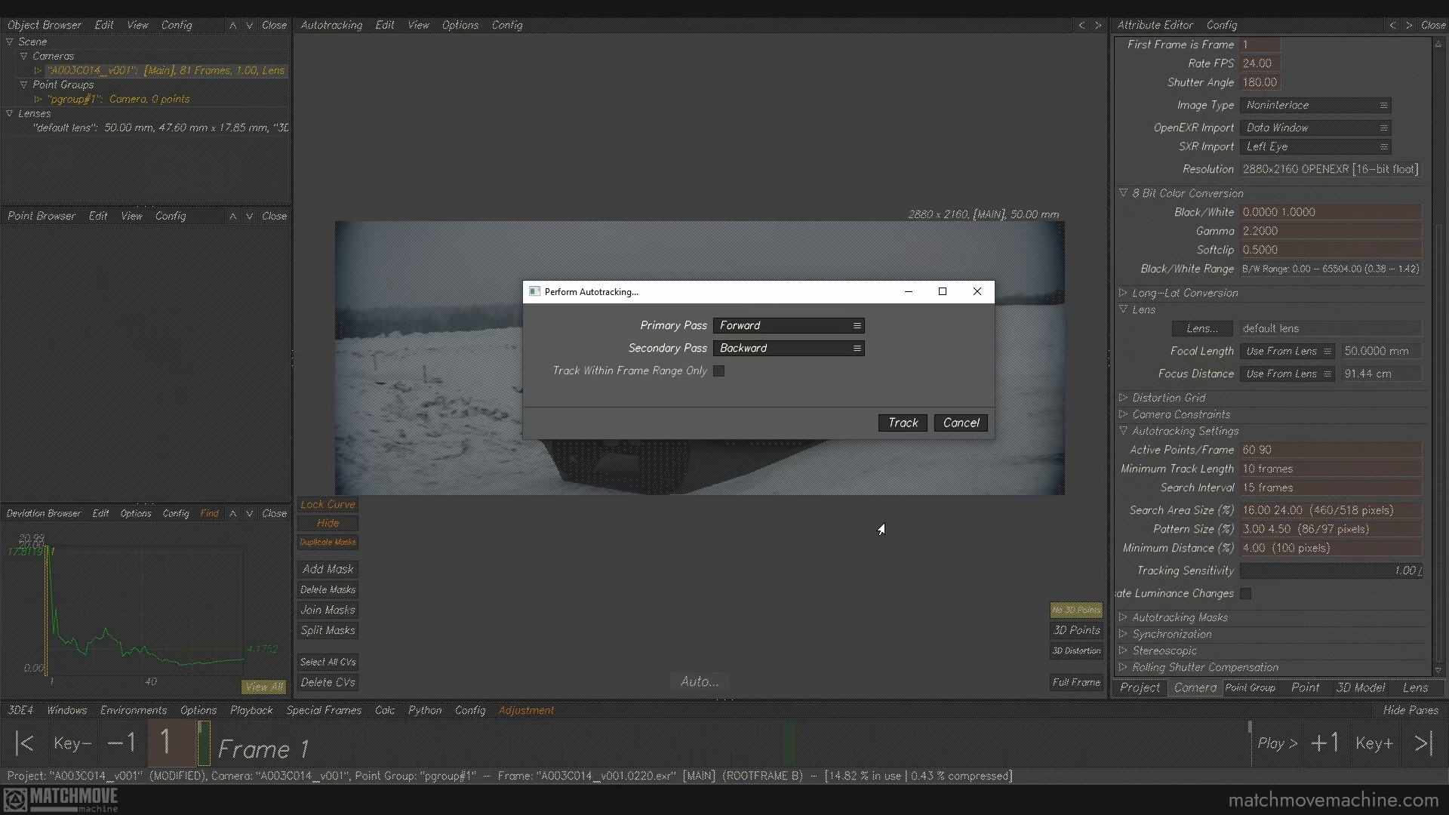
key("Return")
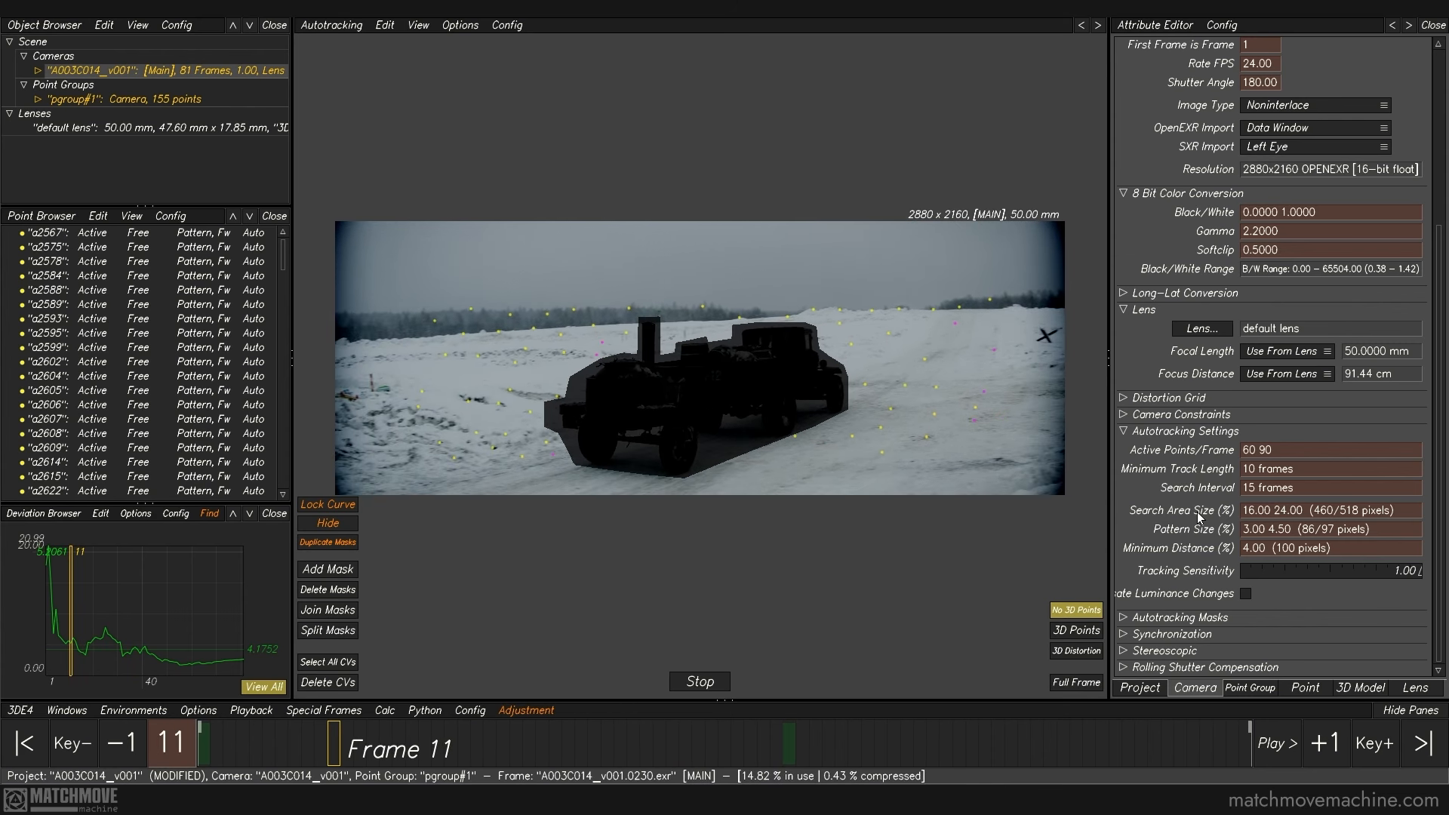
Step: Calculate all from scratch with the newly autotracked points and use the result
left_click(384, 710)
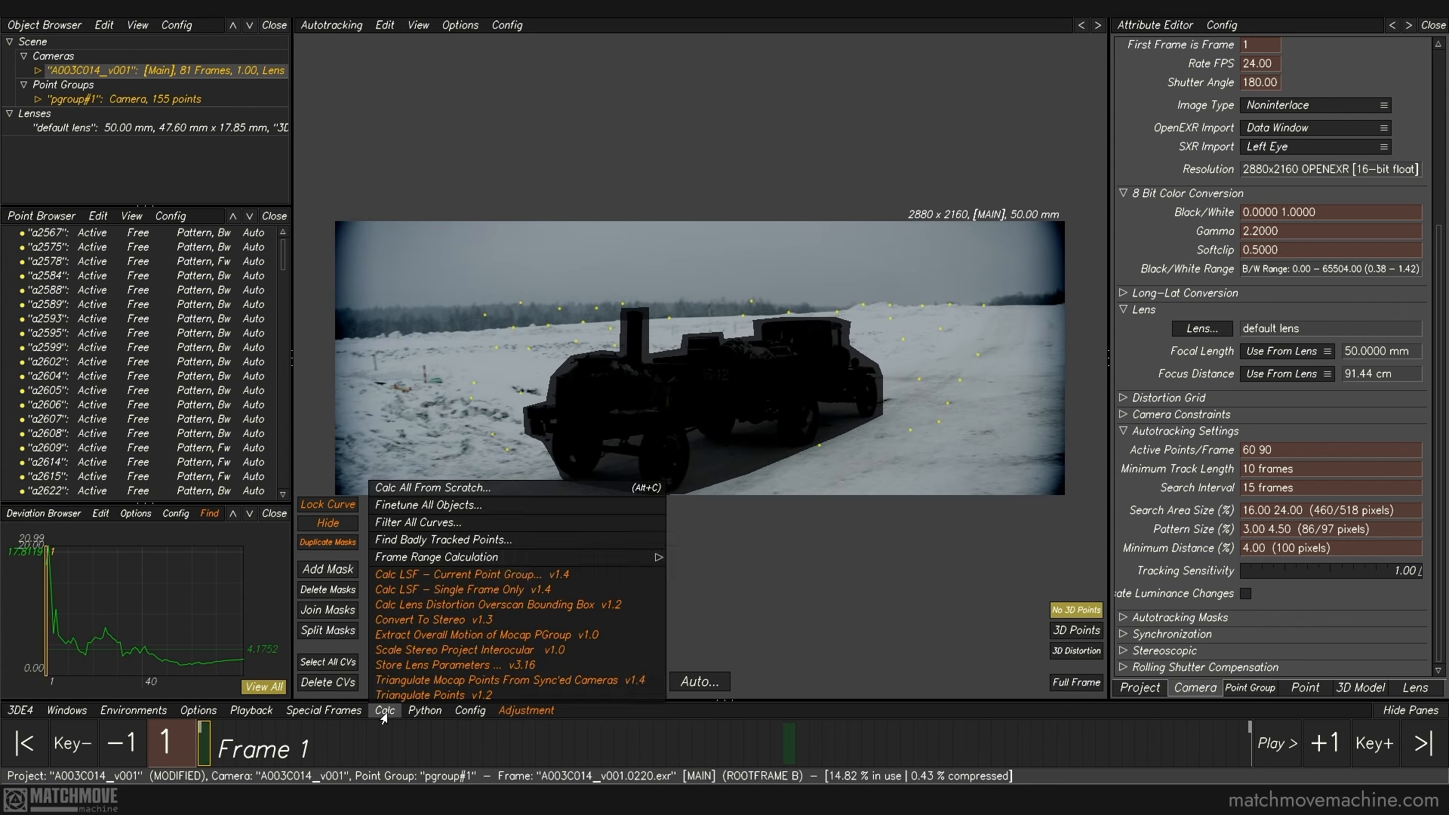
left_click(423, 488)
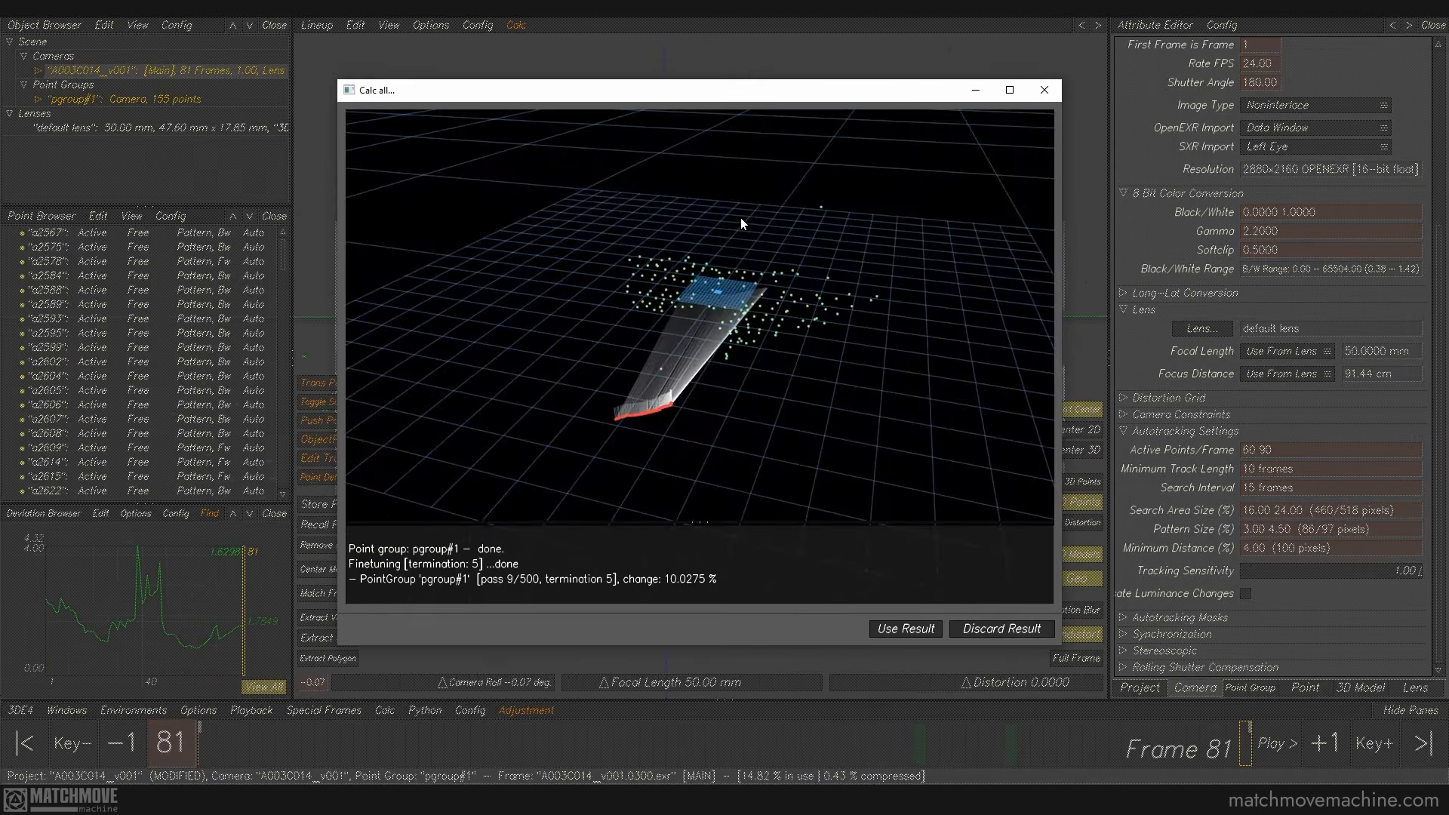
left_click(893, 634)
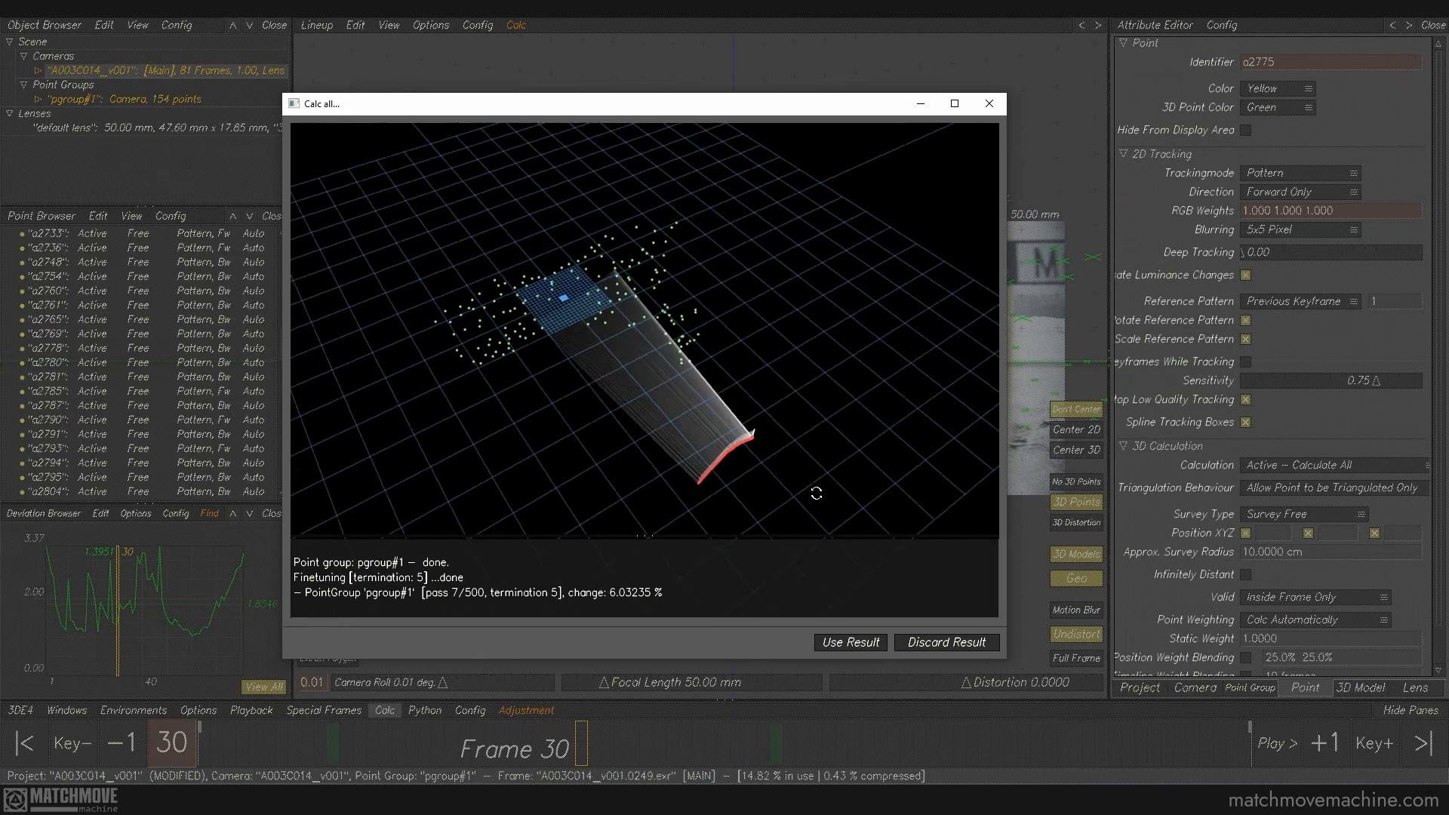
Step: Examine the recalculated camera path and point cloud from several angles, use the result, and go back to frame 1
left_click_drag(817, 493, 760, 353)
right_click_drag(760, 352, 727, 434)
left_click_drag(728, 433, 758, 569)
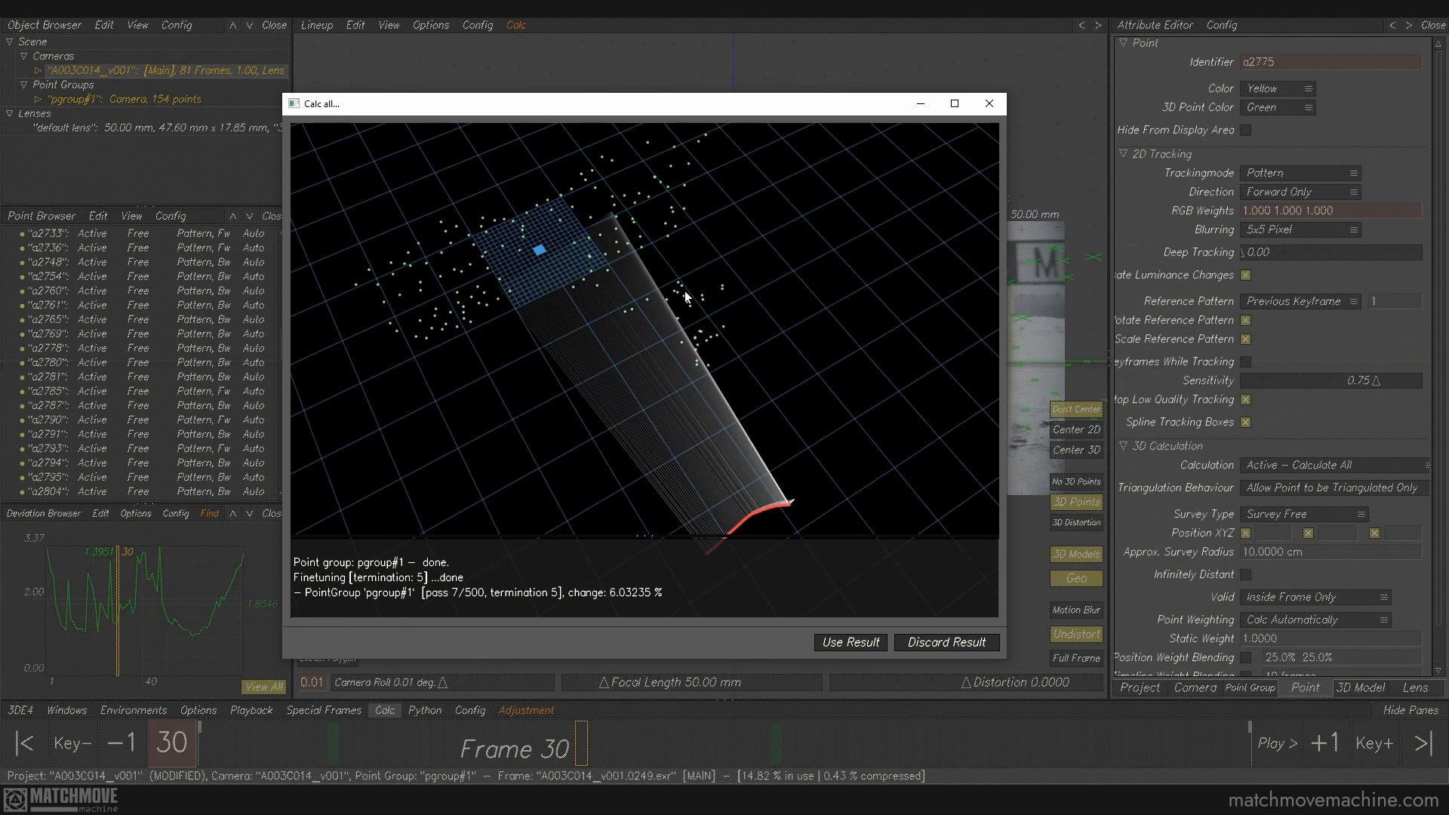
left_click_drag(677, 302, 522, 246)
left_click_drag(520, 305, 544, 196)
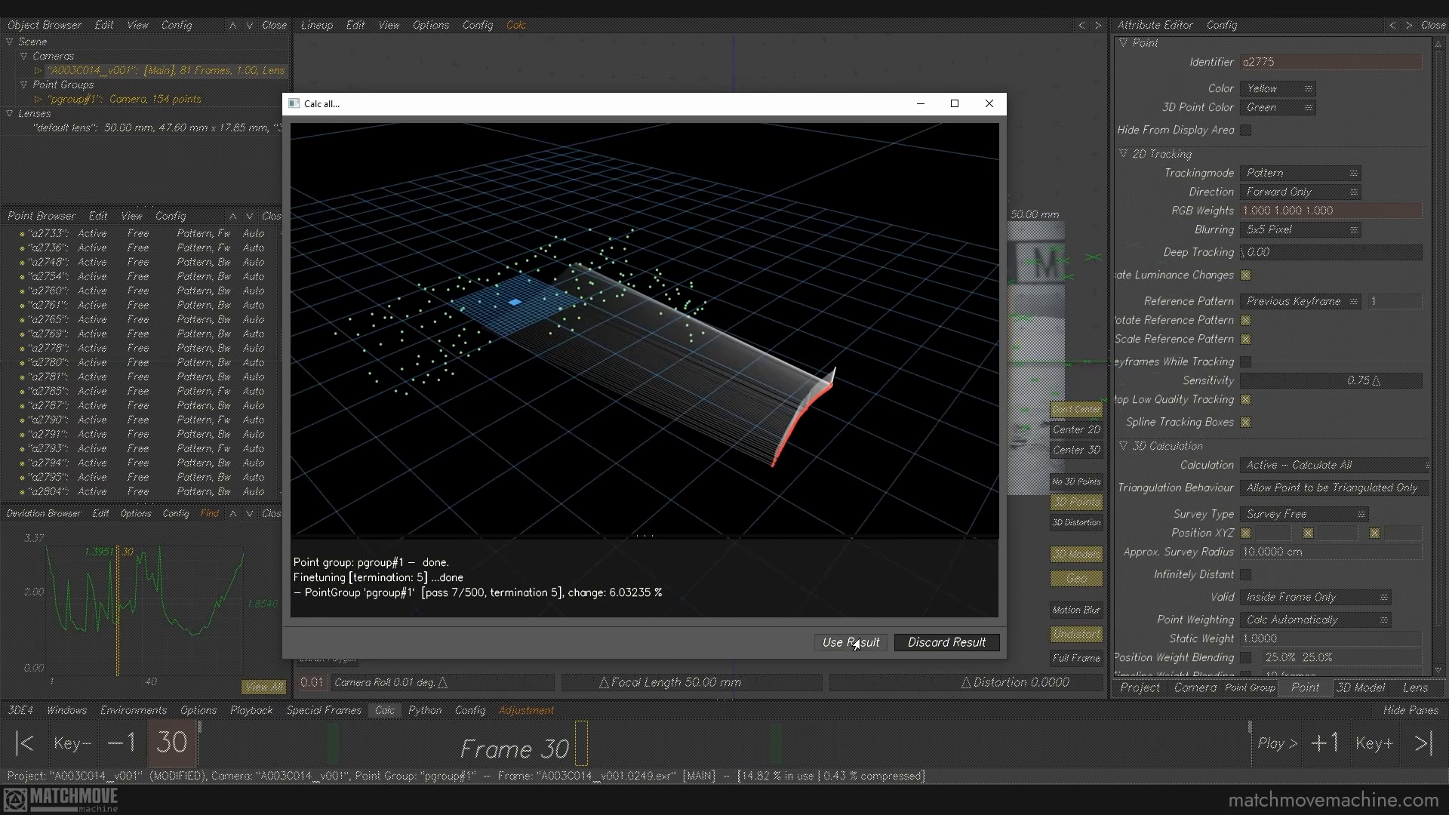
left_click(855, 644)
left_click_drag(560, 754, 138, 757)
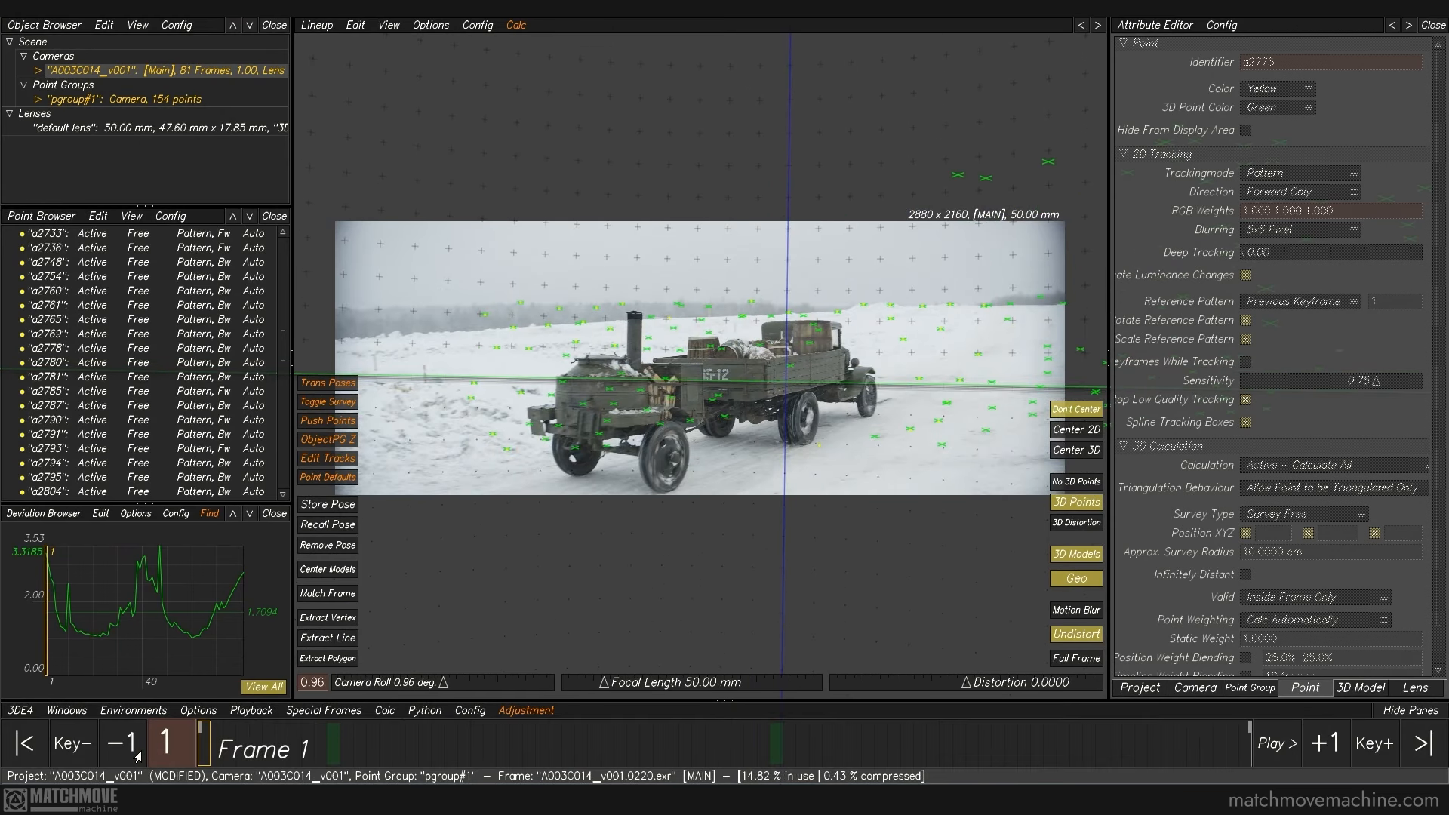